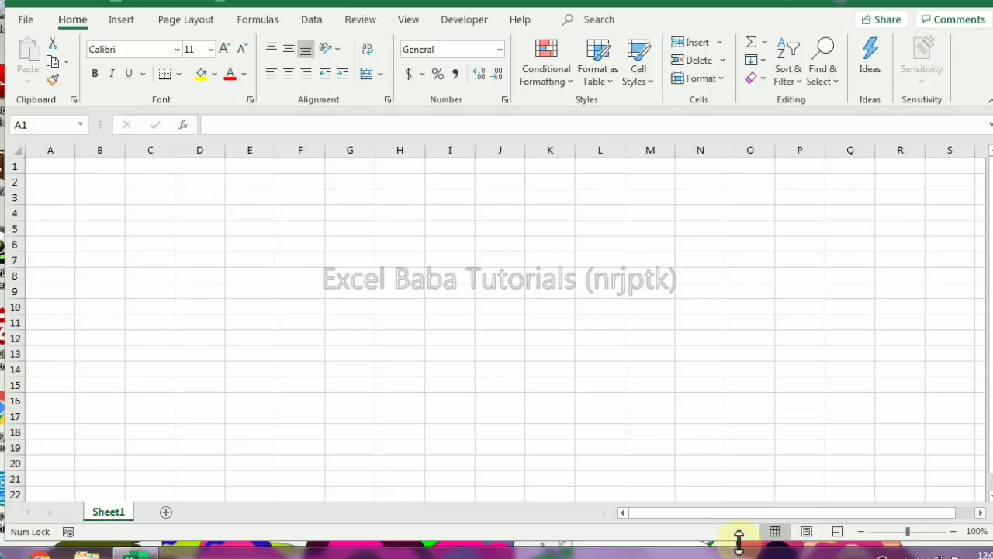
# - Start a PivotTable that uses an external data source and open the list of existing connections
pyautogui.click(120, 24)
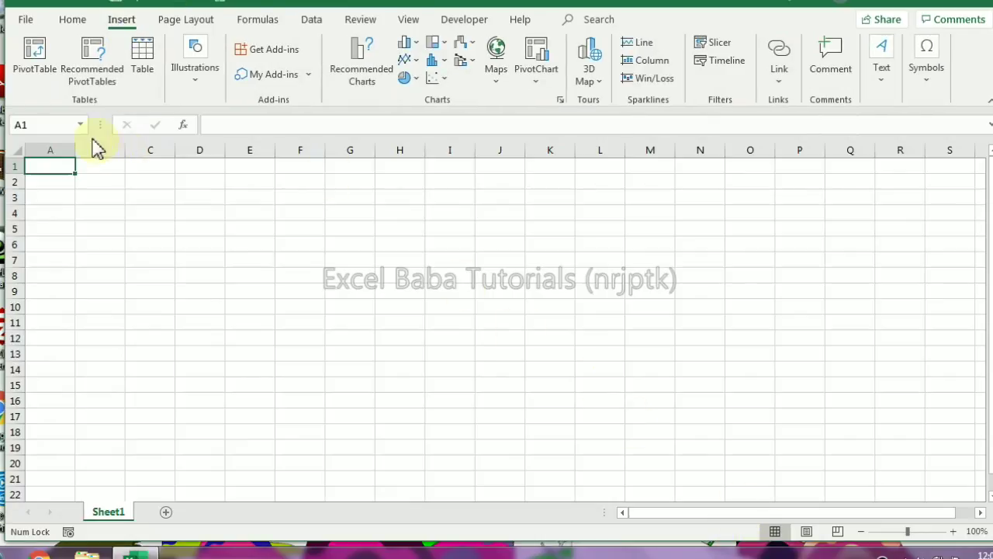
pyautogui.click(35, 69)
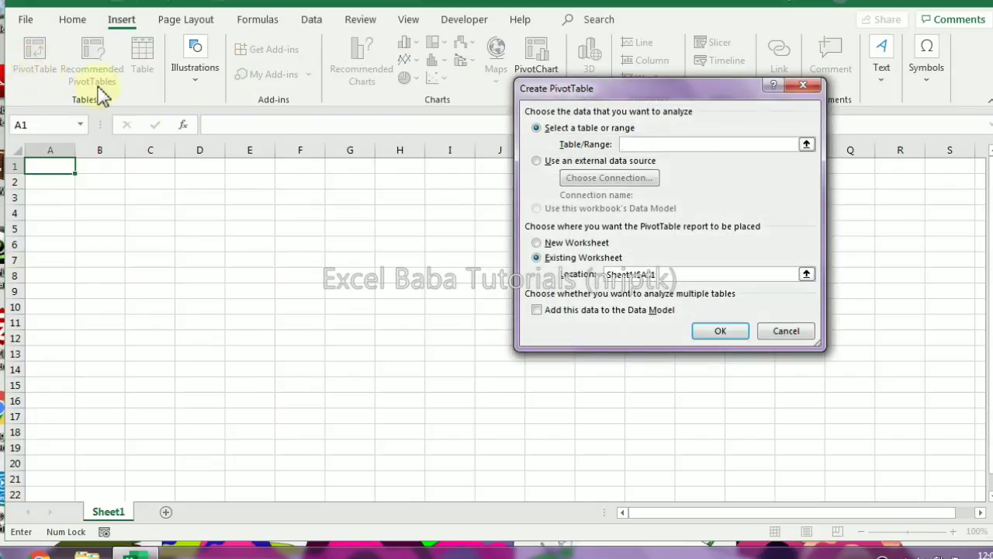
pyautogui.click(537, 162)
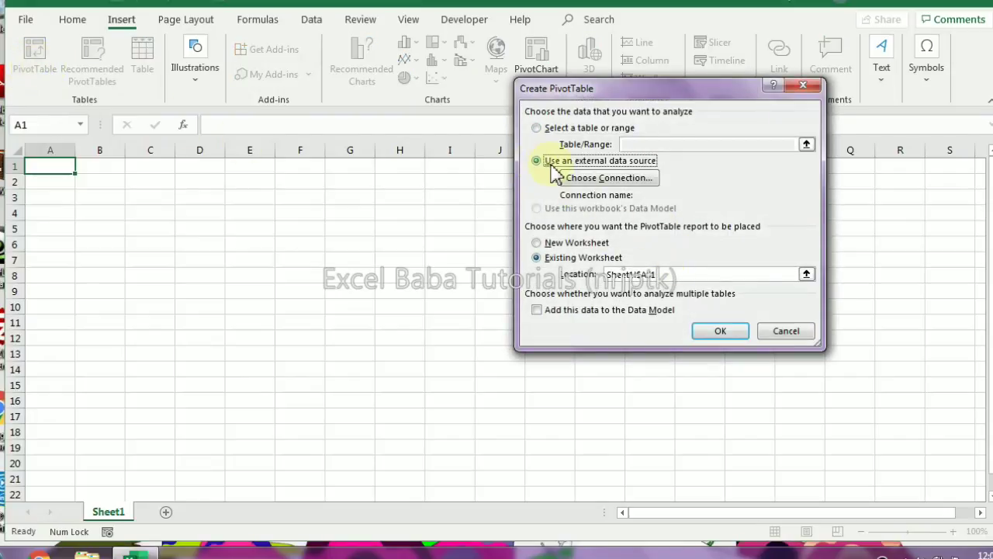
pyautogui.click(605, 182)
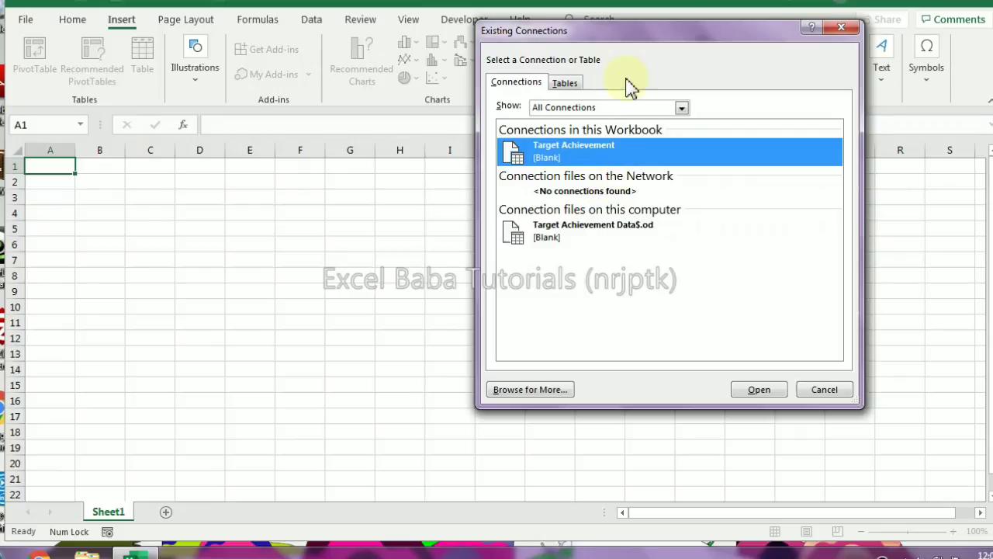
# - Browse to the Desktop and open the Target Achievement workbook as the PivotTable's data source
pyautogui.click(531, 390)
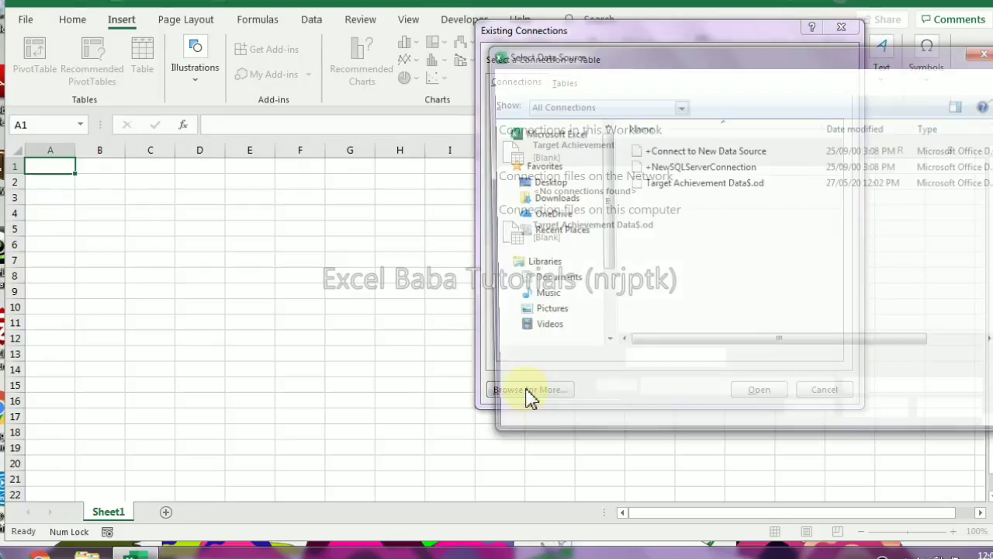
pyautogui.moveTo(598, 211); pyautogui.dragTo(593, 156)
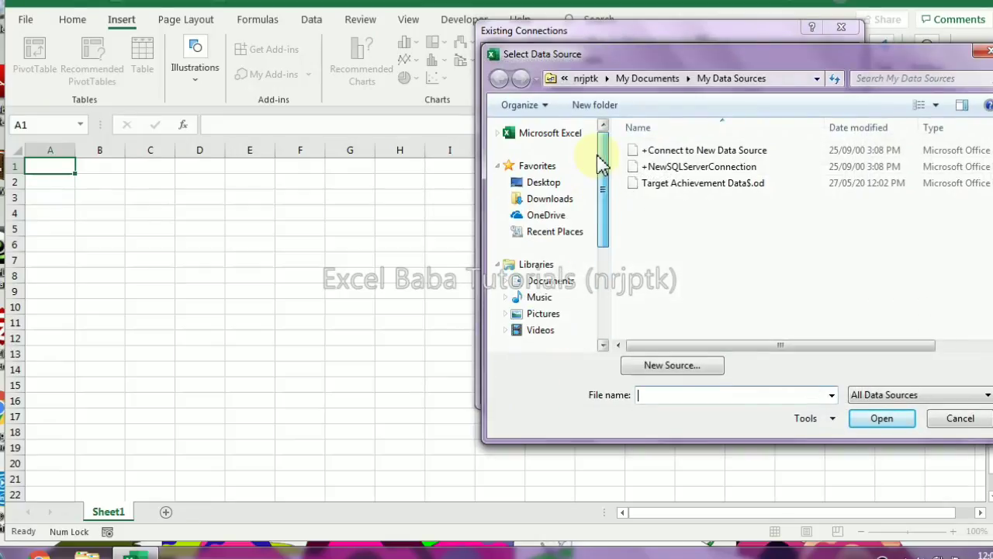
pyautogui.click(539, 188)
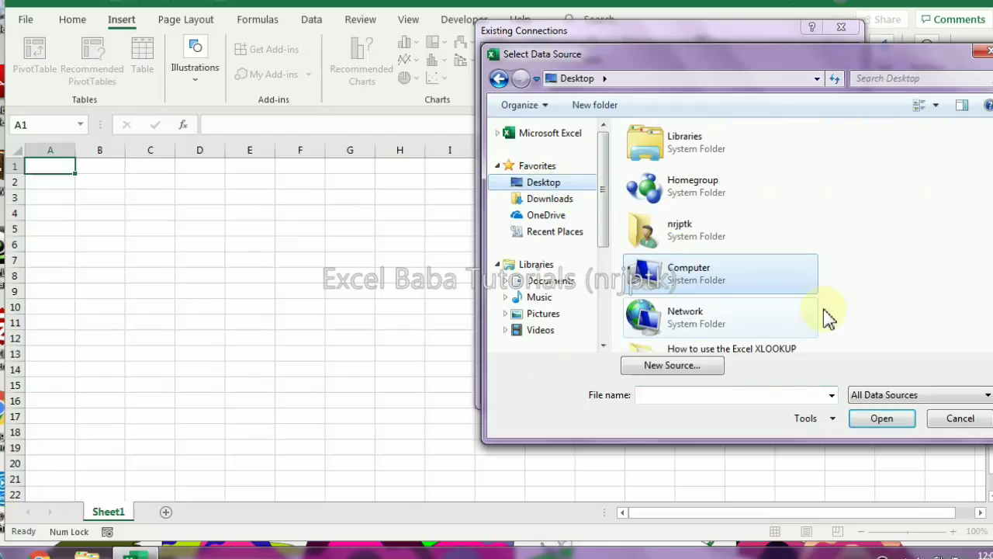
pyautogui.scroll(-3, 959, 219)
pyautogui.scroll(-10, 990, 189)
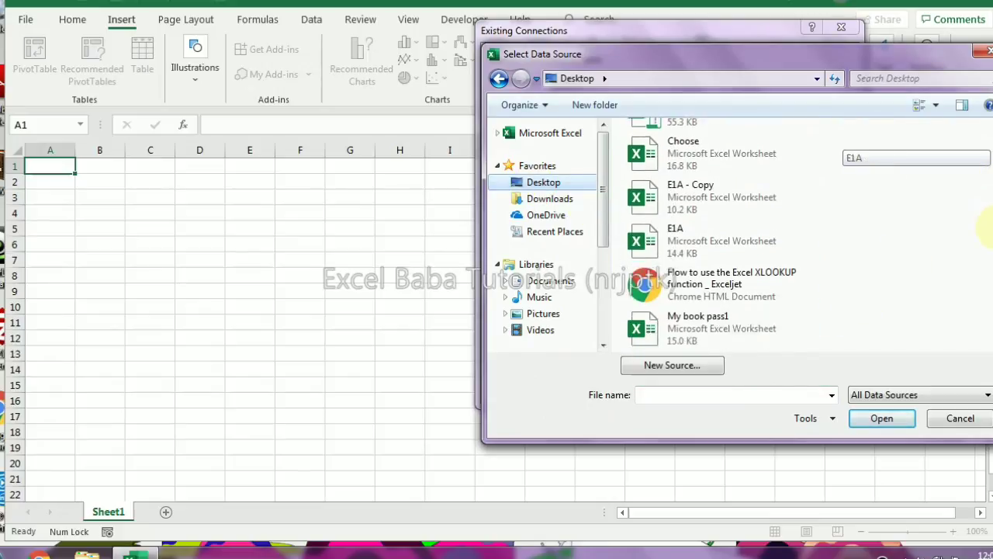
pyautogui.scroll(-6, 990, 264)
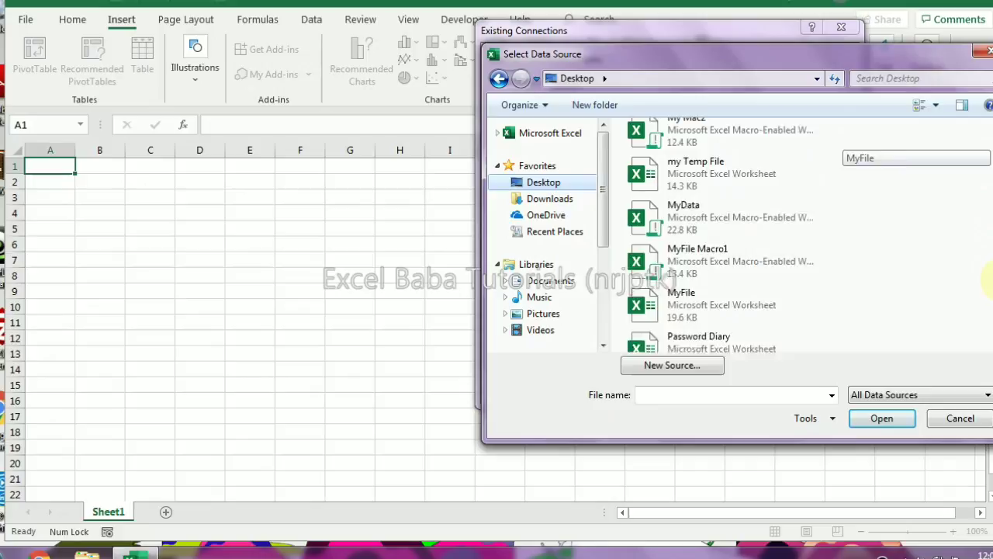
pyautogui.scroll(-1, 991, 307)
pyautogui.click(698, 247)
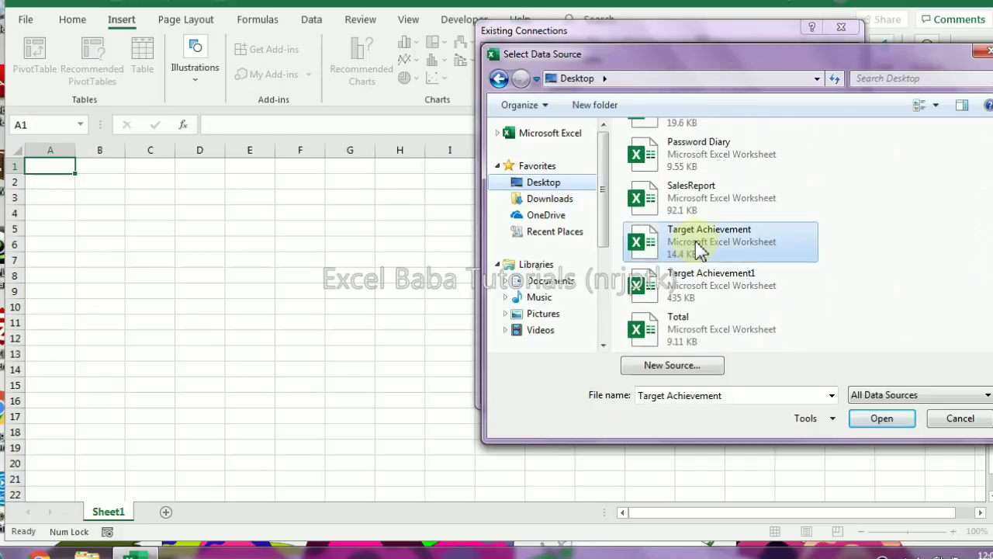
pyautogui.click(881, 426)
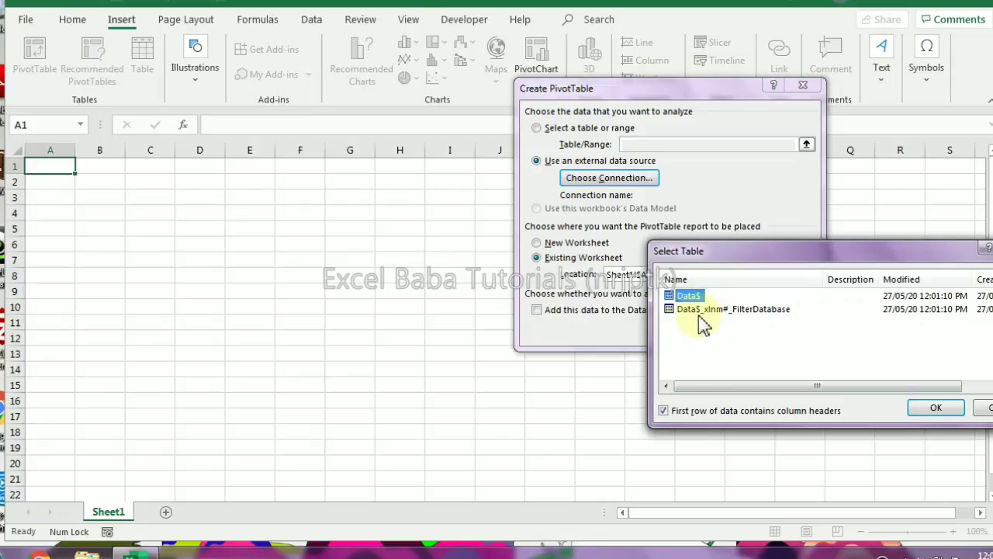
# - Use the Data$ table with column headers as the source and create the PivotTable at A1 of the existing worksheet
pyautogui.click(918, 411)
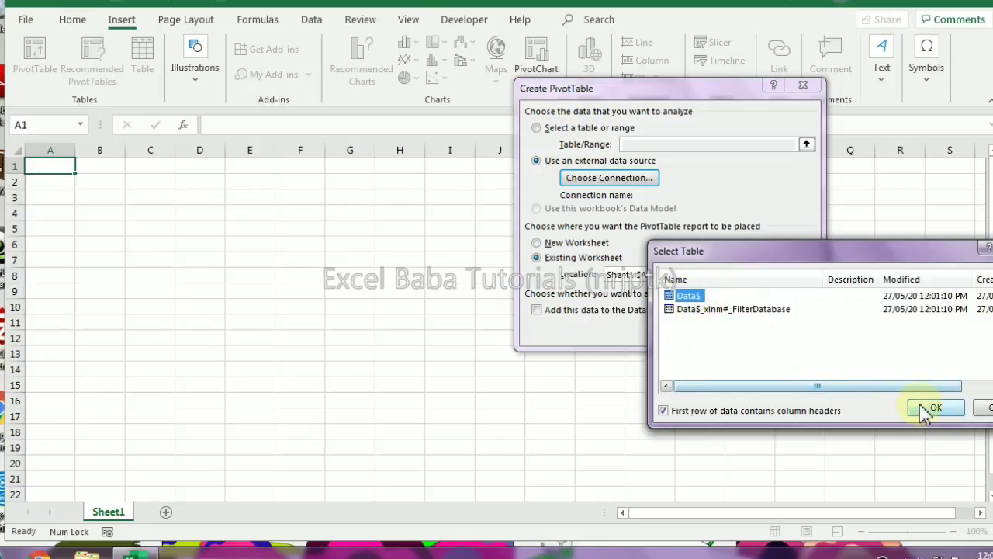
pyautogui.click(937, 412)
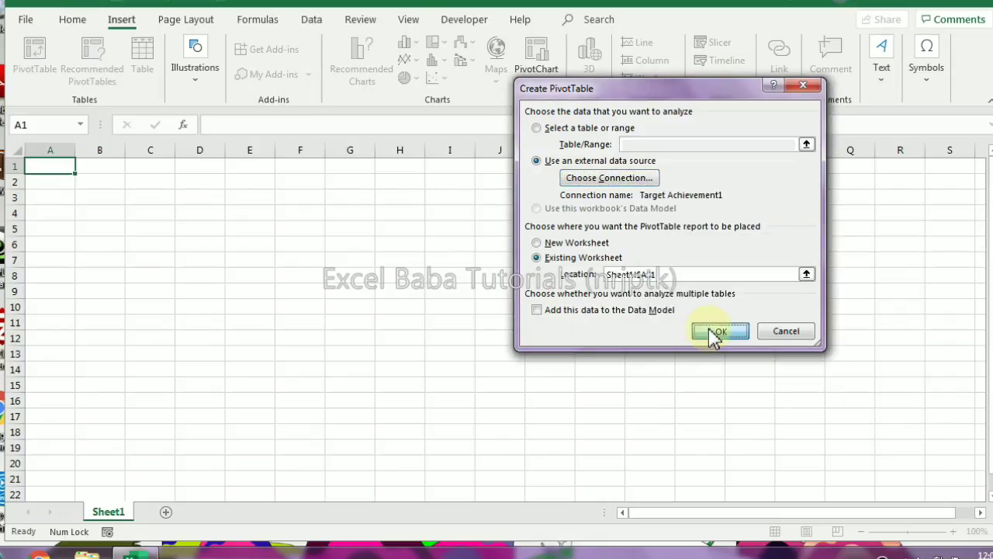
pyautogui.click(712, 334)
# - Add the Area field to the PivotTable's rows and the Amount field to its values
pyautogui.moveTo(893, 261); pyautogui.dragTo(844, 439)
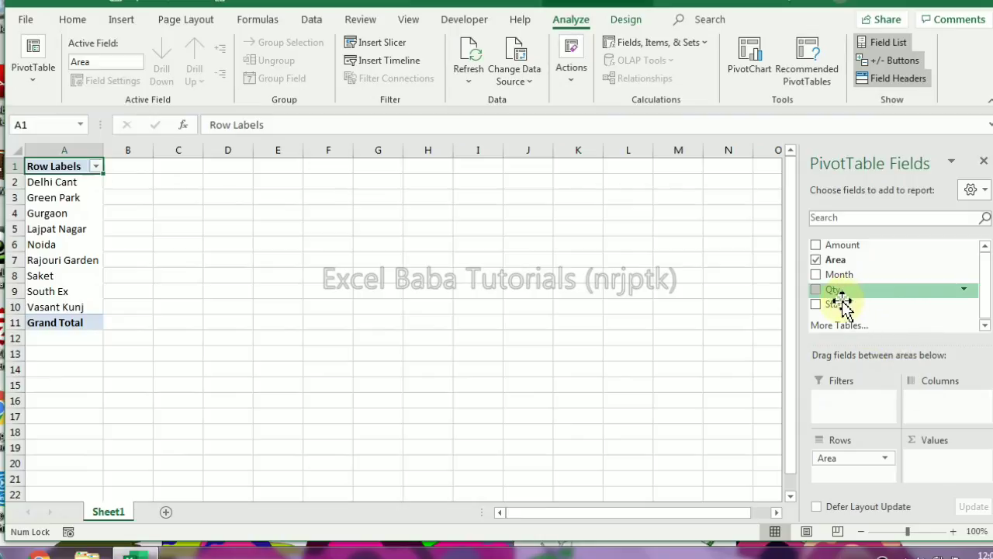
pyautogui.moveTo(858, 248); pyautogui.dragTo(958, 473)
pyautogui.click(183, 217)
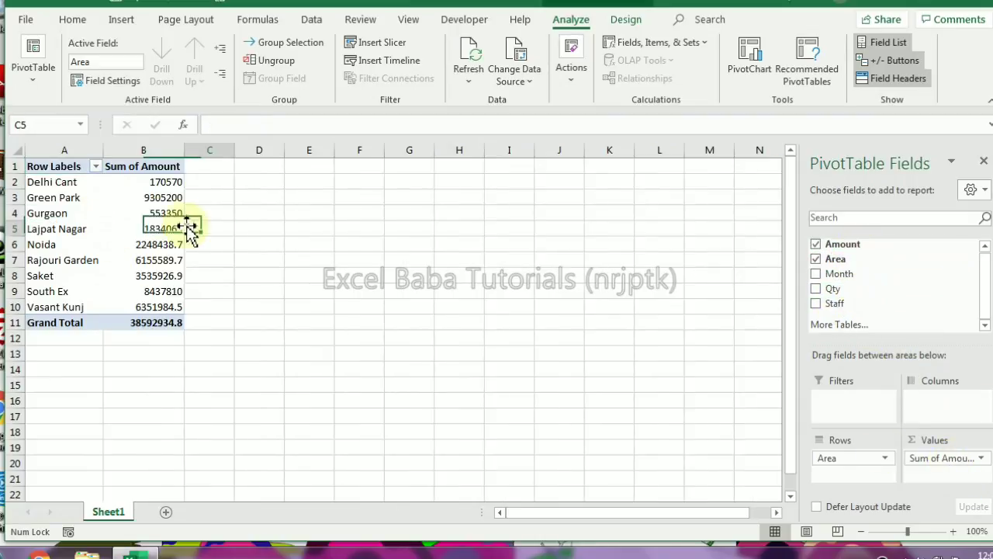
pyautogui.press('Up')
pyautogui.click(71, 208)
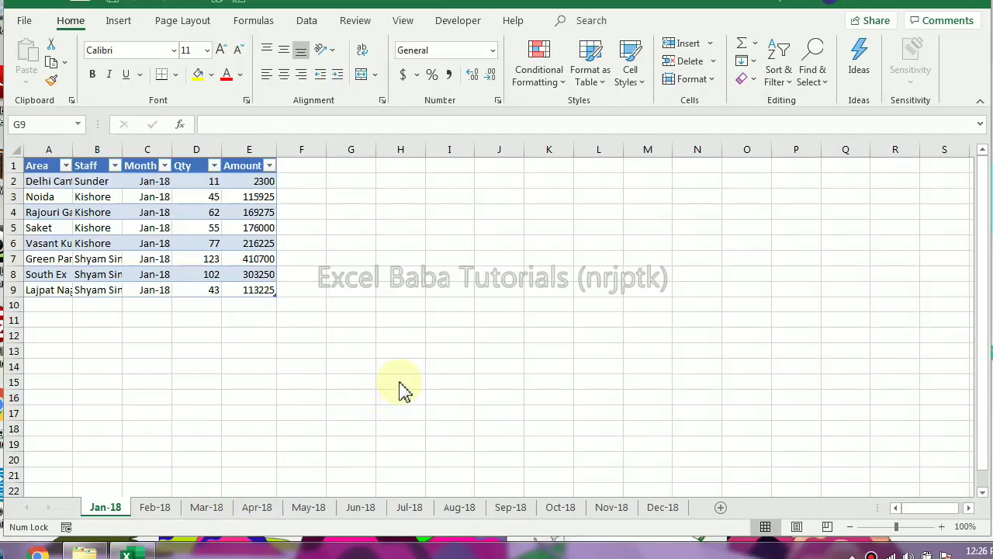
pyautogui.click(313, 270)
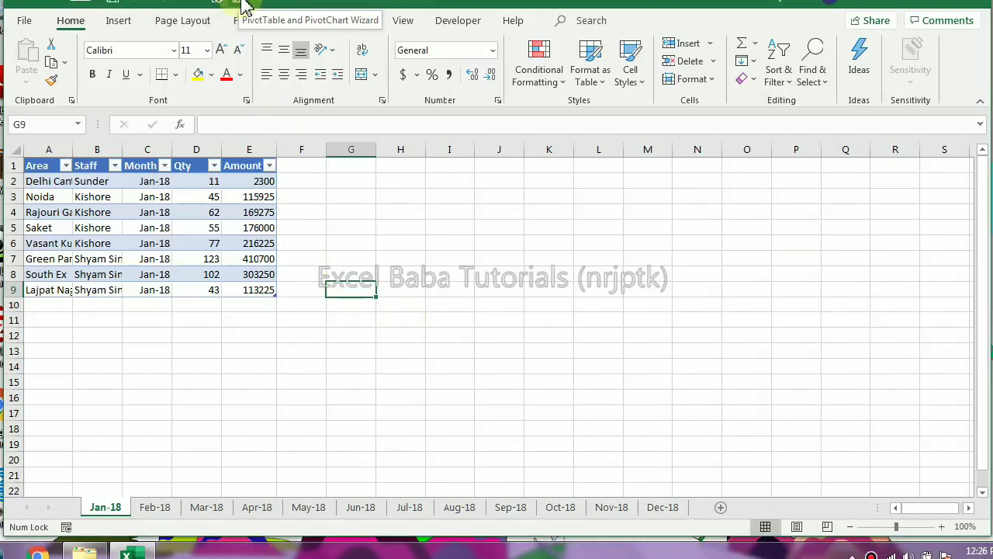
pyautogui.click(260, 6)
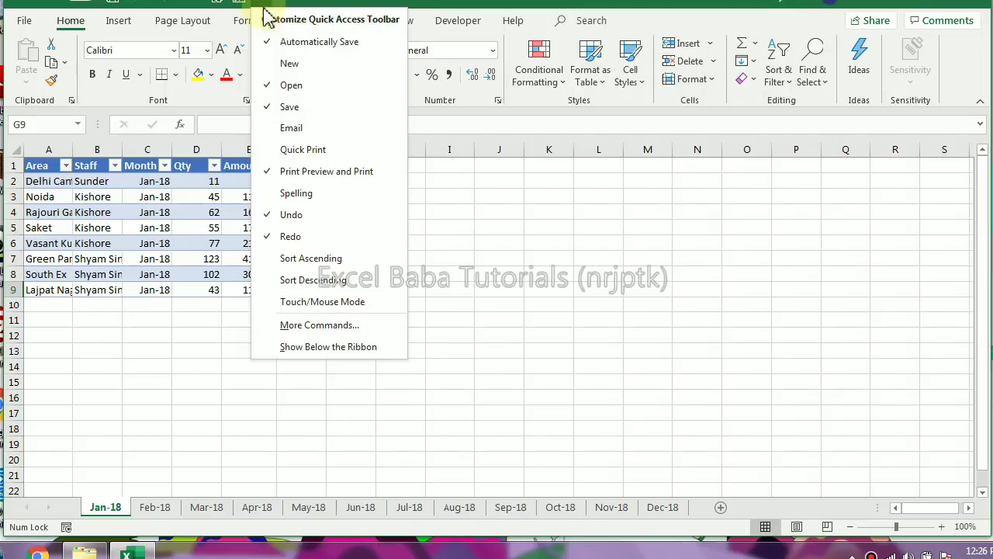
pyautogui.click(440, 211)
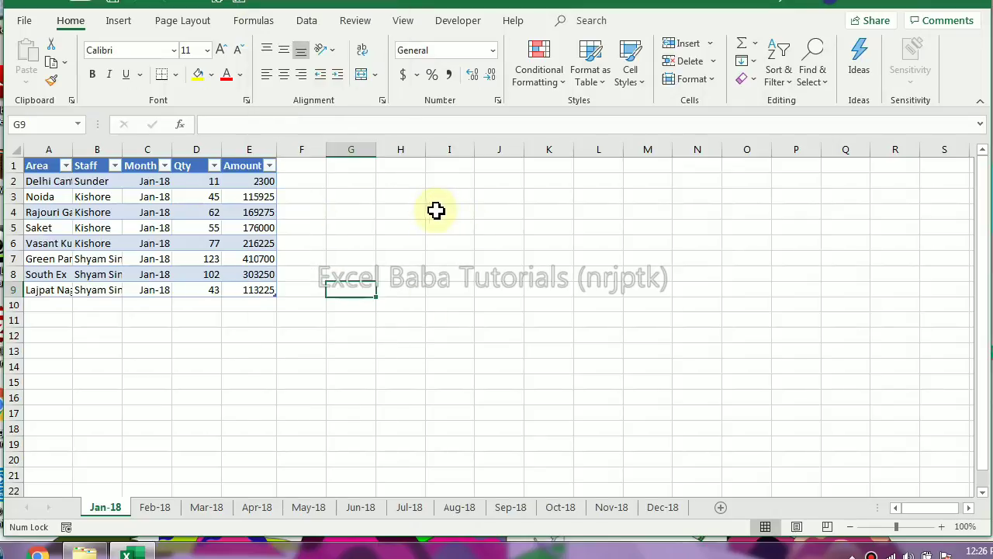
# - Start the PivotTable and PivotChart Wizard with multiple consolidation ranges, a PivotTable report and a single automatically created page field
pyautogui.press('alt')
pyautogui.press('d')
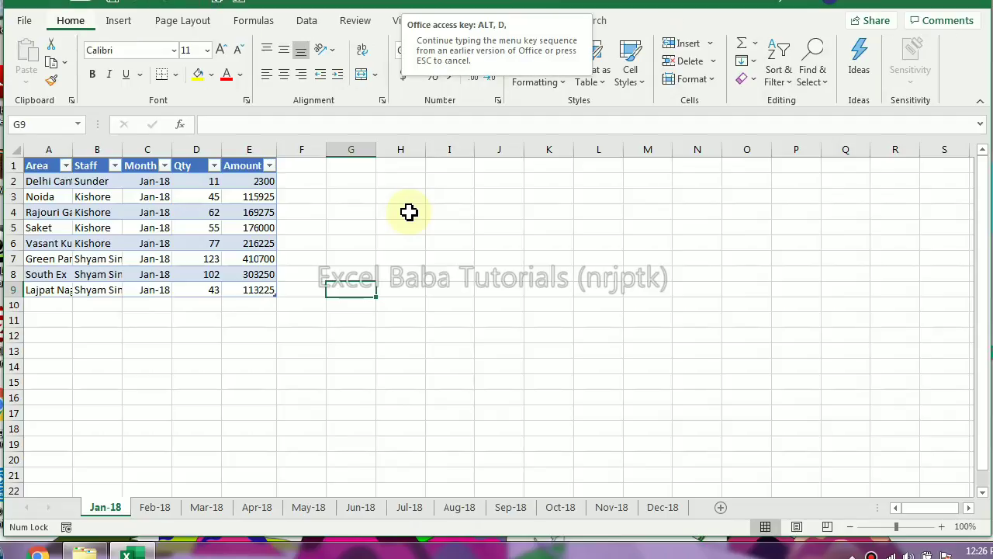
pyautogui.press('p')
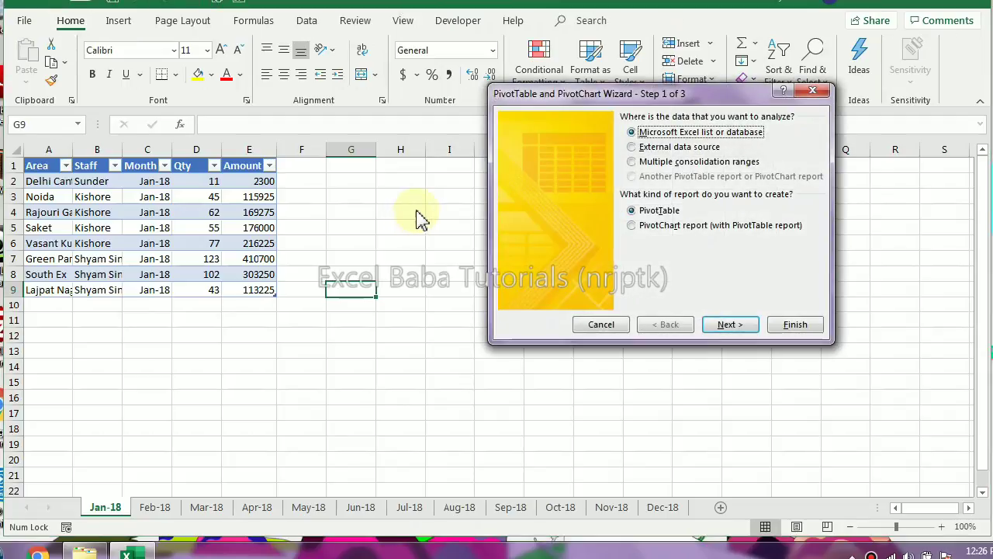
pyautogui.click(652, 163)
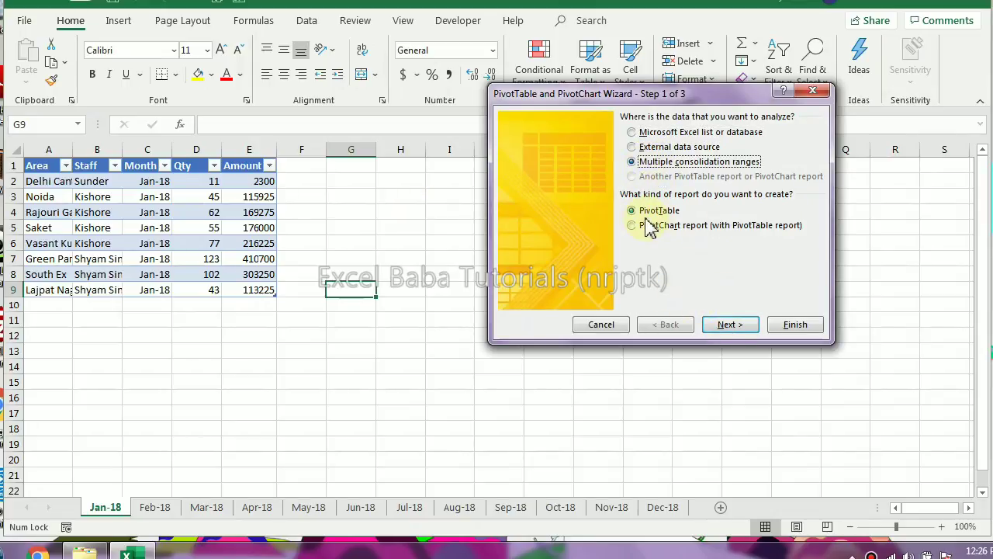
pyautogui.click(730, 324)
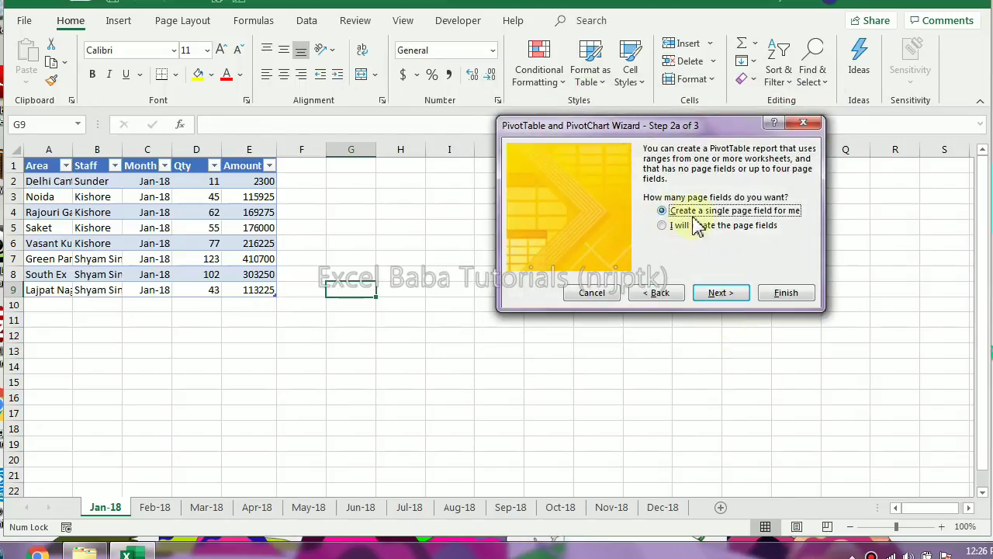
pyautogui.click(720, 292)
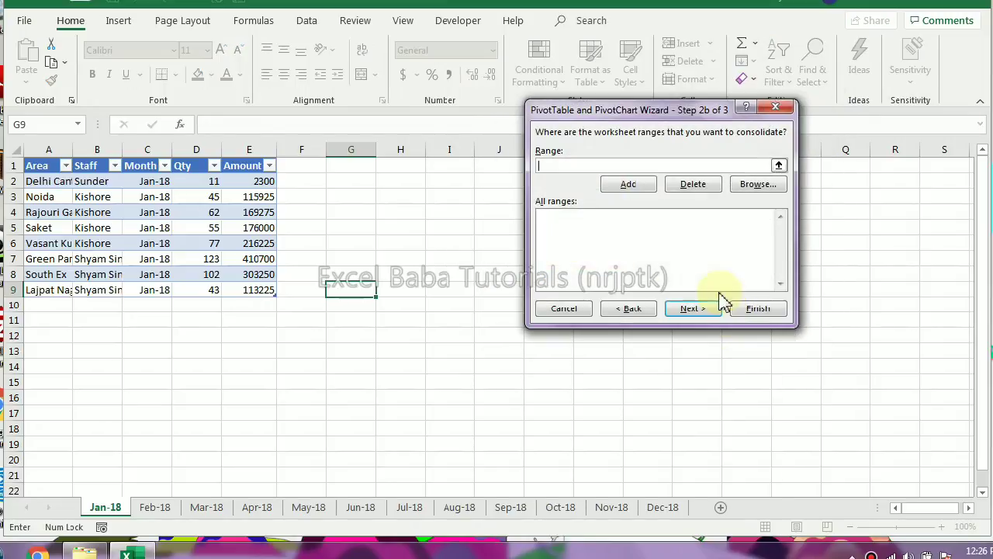
# - Add the table range A1:E9 of the Jan-18 sheet to the ranges to consolidate
pyautogui.click(779, 168)
pyautogui.moveTo(44, 168); pyautogui.dragTo(264, 287)
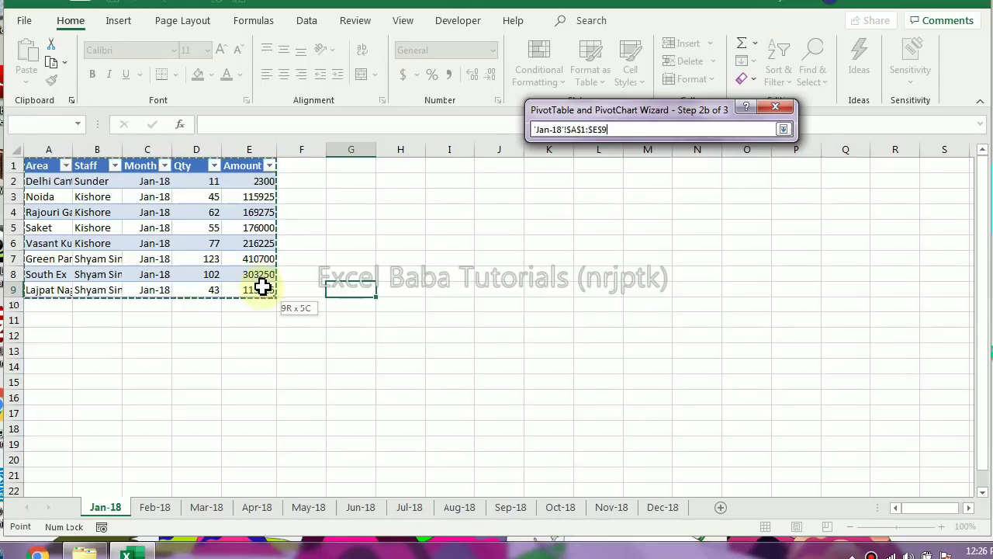
pyautogui.click(783, 129)
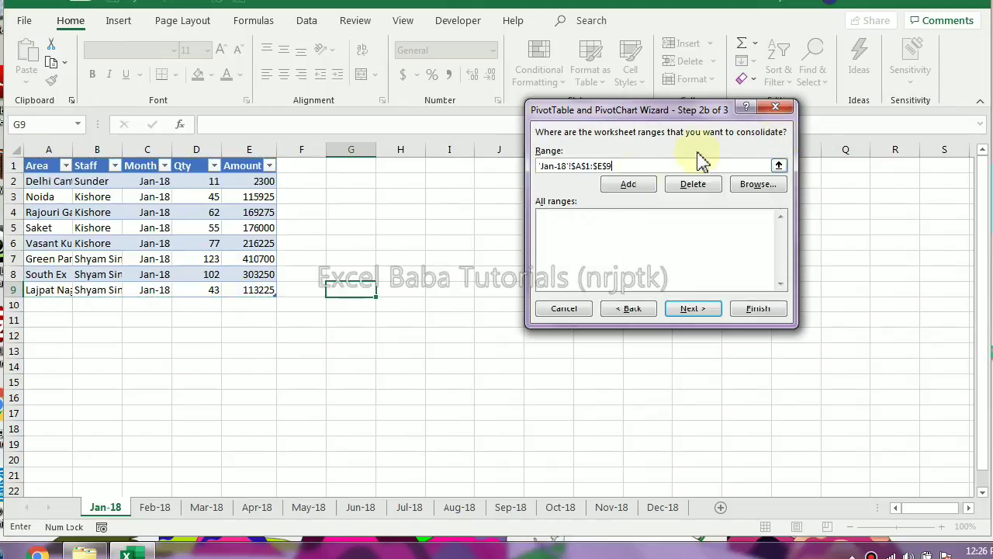
pyautogui.click(628, 184)
# - Add the table range A1:E8 of the Feb-18 sheet to the ranges to consolidate
pyautogui.click(778, 165)
pyautogui.click(154, 507)
pyautogui.moveTo(48, 164); pyautogui.dragTo(264, 275)
pyautogui.click(783, 129)
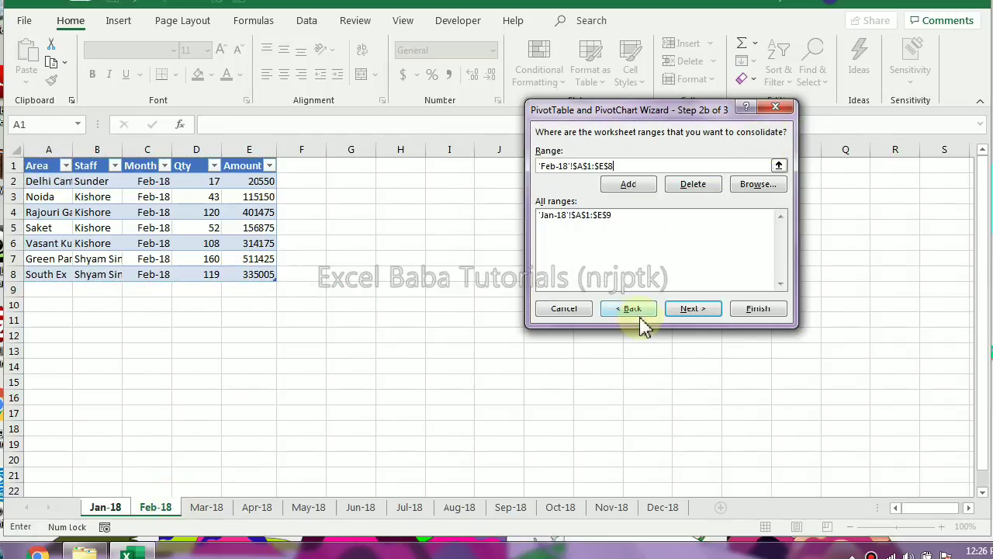
pyautogui.click(643, 187)
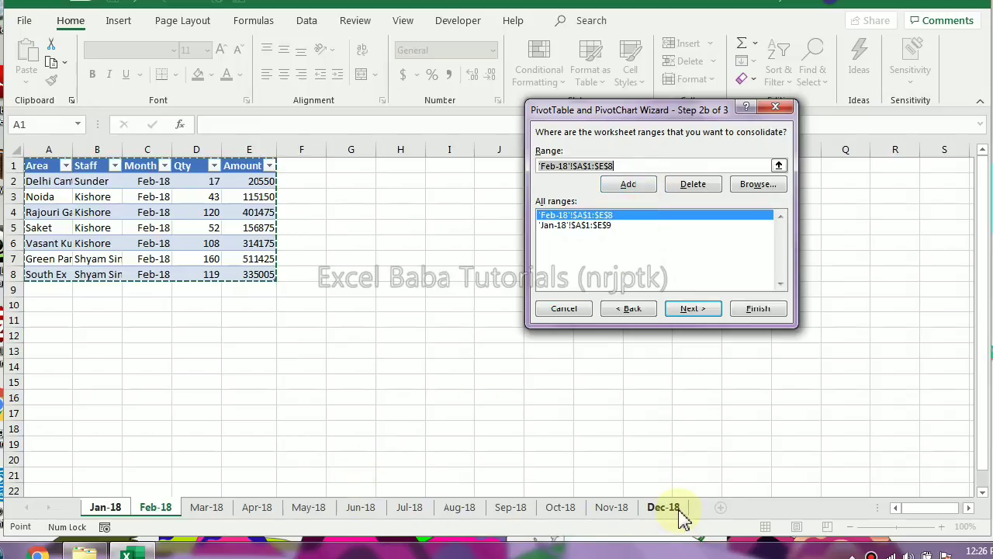
# - Place the consolidated PivotTable report on a new worksheet and finish the wizard
pyautogui.click(693, 309)
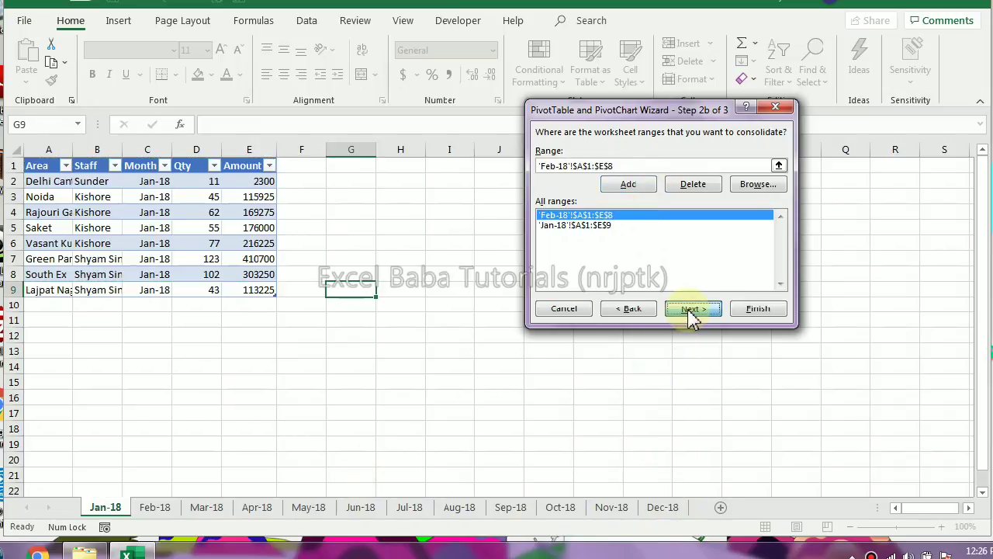
pyautogui.click(634, 173)
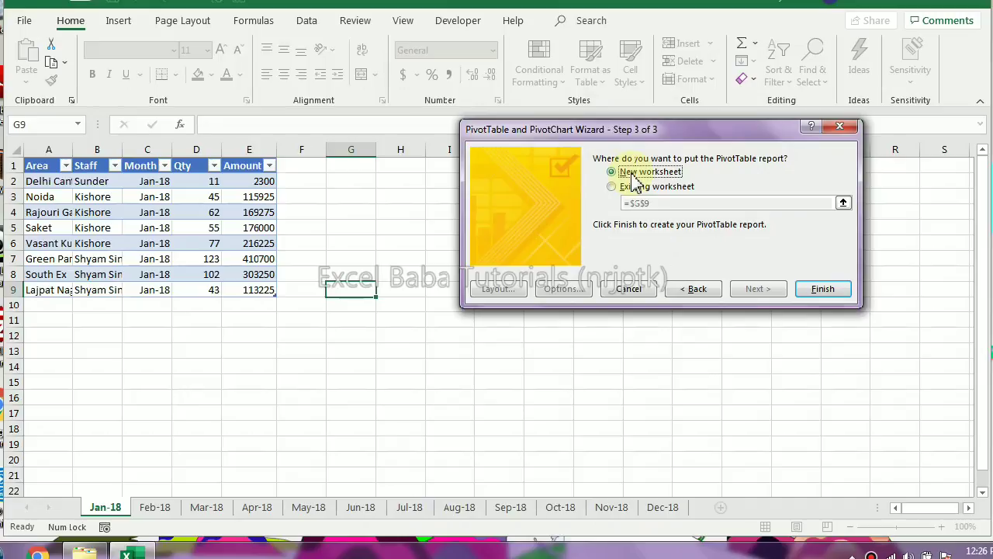
pyautogui.click(823, 289)
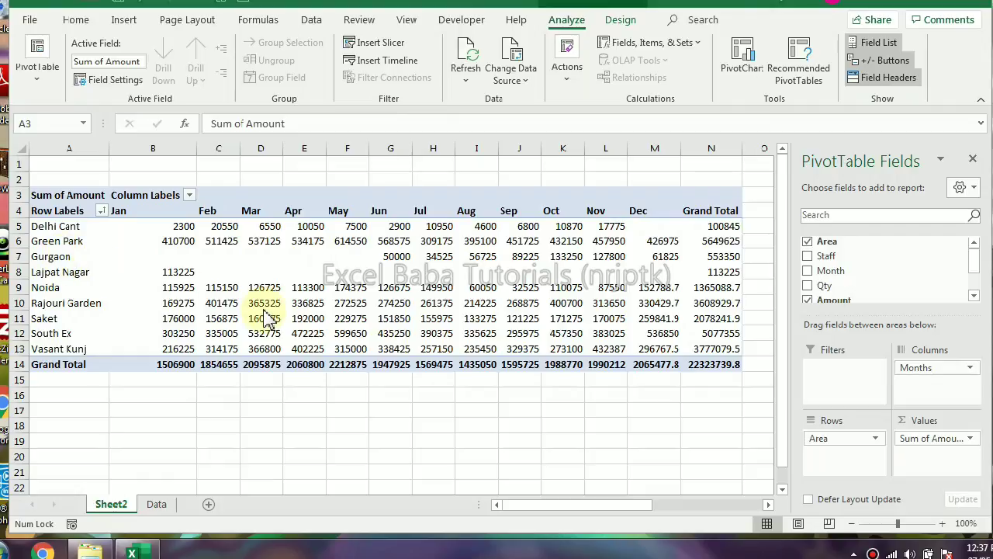
pyautogui.click(46, 227)
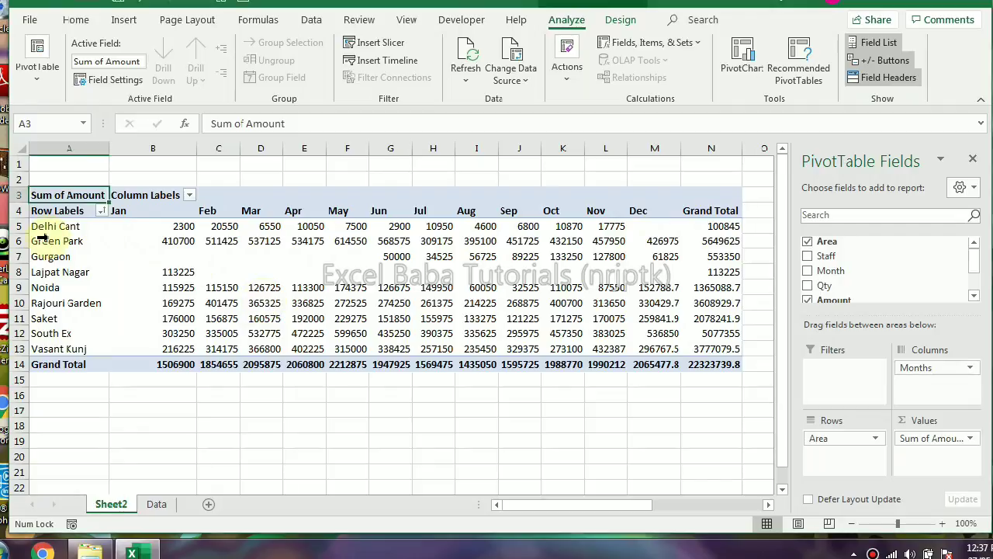
pyautogui.click(85, 276)
pyautogui.click(155, 204)
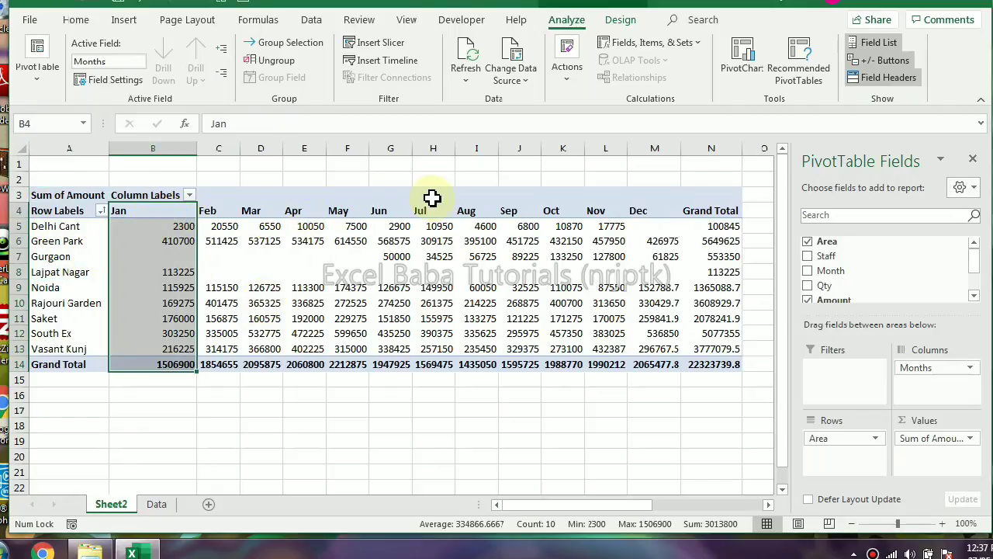
pyautogui.click(99, 245)
# - Copy the PivotTable's area labels in A5:A13 into the empty cells starting at D17
pyautogui.click(74, 230)
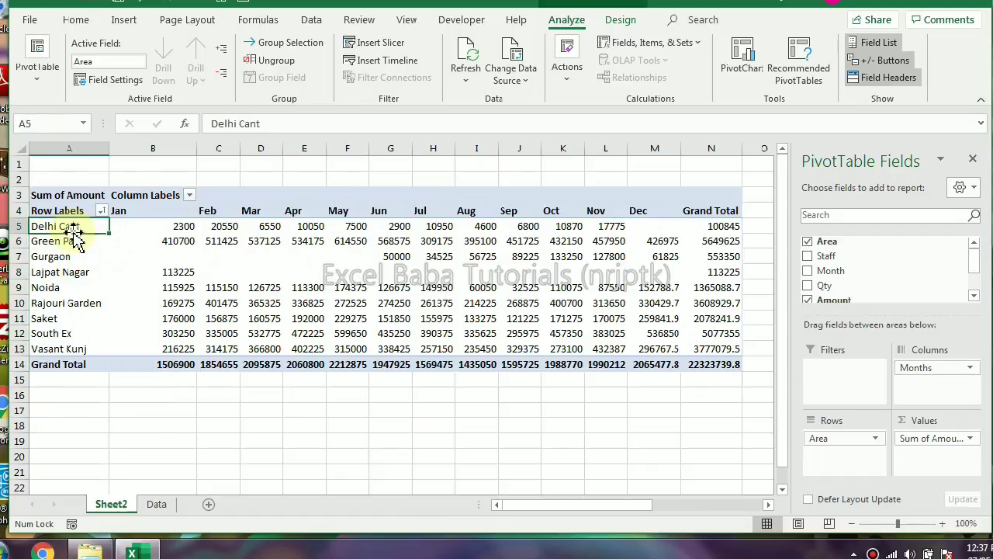
pyautogui.keyDown('shift'); pyautogui.click(74, 347); pyautogui.keyUp('shift')
pyautogui.hotkey('ctrl', 'c')
pyautogui.scroll(-2, 405, 341)
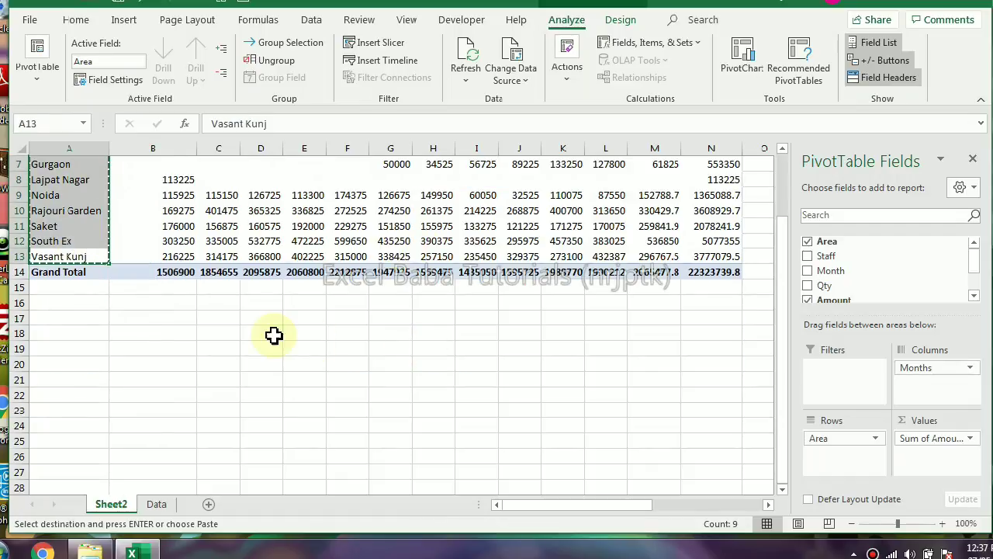
pyautogui.click(268, 319)
pyautogui.hotkey('ctrl', 'v')
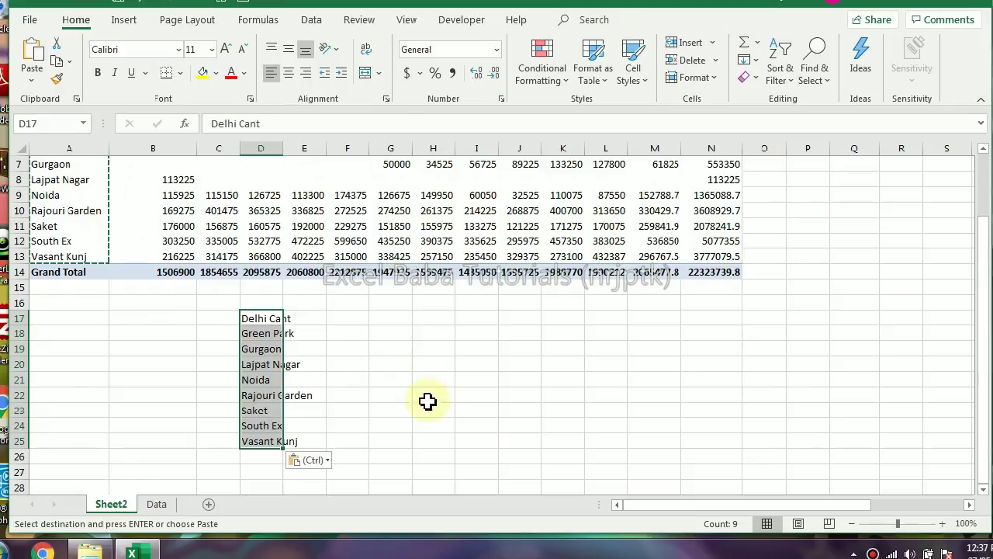
# - Move South Ex, Green Park, Delhi Cant and Lajpat Nagar from the copied list into F17:F20, in that order
pyautogui.click(272, 425)
pyautogui.moveTo(271, 425); pyautogui.dragTo(354, 334)
pyautogui.click(260, 334)
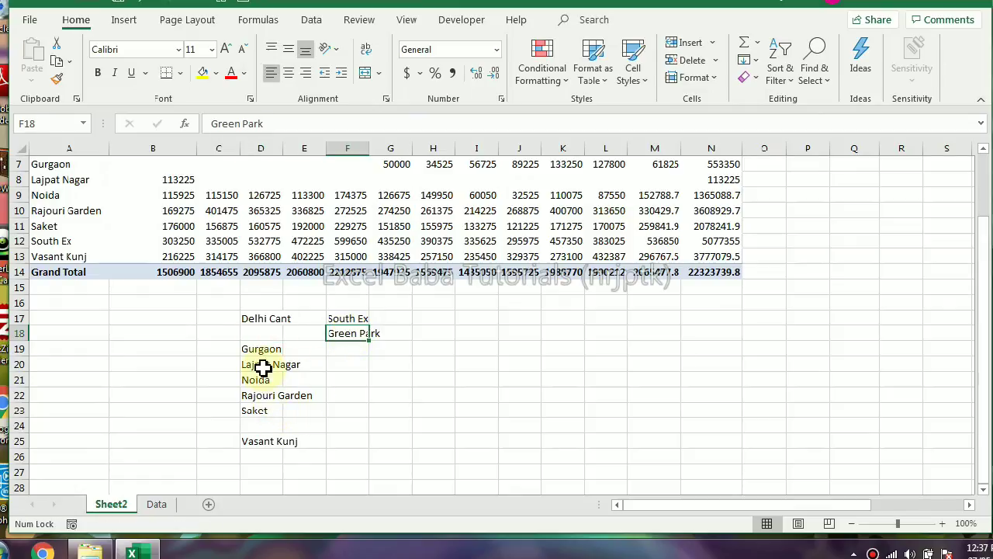
pyautogui.click(272, 324)
pyautogui.hotkey('ctrl', 'x')
pyautogui.click(338, 351)
pyautogui.hotkey('ctrl', 'v')
pyautogui.click(257, 364)
pyautogui.hotkey('ctrl', 'x')
pyautogui.click(339, 362)
pyautogui.hotkey('ctrl', 'v')
# - Move Rajouri Garden into F21 and Vasant Kunj into F22 of the reordered area list
pyautogui.click(275, 395)
pyautogui.hotkey('ctrl', 'x')
pyautogui.click(337, 380)
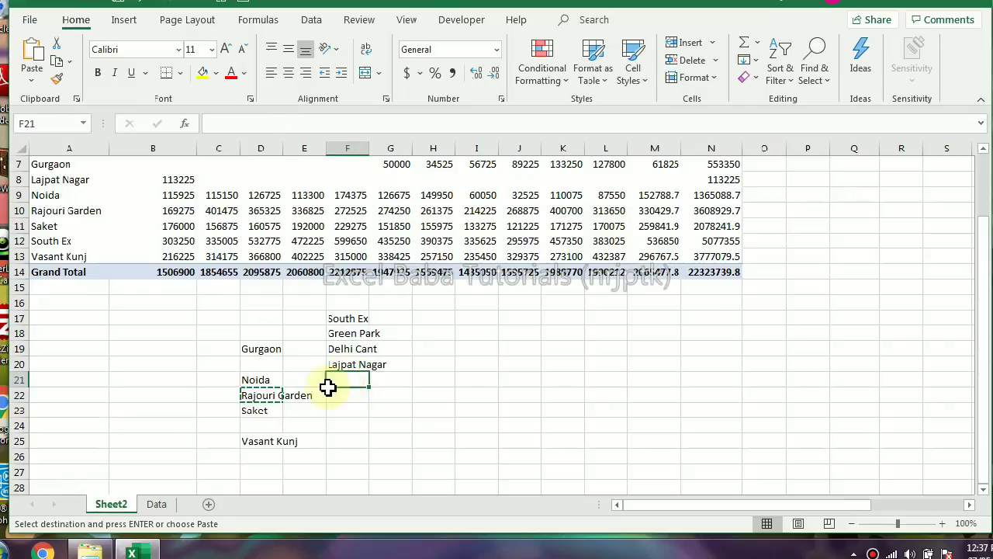
pyautogui.hotkey('ctrl', 'v')
pyautogui.click(264, 443)
pyautogui.hotkey('ctrl', 'x')
pyautogui.click(349, 395)
pyautogui.hotkey('ctrl', 'v')
# - Complete the reordered area list by moving Saket, Noida and Gurgaon into F23:F25
pyautogui.click(255, 424)
pyautogui.click(251, 411)
pyautogui.hotkey('ctrl', 'x')
pyautogui.click(341, 411)
pyautogui.hotkey('ctrl', 'v')
pyautogui.click(263, 380)
pyautogui.hotkey('ctrl', 'x')
pyautogui.click(335, 426)
pyautogui.hotkey('ctrl', 'v')
pyautogui.click(267, 351)
pyautogui.hotkey('ctrl', 'x')
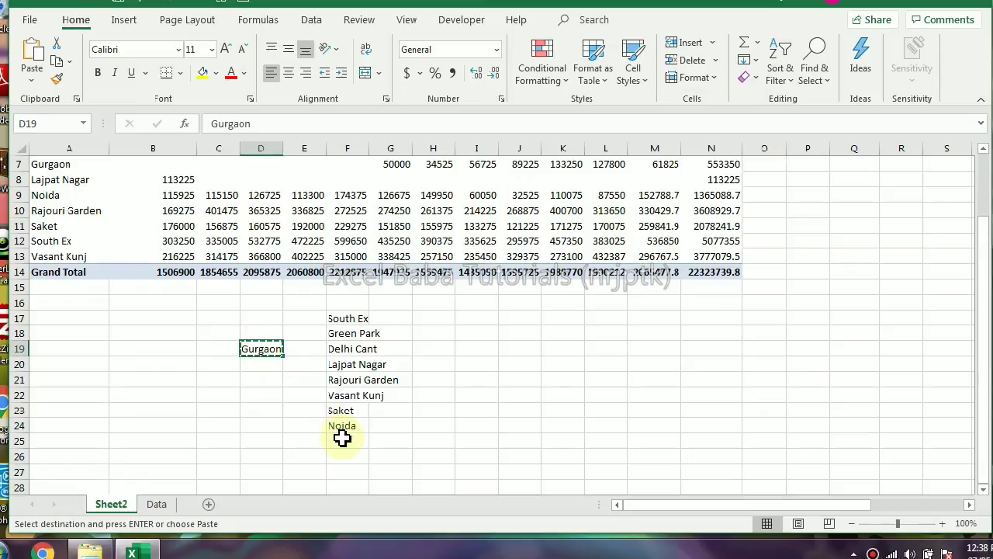
pyautogui.click(344, 440)
pyautogui.hotkey('ctrl', 'v')
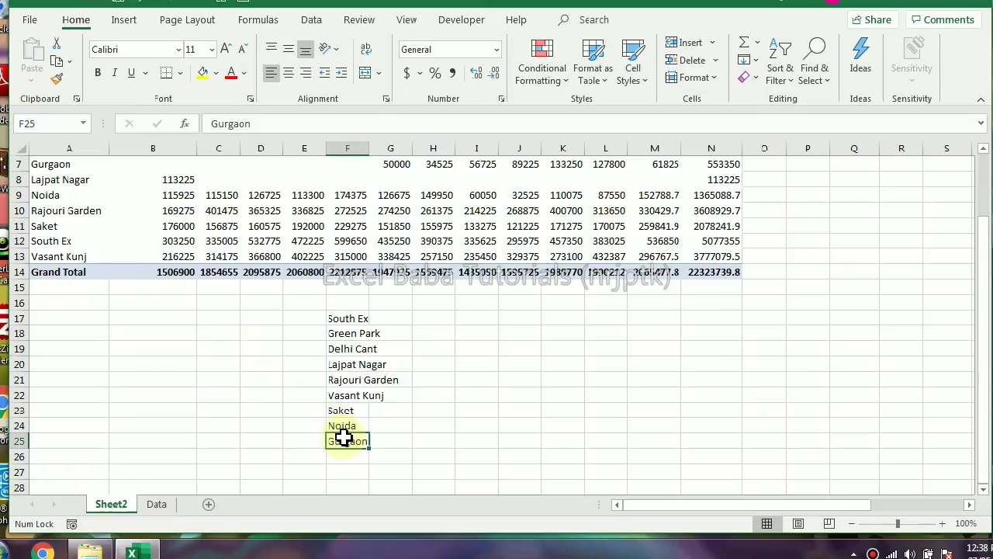
# - Open the custom lists editor from the advanced Excel options
pyautogui.click(31, 21)
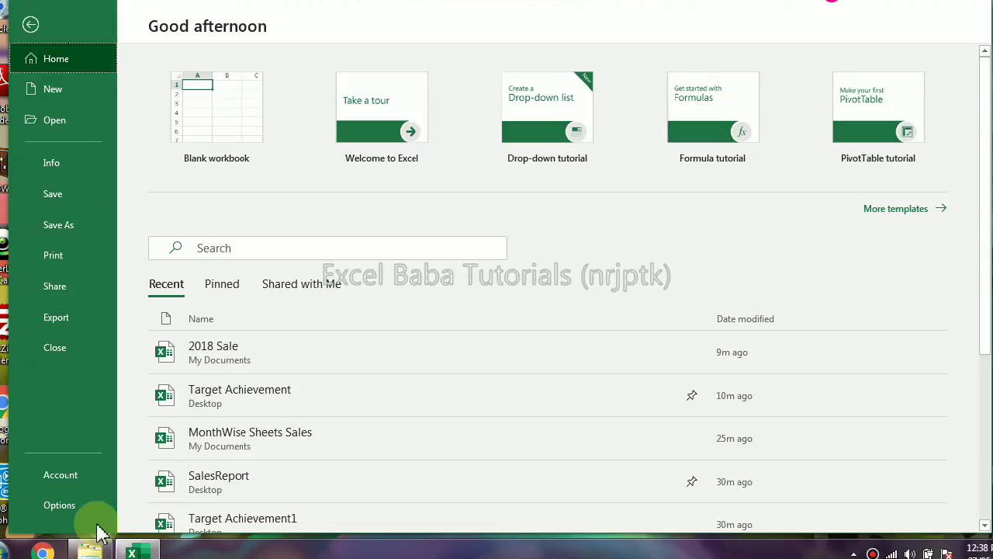
pyautogui.click(78, 511)
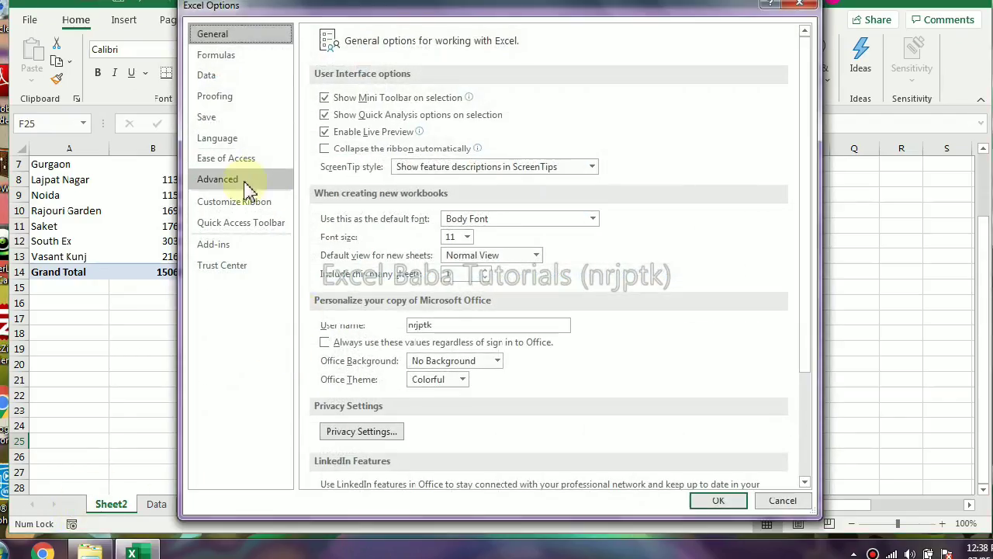
pyautogui.click(250, 183)
pyautogui.scroll(-20, 703, 266)
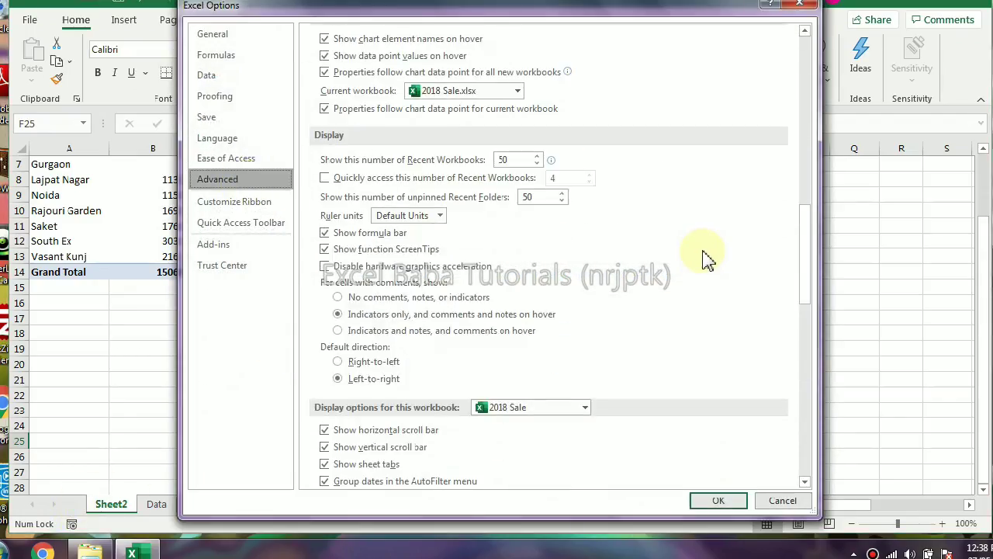
pyautogui.scroll(-2, 704, 263)
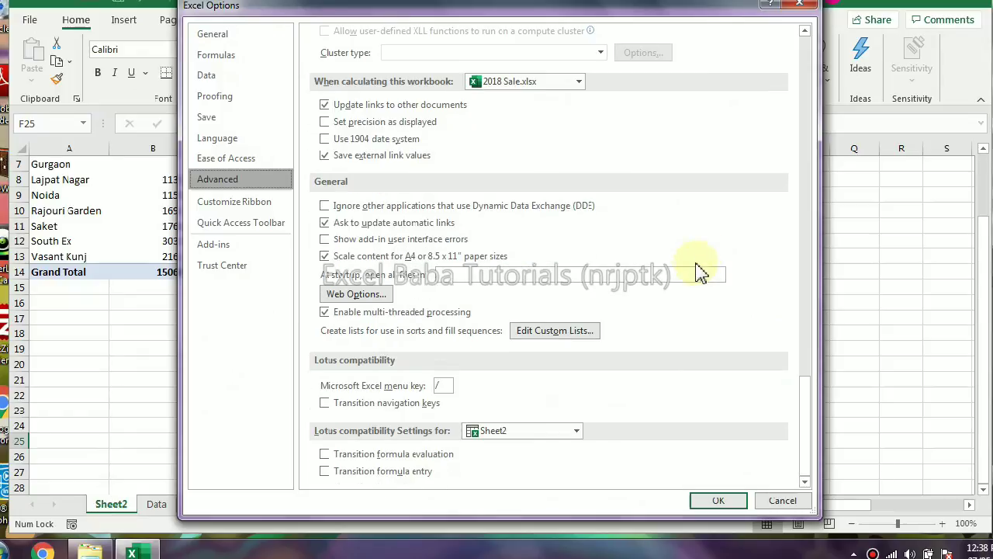
pyautogui.click(535, 334)
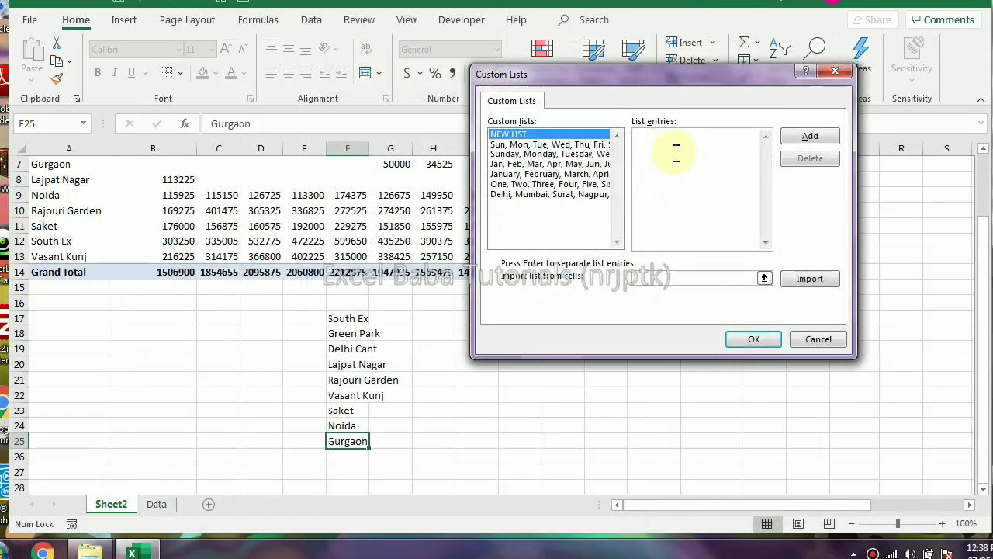
# - Import the area names in F17:F25 as a new custom list and save the options
pyautogui.click(765, 278)
pyautogui.moveTo(349, 322); pyautogui.dragTo(357, 443)
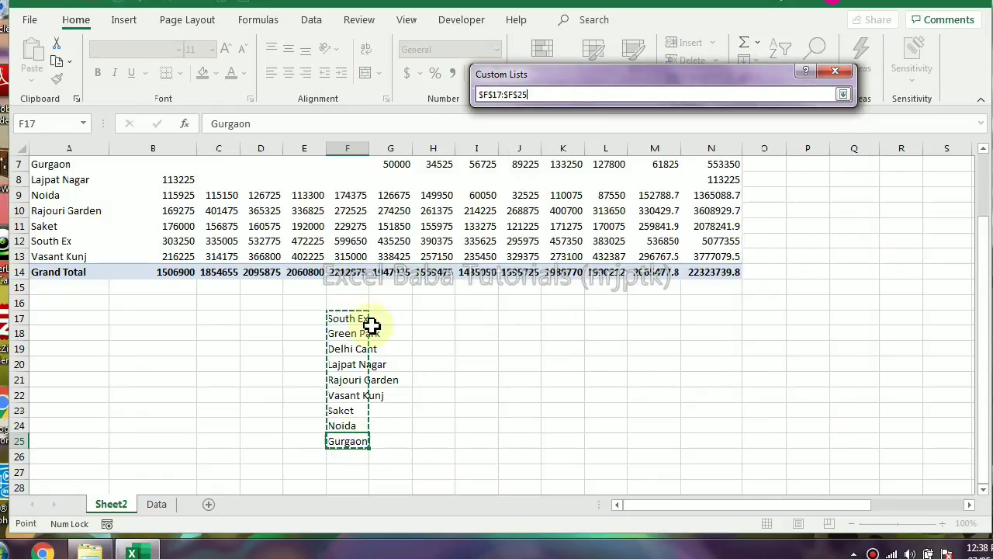
pyautogui.click(843, 94)
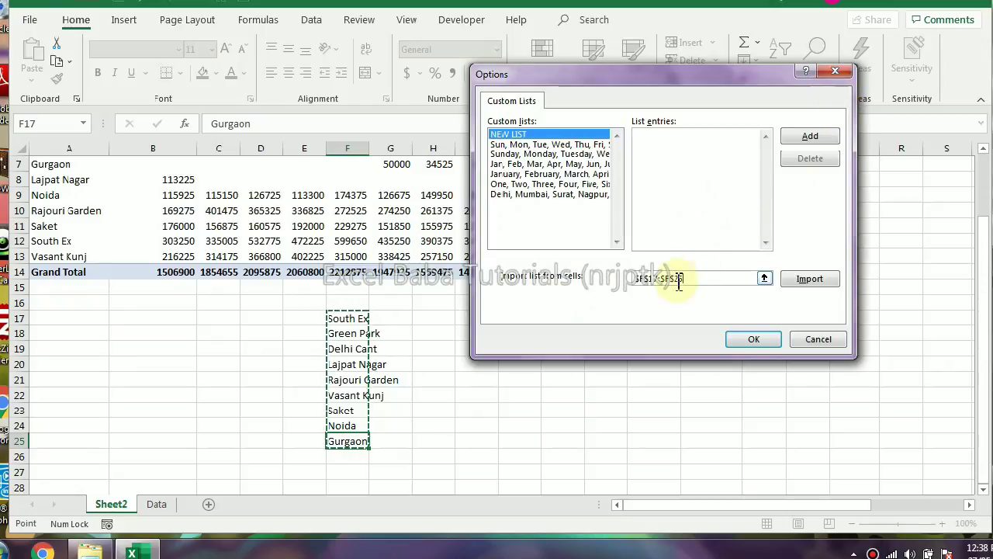
pyautogui.click(821, 275)
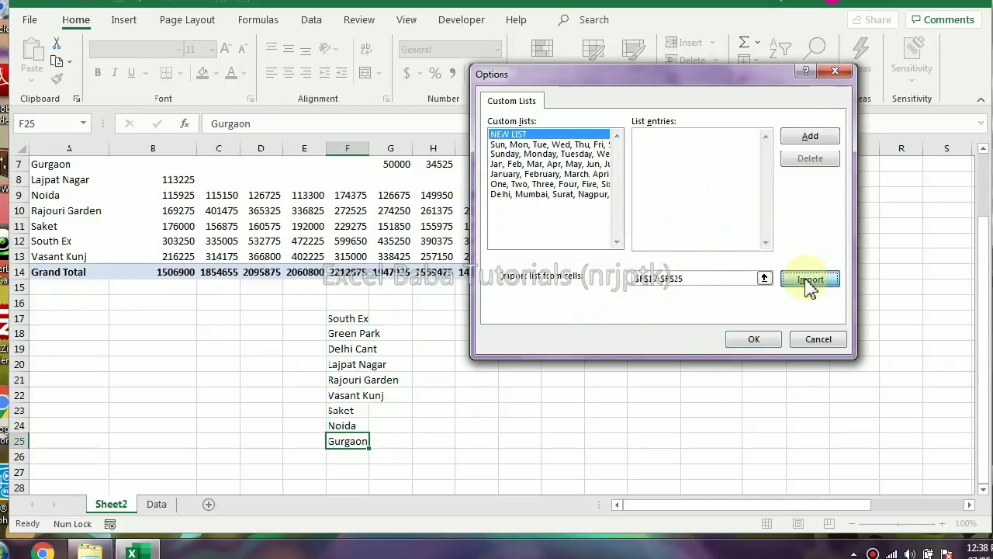
pyautogui.click(752, 339)
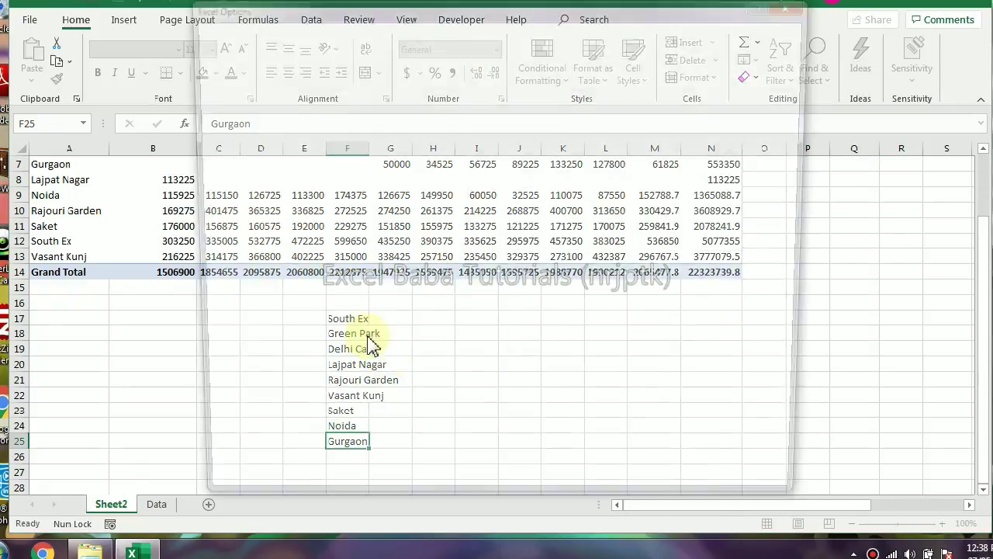
pyautogui.click(715, 501)
# - Clear the helper area list from F17:F25
pyautogui.moveTo(352, 321); pyautogui.dragTo(365, 459)
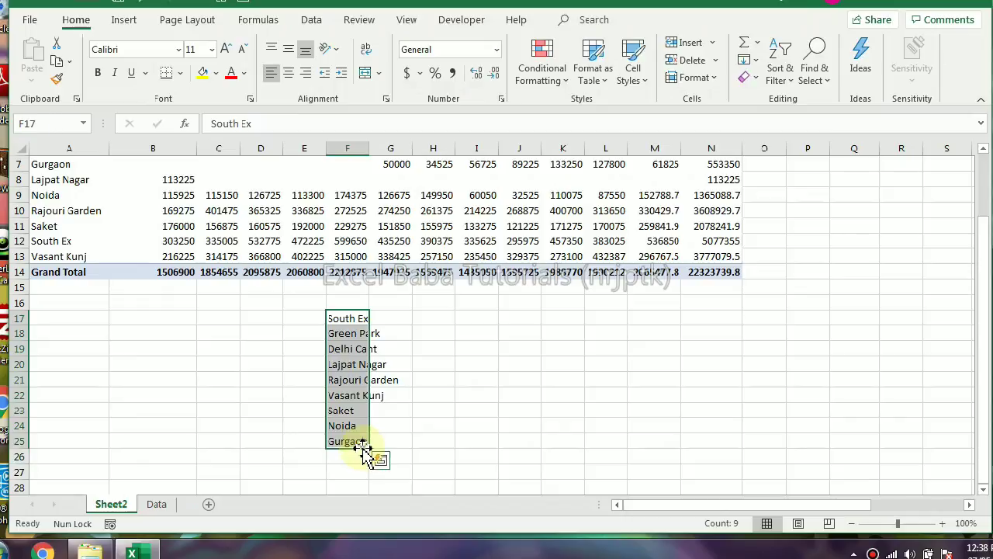
pyautogui.press('Delete')
pyautogui.click(195, 361)
# - Set the Area field to manual sorting with automatic sorting off and the South Ex, Green Park, Delhi Cant custom list as first key order
pyautogui.scroll(2, 198, 365)
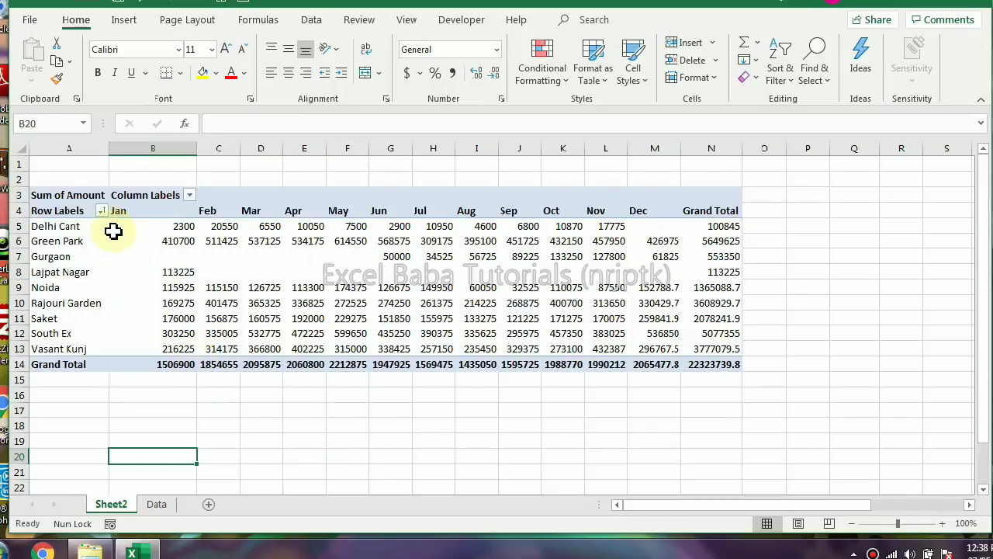
pyautogui.click(99, 210)
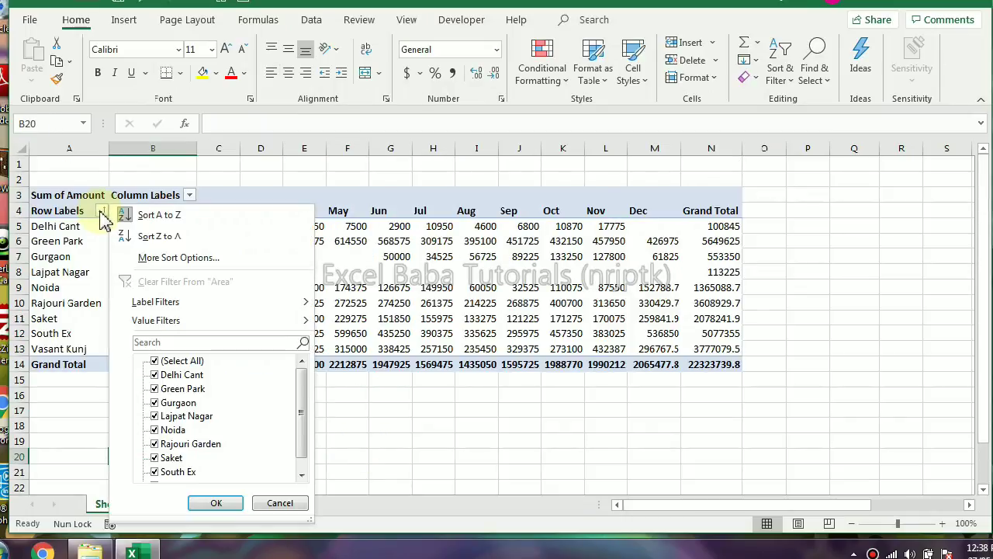
pyautogui.click(206, 259)
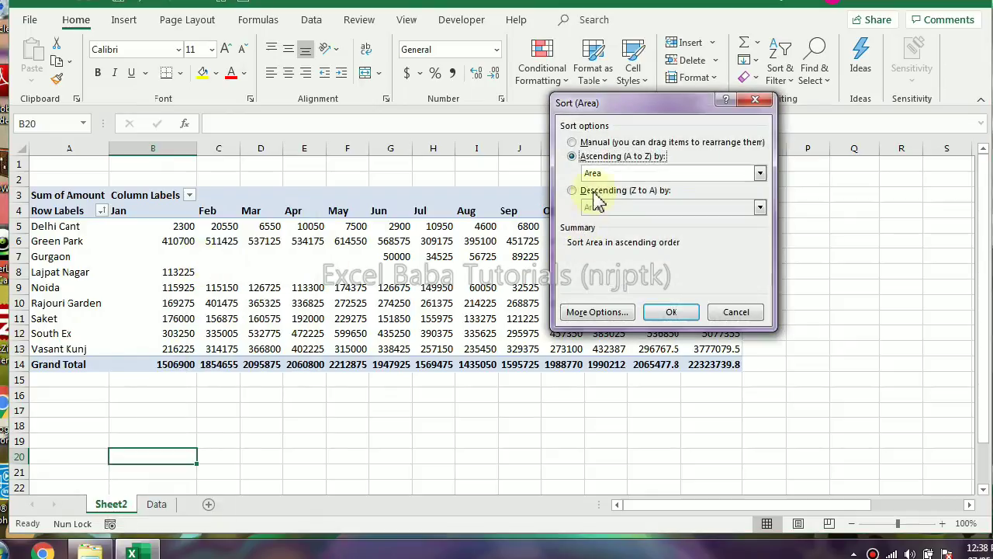
pyautogui.click(591, 144)
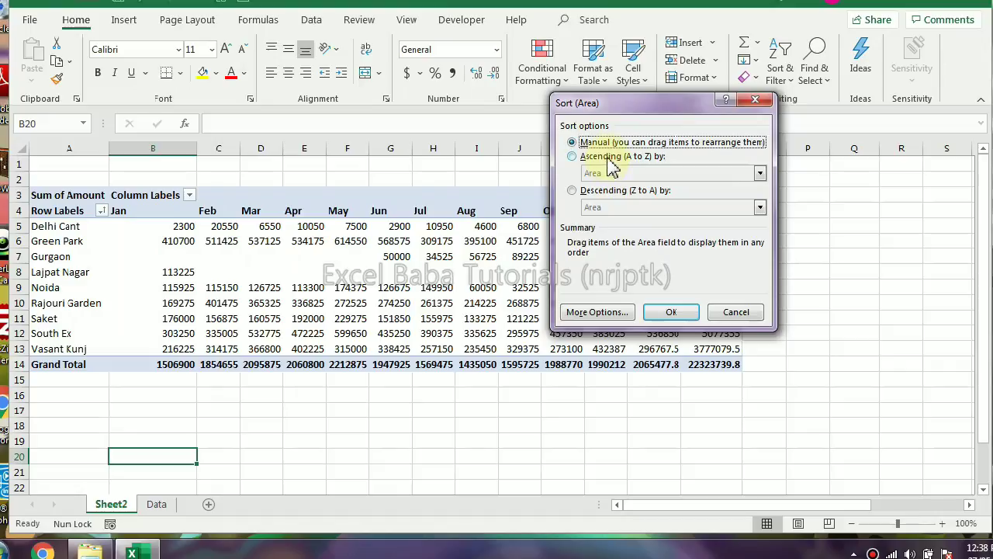
pyautogui.click(591, 312)
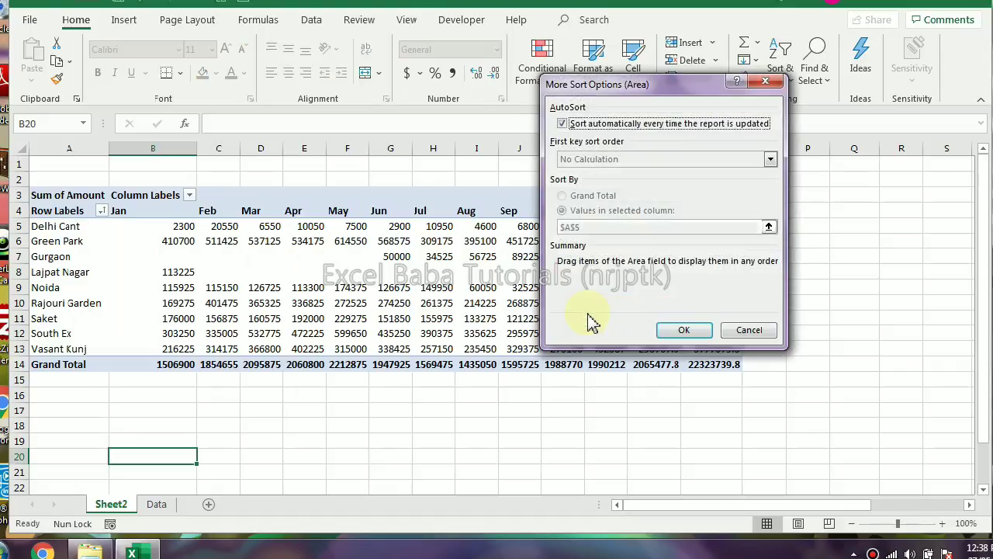
pyautogui.click(563, 124)
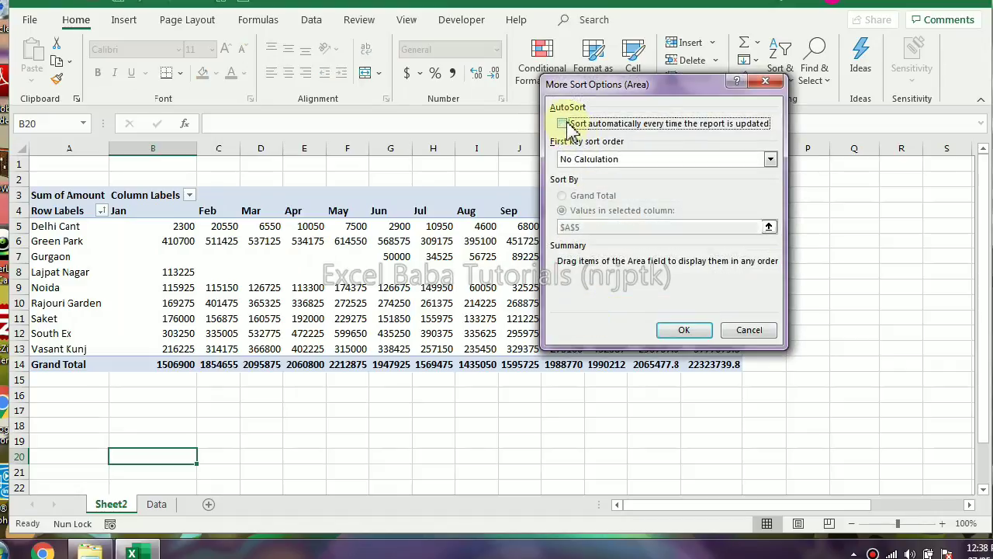
pyautogui.click(771, 159)
pyautogui.scroll(-2, 772, 198)
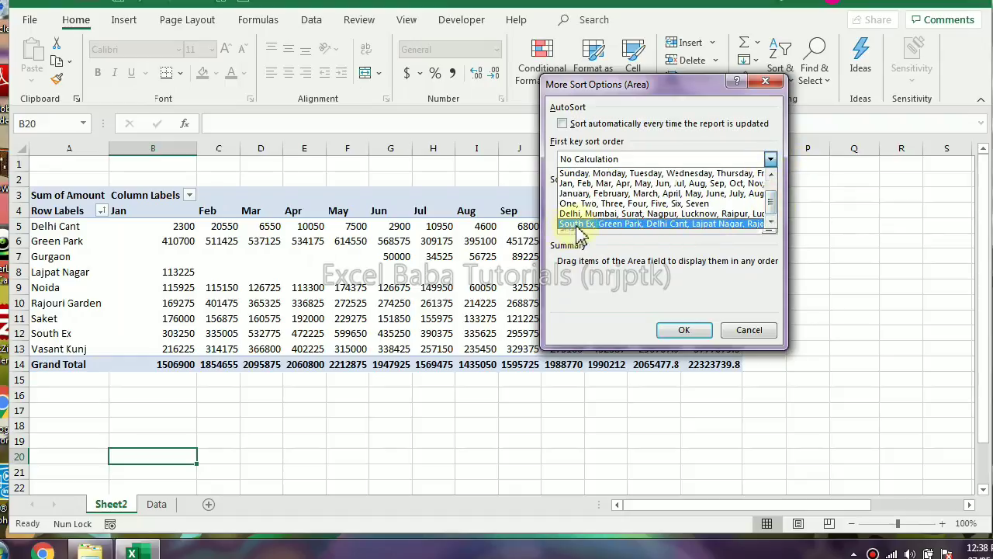
pyautogui.click(648, 224)
pyautogui.click(699, 333)
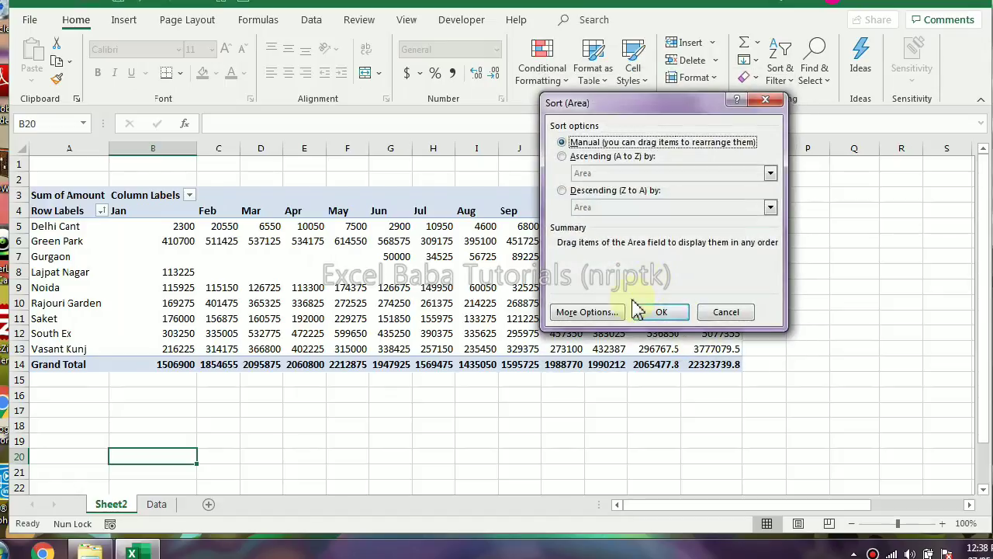
pyautogui.click(663, 313)
# - Sort the PivotTable's area row labels A to Z so they use the custom list order
pyautogui.click(73, 249)
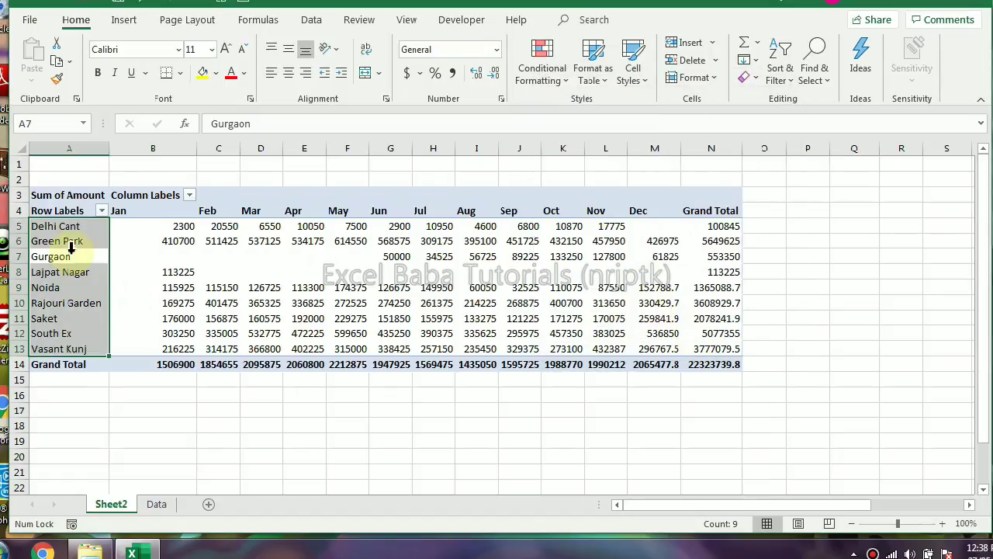
pyautogui.click(104, 303)
pyautogui.click(102, 211)
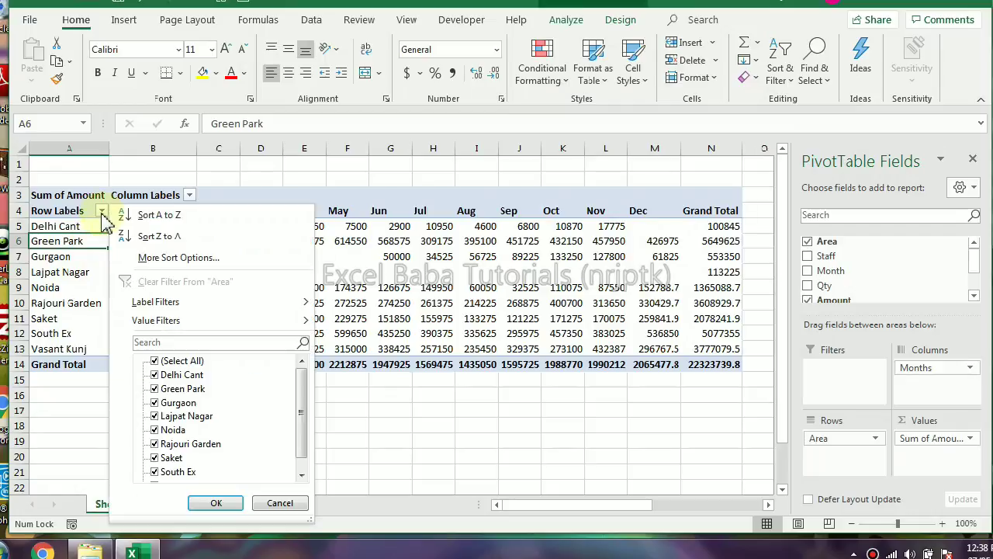
pyautogui.click(177, 217)
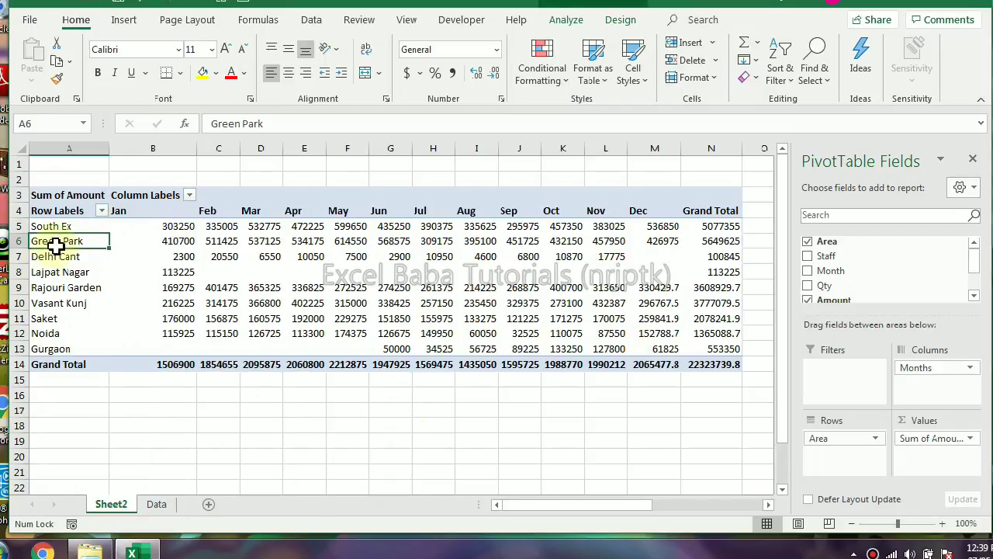
# - Sort the area row labels Z to A and return them to A to Z order
pyautogui.click(102, 211)
pyautogui.click(151, 236)
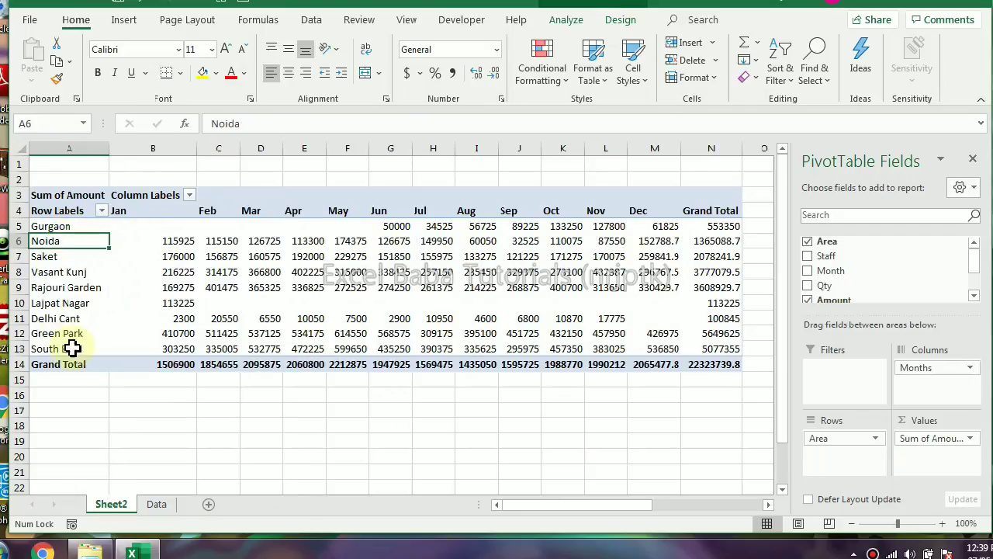
pyautogui.click(104, 213)
pyautogui.click(151, 227)
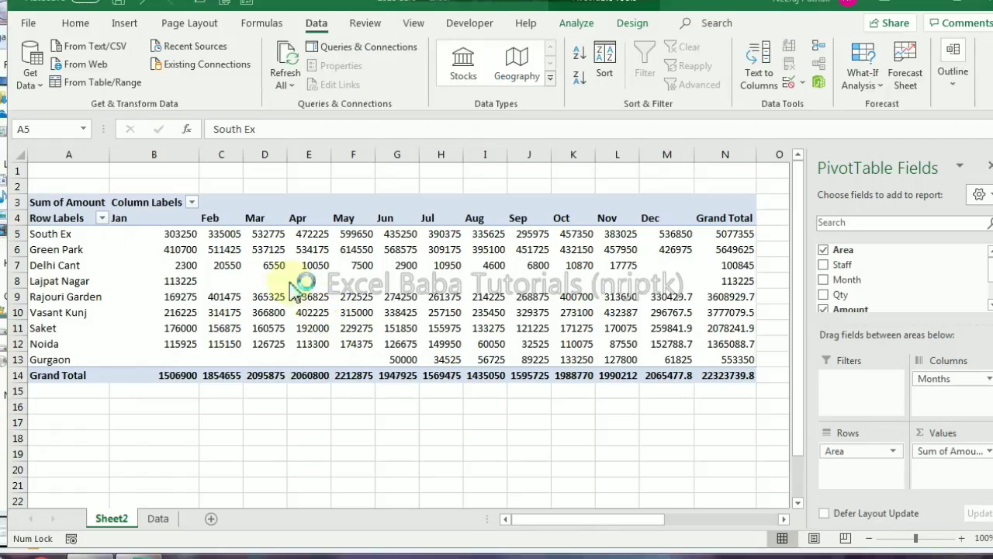
# - Select the PivotTable range A4:N14 and several month headers to check whether filtering is available on them
pyautogui.moveTo(62, 218); pyautogui.dragTo(714, 377)
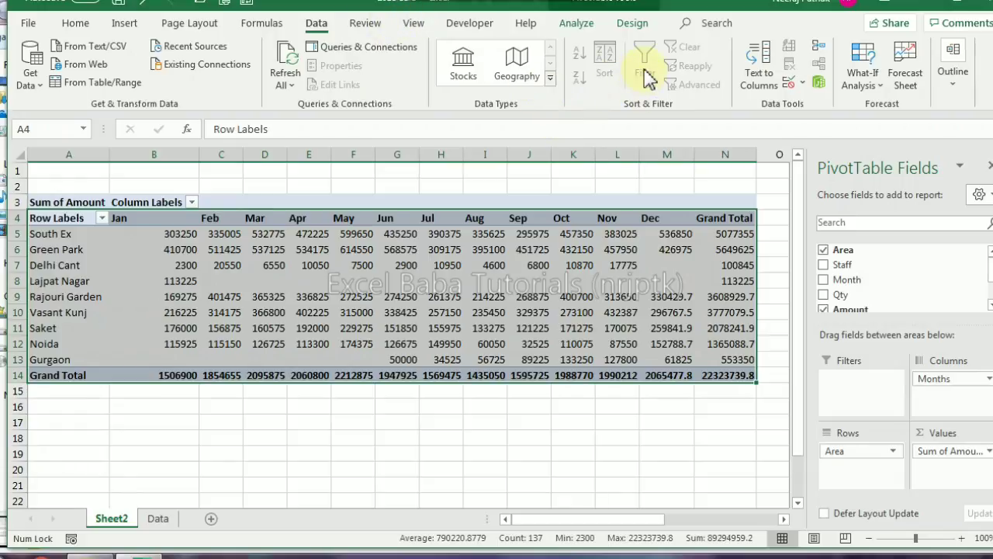
pyautogui.click(314, 233)
pyautogui.click(194, 212)
pyautogui.click(225, 218)
pyautogui.click(301, 218)
pyautogui.doubleClick(531, 218)
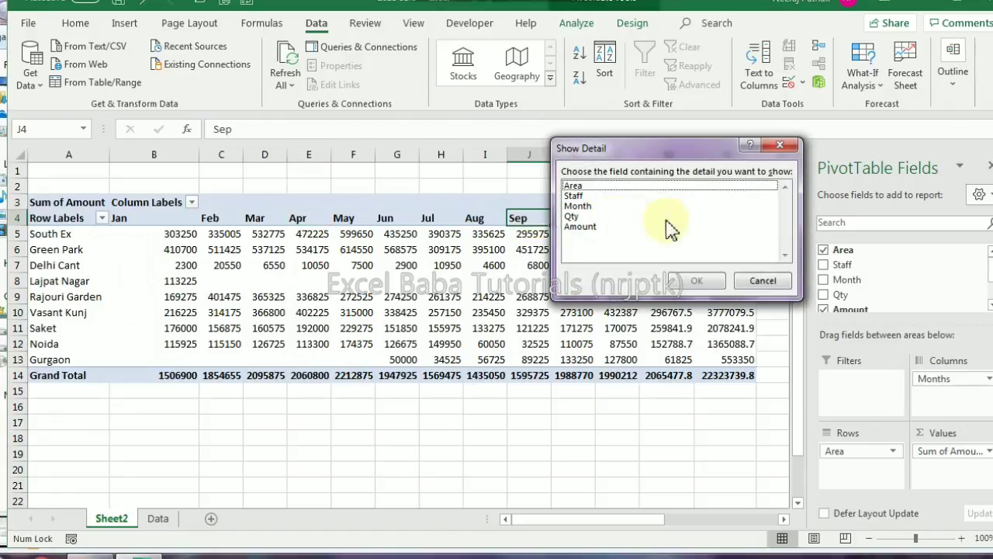
pyautogui.click(761, 283)
# - Compare the availability of the Filter command for the PivotTable cells and the empty adjacent cell O5
pyautogui.moveTo(43, 215); pyautogui.dragTo(737, 371)
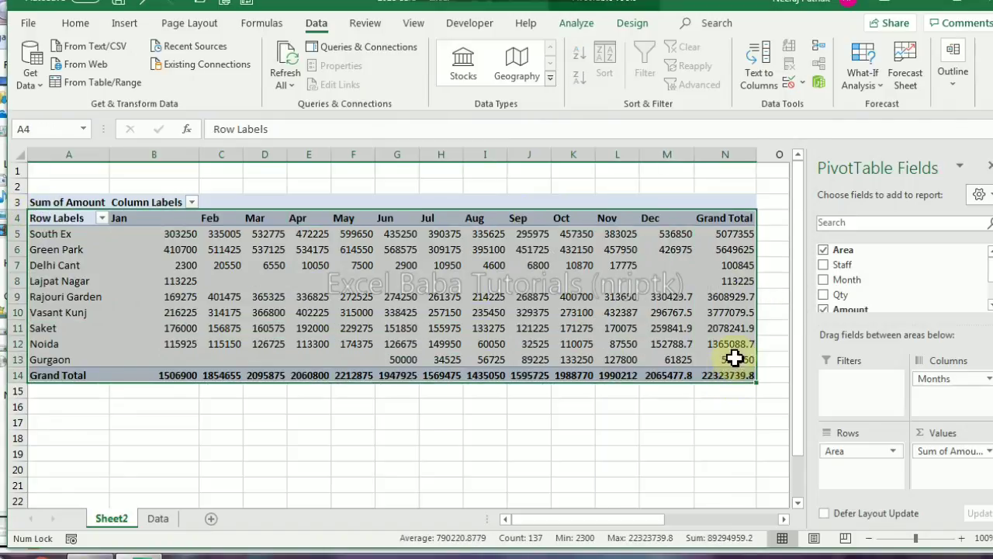
pyautogui.click(771, 231)
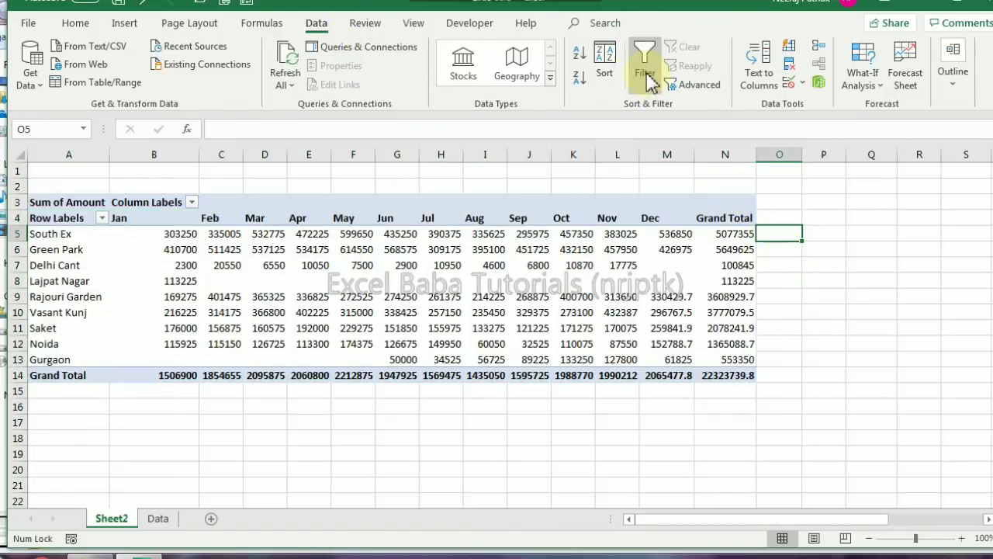
pyautogui.click(726, 296)
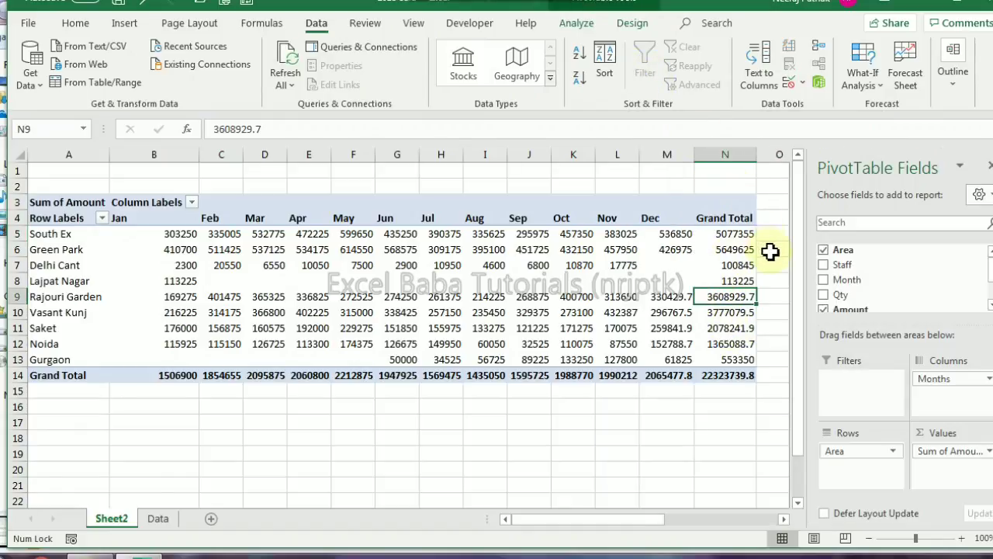
# - Turn on filtering for the PivotTable headers from the empty adjacent cell O5 and filter the Aug column to 60050
pyautogui.click(766, 229)
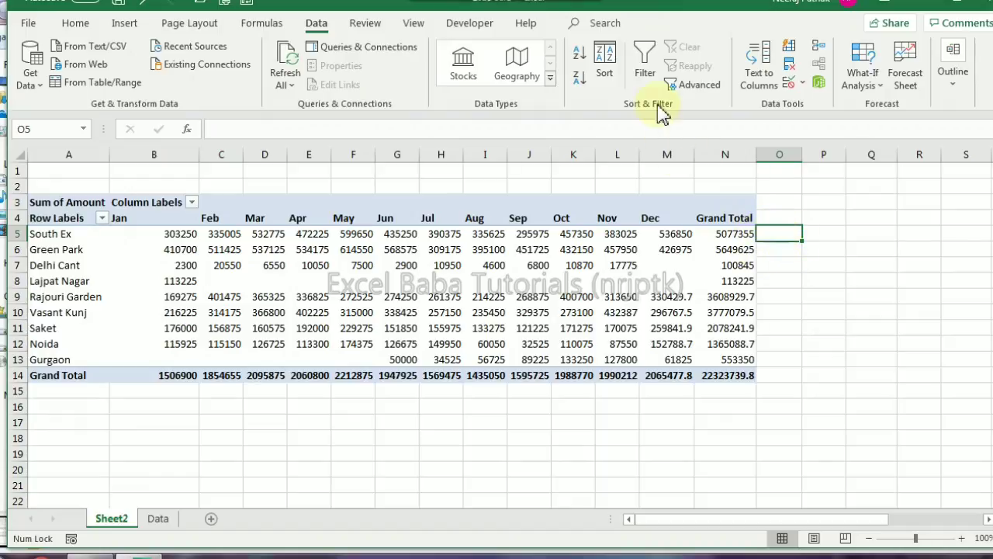
pyautogui.click(645, 63)
pyautogui.click(500, 218)
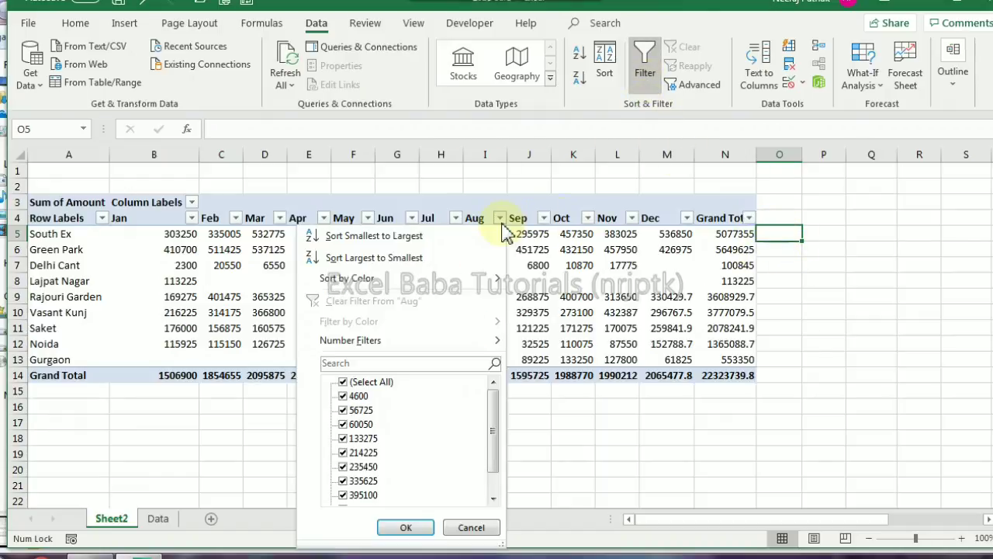
pyautogui.click(343, 381)
pyautogui.click(343, 424)
pyautogui.click(398, 530)
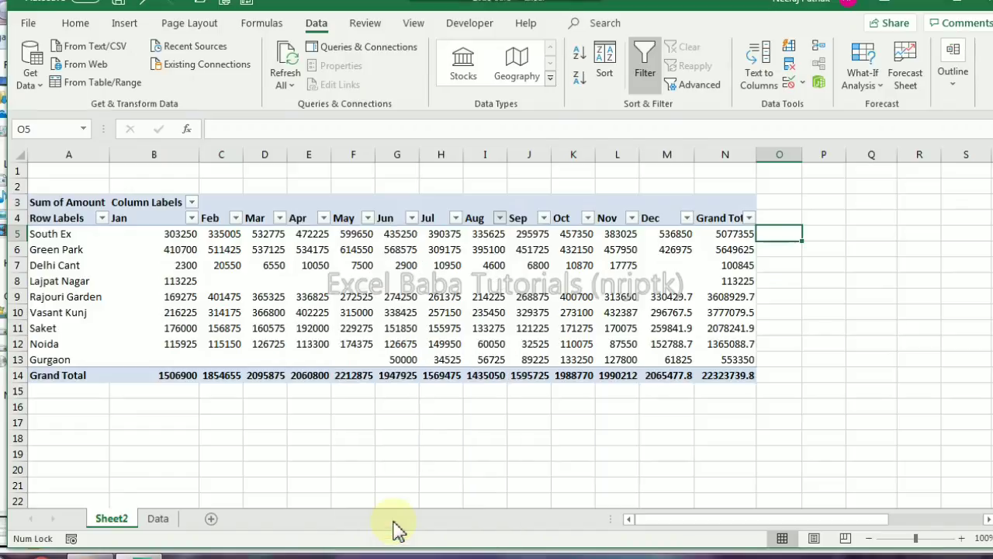
# - Clear the filter from the Aug column and turn off filtering on the PivotTable's month headers
pyautogui.click(500, 219)
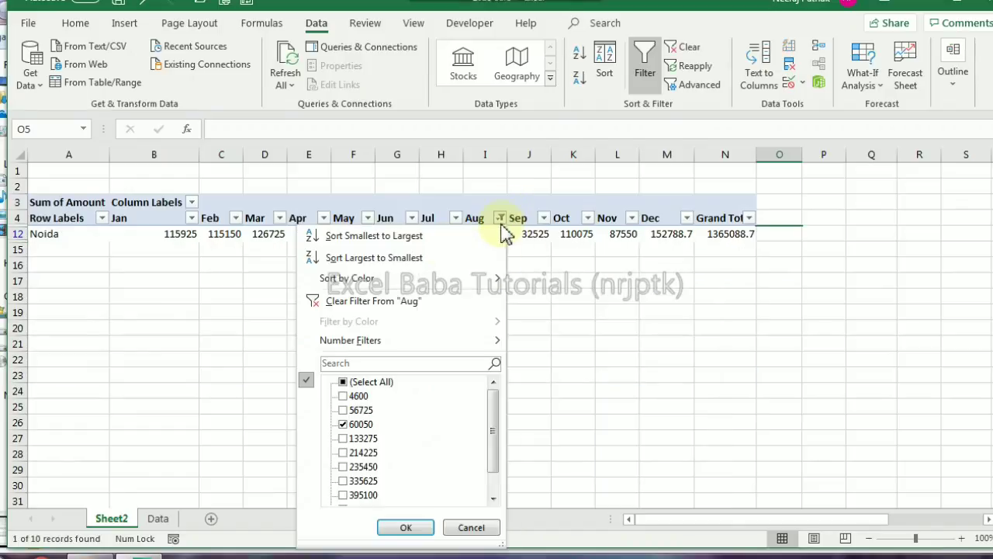
pyautogui.click(354, 301)
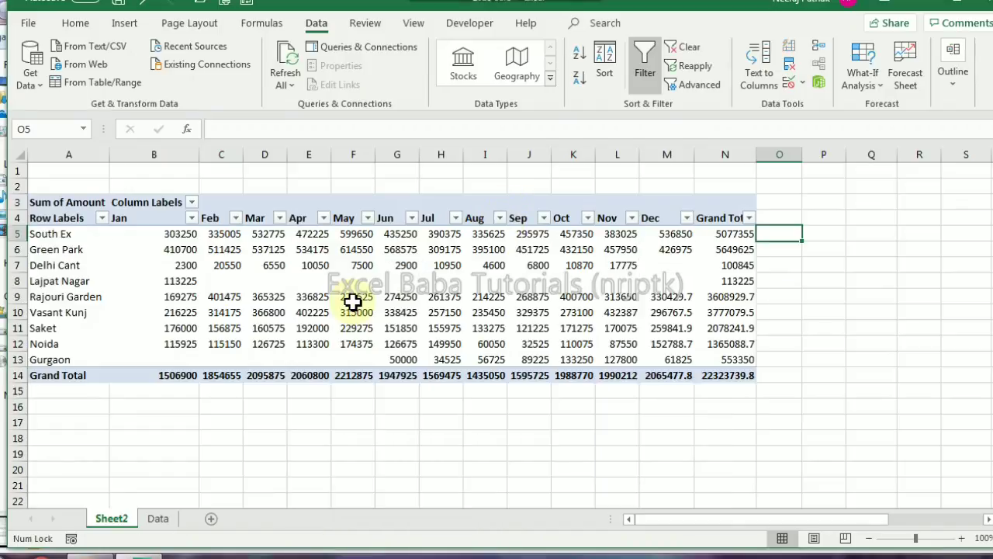
pyautogui.click(820, 232)
pyautogui.click(644, 73)
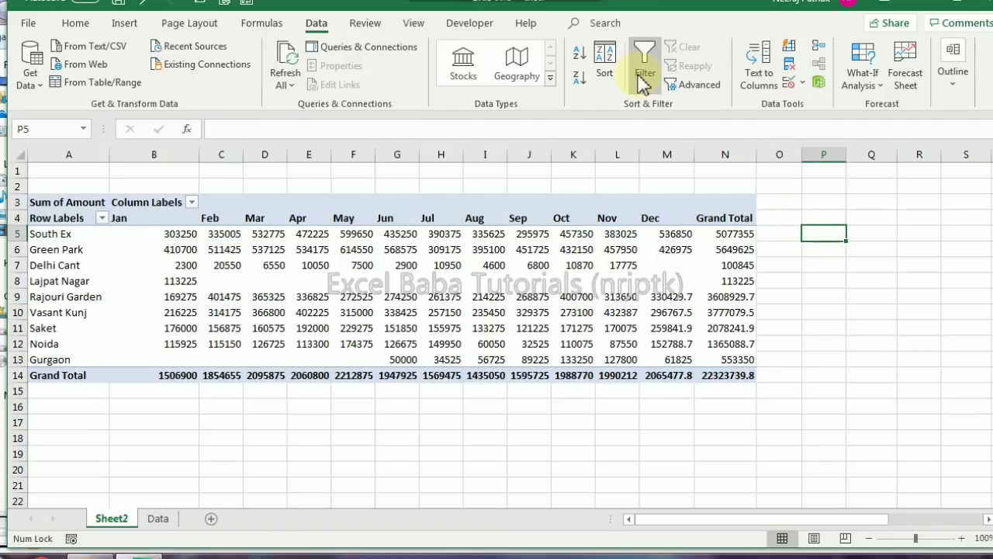
pyautogui.click(515, 317)
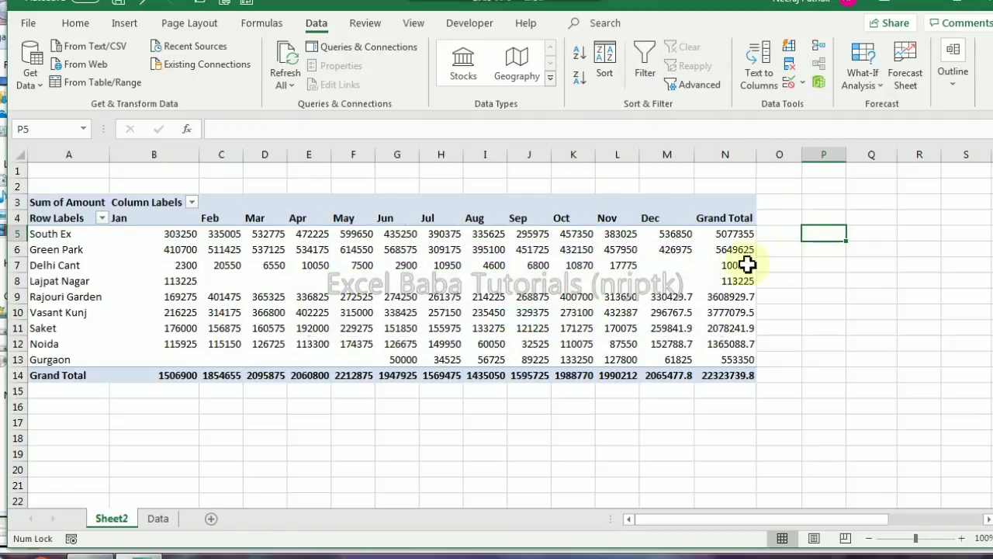
# - Turn filtering back on for the PivotTable range A4:N14 from the empty adjacent cell O5
pyautogui.moveTo(48, 217); pyautogui.dragTo(738, 375)
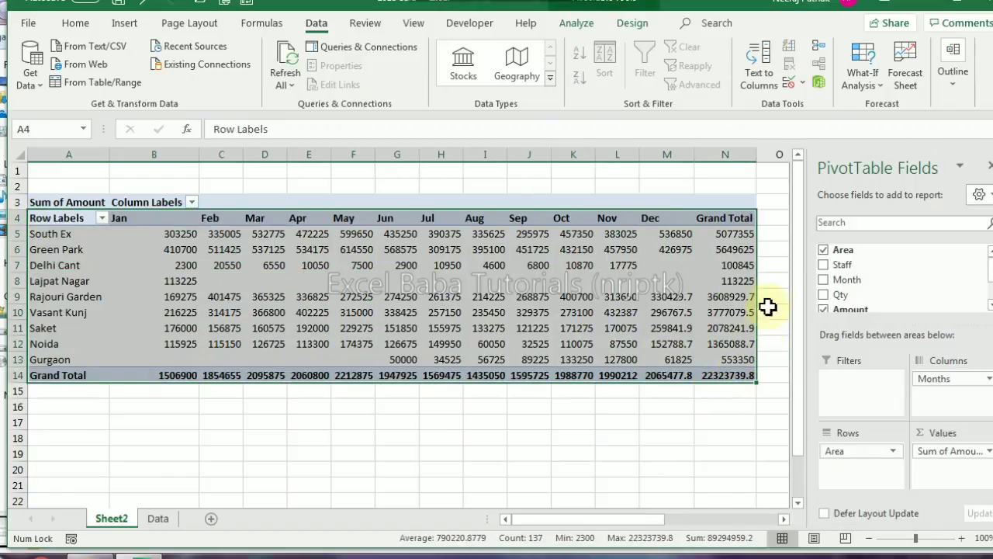
pyautogui.click(777, 234)
pyautogui.click(645, 78)
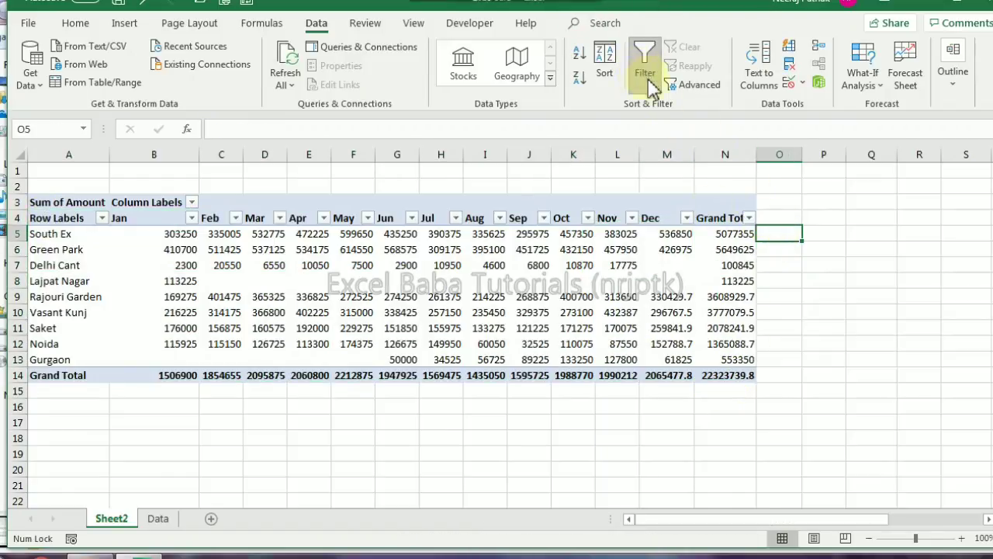
# - Filter the Dec column to 330429.7 and clear that filter again
pyautogui.click(191, 218)
pyautogui.click(687, 218)
pyautogui.click(687, 218)
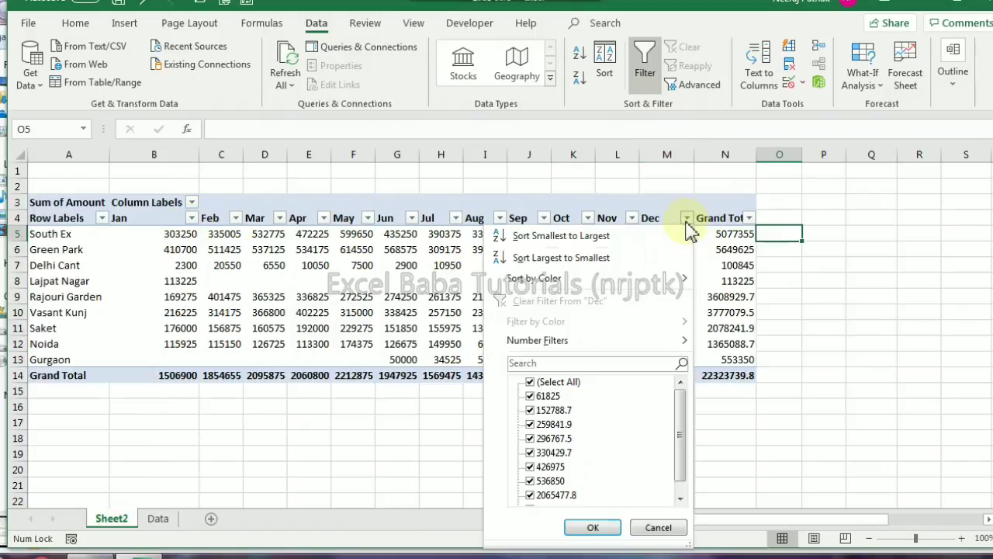
pyautogui.click(530, 382)
pyautogui.click(532, 452)
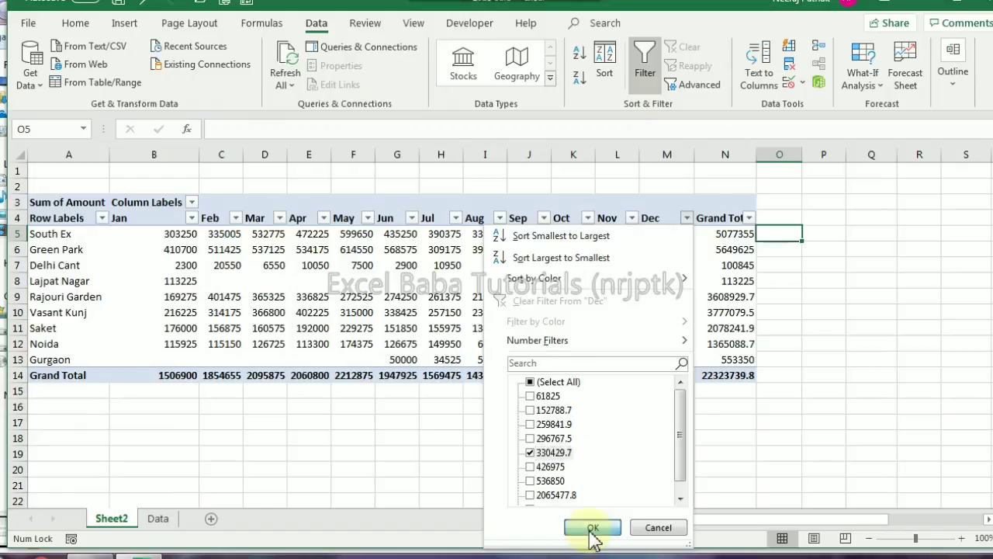
pyautogui.click(592, 529)
pyautogui.click(687, 218)
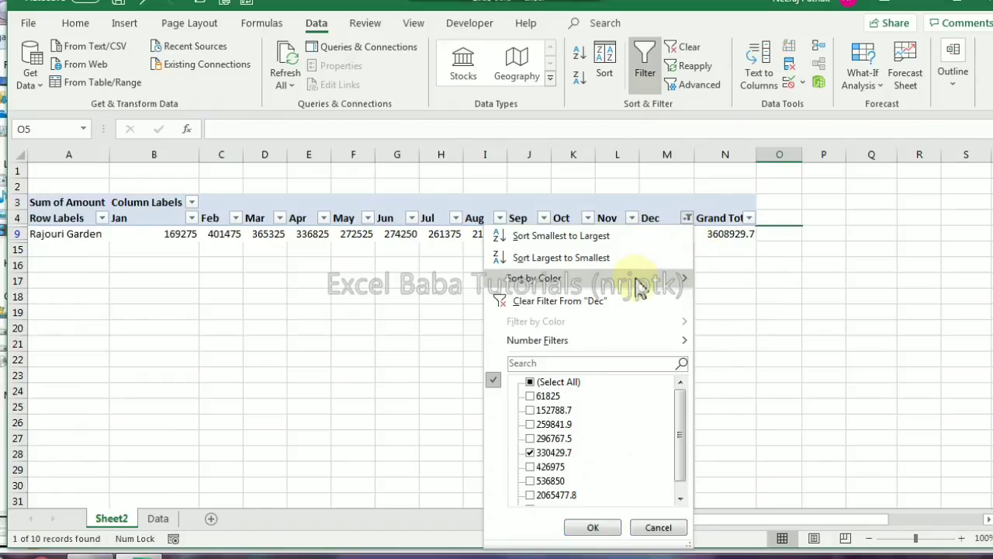
pyautogui.click(575, 301)
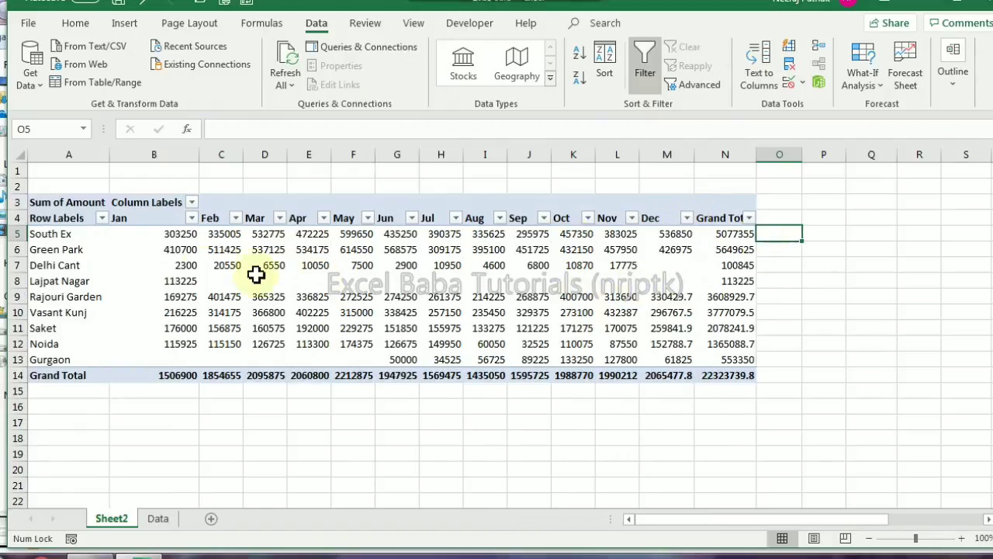
pyautogui.moveTo(71, 218); pyautogui.dragTo(787, 386)
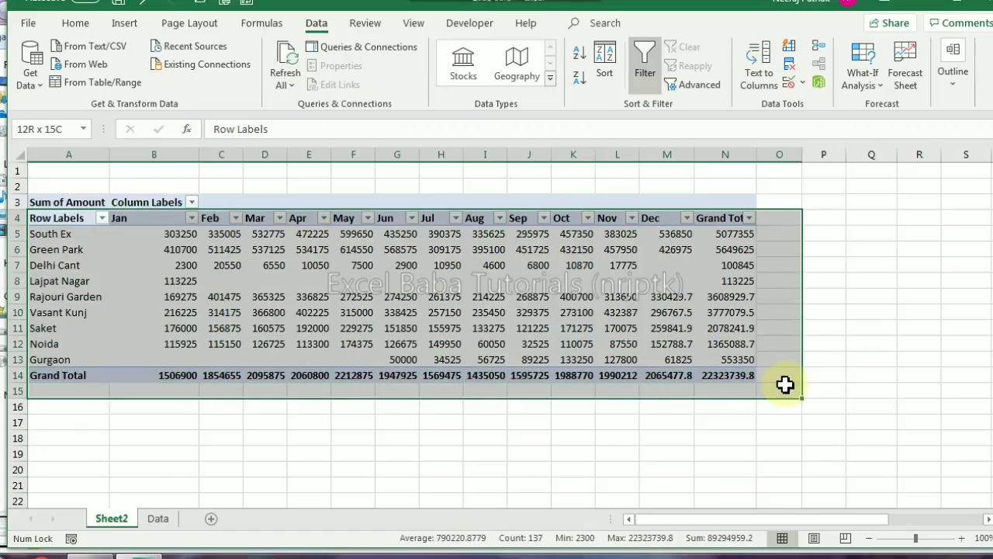
pyautogui.click(777, 280)
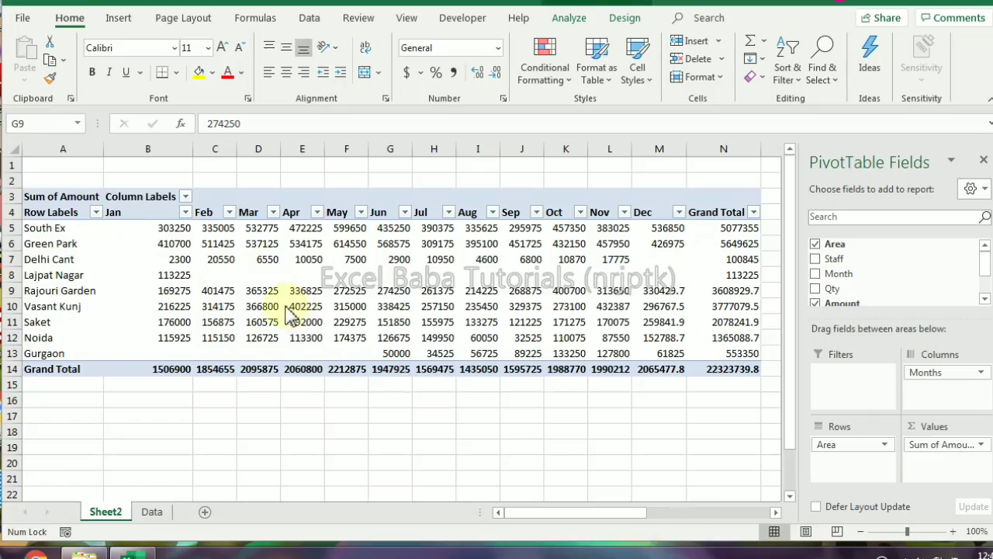
# - Insert Area and Staff slicers for the PivotTable and place them side by side near the Grand Total column
pyautogui.click(209, 260)
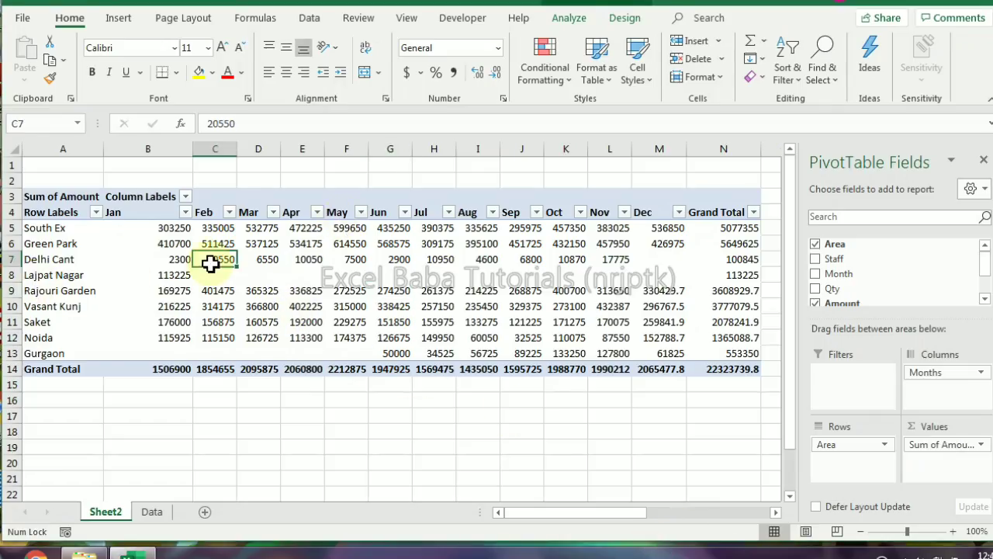
pyautogui.click(118, 18)
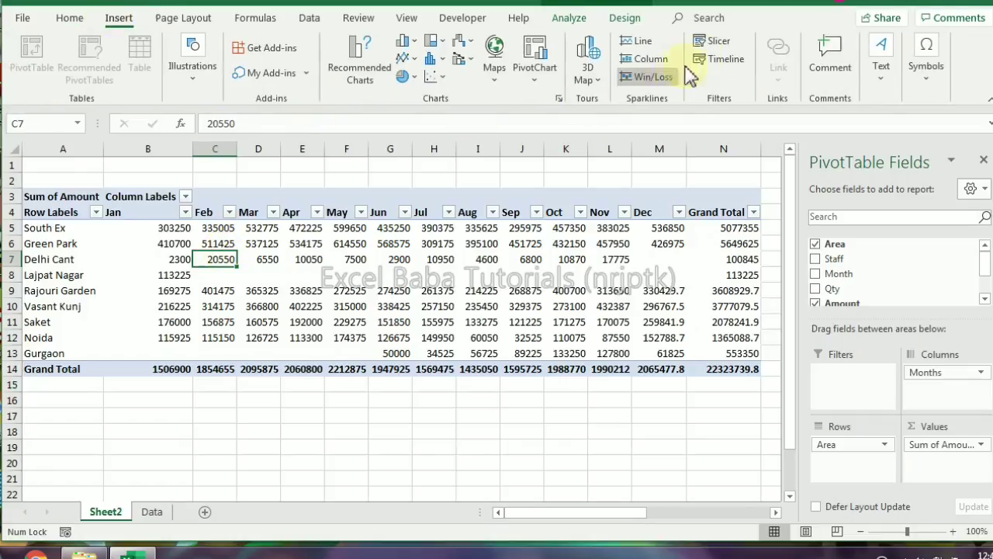
pyautogui.click(718, 45)
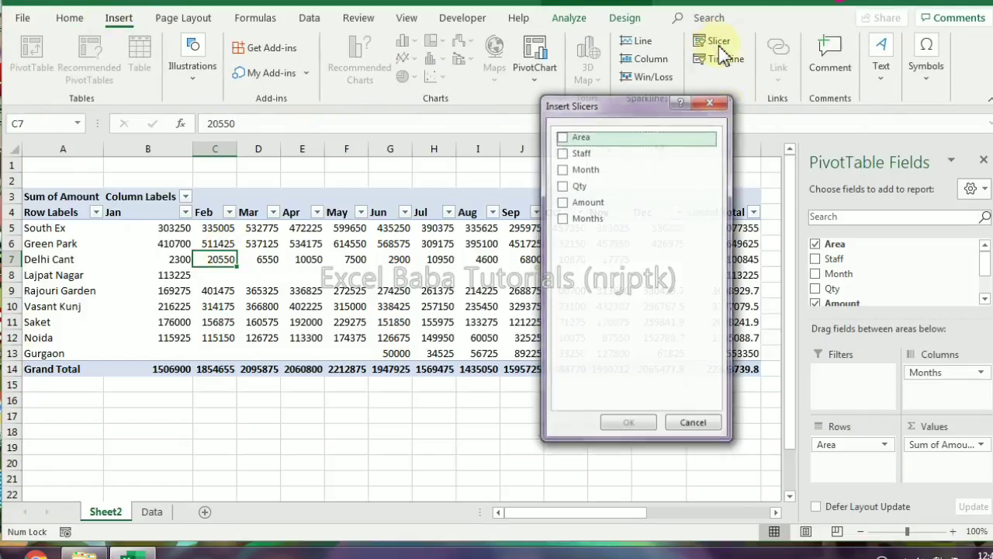
pyautogui.click(562, 136)
pyautogui.click(563, 154)
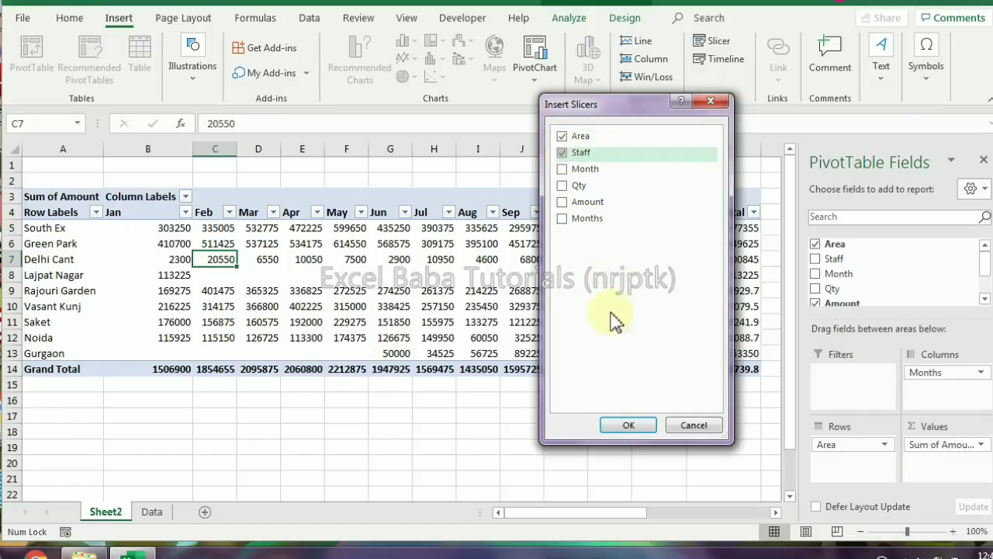
pyautogui.click(625, 426)
pyautogui.moveTo(411, 260); pyautogui.dragTo(854, 207)
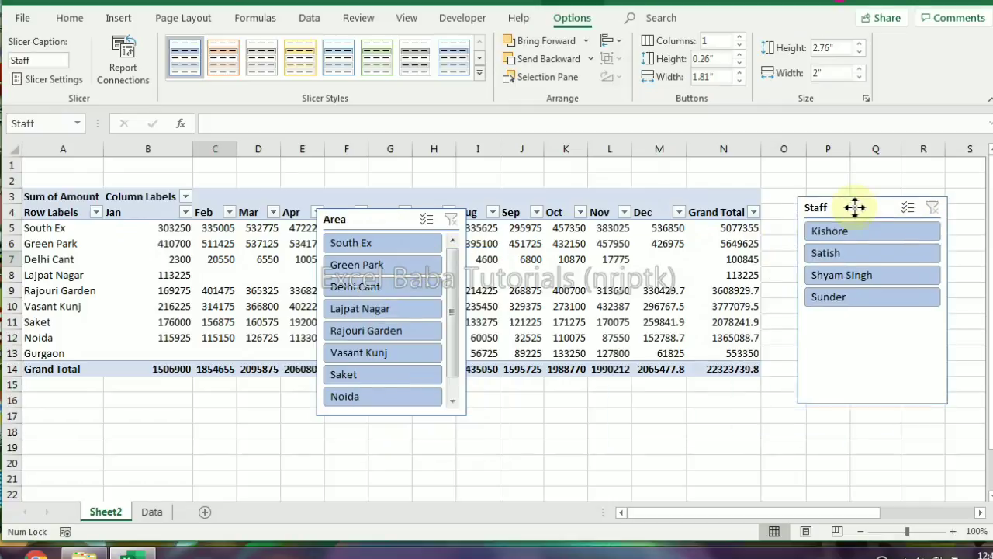
pyautogui.moveTo(406, 222); pyautogui.dragTo(712, 270)
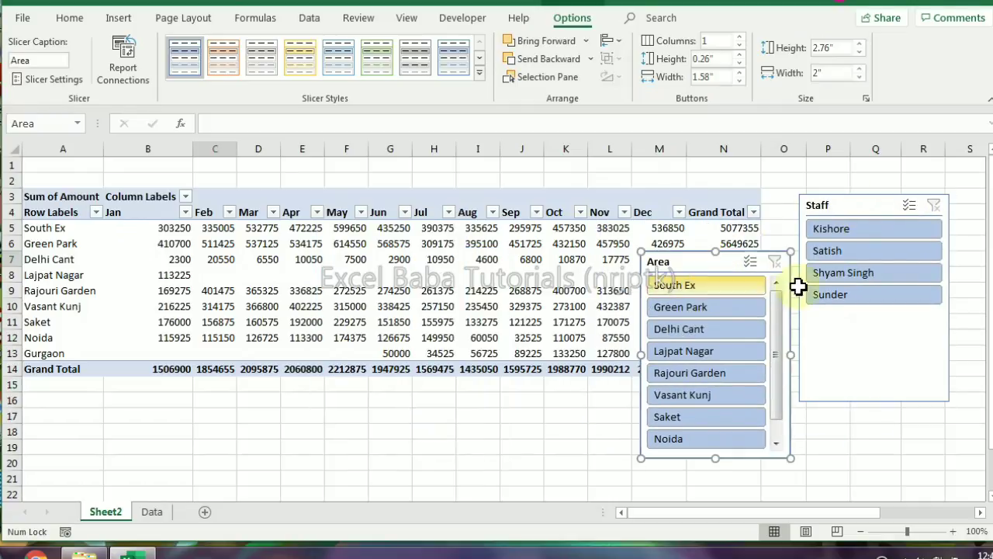
# - Filter the PivotTable by the third staff member and by the Green Park area using the slicers, clearing each filter after viewing it
pyautogui.click(845, 276)
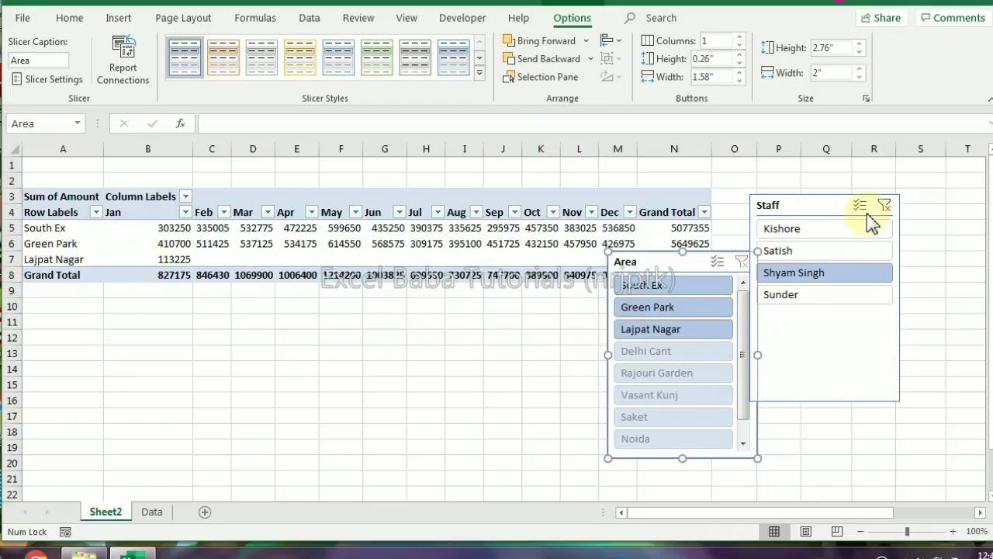
pyautogui.click(884, 205)
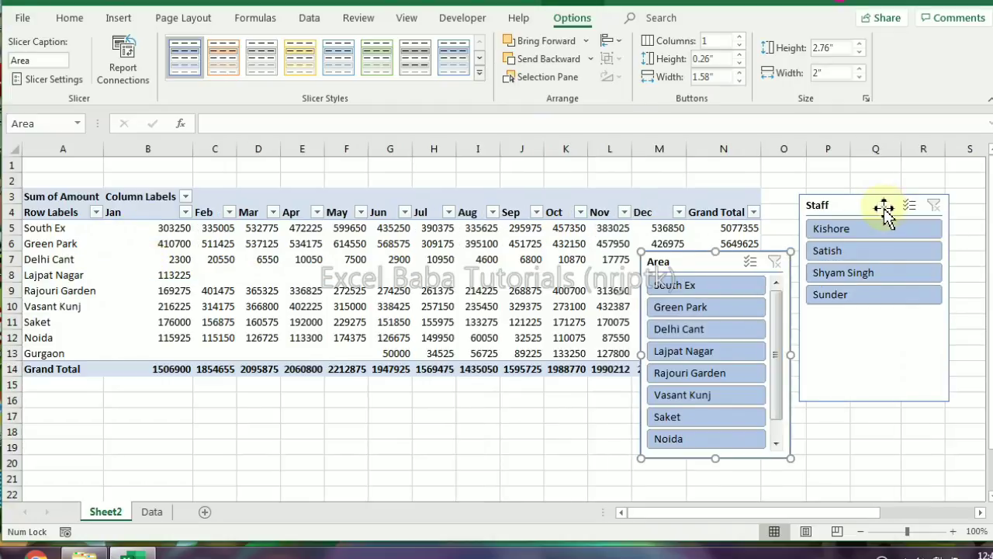
pyautogui.click(700, 308)
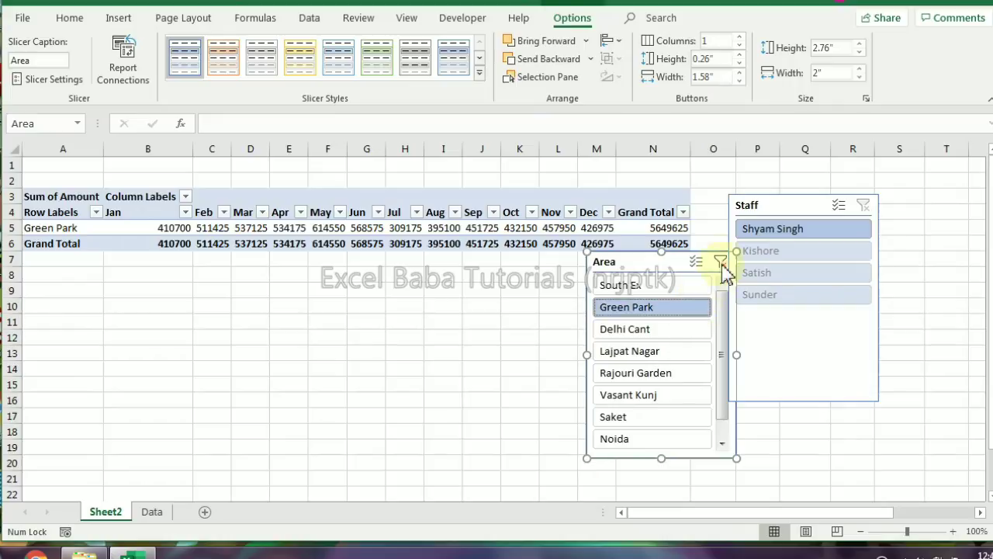
pyautogui.click(720, 261)
# - Filter by the first staff member in the Staff slicer and Rajouri Garden in the Area slicer, and clear both slicer filters
pyautogui.click(829, 228)
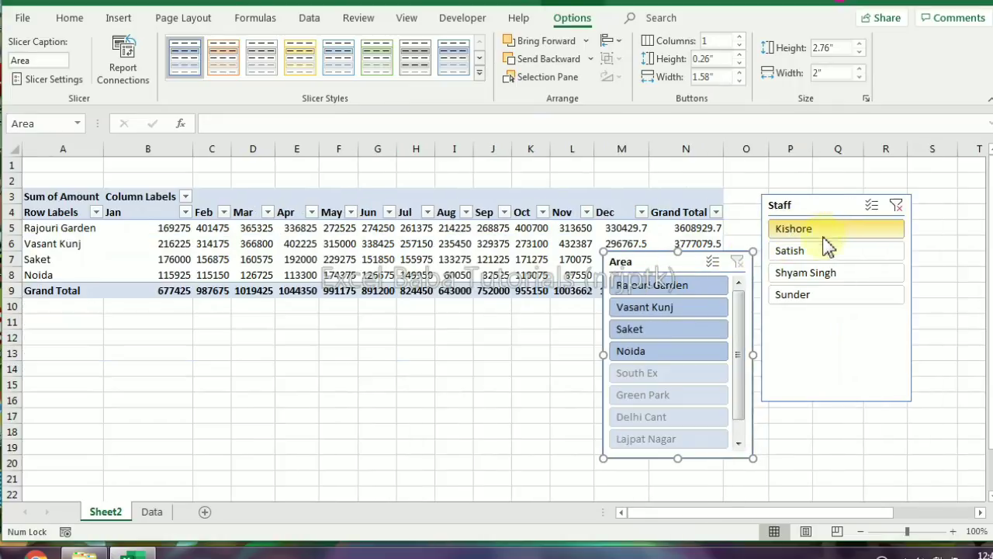
pyautogui.click(638, 289)
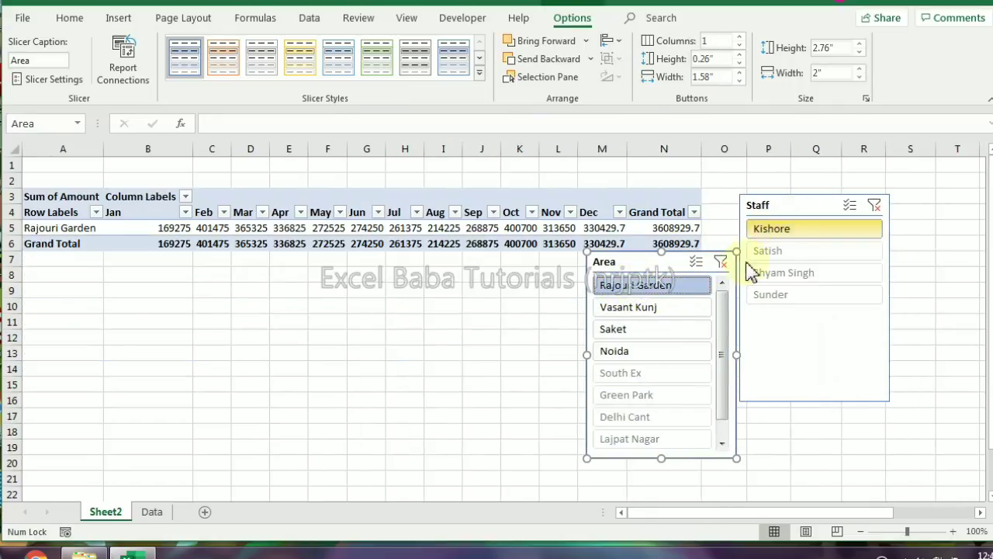
pyautogui.click(721, 262)
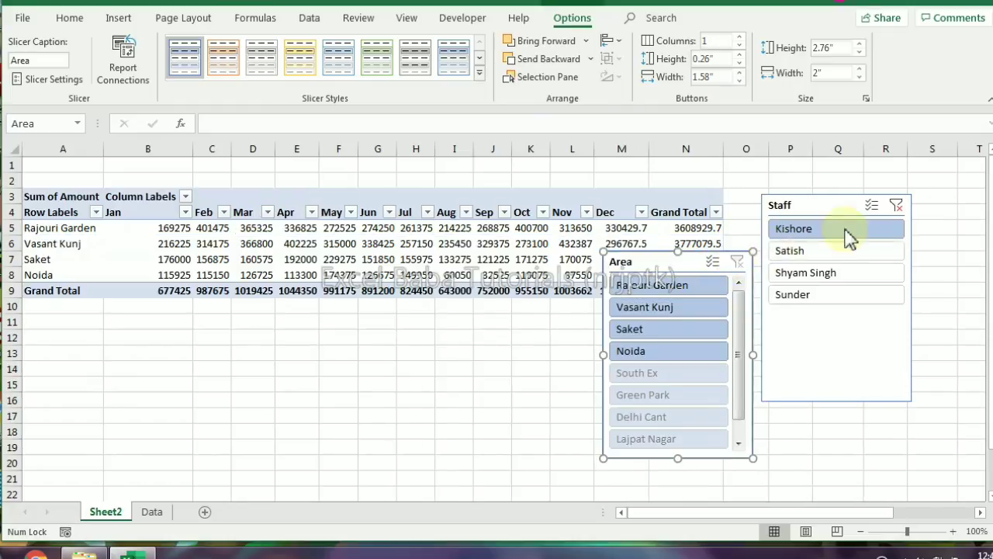
pyautogui.click(897, 206)
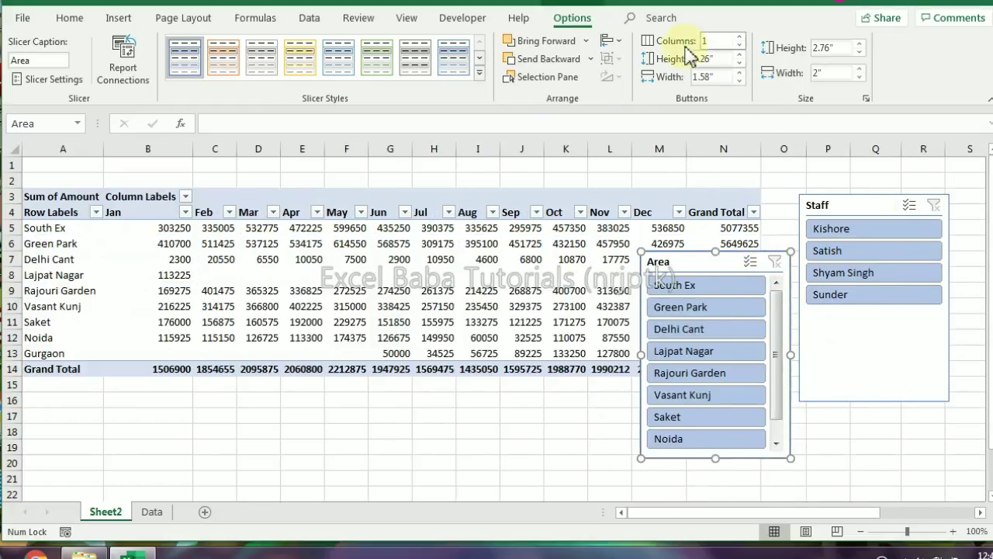
# - Set the Area slicer to 3 columns and shorten it to a height of 1.42"
pyautogui.click(740, 37)
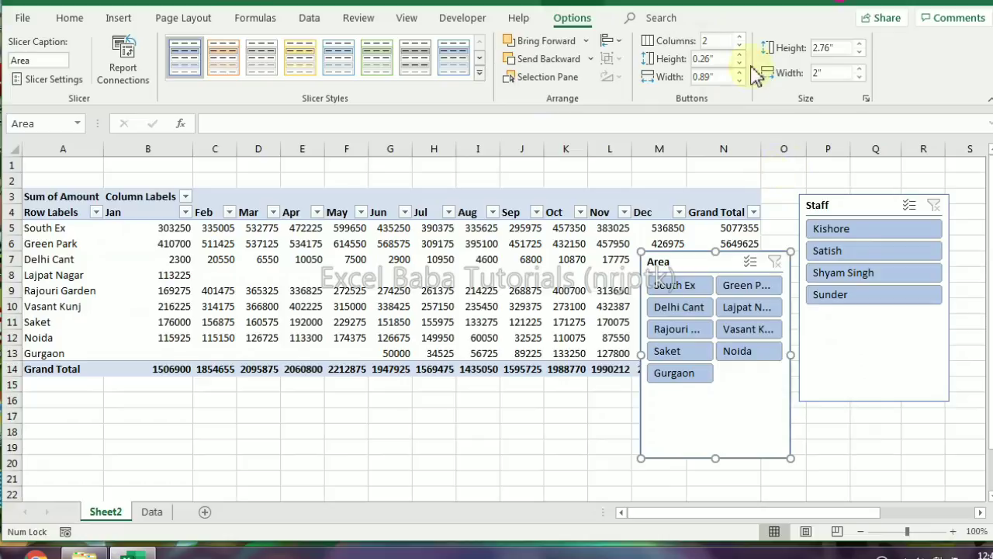
pyautogui.click(740, 37)
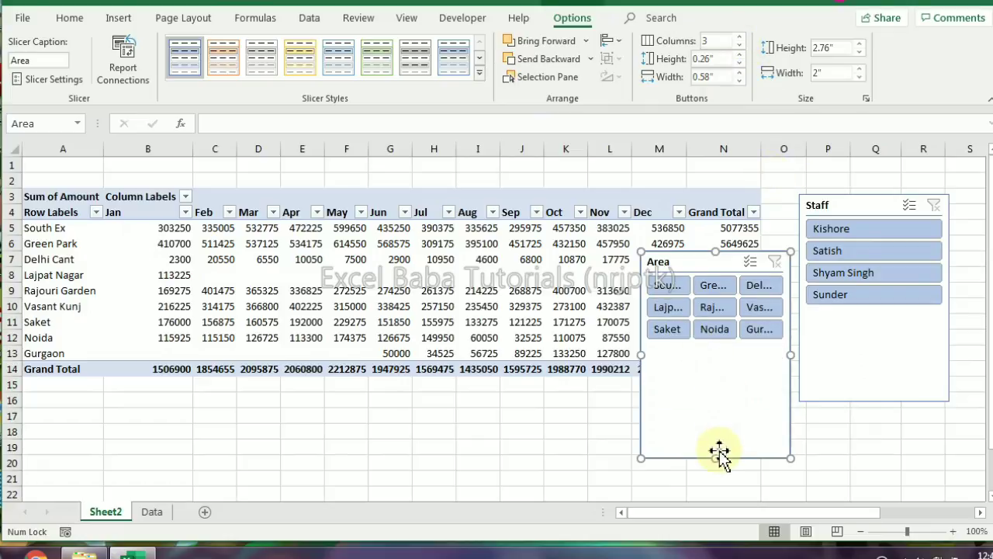
pyautogui.moveTo(714, 458); pyautogui.dragTo(715, 357)
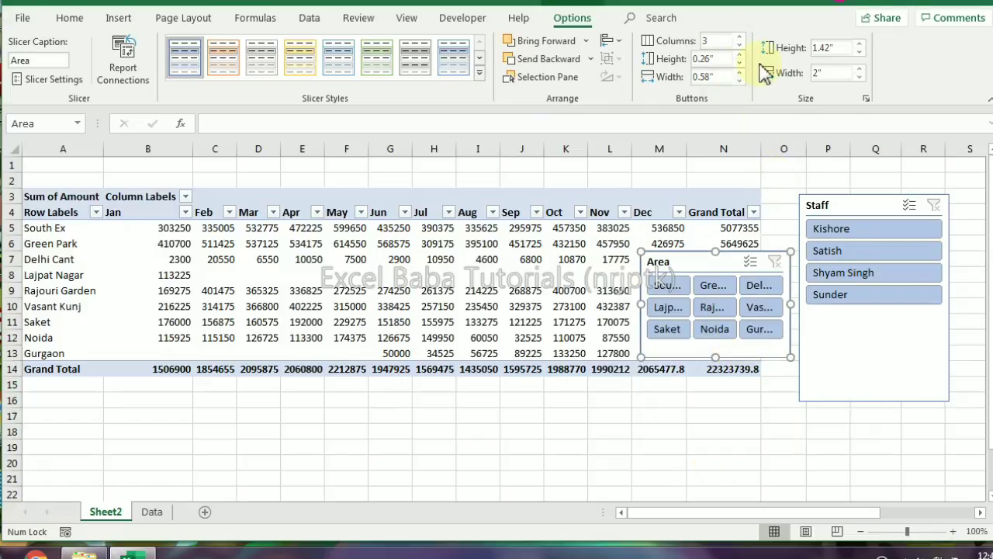
# - Insert a Month timeline for the PivotTable
pyautogui.click(119, 17)
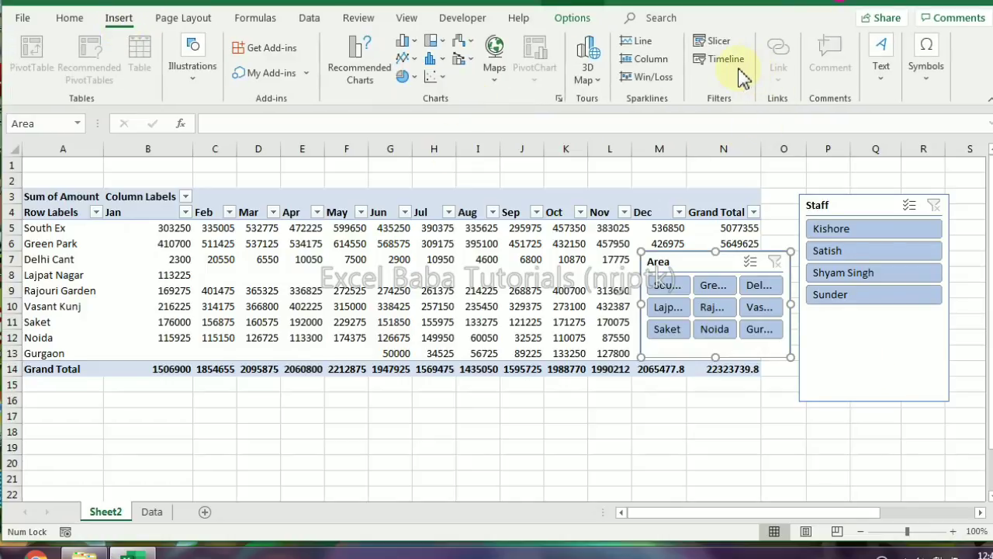
pyautogui.click(722, 60)
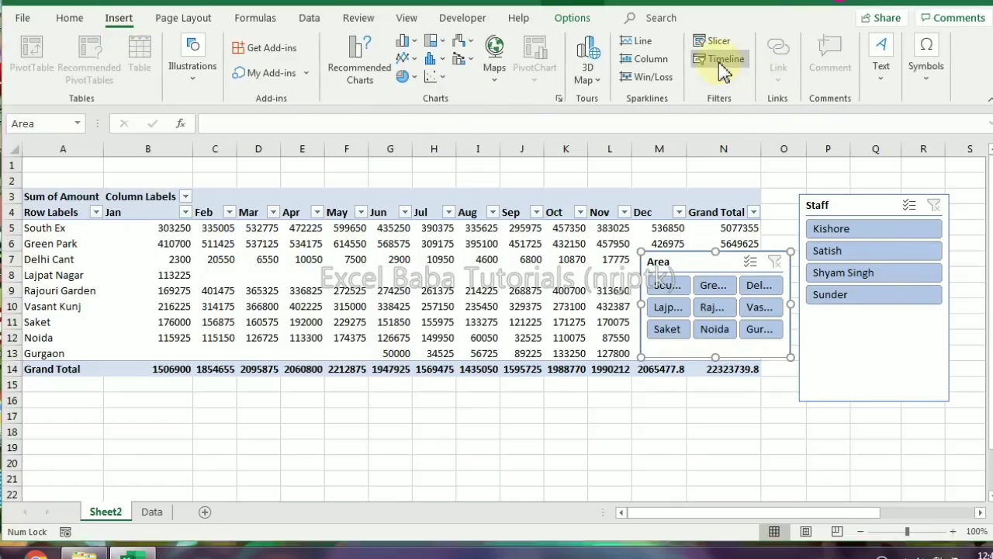
pyautogui.click(673, 74)
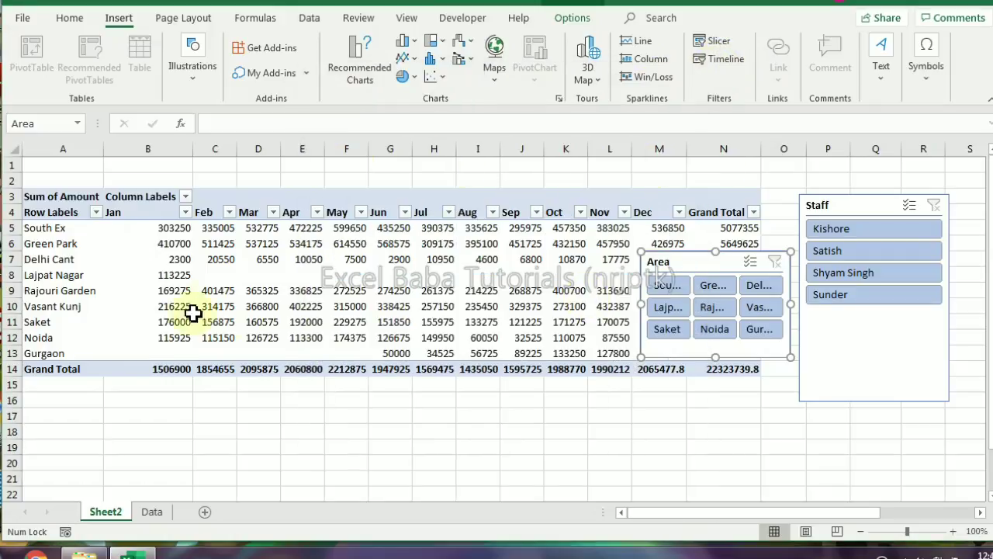
pyautogui.click(141, 263)
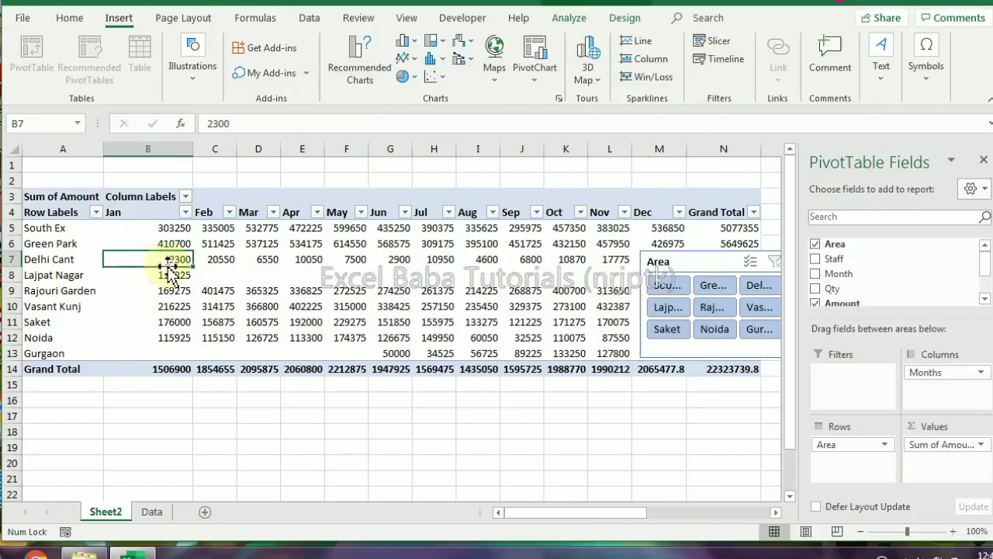
pyautogui.click(706, 63)
pyautogui.click(559, 196)
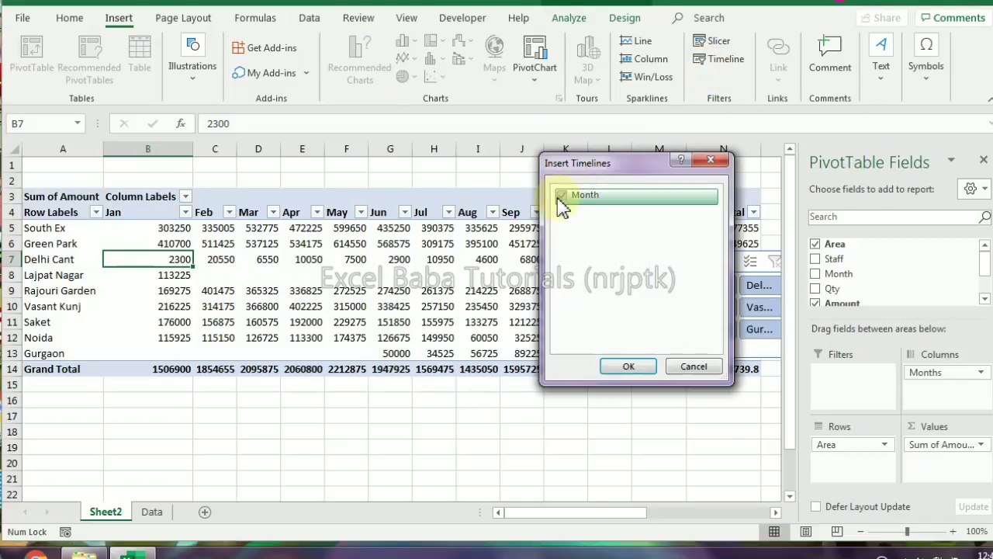
pyautogui.click(628, 368)
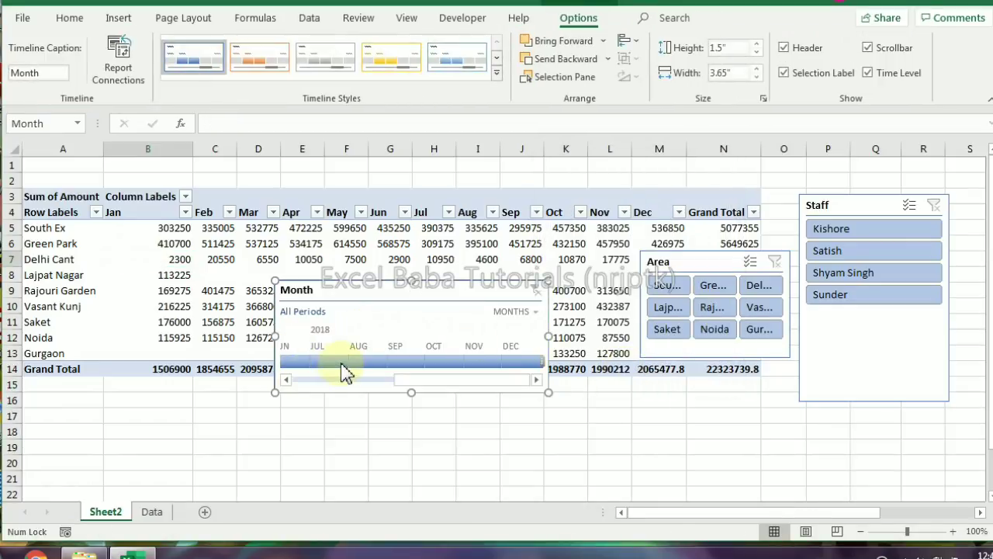
# - Filter the PivotTable with the Month timeline to July through September 2018, and switch the filter to November 2018
pyautogui.click(336, 363)
pyautogui.moveTo(423, 369); pyautogui.dragTo(544, 359)
pyautogui.click(544, 360)
pyautogui.click(387, 363)
pyautogui.click(335, 361)
pyautogui.click(440, 364)
pyautogui.moveTo(372, 363); pyautogui.dragTo(375, 363)
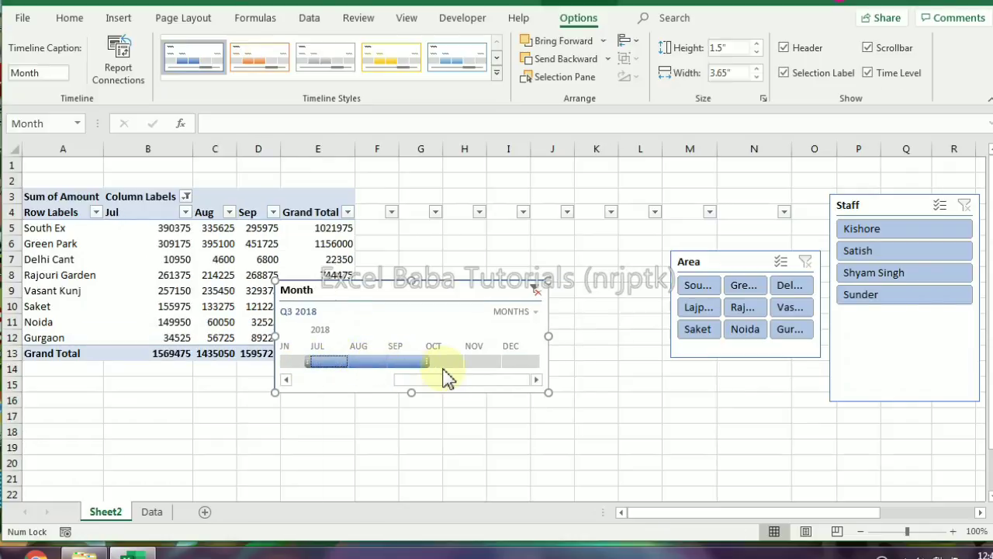
pyautogui.click(470, 363)
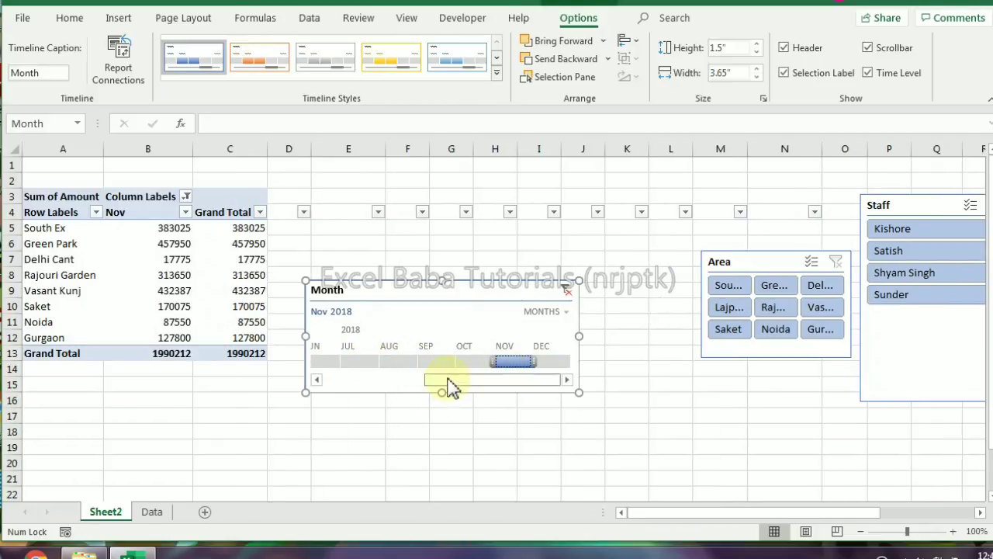
# - Set the Month timeline filter to January 2018 and extend it through June 2018
pyautogui.moveTo(447, 382); pyautogui.dragTo(353, 382)
pyautogui.click(330, 361)
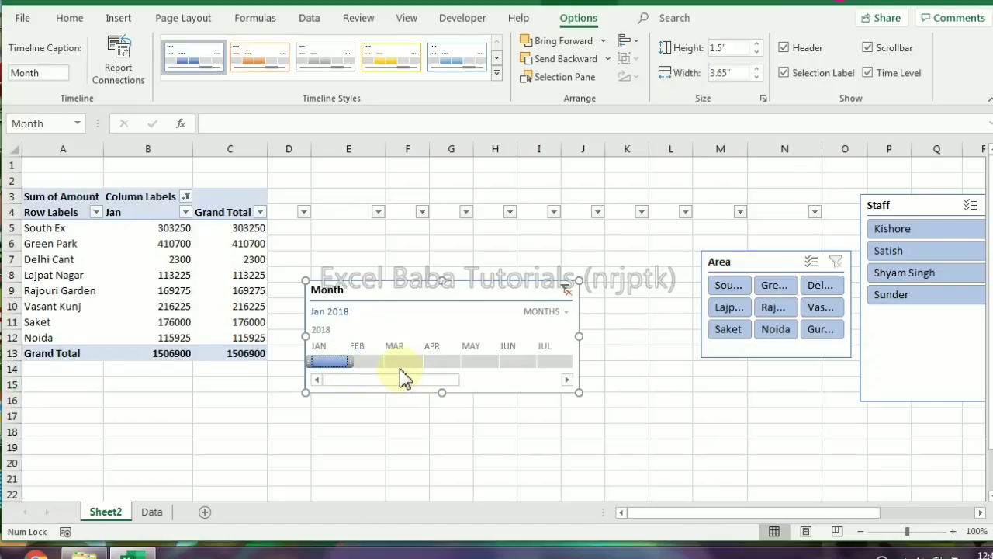
pyautogui.keyDown('shift'); pyautogui.click(505, 361); pyautogui.keyUp('shift')
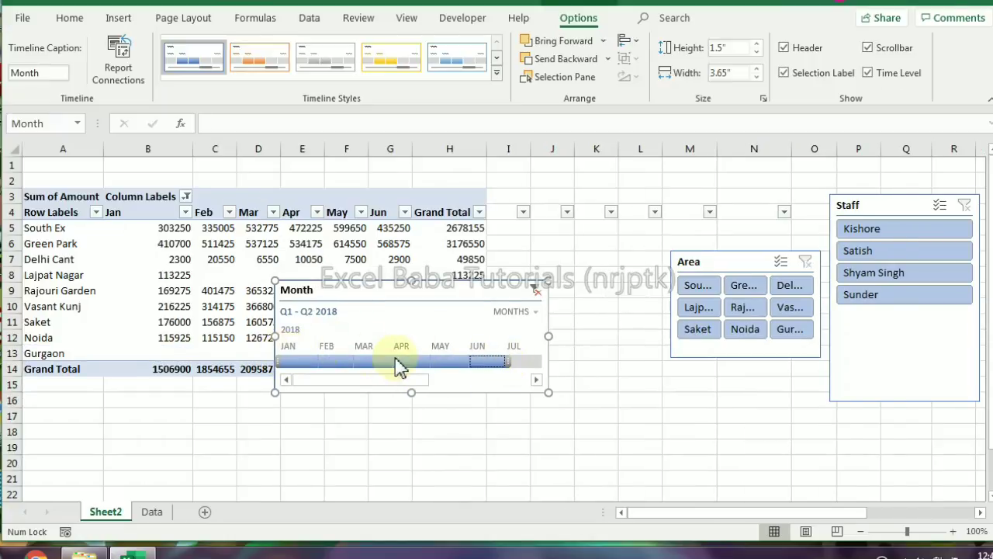
# - Clear the Month timeline's filter, and move and widen the timeline over the sheet
pyautogui.moveTo(454, 297); pyautogui.dragTo(509, 311)
pyautogui.click(588, 302)
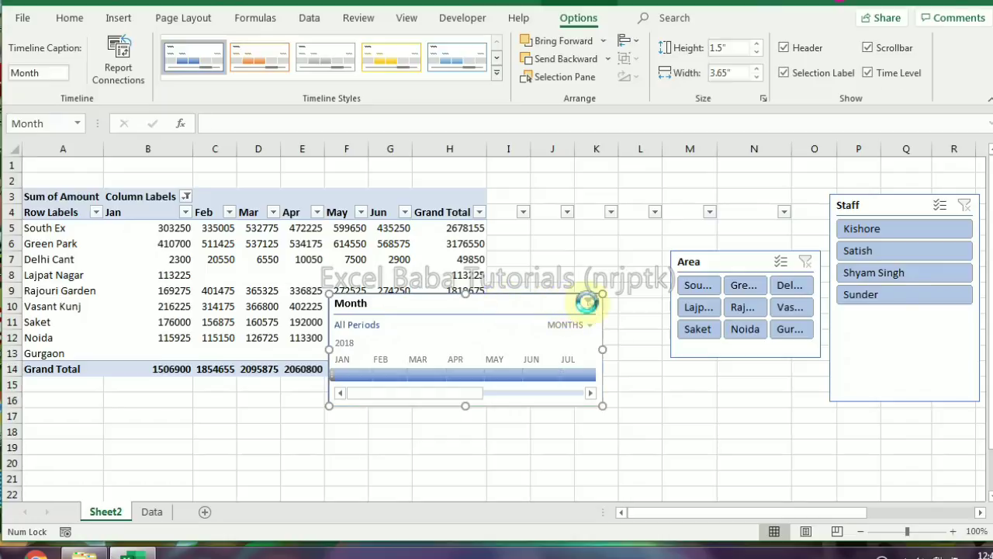
pyautogui.moveTo(477, 396); pyautogui.dragTo(392, 392)
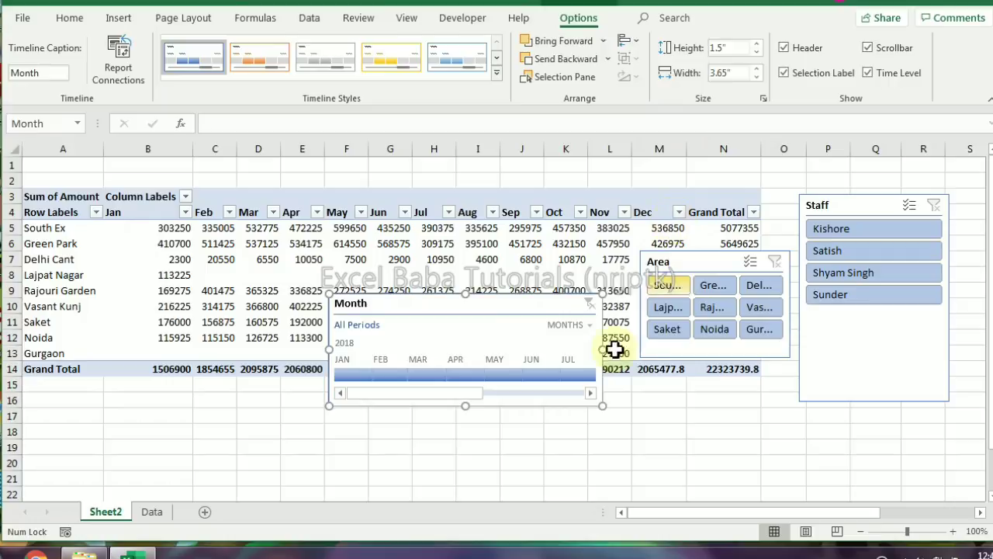
pyautogui.moveTo(600, 348); pyautogui.dragTo(710, 350)
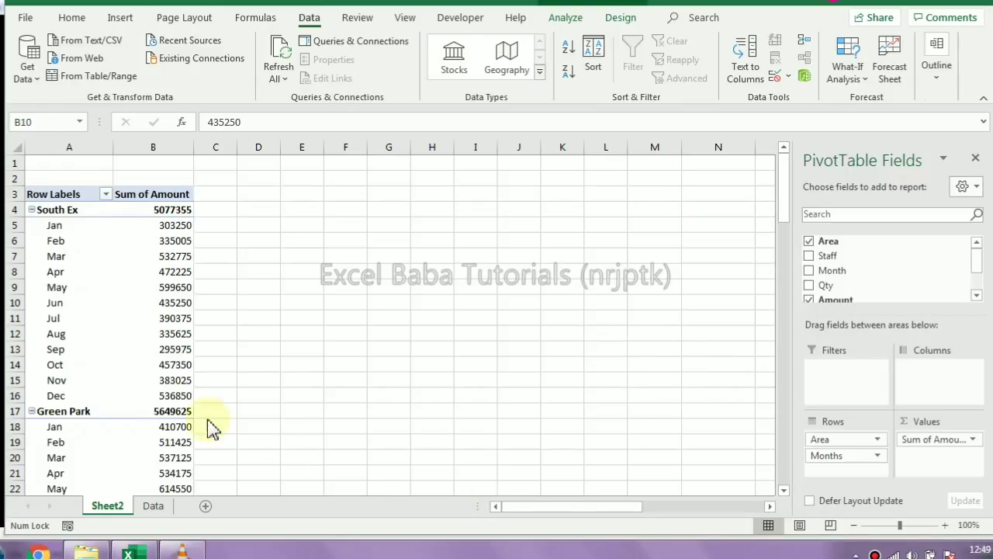
# - Enter =GETPIVOTDATA("Amount",$A$3,"Area","South Ex","Months",5) in E2 by referencing South Ex's May amount, and fill the cell yellow
pyautogui.click(95, 259)
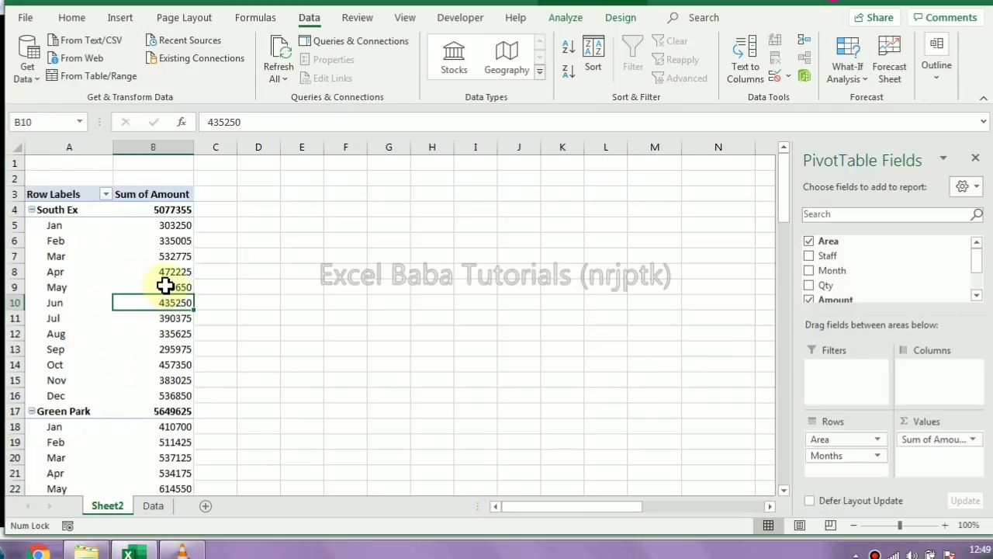
pyautogui.click(311, 288)
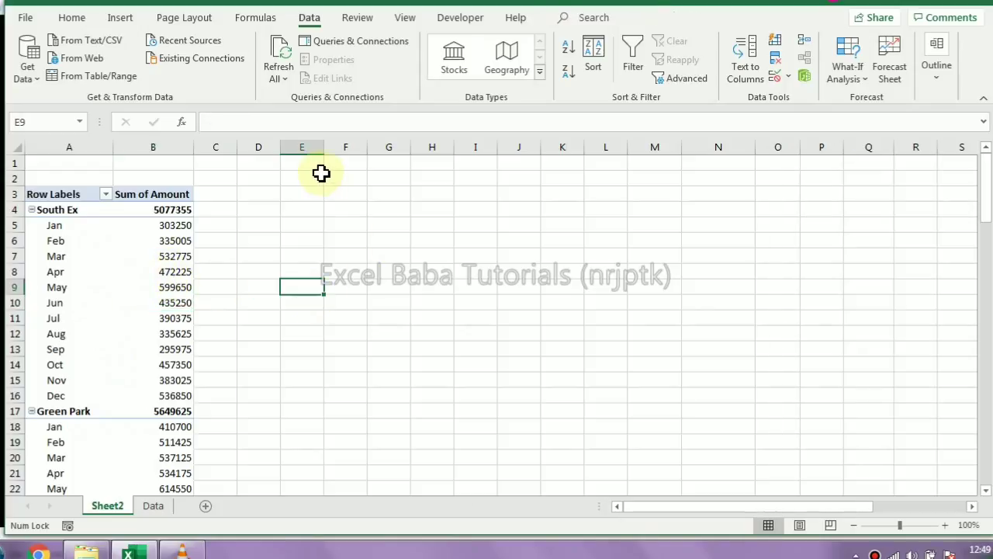
pyautogui.click(323, 180)
pyautogui.write('=')
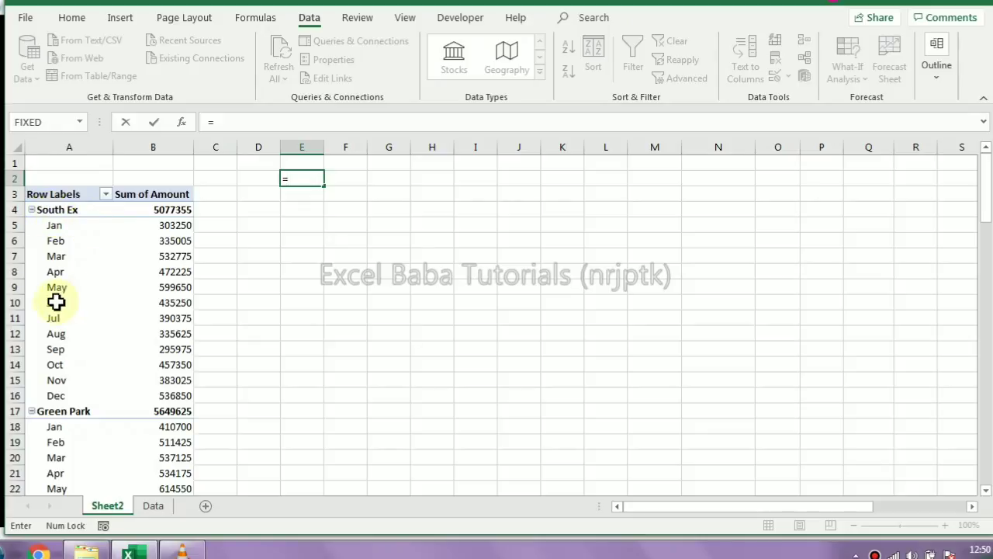
pyautogui.click(179, 286)
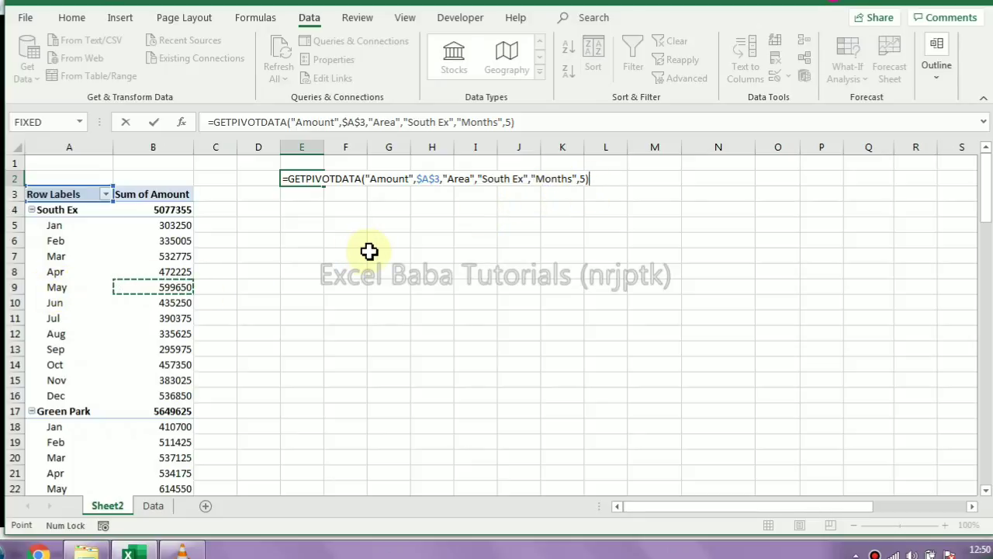
pyautogui.press('Return')
pyautogui.press('Up')
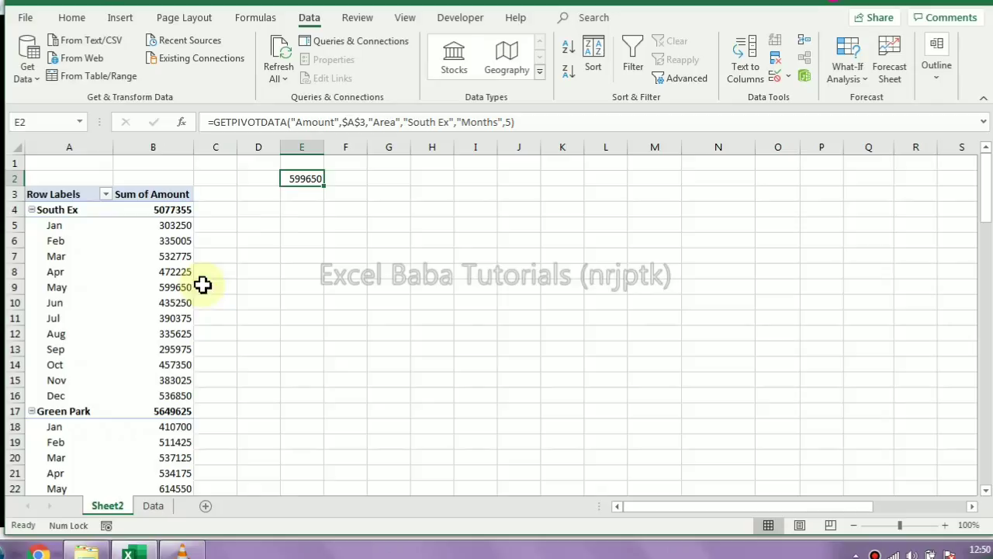
pyautogui.click(71, 17)
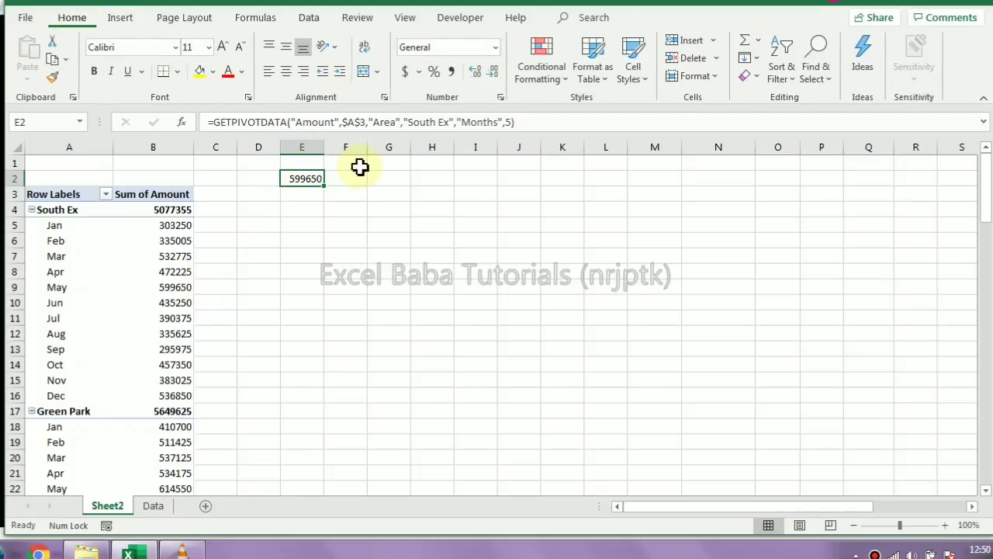
pyautogui.click(198, 72)
# - Add the Staff field to the PivotTable rows between Area and Months
pyautogui.click(85, 273)
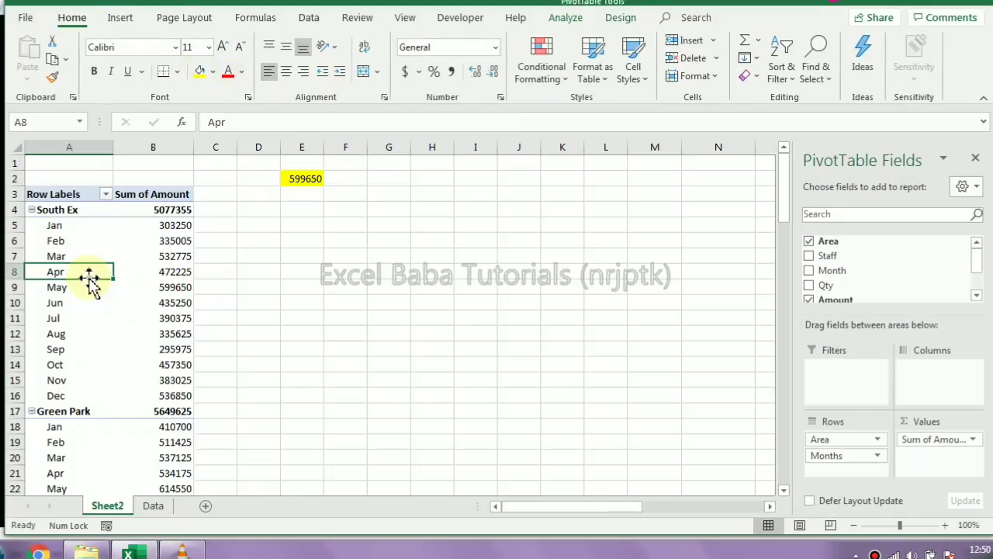
pyautogui.moveTo(828, 262); pyautogui.dragTo(642, 310)
pyautogui.click(171, 289)
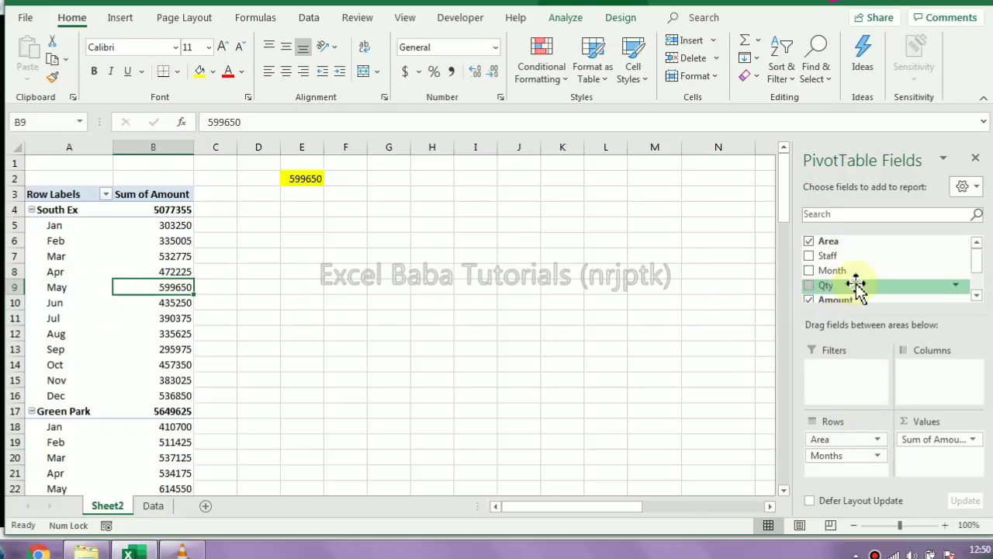
pyautogui.moveTo(832, 258); pyautogui.dragTo(864, 454)
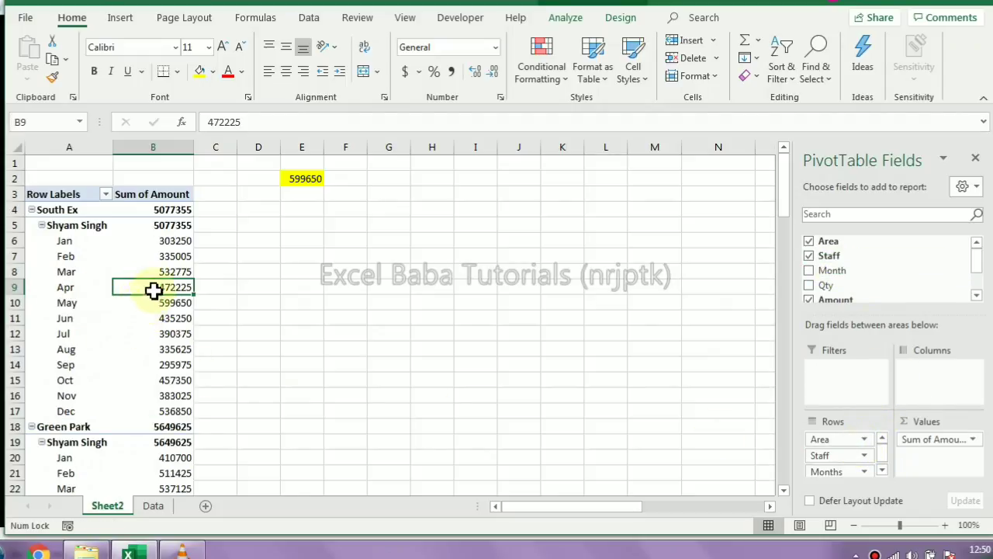
# - Compare the GETPIVOTDATA formula and value in E2 with South Ex's monthly amounts in the rearranged PivotTable
pyautogui.click(164, 259)
pyautogui.moveTo(164, 259); pyautogui.dragTo(153, 351)
pyautogui.click(442, 300)
pyautogui.click(297, 185)
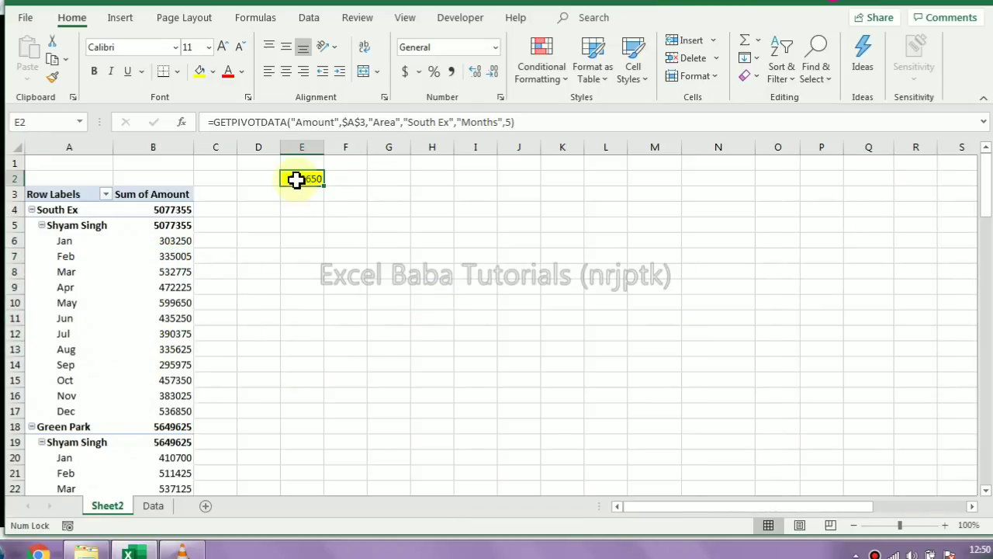
pyautogui.click(109, 323)
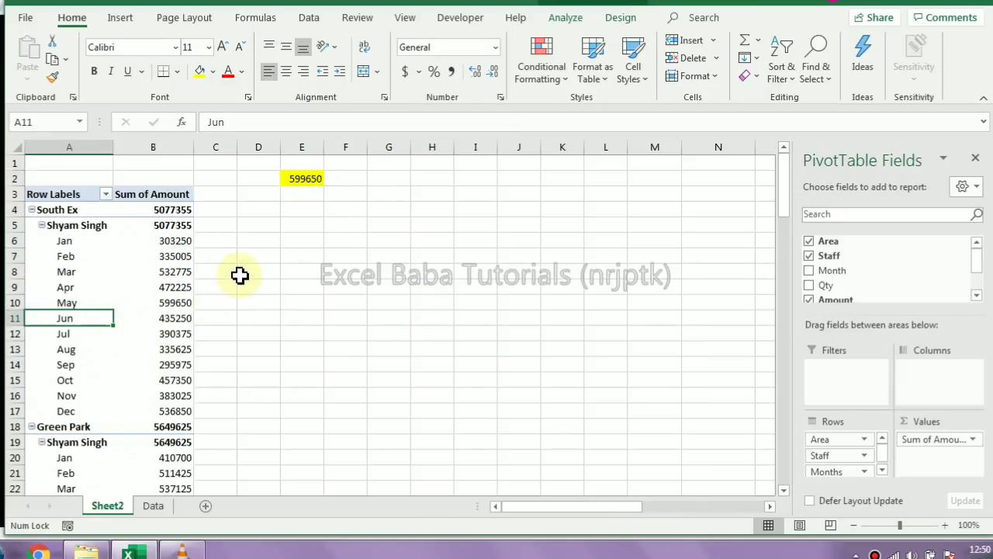
pyautogui.click(297, 183)
pyautogui.click(170, 286)
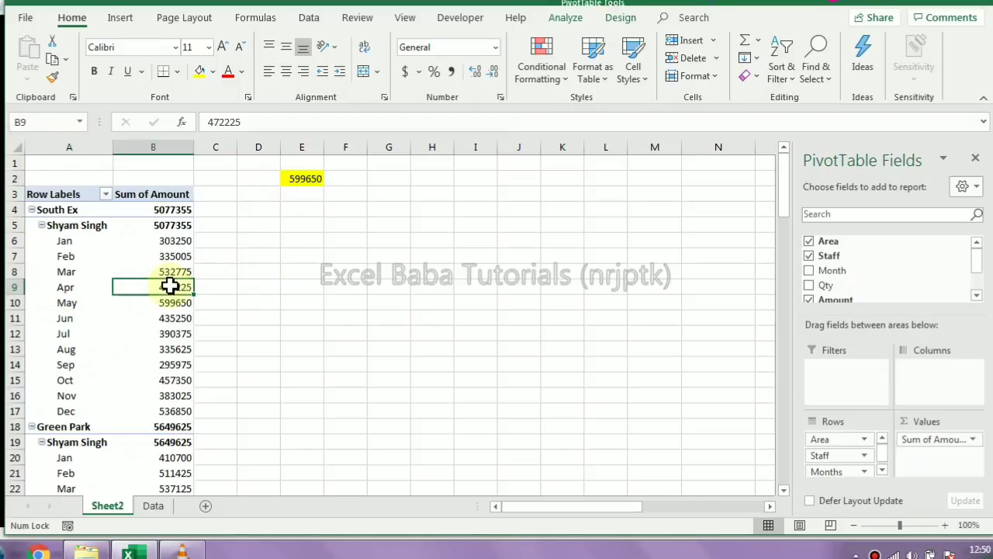
pyautogui.moveTo(170, 286)
pyautogui.click(313, 183)
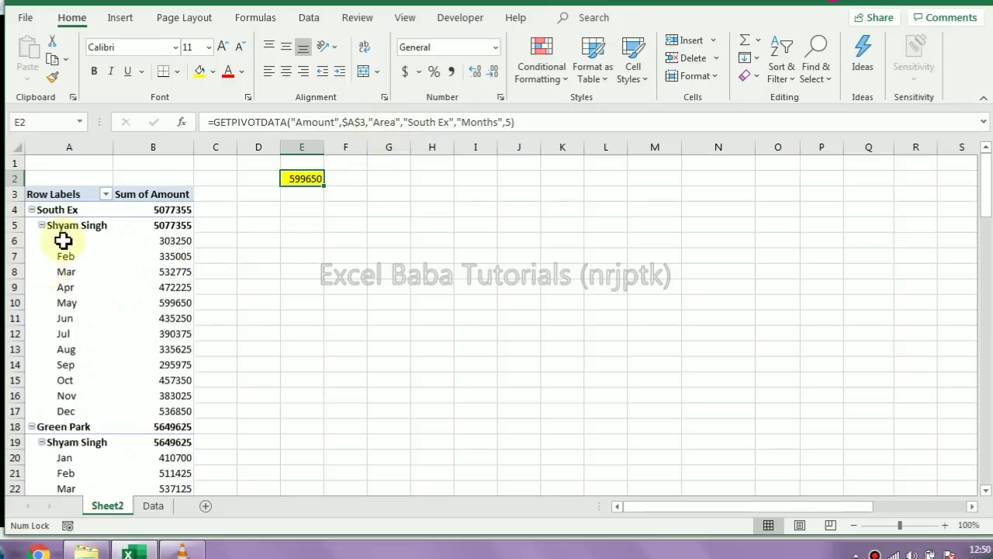
pyautogui.click(80, 304)
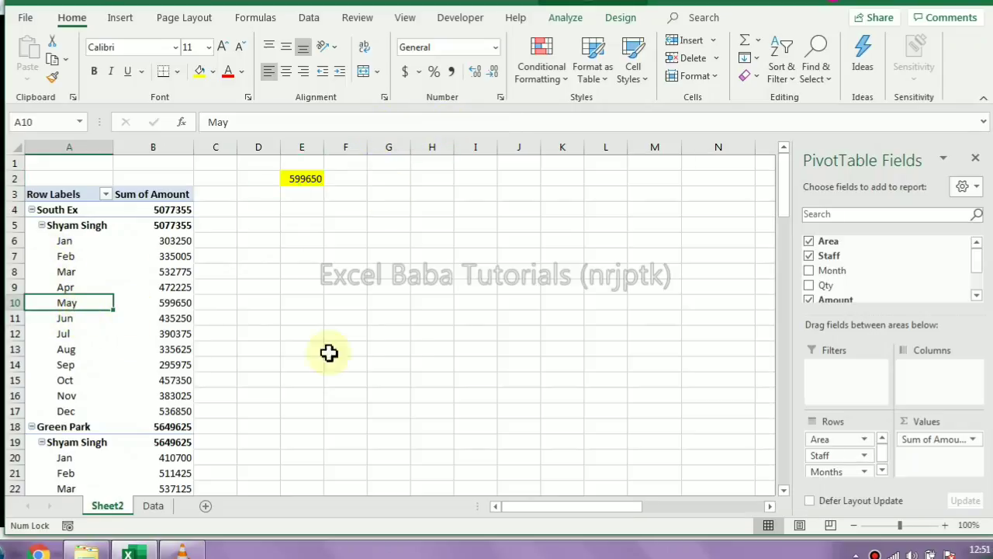
pyautogui.click(297, 179)
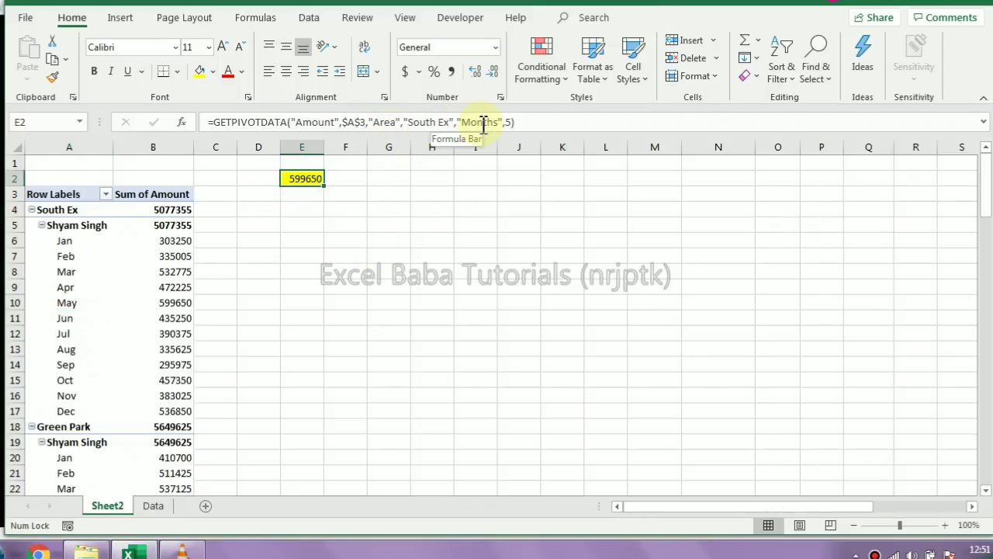
# - Remove the Months field from the PivotTable rows and select E2 to check its GETPIVOTDATA formula
pyautogui.click(165, 285)
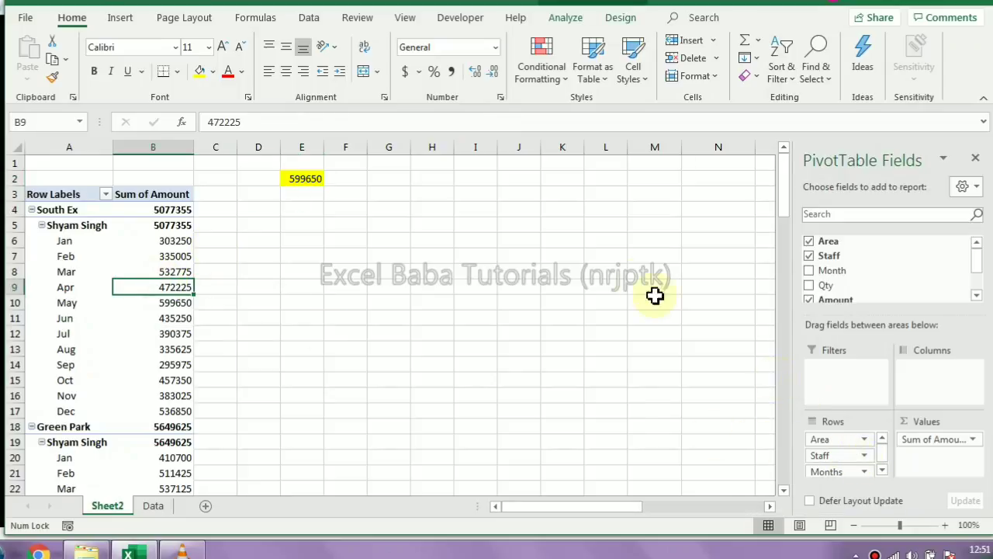
pyautogui.moveTo(834, 470); pyautogui.dragTo(600, 387)
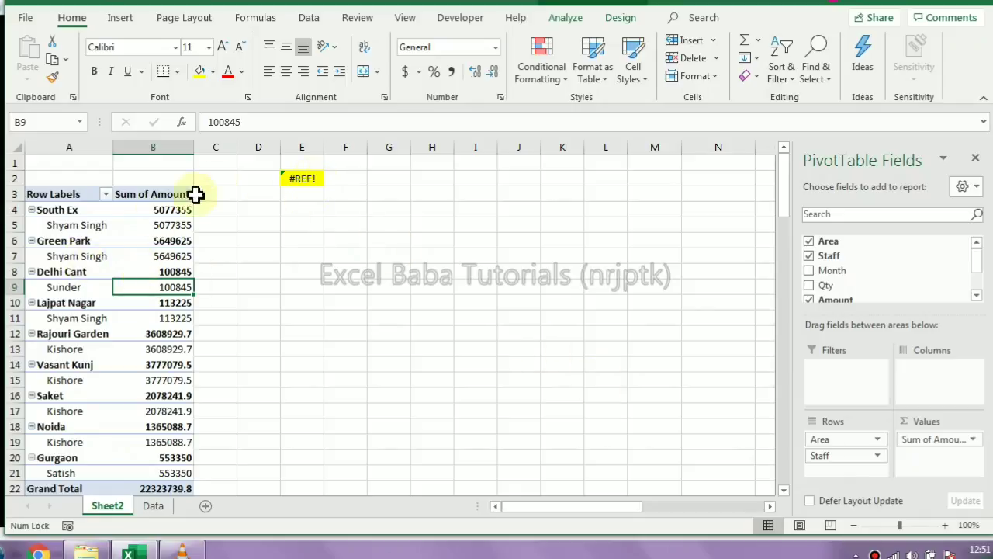
pyautogui.click(301, 180)
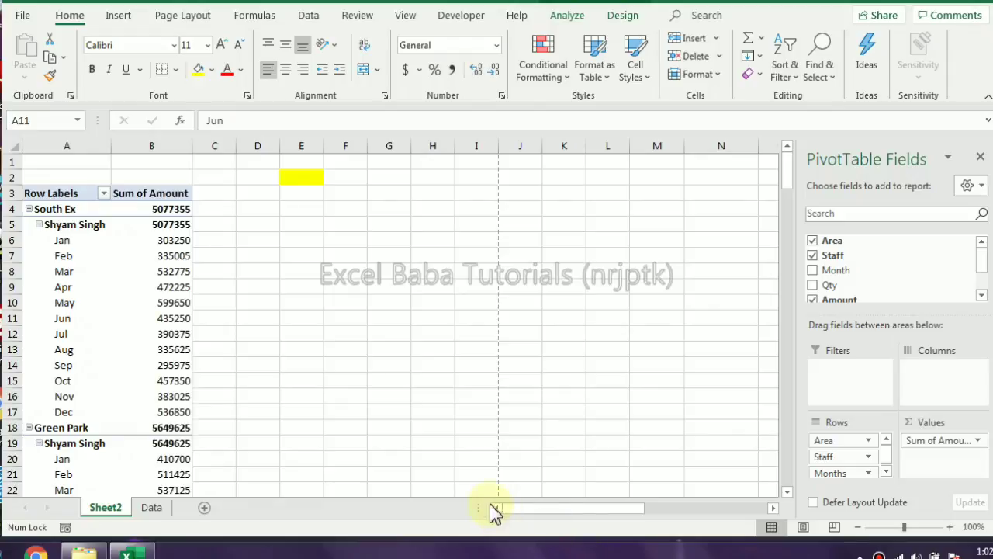
# - Clear all fields from the PivotTable to leave an empty report layout
pyautogui.click(94, 251)
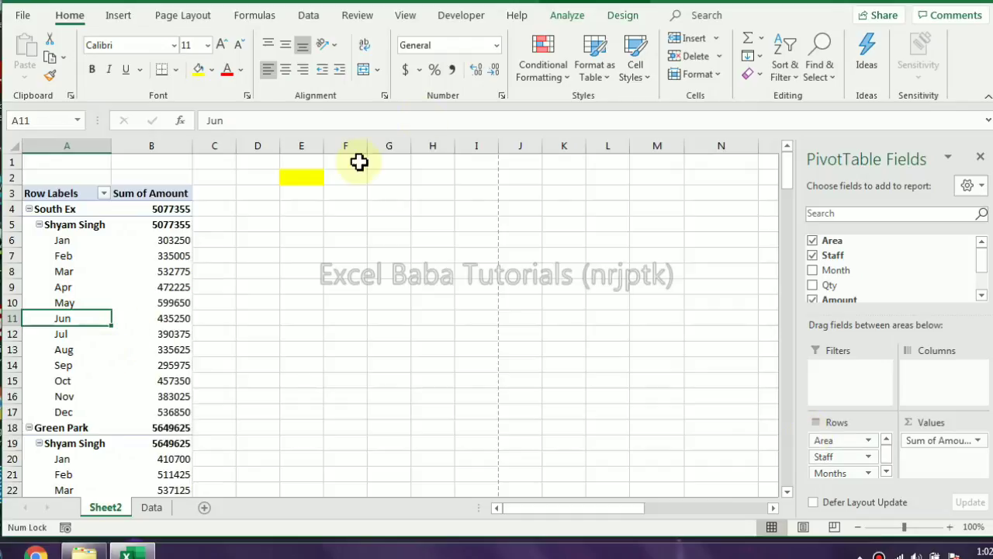
pyautogui.click(570, 16)
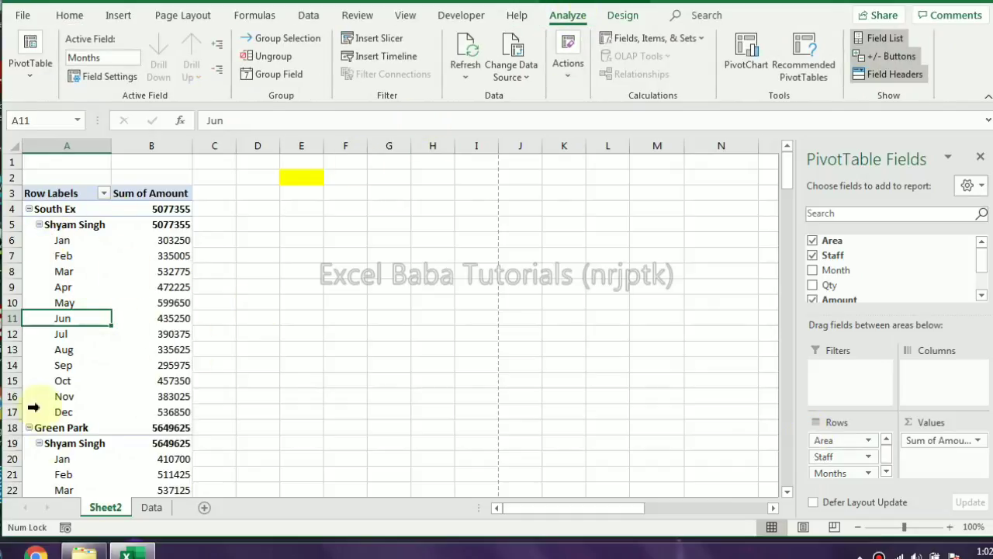
pyautogui.click(564, 85)
pyautogui.click(567, 152)
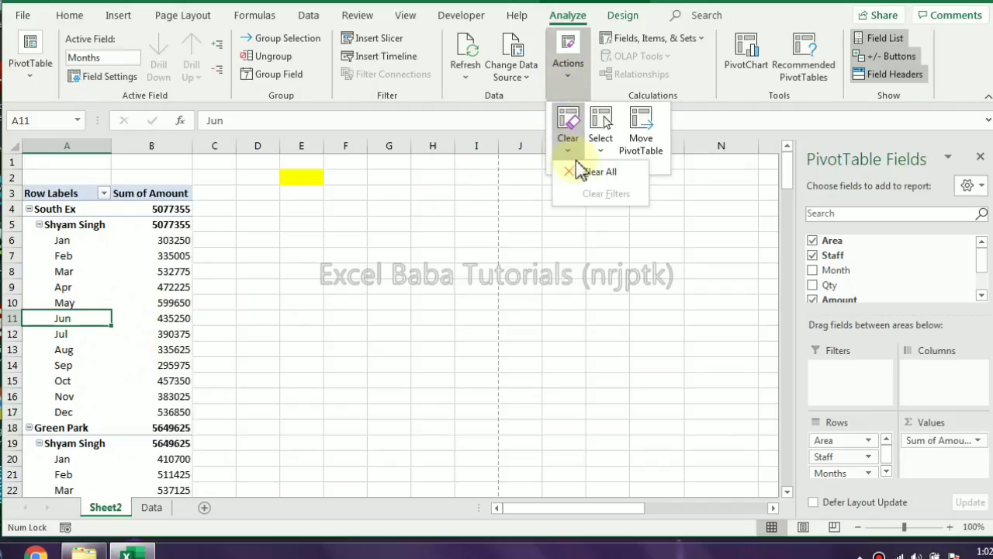
pyautogui.click(583, 172)
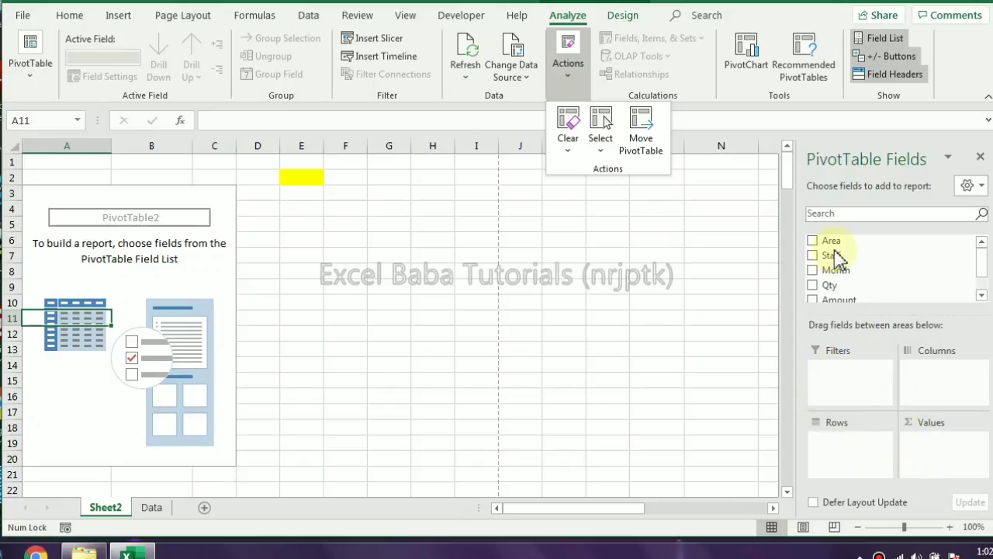
# - Insert the recommended PivotTable Sum of Qty by Area (+) from the entire data range on the Data sheet
pyautogui.click(724, 558)
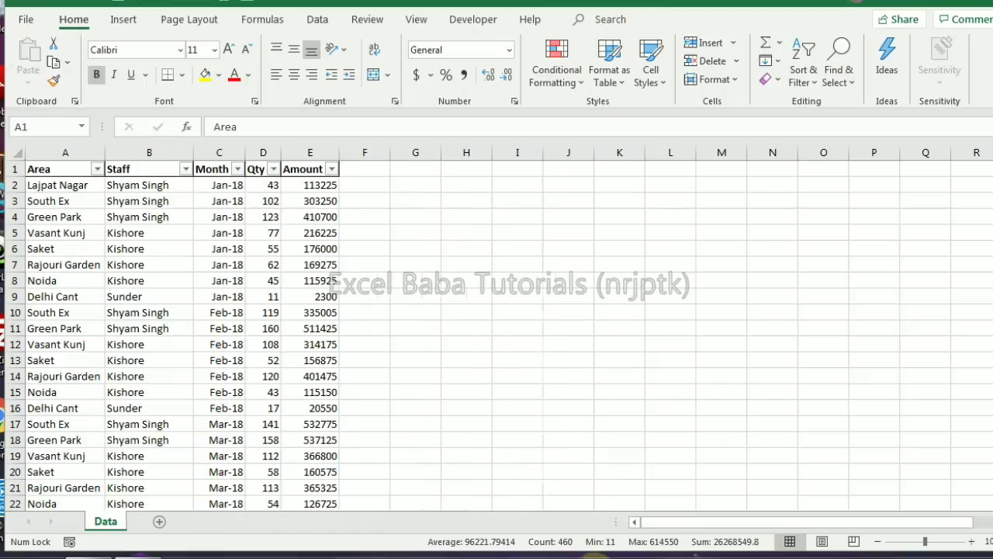
pyautogui.hotkey('ctrl', 'a')
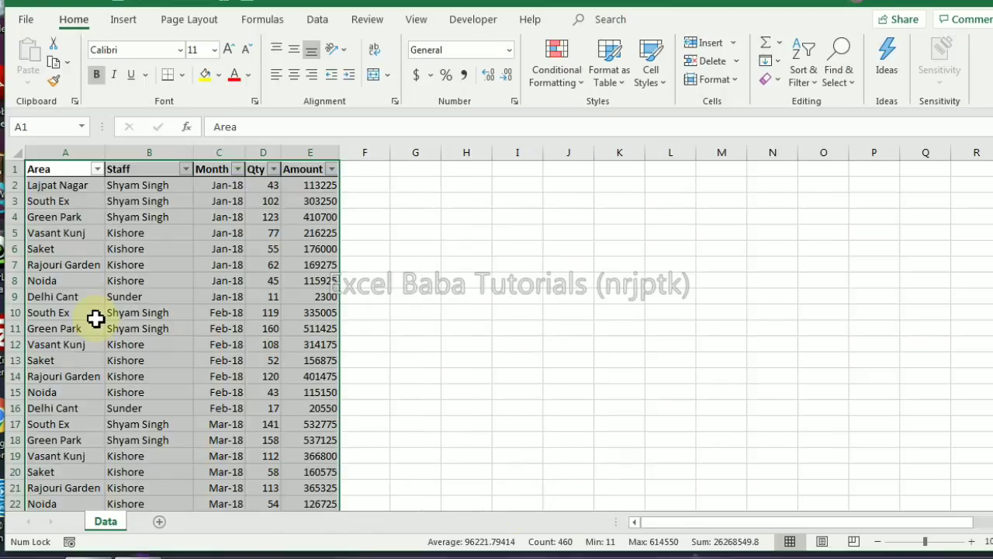
pyautogui.click(125, 23)
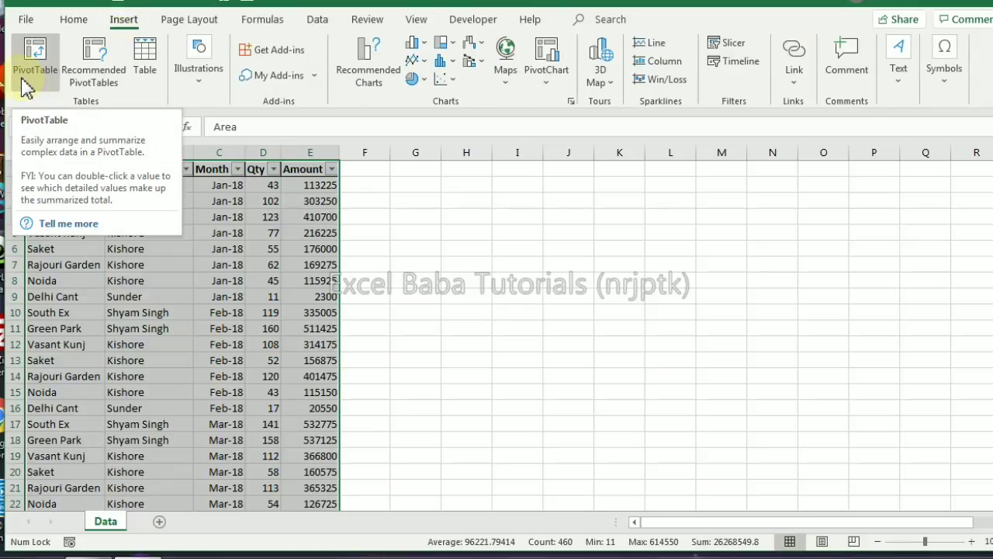
pyautogui.click(99, 87)
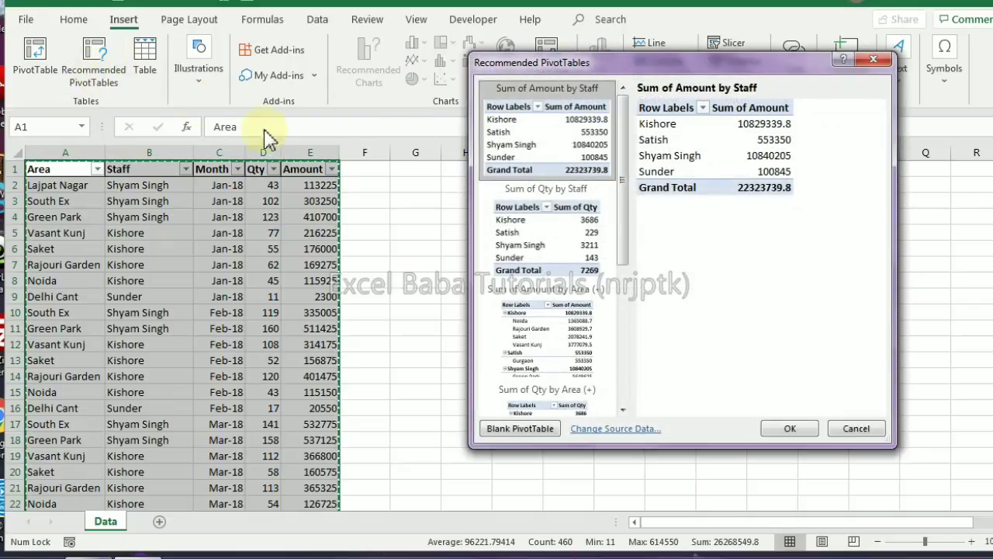
pyautogui.moveTo(620, 227); pyautogui.dragTo(631, 355)
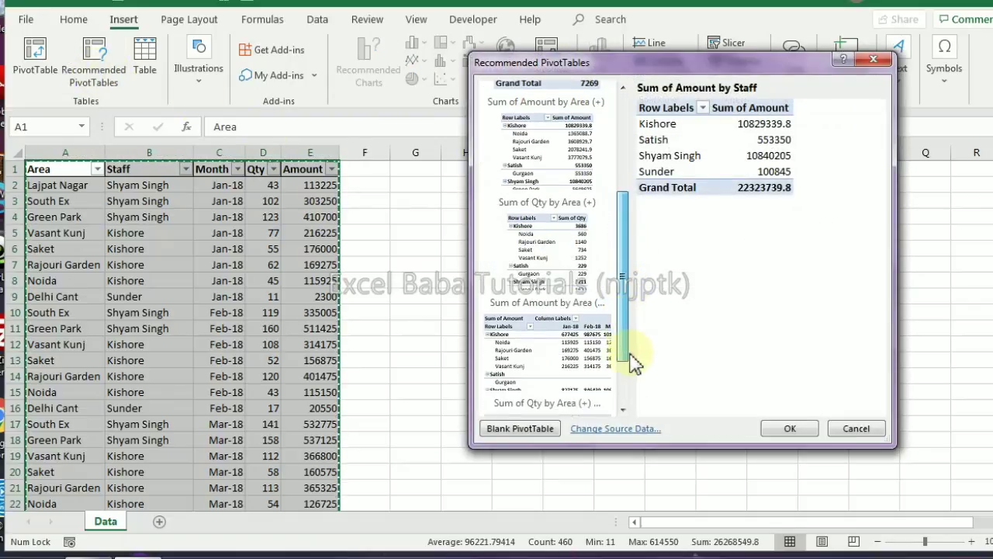
pyautogui.scroll(-1, 632, 363)
pyautogui.click(549, 201)
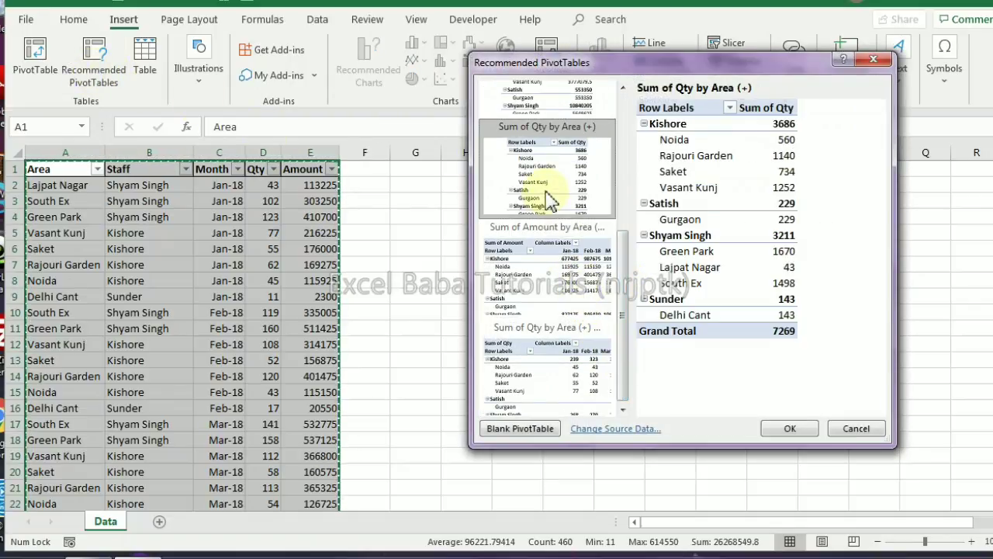
pyautogui.click(784, 428)
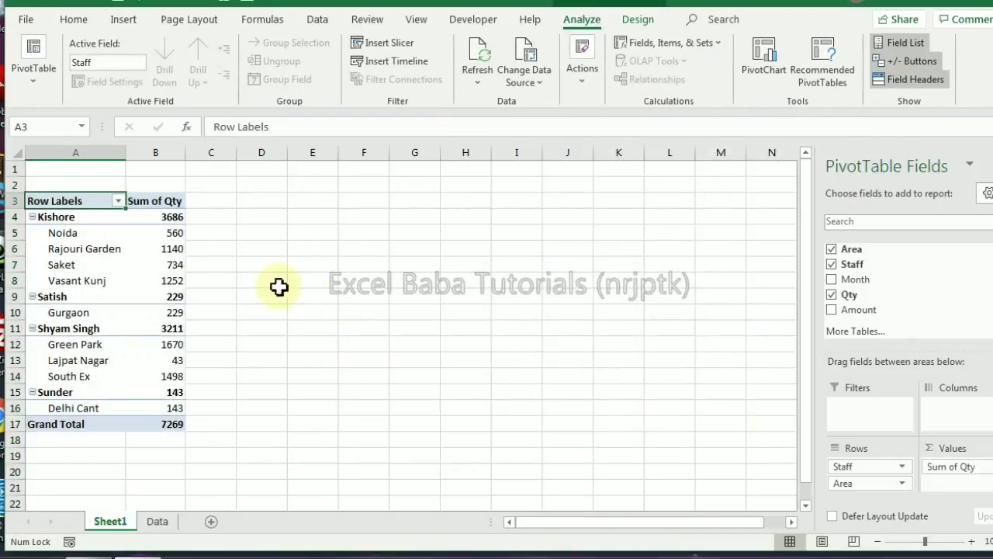
# - Insert a blank PivotTable on a new worksheet from the data range on the Data sheet
pyautogui.click(157, 528)
pyautogui.click(117, 22)
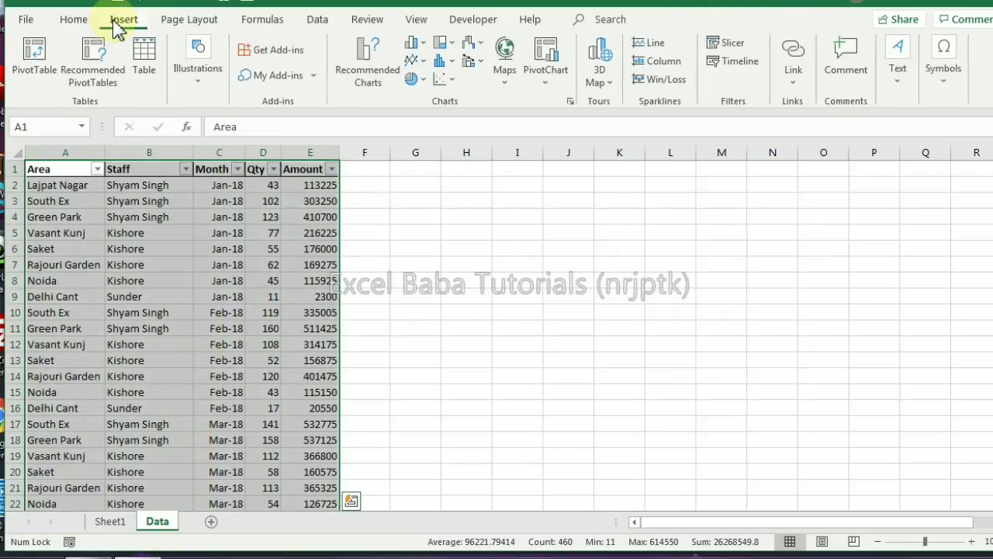
pyautogui.click(33, 62)
pyautogui.click(732, 334)
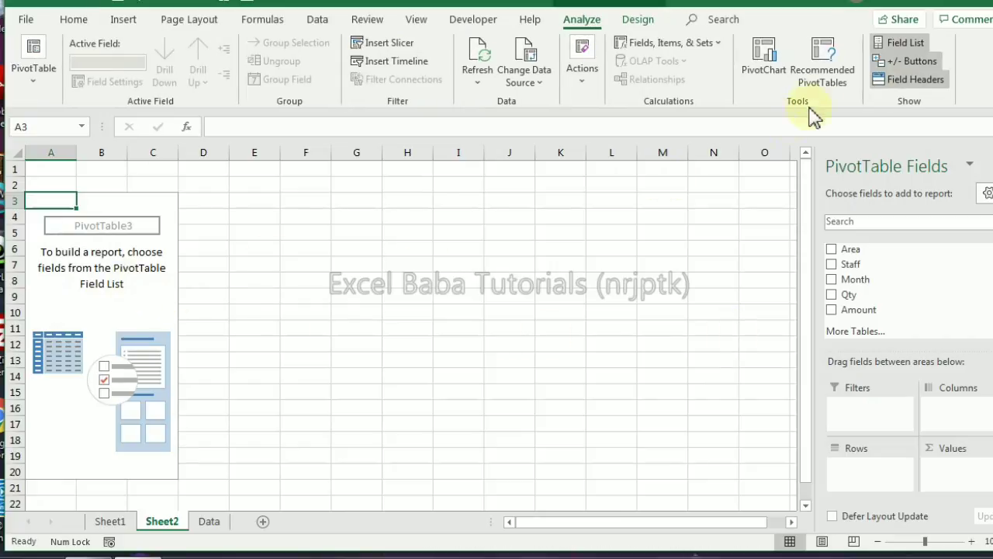
# - Fill the blank PivotTable with the recommended layout Sum of Qty by Staff
pyautogui.click(816, 77)
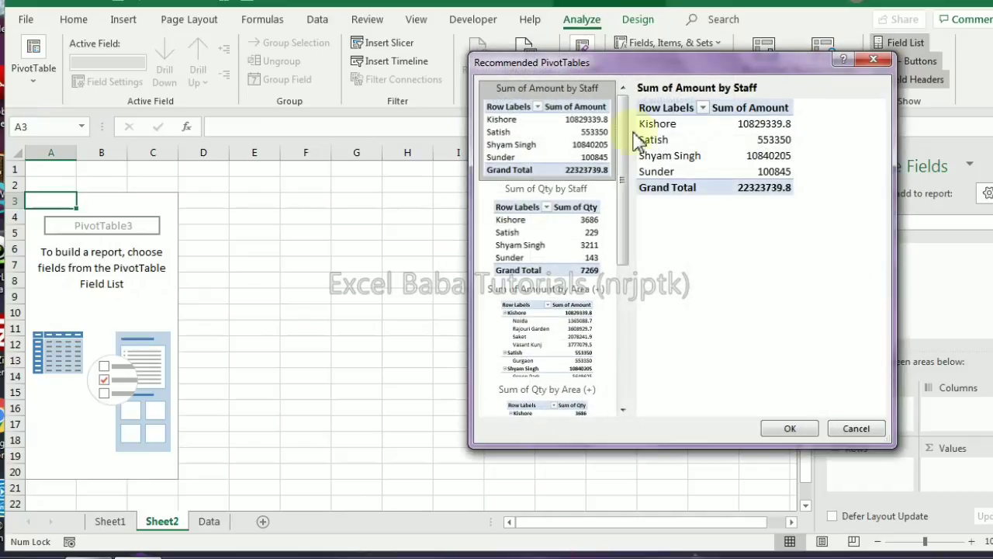
pyautogui.click(547, 226)
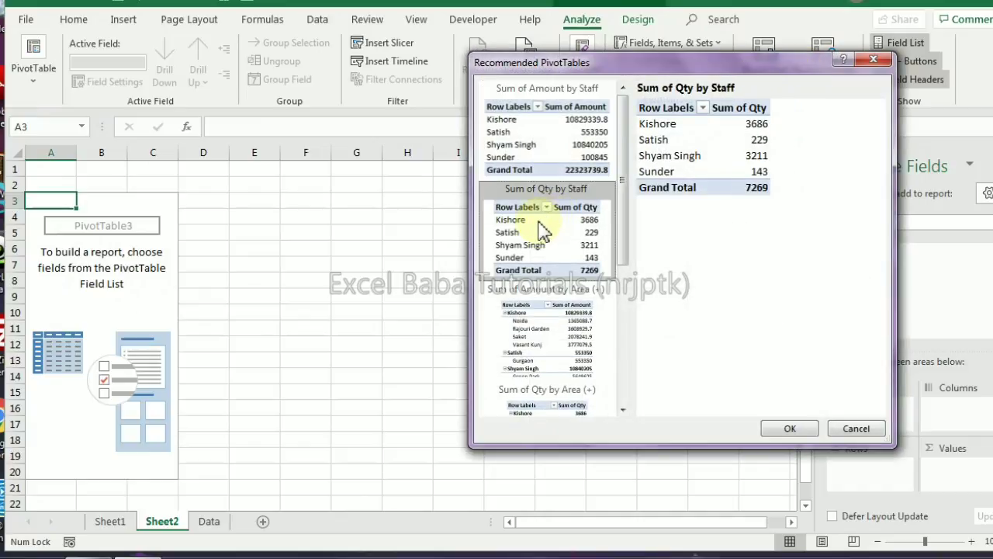
pyautogui.click(790, 429)
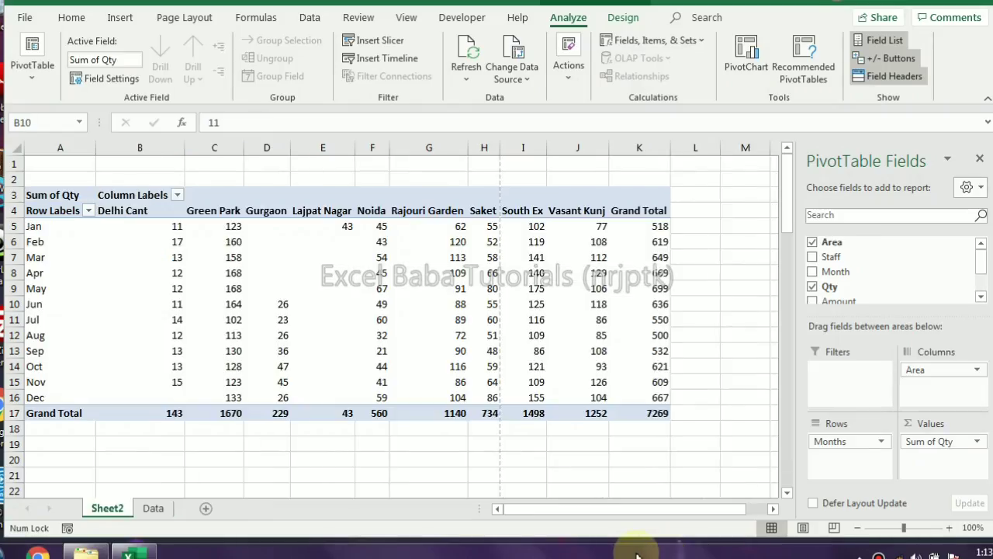
# - Examine the area column headings and month row labels of the Sum of Qty PivotTable, including the columns beyond the page break
pyautogui.click(159, 303)
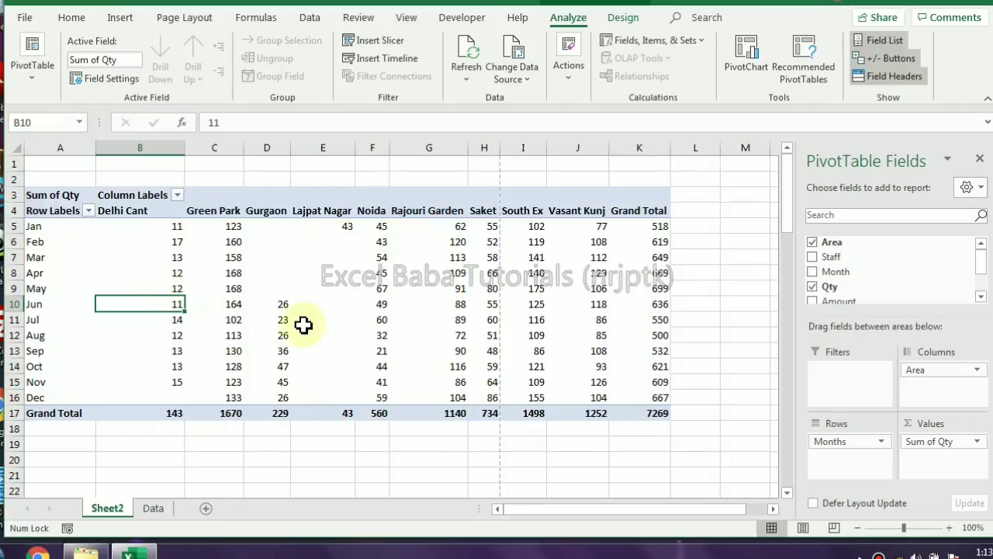
pyautogui.moveTo(49, 213); pyautogui.dragTo(635, 215)
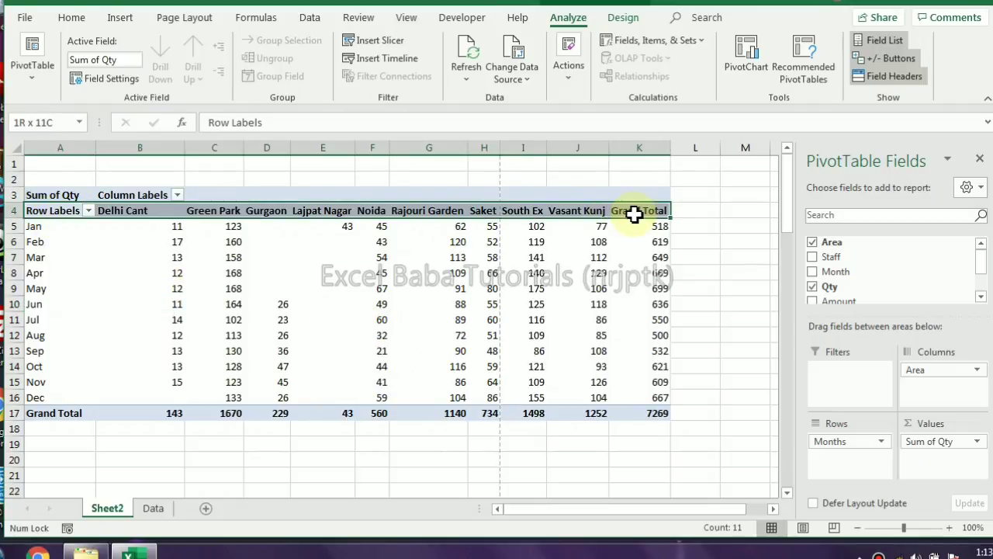
pyautogui.moveTo(38, 214); pyautogui.dragTo(30, 391)
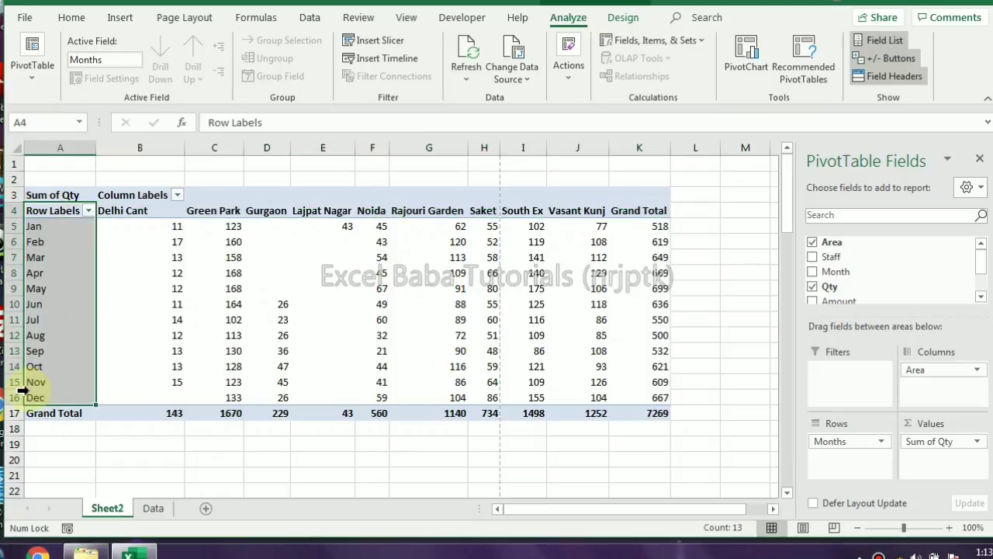
pyautogui.scroll(-4, 314, 394)
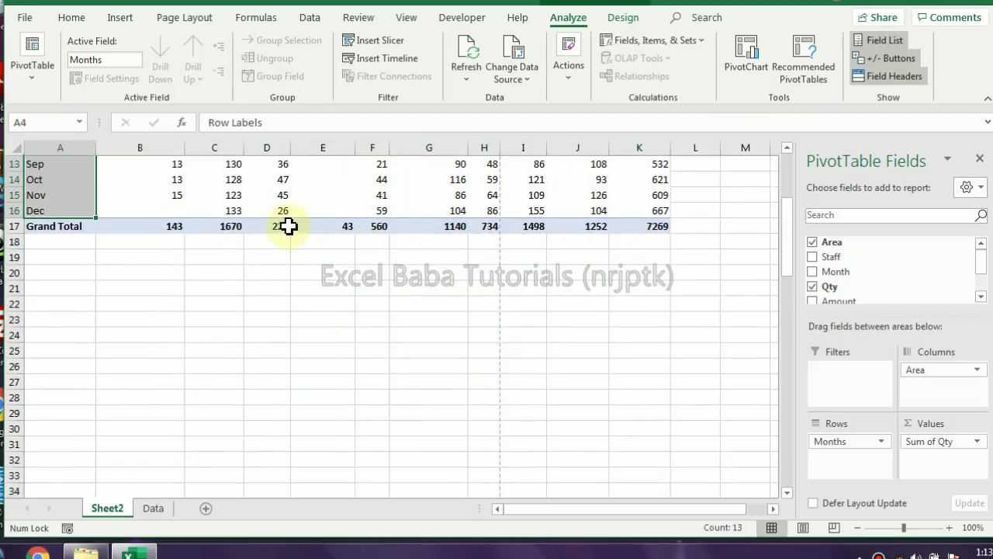
pyautogui.scroll(-2, 293, 279)
pyautogui.scroll(6, 299, 332)
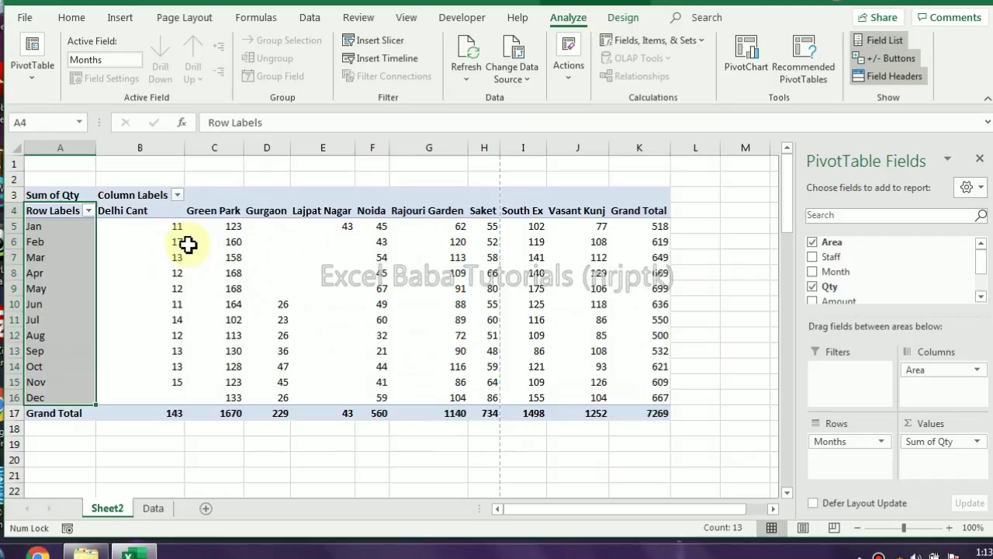
pyautogui.moveTo(44, 208); pyautogui.dragTo(652, 207)
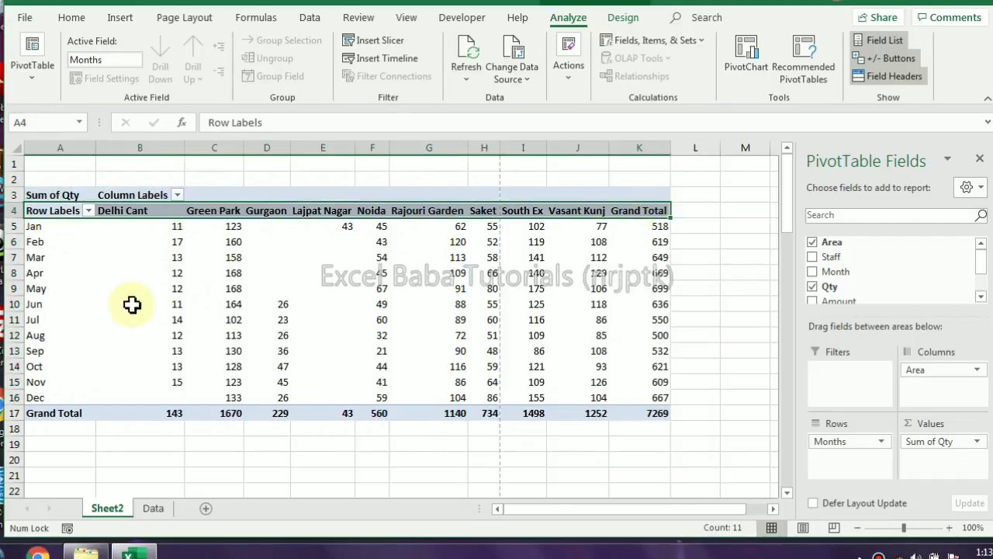
pyautogui.click(83, 308)
pyautogui.moveTo(84, 308); pyautogui.dragTo(645, 303)
pyautogui.click(577, 365)
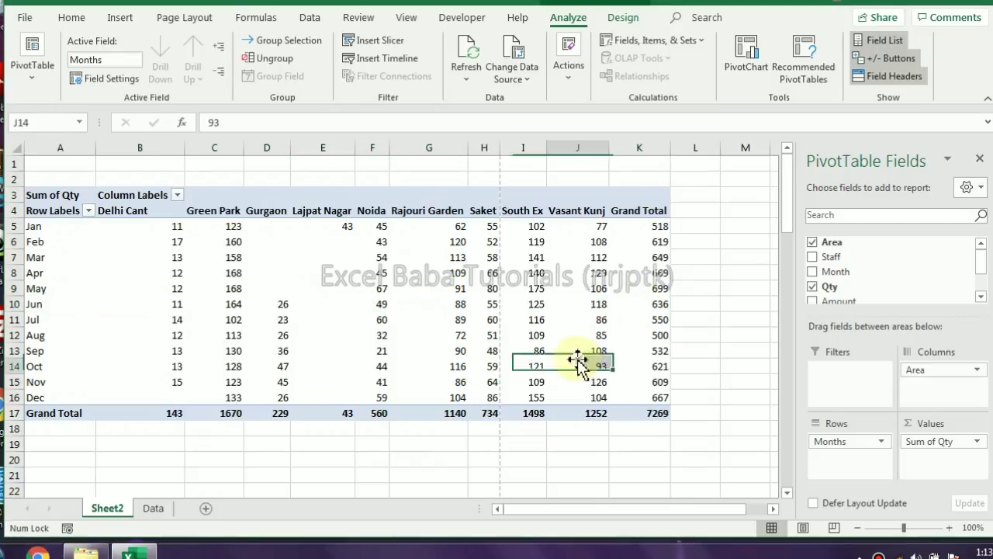
pyautogui.click(61, 217)
pyautogui.moveTo(31, 224); pyautogui.dragTo(51, 383)
pyautogui.click(166, 381)
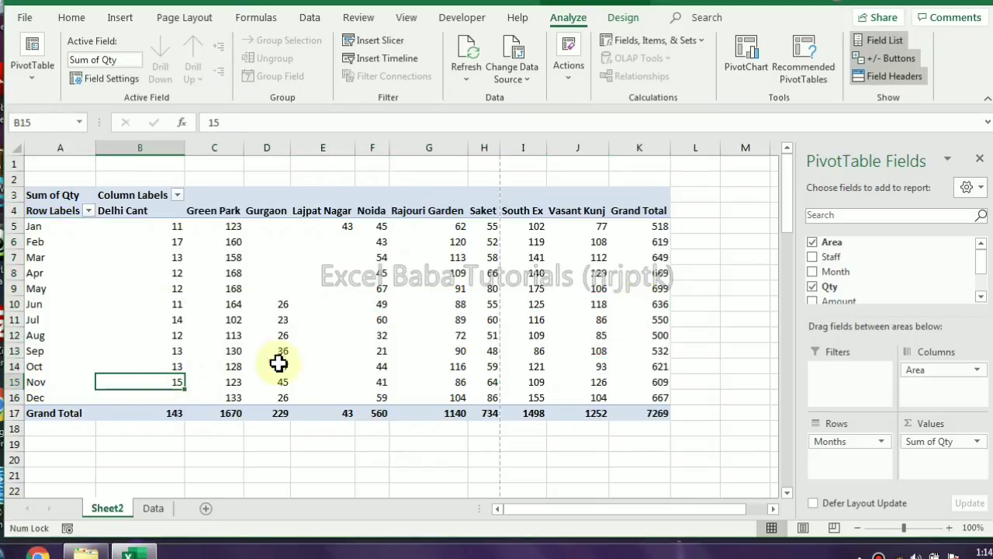
pyautogui.click(464, 204)
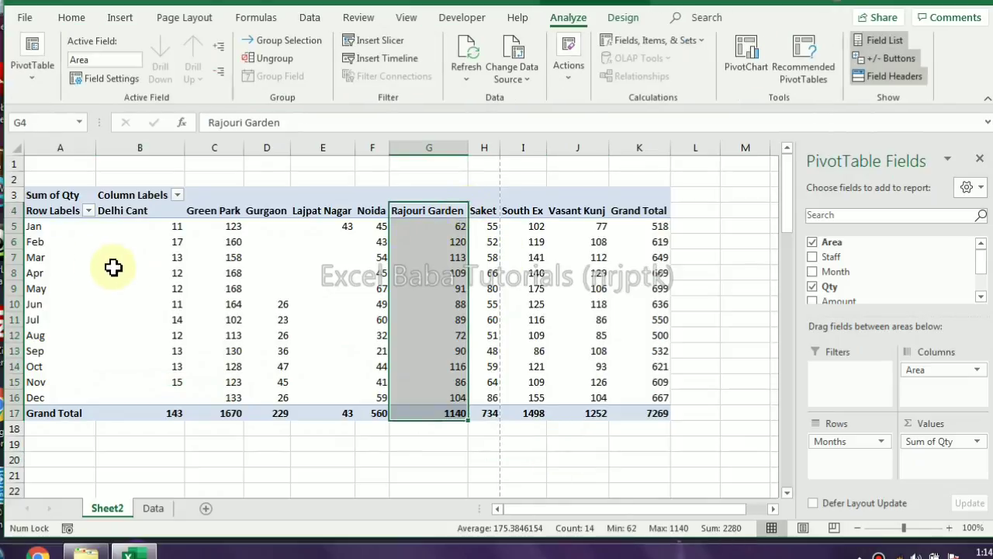
# - Enable Set print titles in the printing options of the month-by-area PivotTable and apply the change
pyautogui.click(89, 262)
pyautogui.click(77, 321)
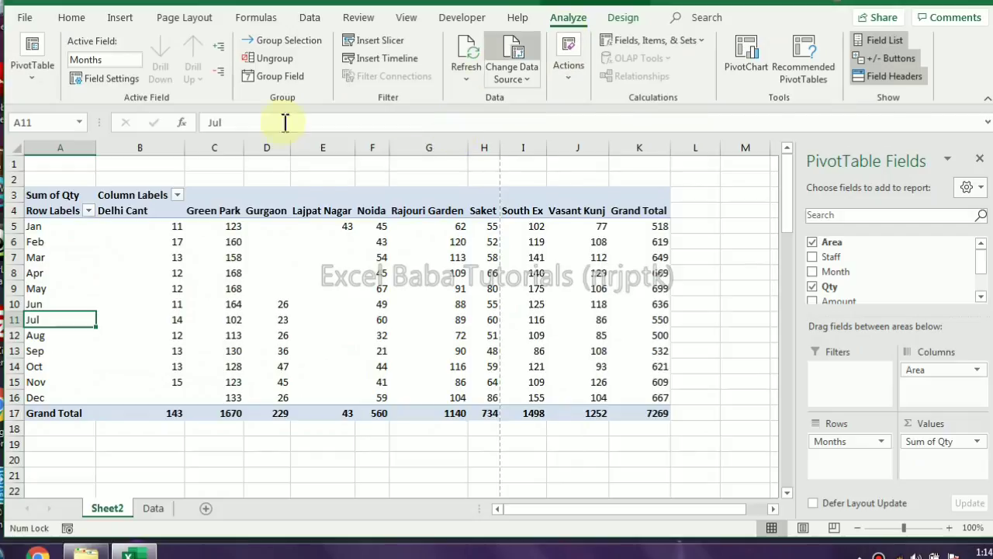
pyautogui.click(32, 76)
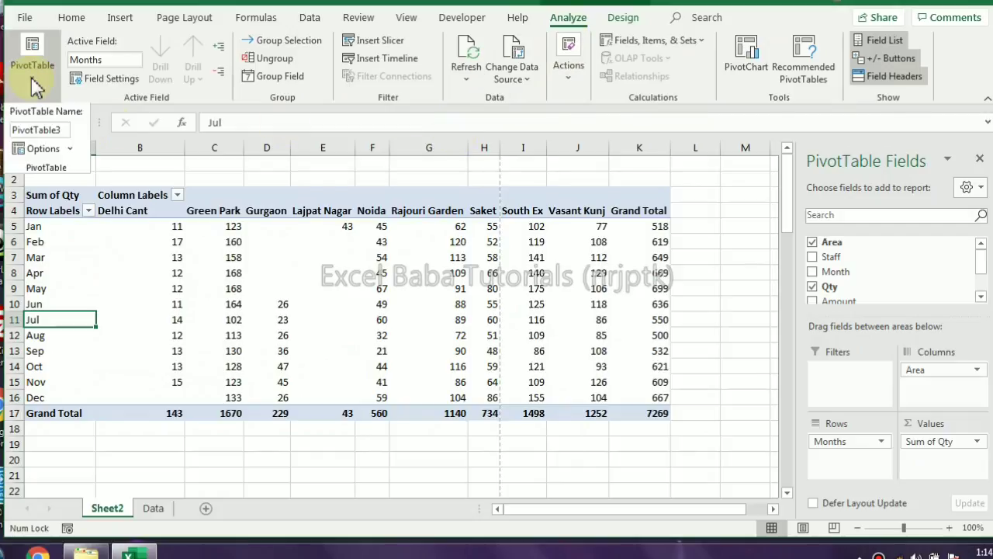
pyautogui.click(45, 149)
pyautogui.click(715, 87)
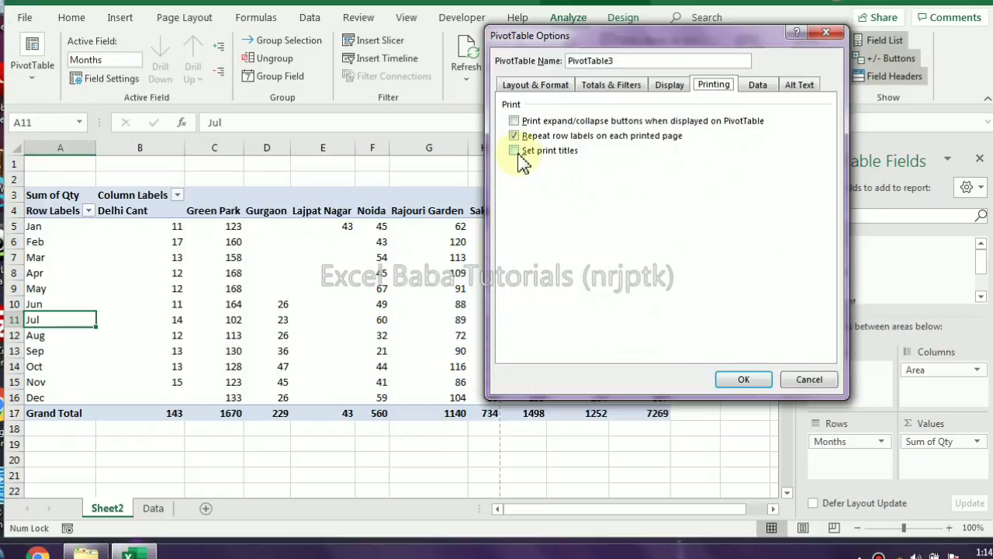
pyautogui.click(739, 380)
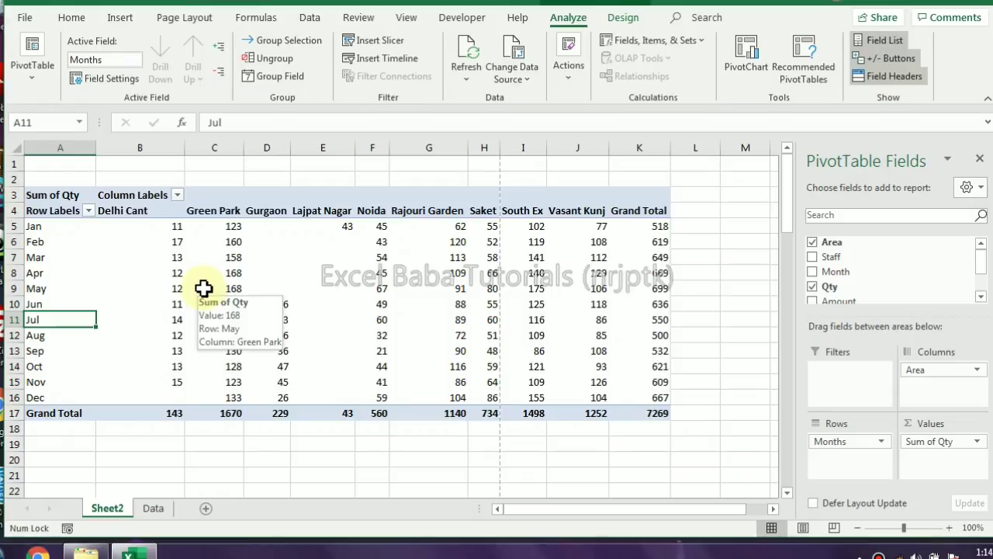
# - Preview both printed pages of the PivotTable to check the repeated row labels, and return to the sheet
pyautogui.hotkey('ctrl', 'p')
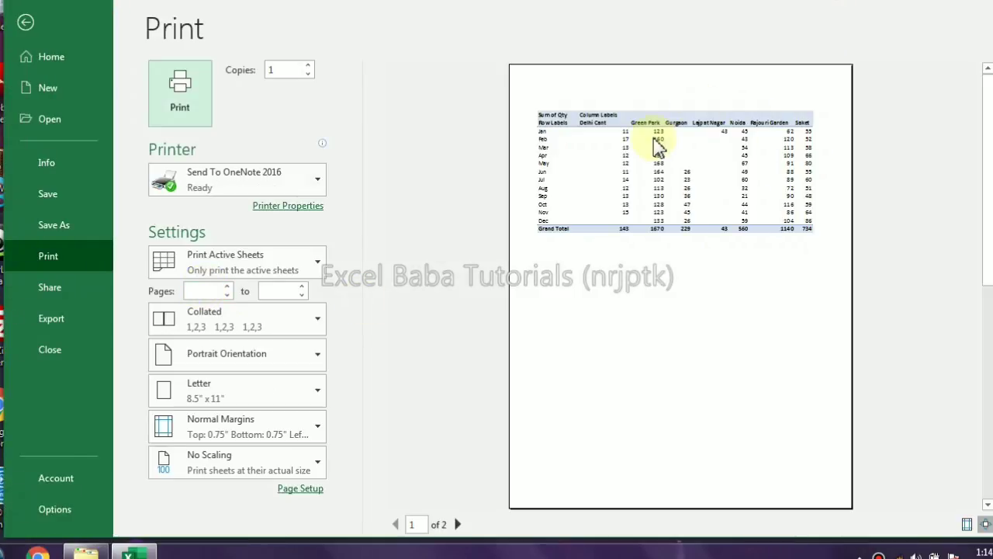
pyautogui.click(458, 524)
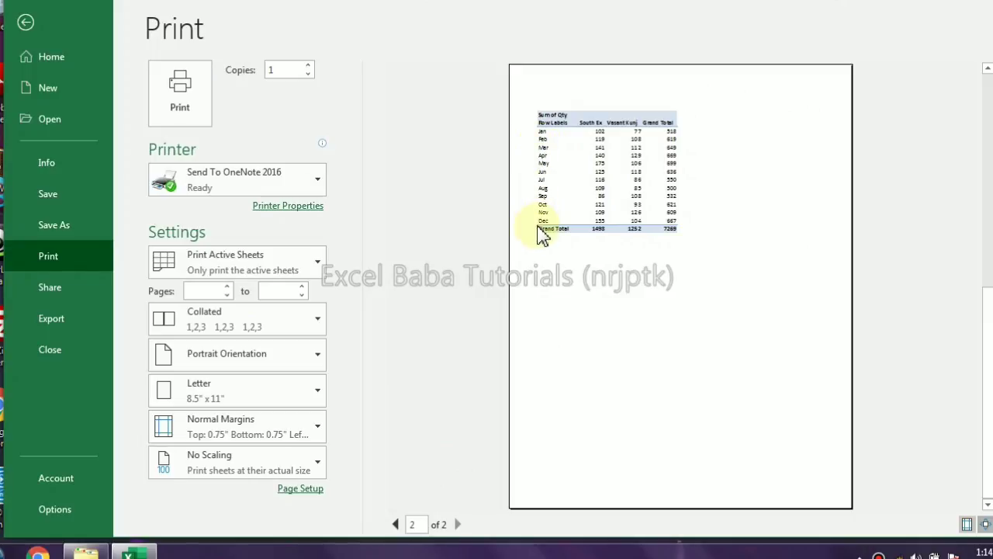
pyautogui.press('Escape')
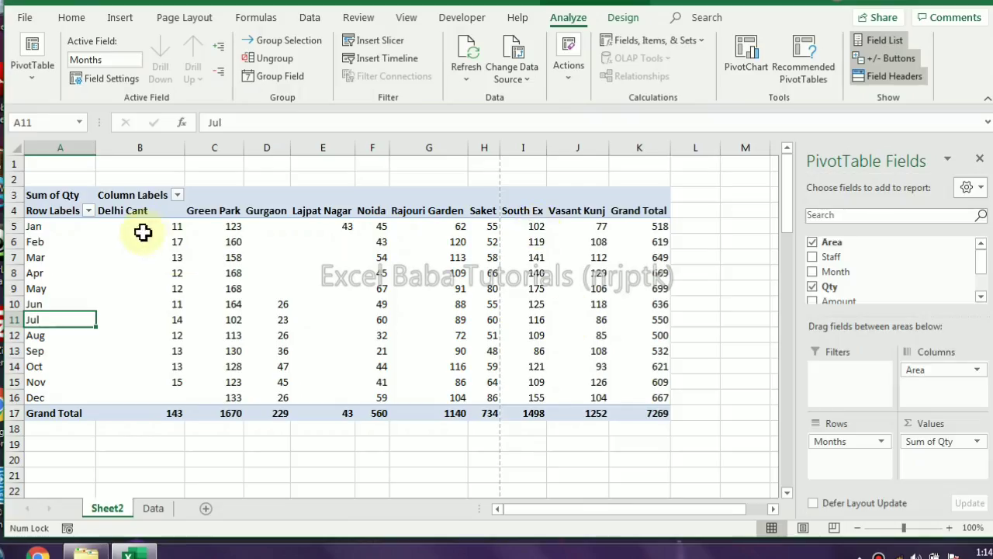
# - Add the Staff field to the PivotTable rows above Months
pyautogui.moveTo(817, 278); pyautogui.dragTo(572, 419)
pyautogui.moveTo(861, 257); pyautogui.dragTo(821, 441)
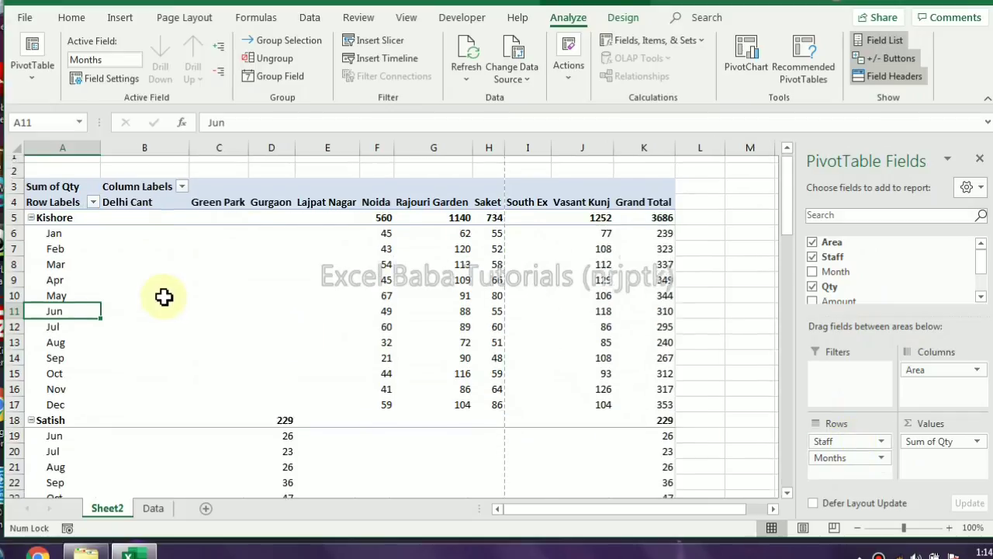
# - Review the extended PivotTable and preview its first two printed pages to check the repeated column headings
pyautogui.scroll(-11, 167, 299)
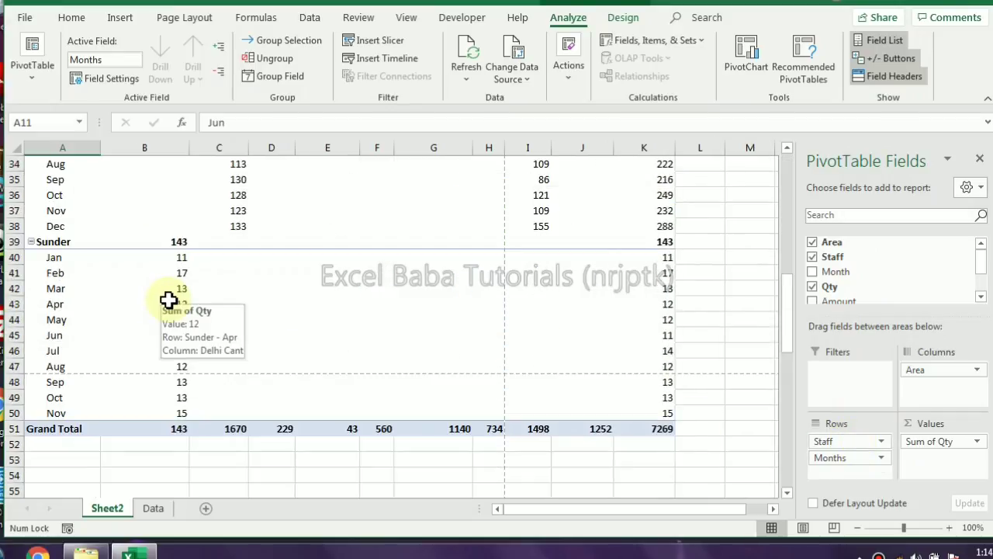
pyautogui.hotkey('ctrl', 'p')
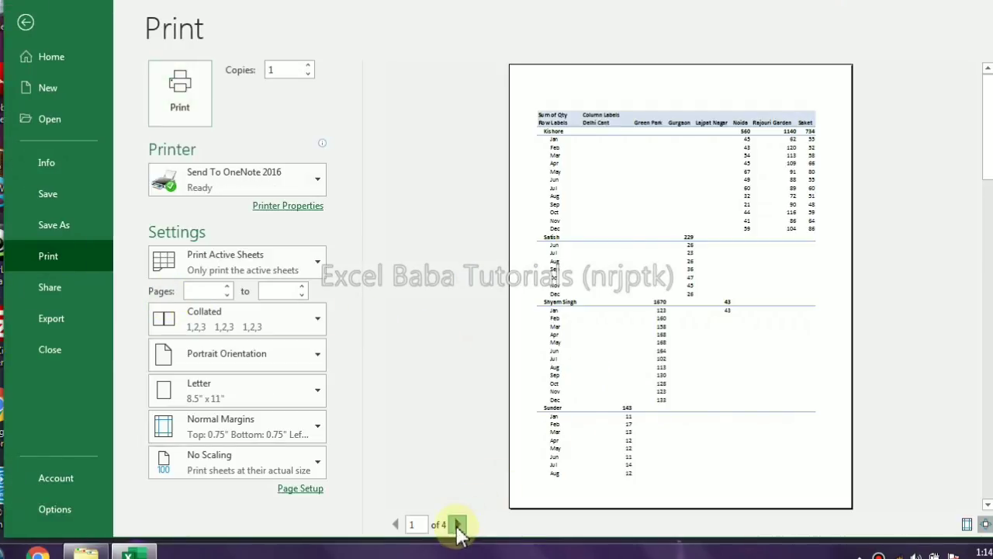
pyautogui.click(457, 524)
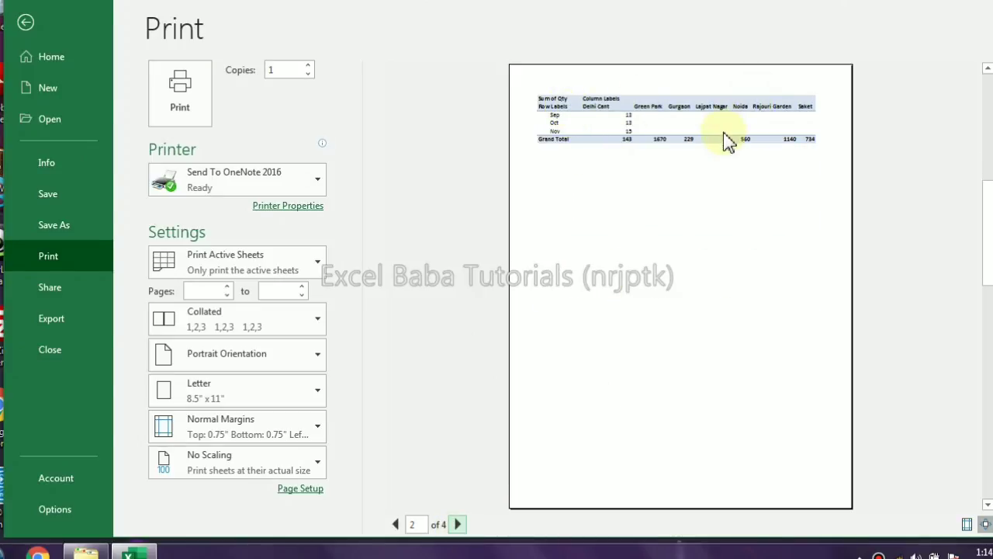
pyautogui.press('Escape')
# - Turn off Set print titles in the PivotTable's printing options and apply the change
pyautogui.click(37, 84)
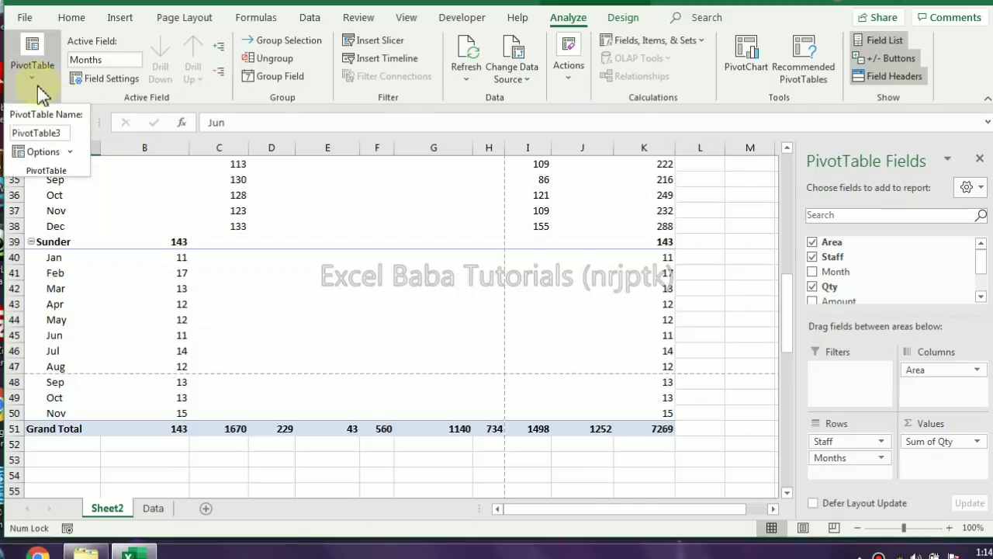
pyautogui.click(42, 151)
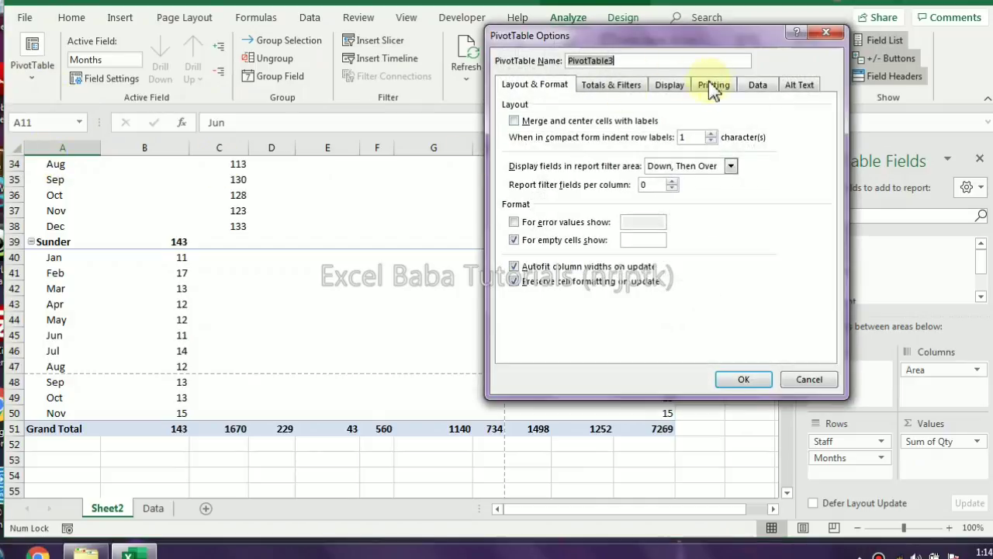
pyautogui.click(714, 87)
pyautogui.click(513, 151)
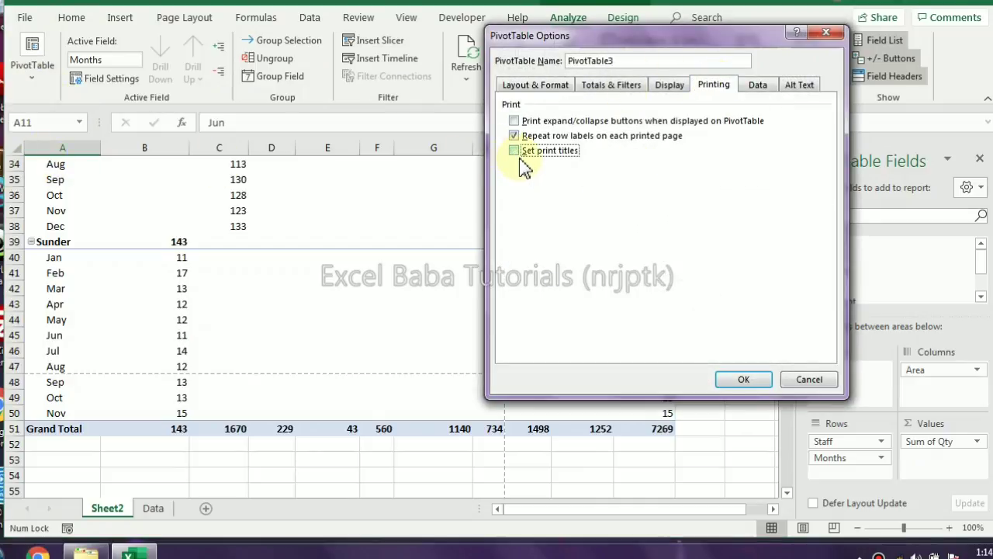
pyautogui.click(743, 379)
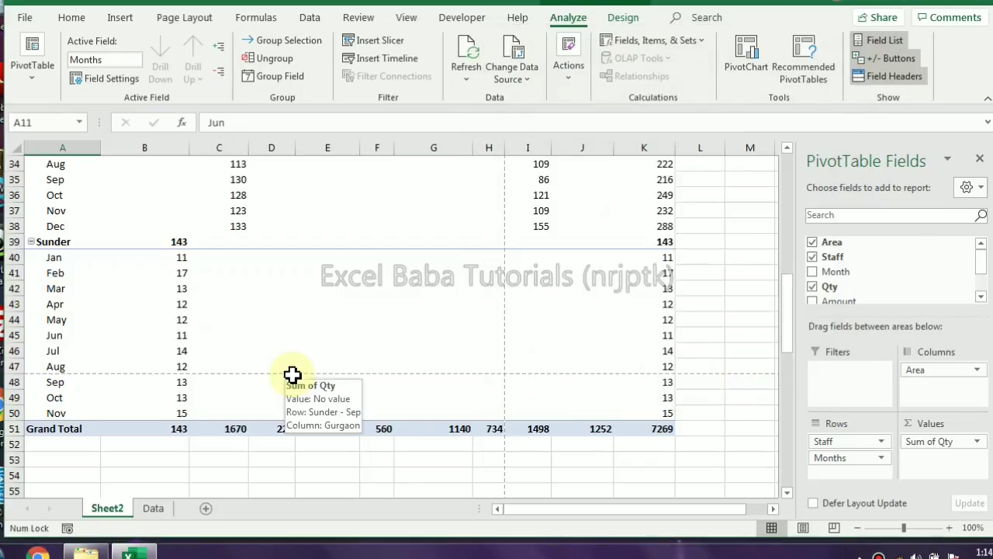
# - Preview the printed pages of the PivotTable to check the headings without print titles
pyautogui.hotkey('ctrl', 'p')
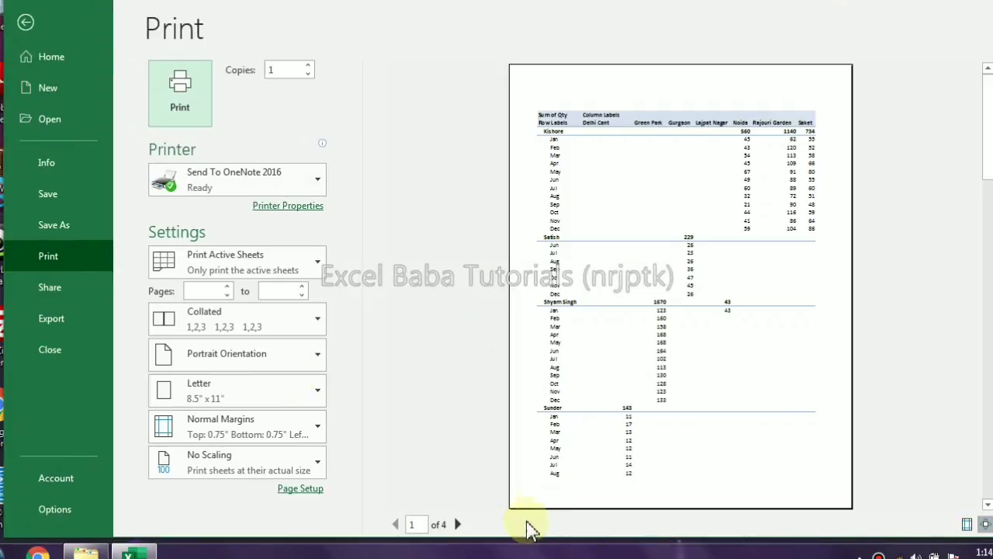
pyautogui.click(458, 524)
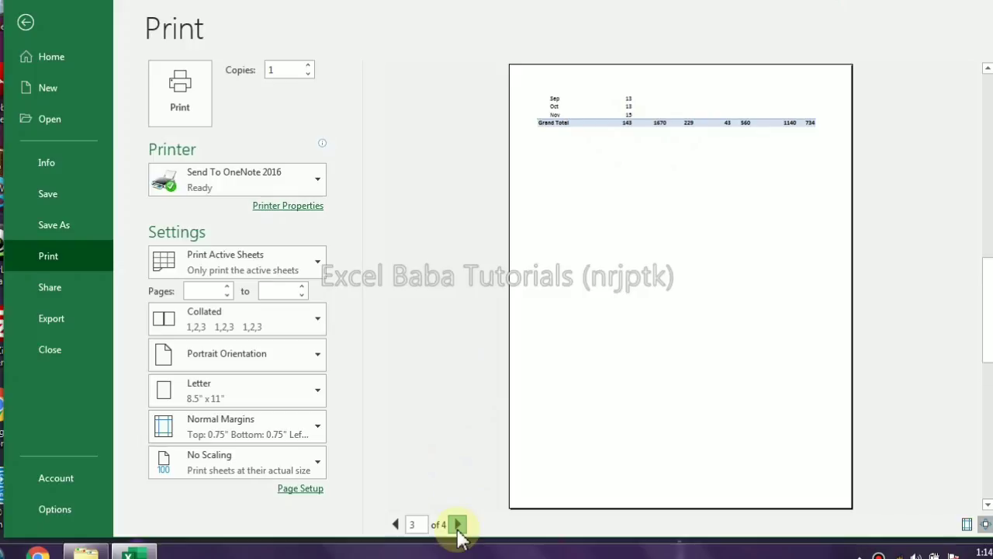
pyautogui.click(458, 524)
pyautogui.click(458, 524)
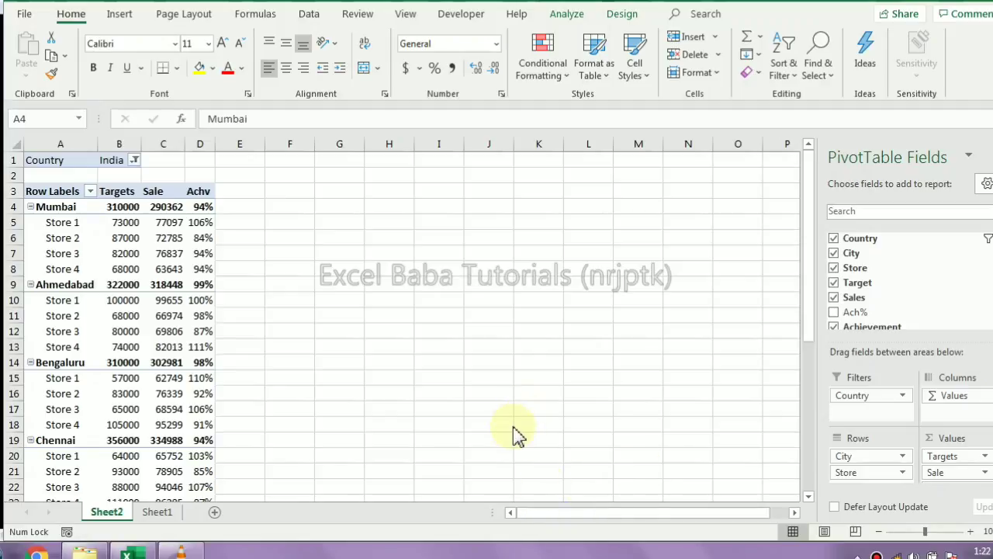
pyautogui.click(61, 206)
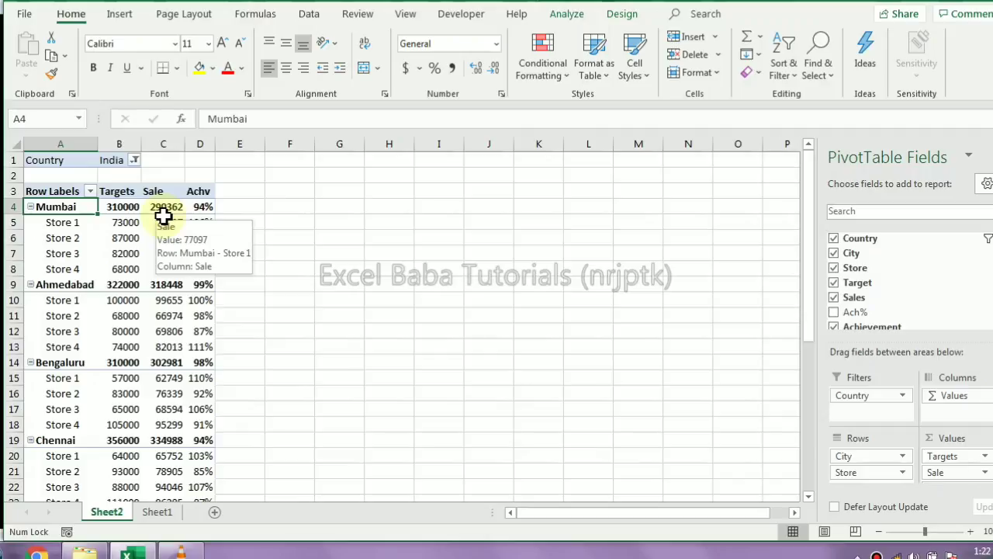
pyautogui.click(51, 284)
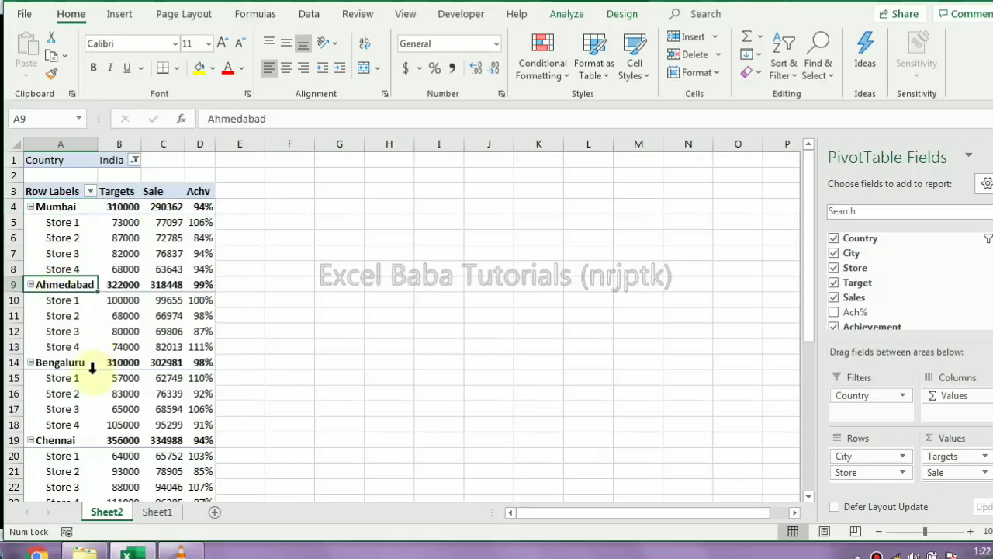
pyautogui.click(69, 363)
pyautogui.click(64, 320)
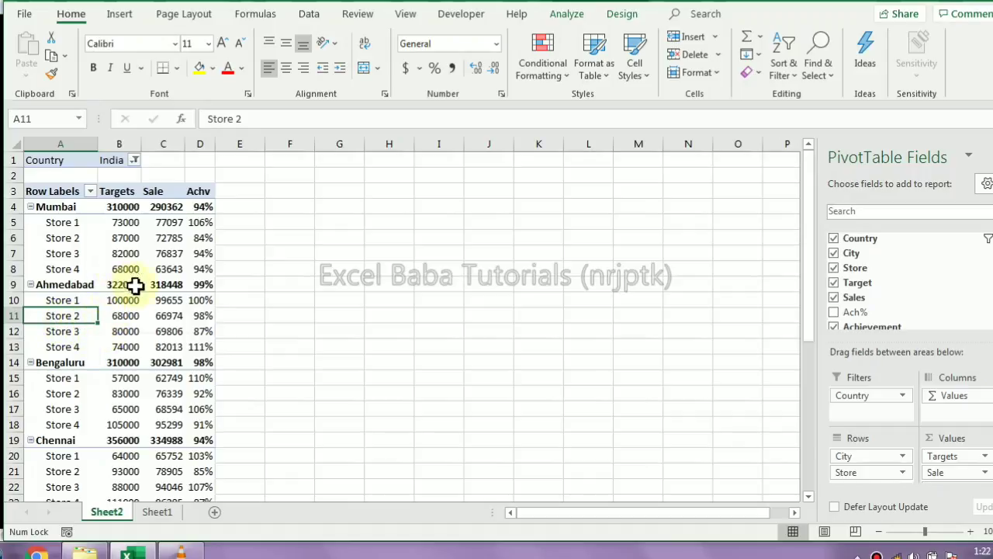
# - Insert a blank line after each item label of the City field, and undo the change
pyautogui.click(79, 284)
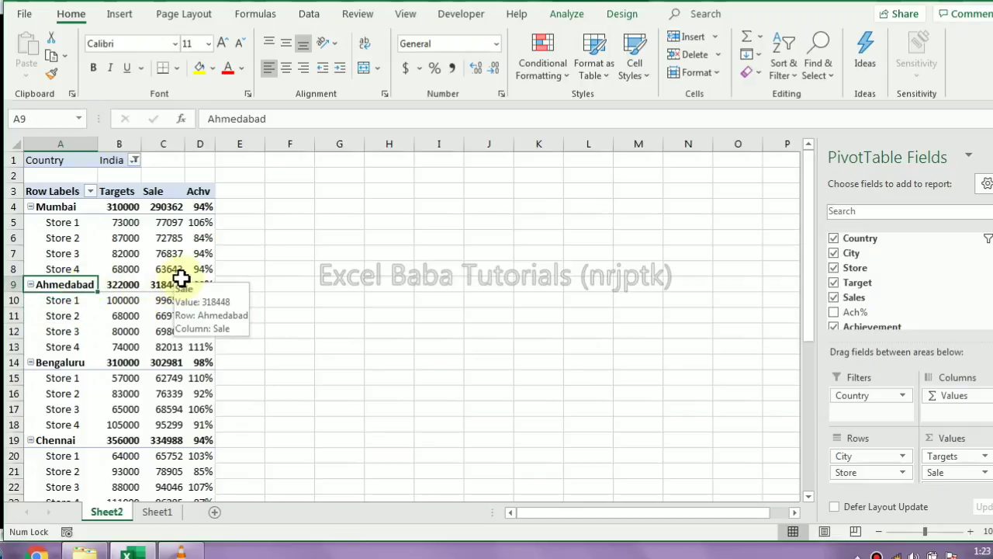
pyautogui.click(567, 15)
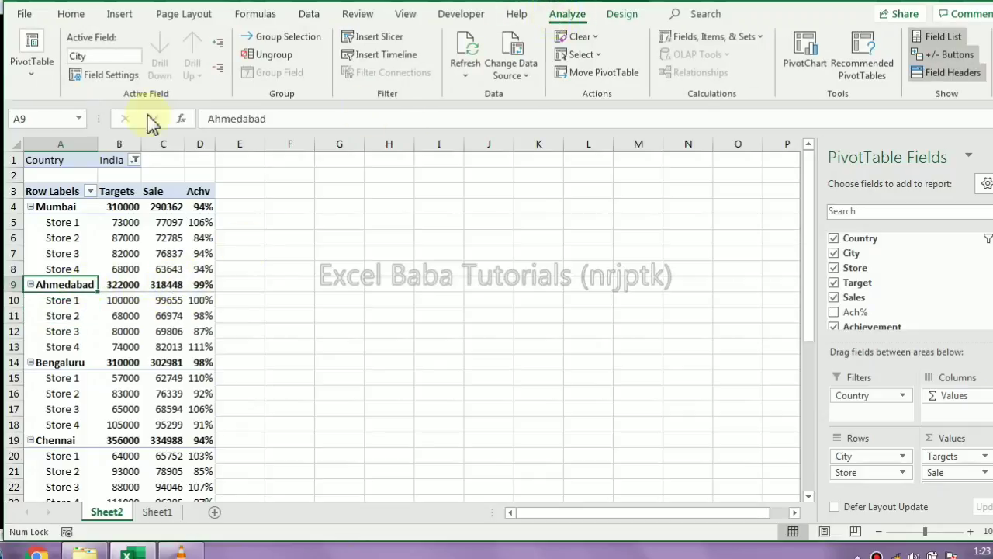
pyautogui.click(107, 76)
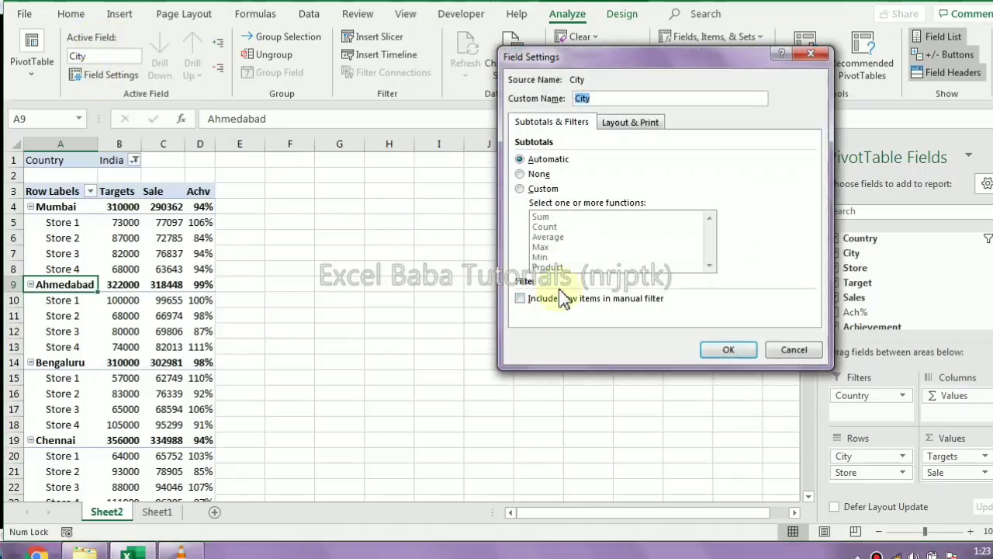
pyautogui.click(631, 125)
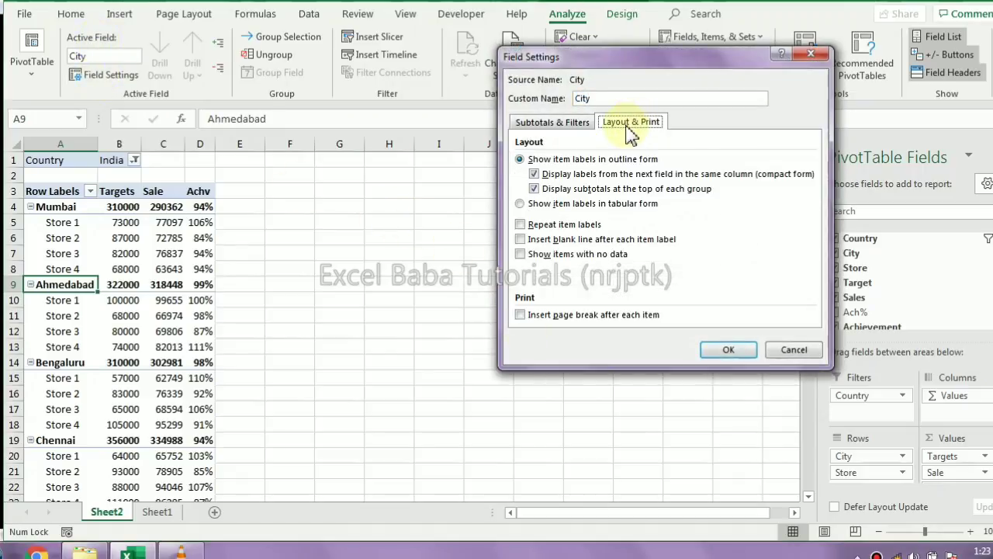
pyautogui.click(549, 240)
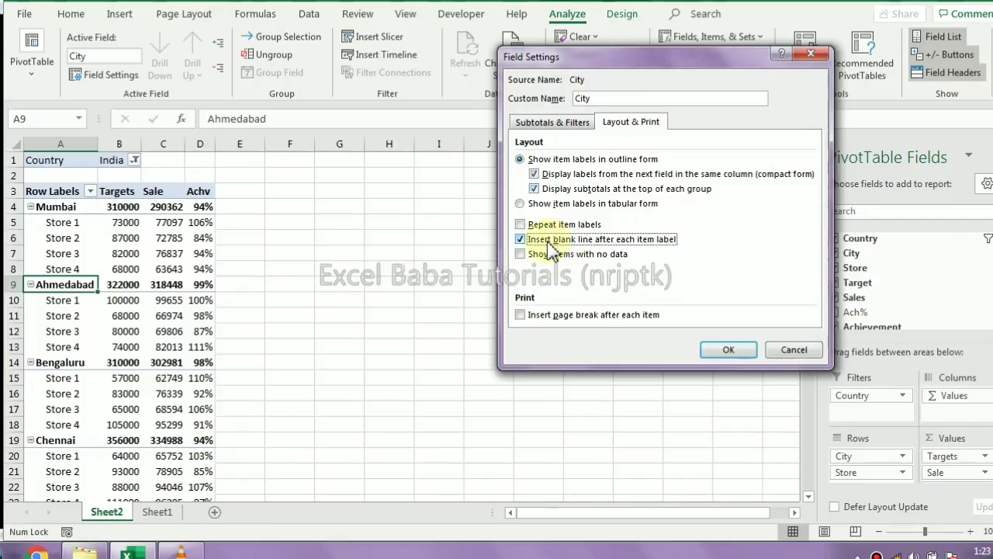
pyautogui.click(719, 349)
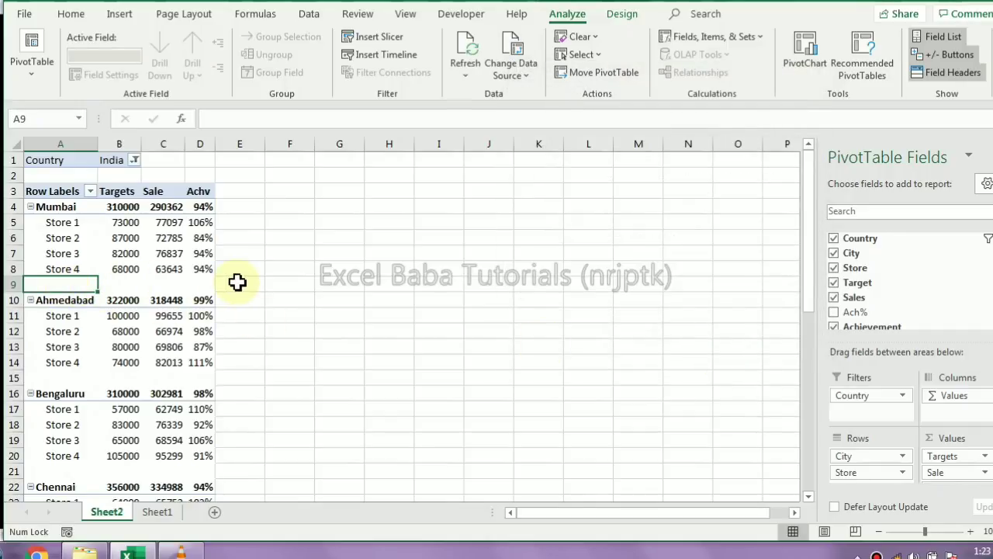
pyautogui.hotkey('ctrl', 'z')
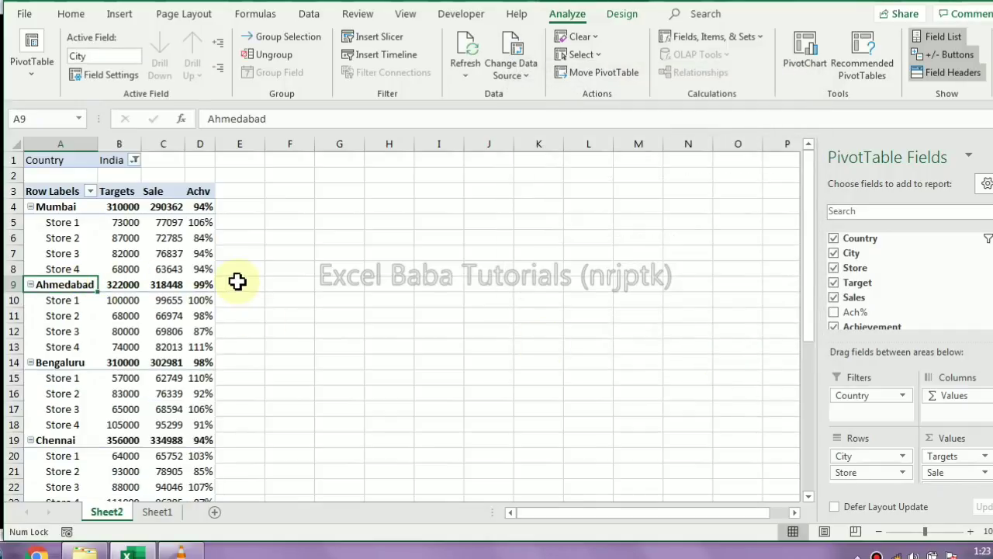
# - Set the City field to insert a page break after each item when printing
pyautogui.click(101, 78)
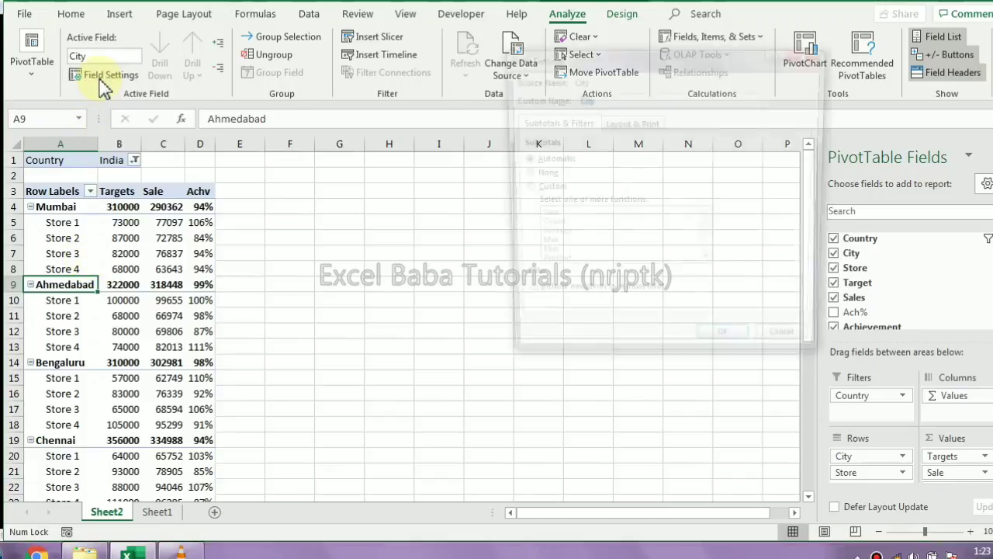
pyautogui.click(631, 122)
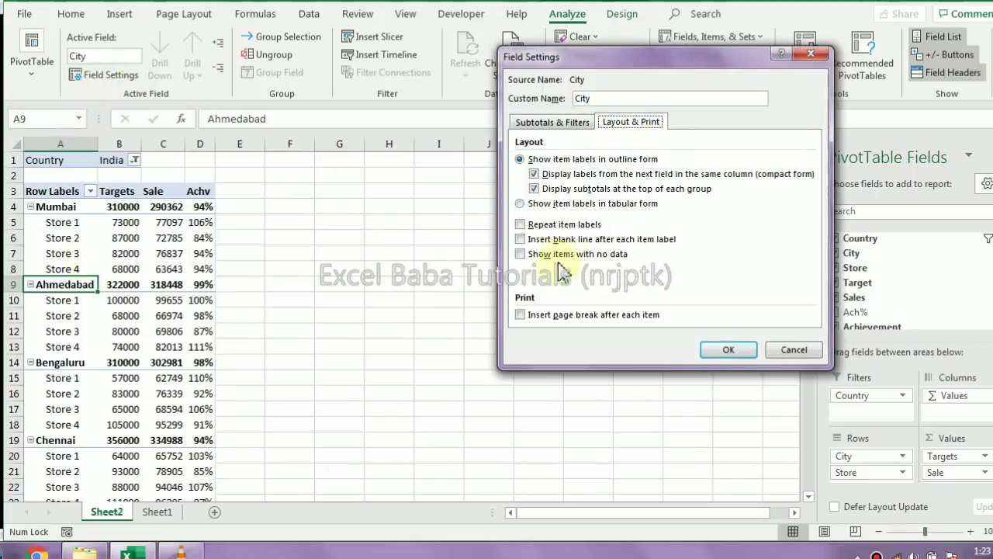
pyautogui.click(520, 315)
pyautogui.click(723, 350)
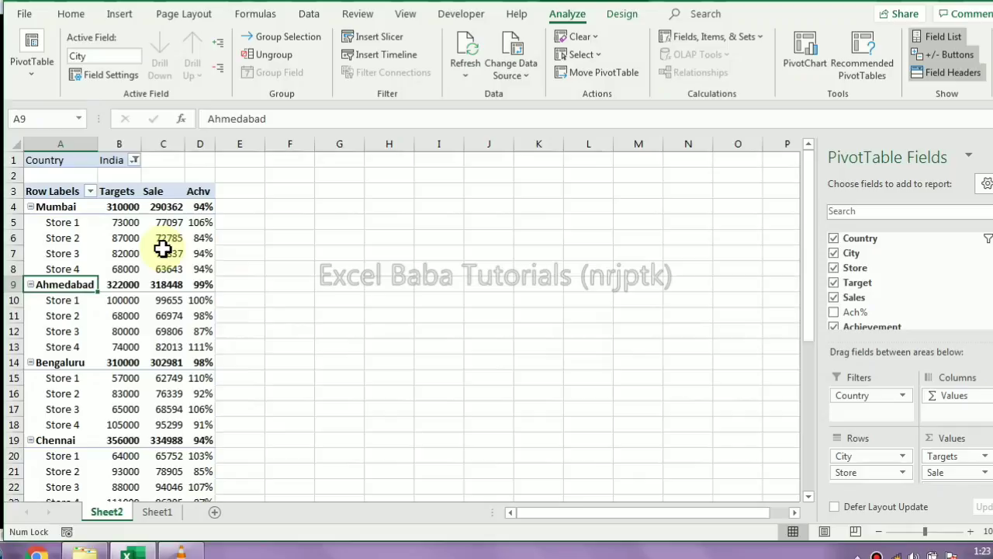
# - Preview the first few printed pages to check that each city starts on its own page
pyautogui.hotkey('ctrl', 'p')
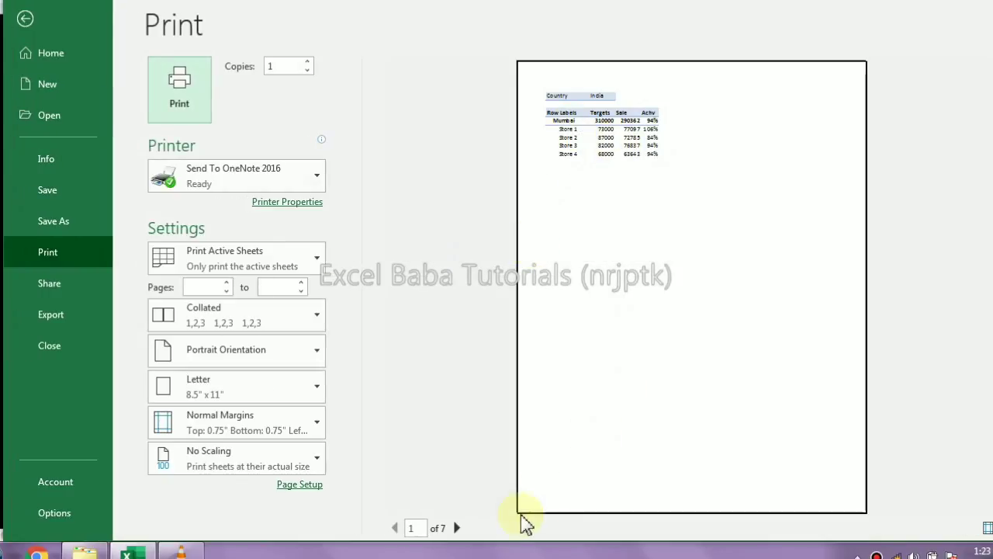
pyautogui.click(457, 528)
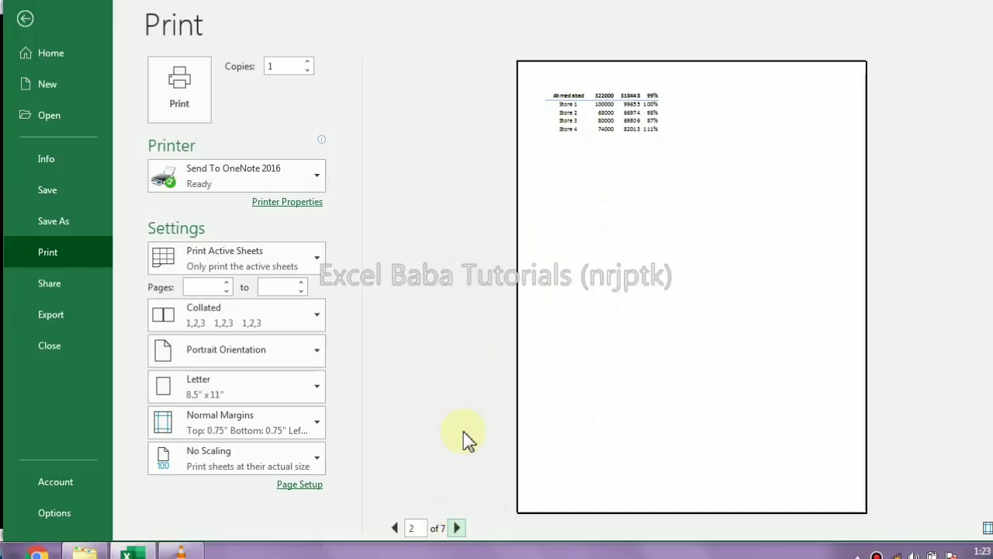
pyautogui.click(458, 528)
pyautogui.click(457, 527)
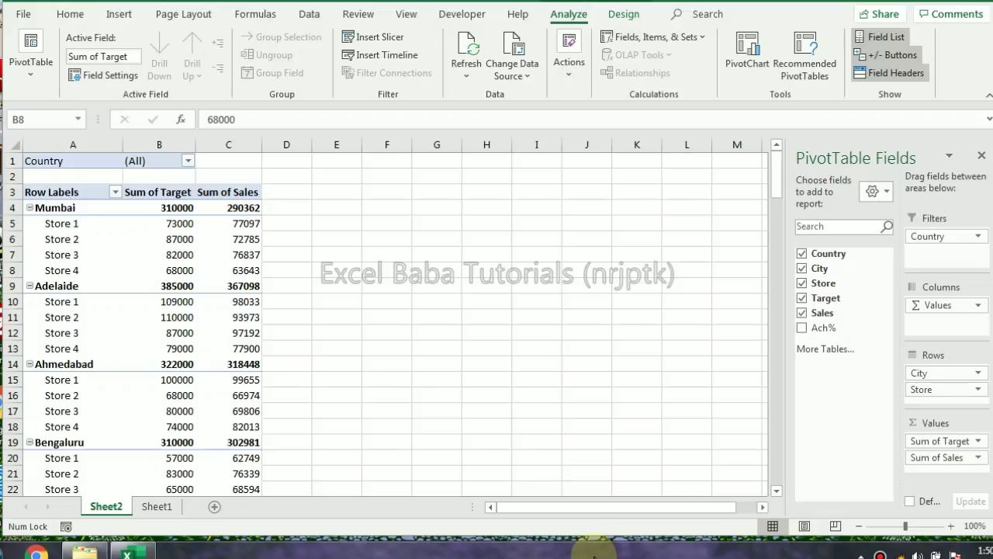
# - Add a calculated field named Achievement with the formula = Sales/Target to the Target and Sales PivotTable
pyautogui.click(171, 193)
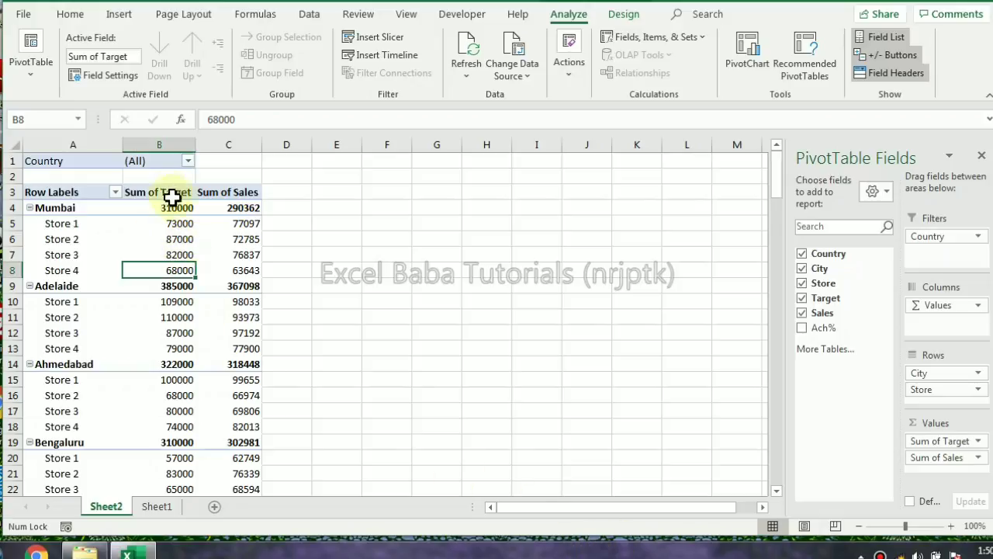
pyautogui.click(231, 189)
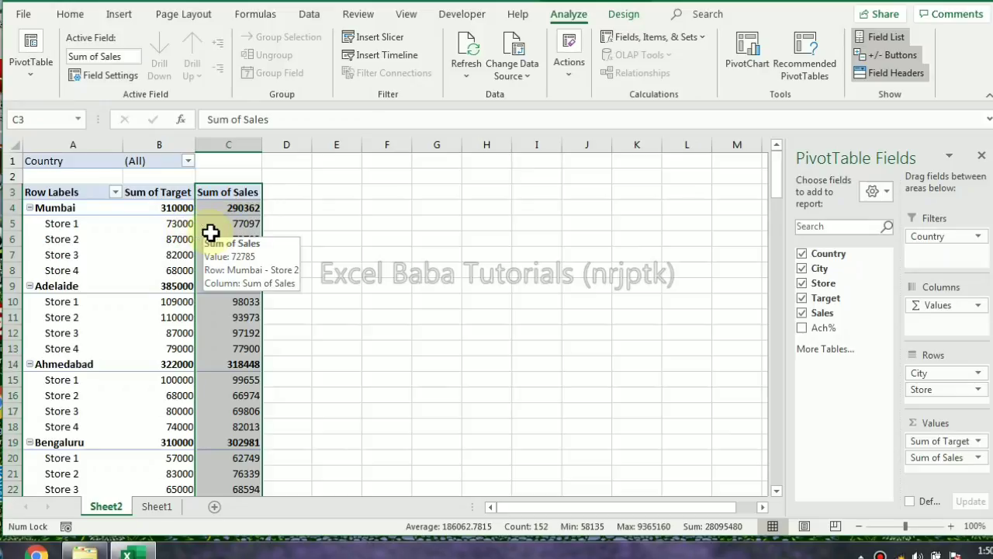
pyautogui.click(174, 224)
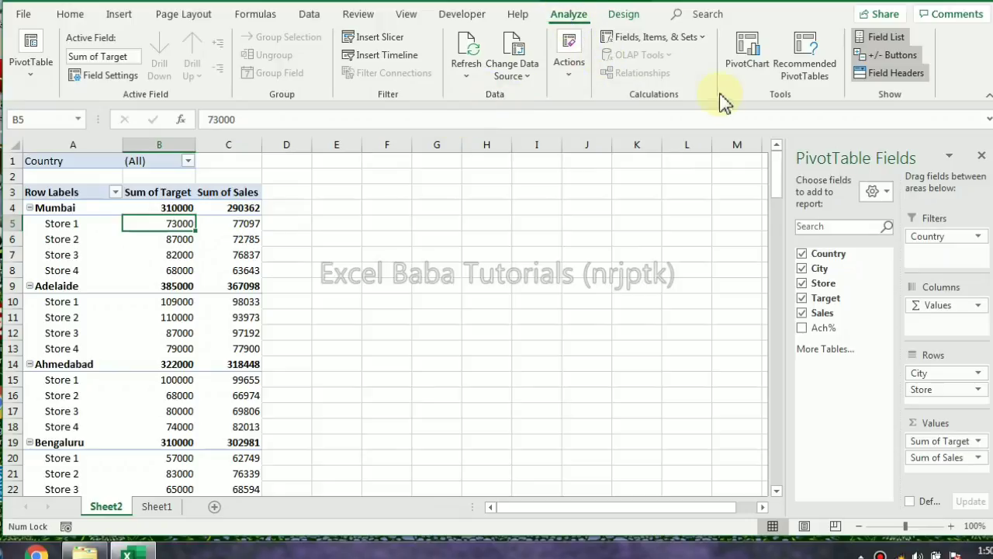
pyautogui.click(695, 39)
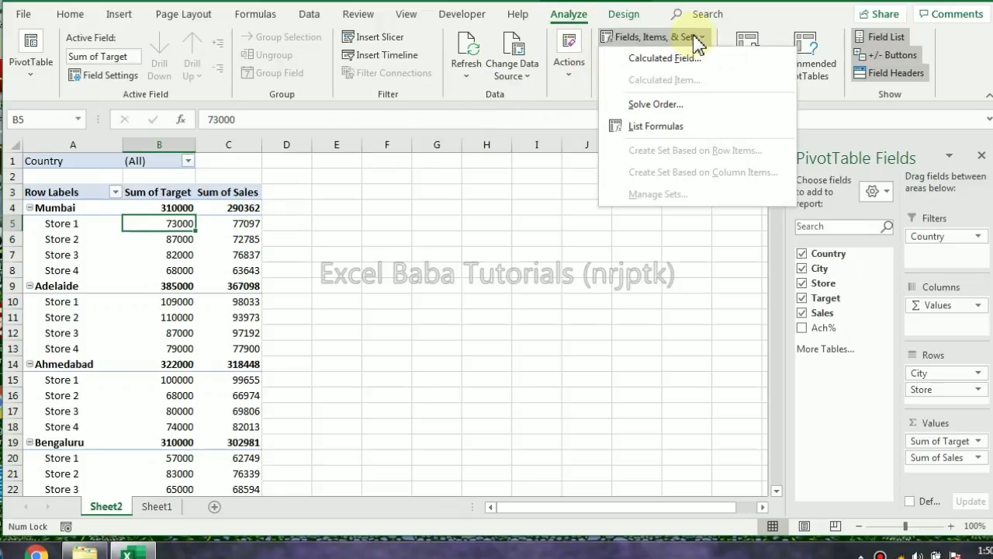
pyautogui.click(639, 59)
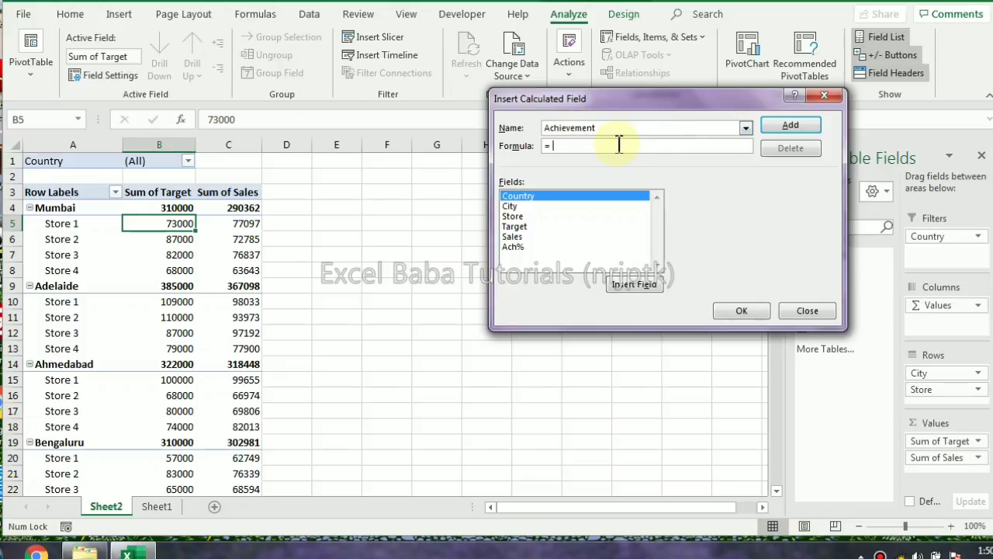
pyautogui.click(517, 236)
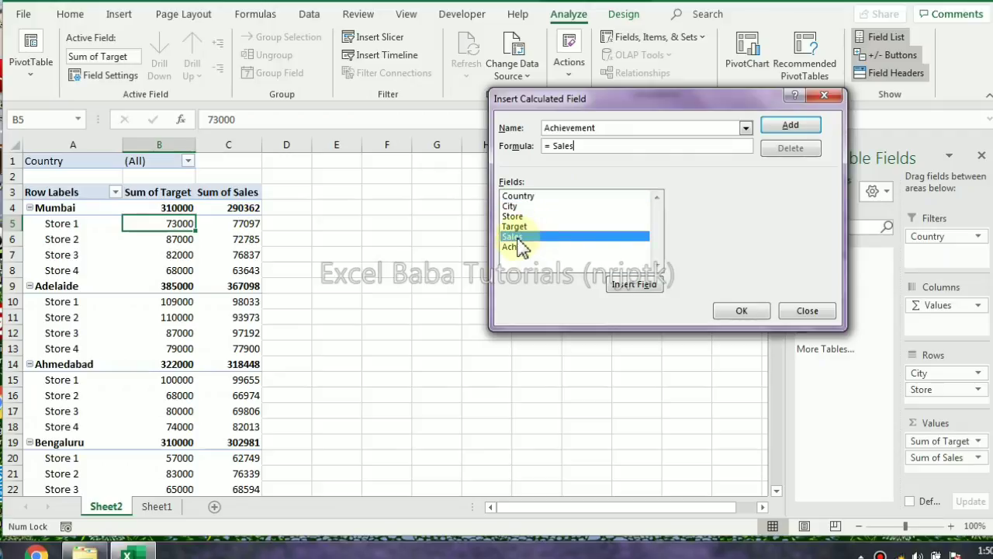
pyautogui.doubleClick(515, 226)
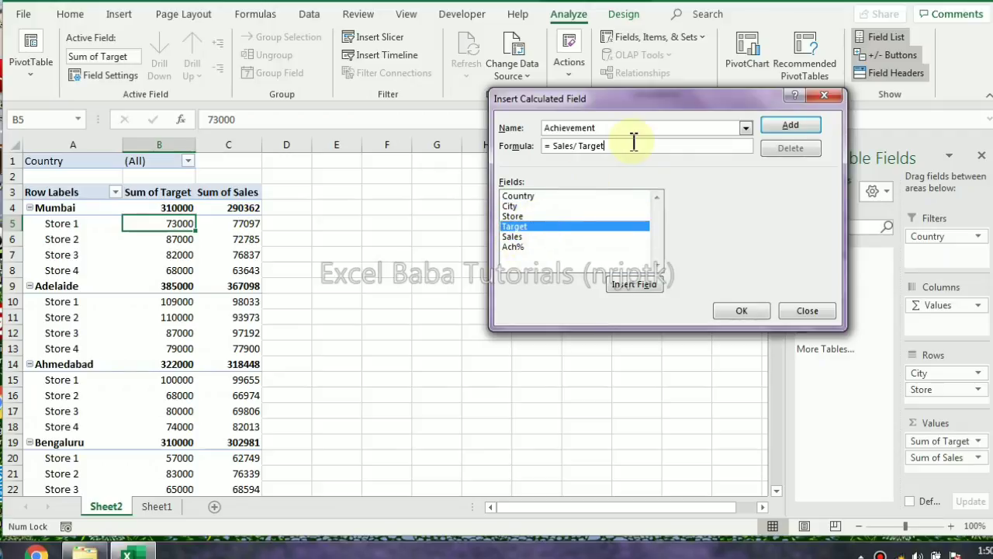
pyautogui.click(729, 313)
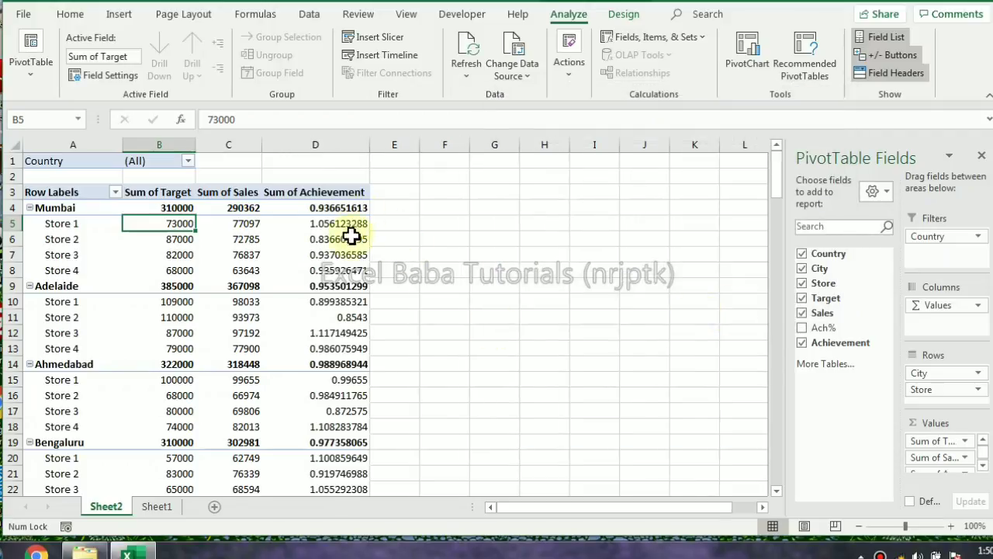
# - Format the Sum of Achievement value field as Percentage with 0 decimal places through its value field settings
pyautogui.click(983, 466)
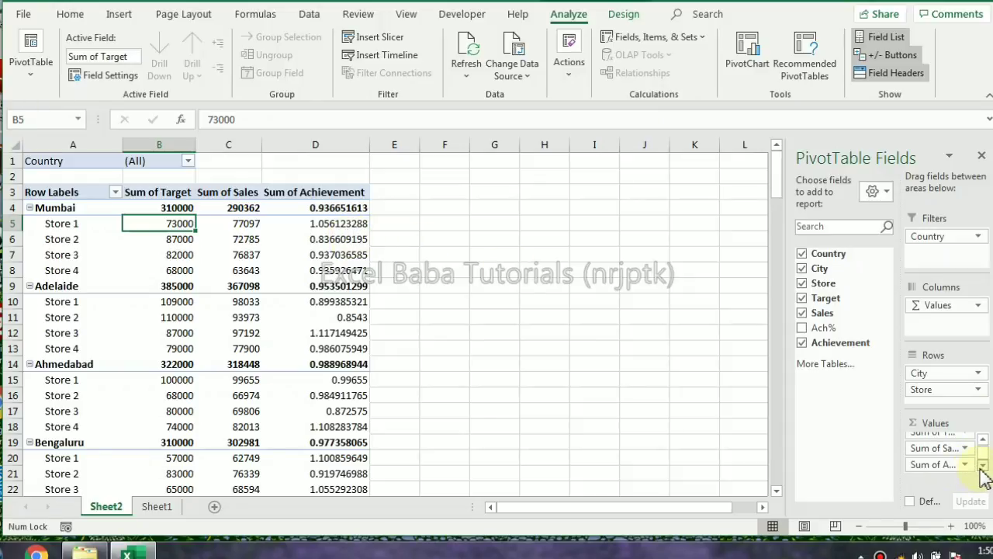
pyautogui.click(70, 15)
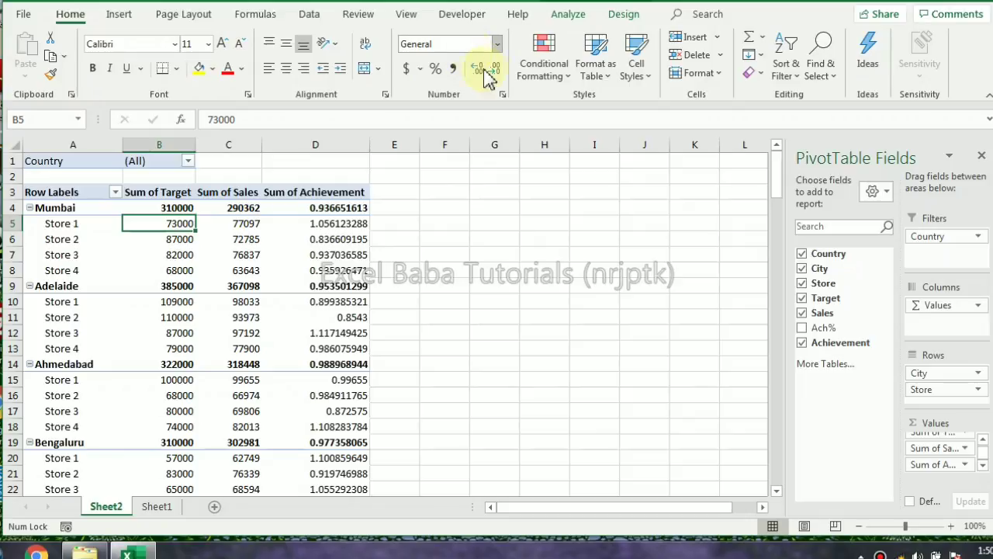
pyautogui.click(358, 210)
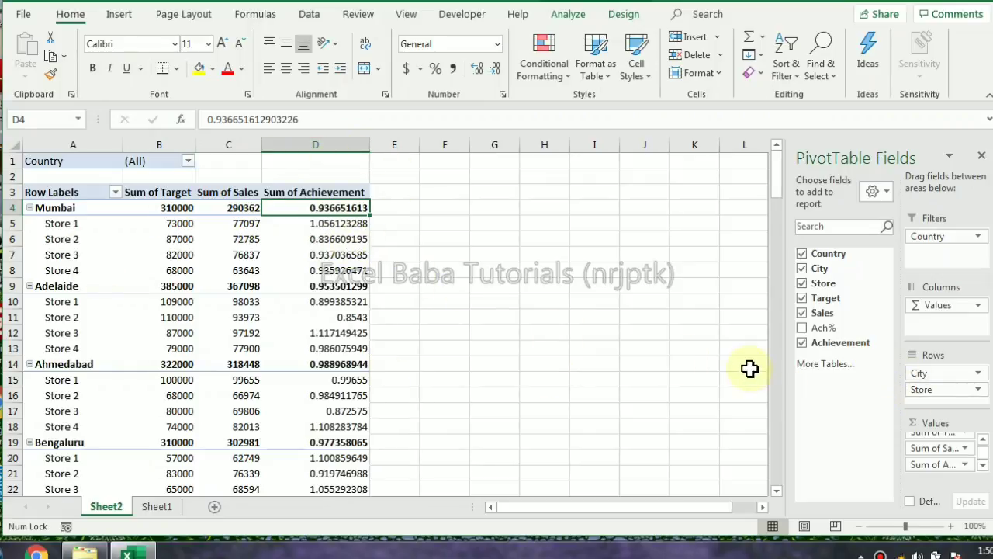
pyautogui.click(965, 464)
pyautogui.click(963, 447)
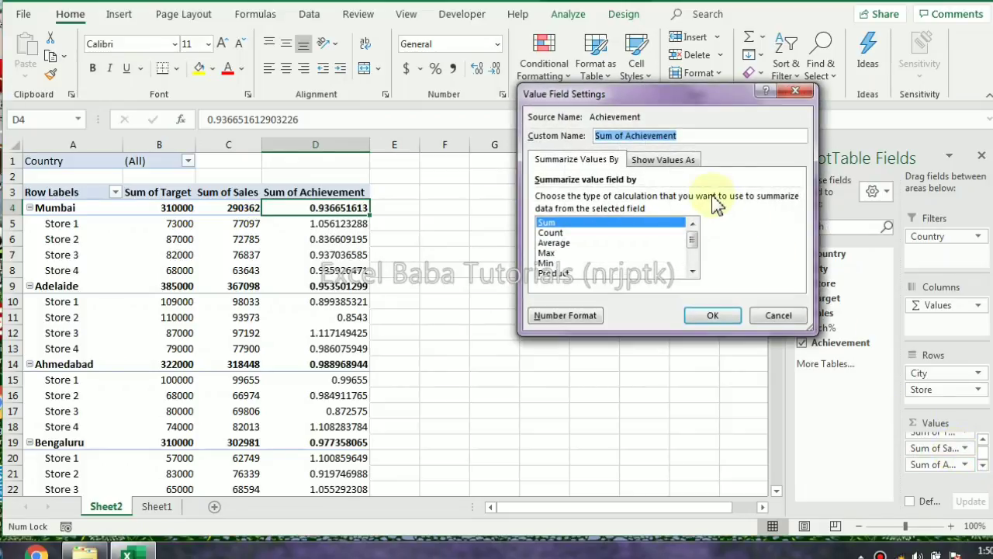
pyautogui.click(562, 322)
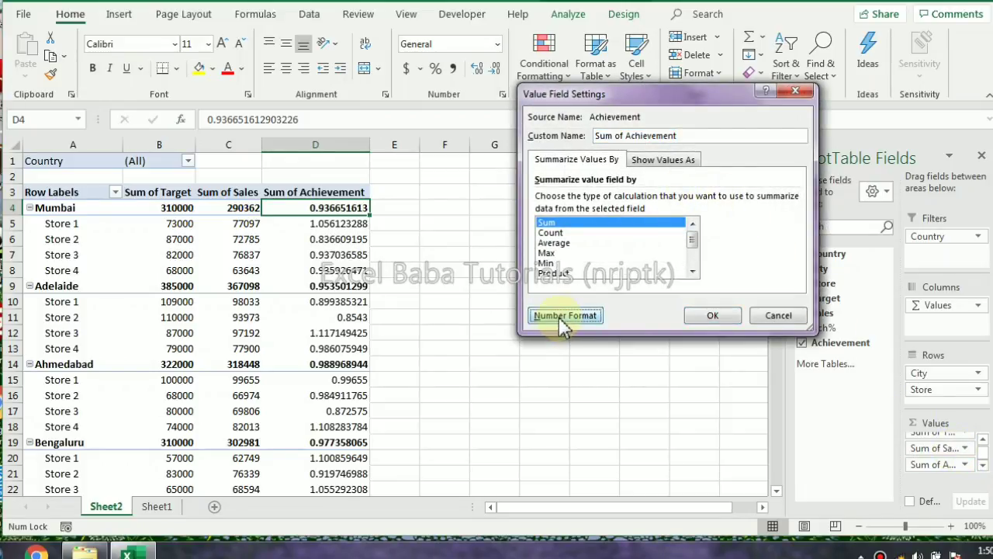
pyautogui.click(560, 318)
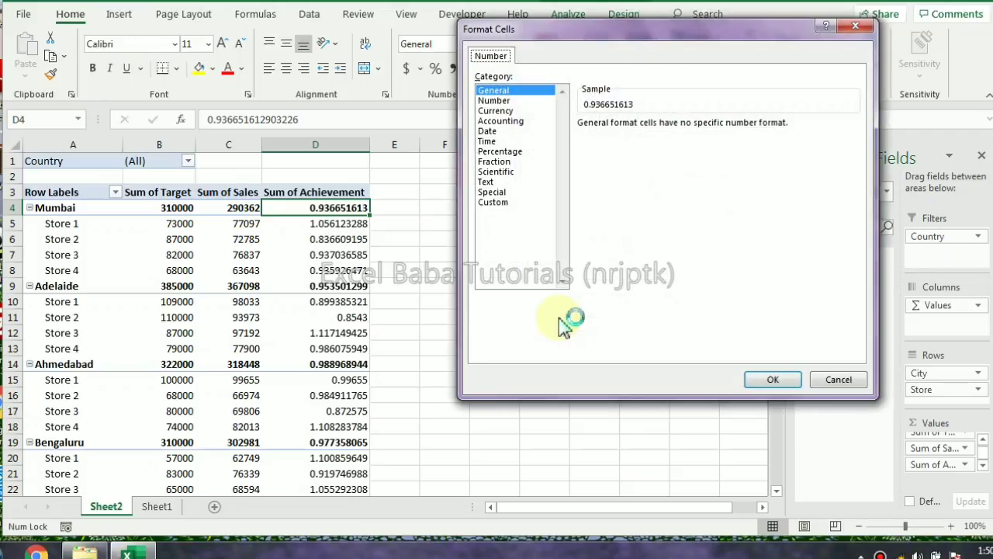
pyautogui.click(511, 152)
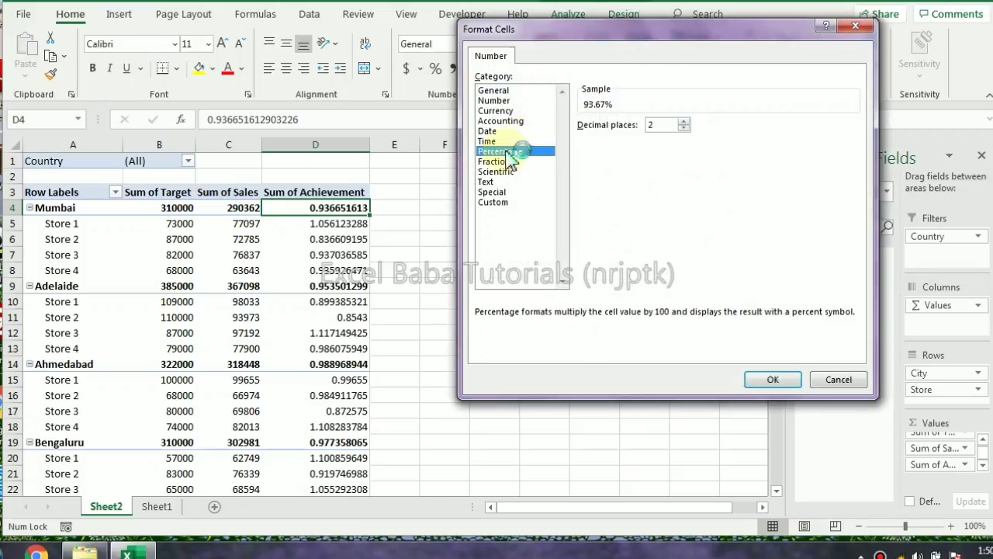
pyautogui.click(683, 129)
pyautogui.click(683, 128)
pyautogui.click(757, 376)
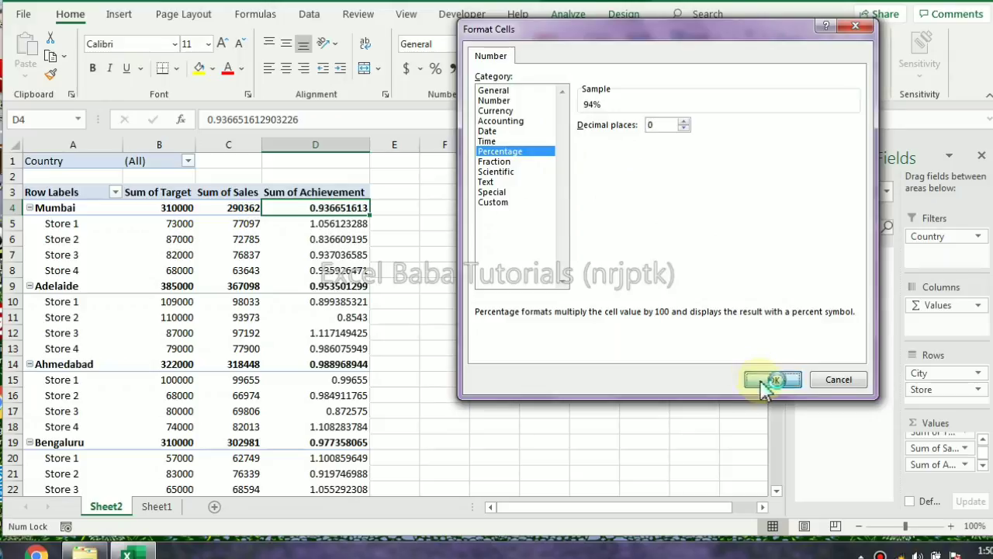
pyautogui.click(710, 320)
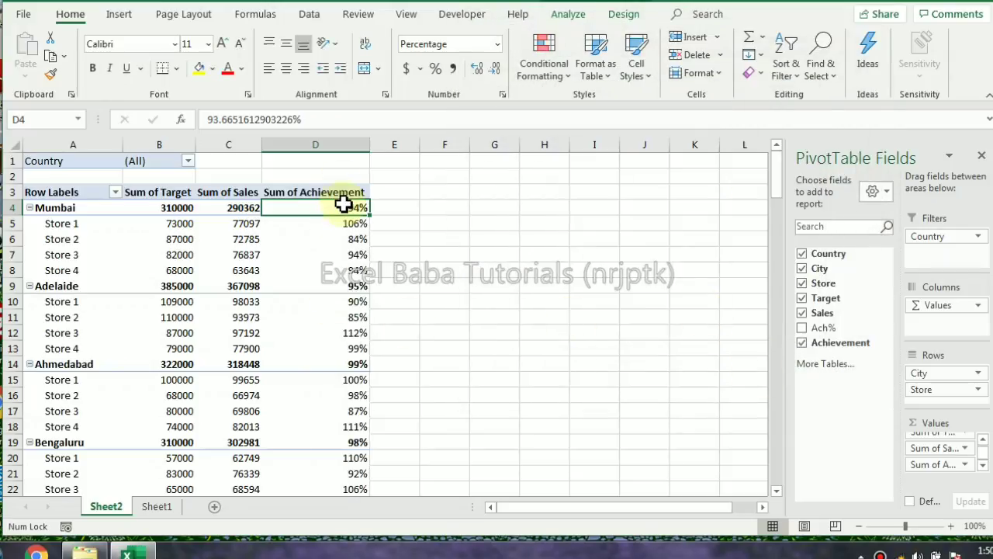
pyautogui.scroll(-2, 351, 367)
pyautogui.scroll(2, 351, 367)
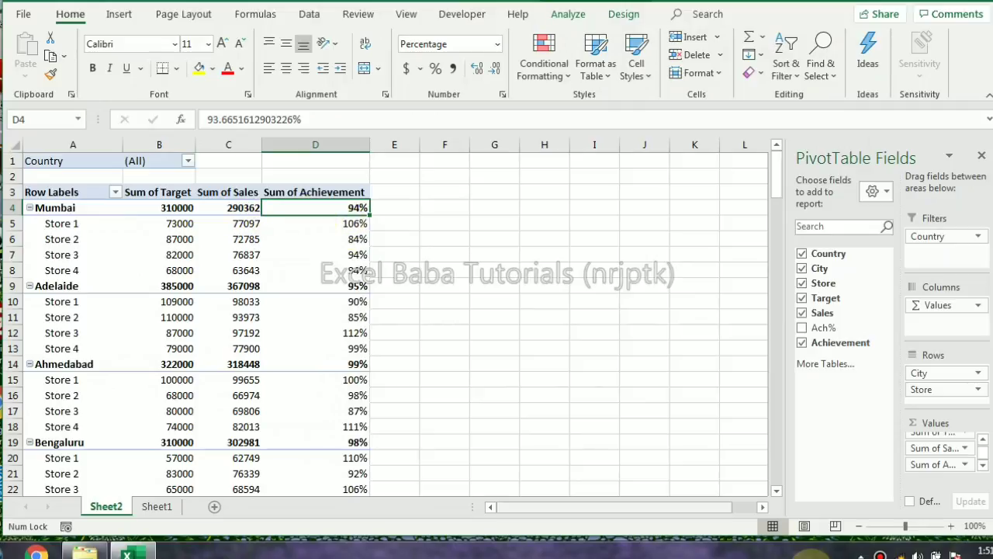
pyautogui.click(751, 556)
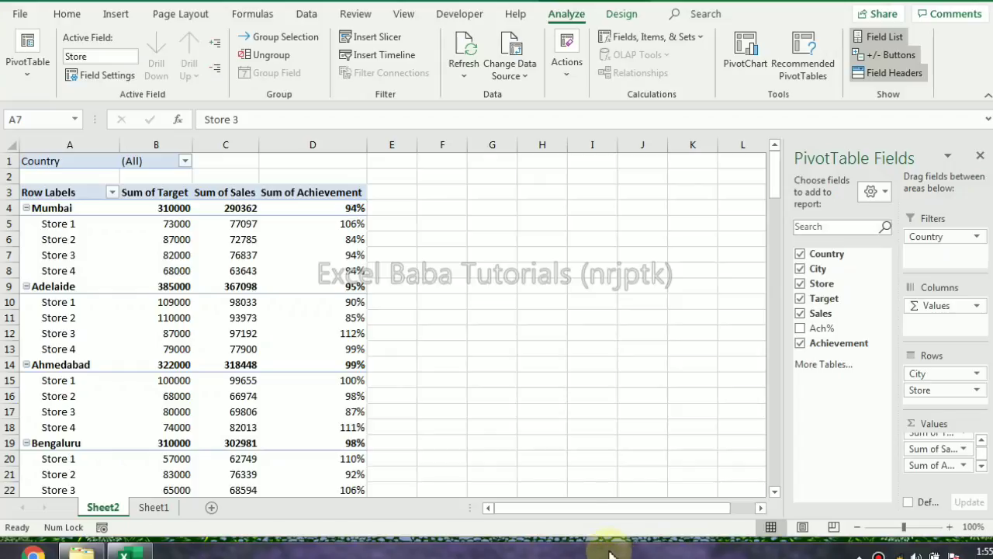
pyautogui.click(74, 253)
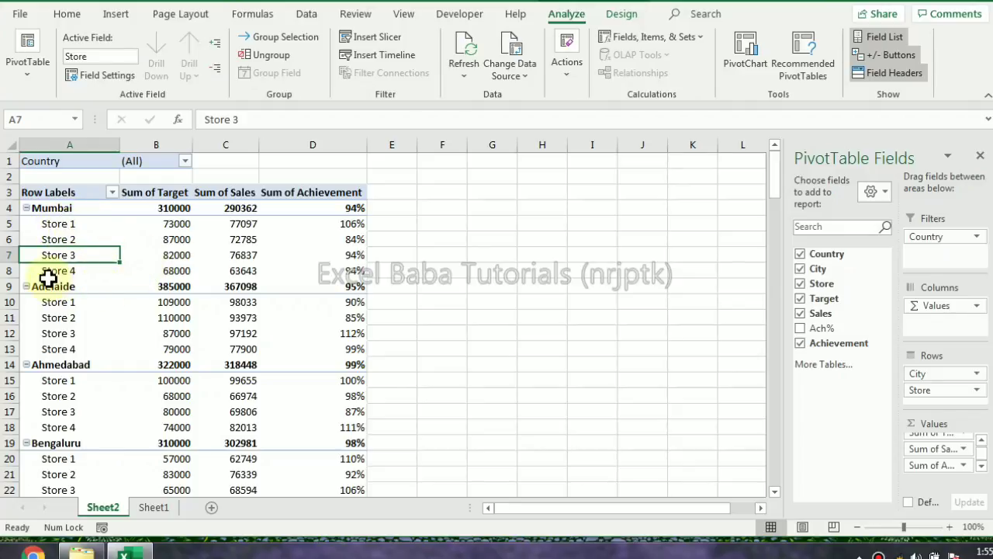
pyautogui.moveTo(209, 279)
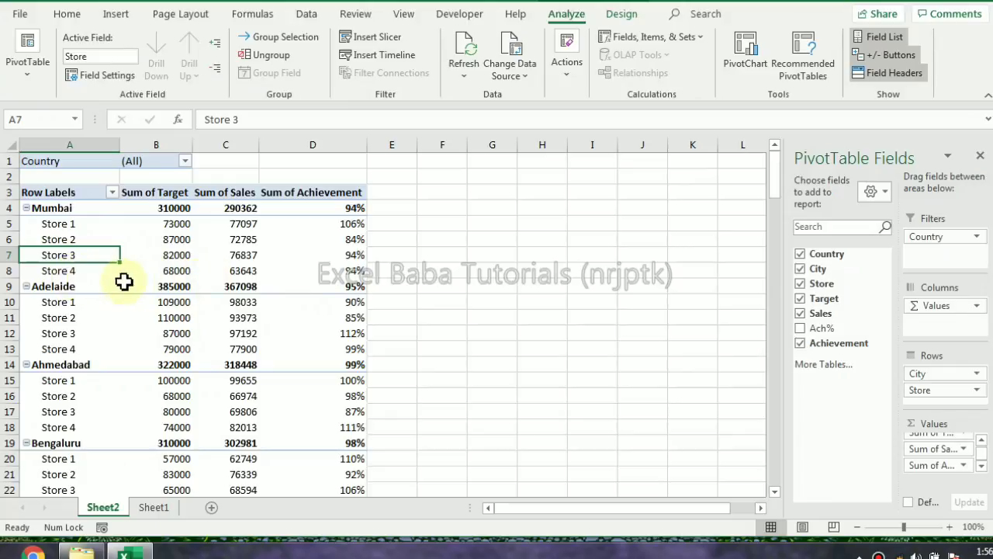
pyautogui.moveTo(135, 285)
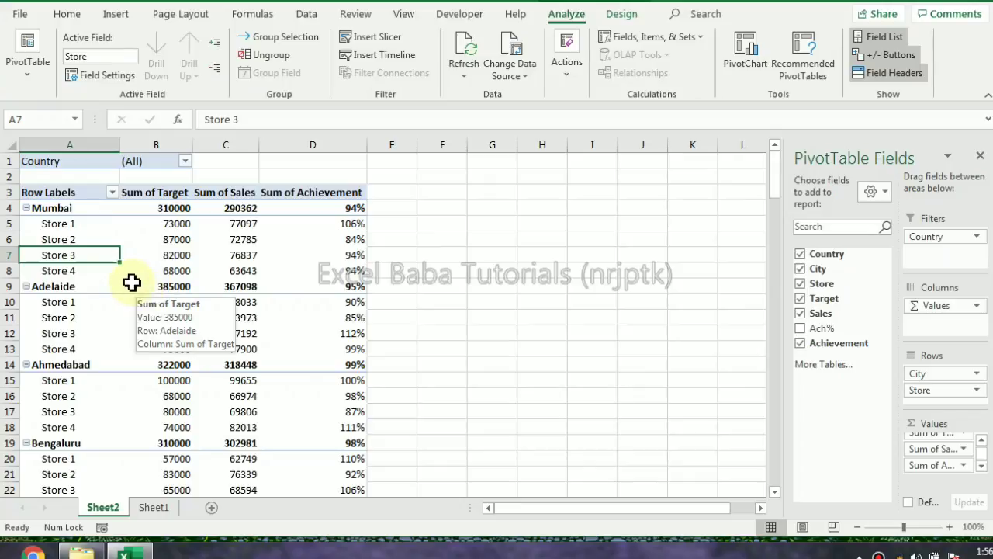
pyautogui.click(68, 240)
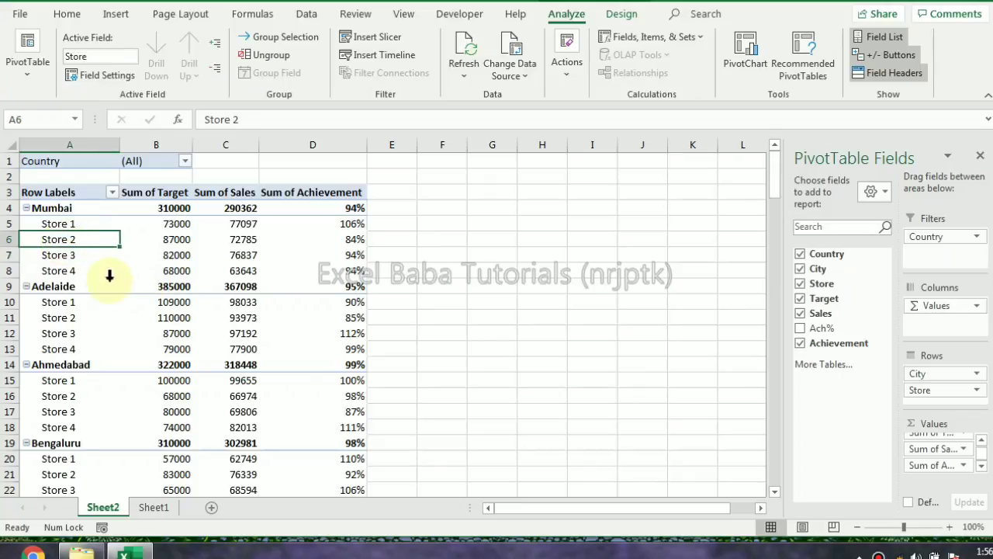
pyautogui.click(70, 317)
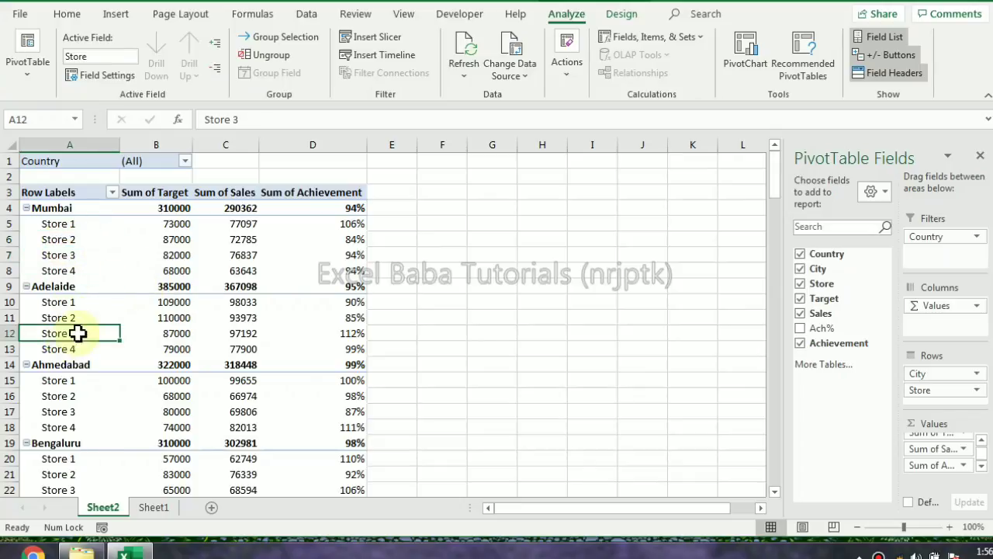
pyautogui.click(69, 400)
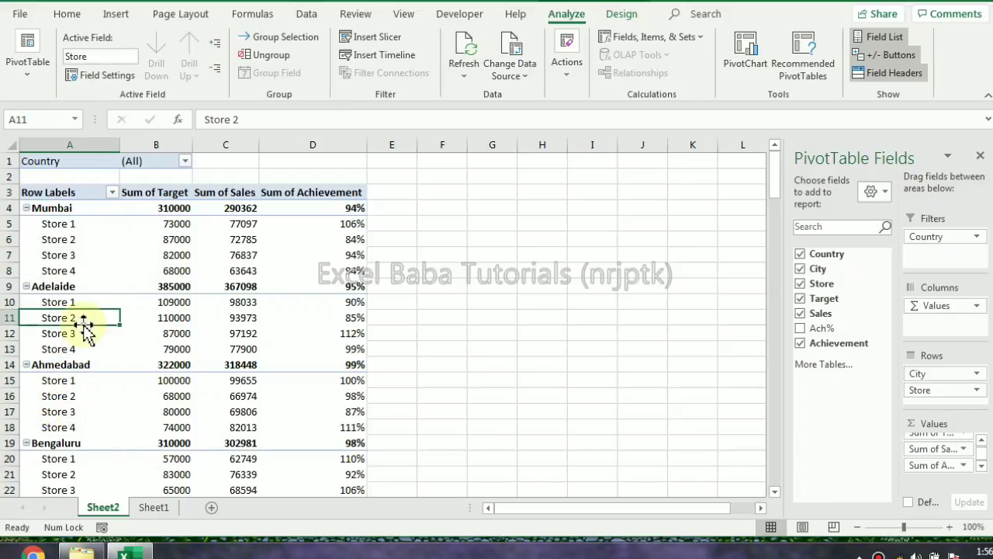
# - Compare the availability of the Calculated Item command for a Sum of Target value cell and for the Mumbai row label
pyautogui.click(186, 239)
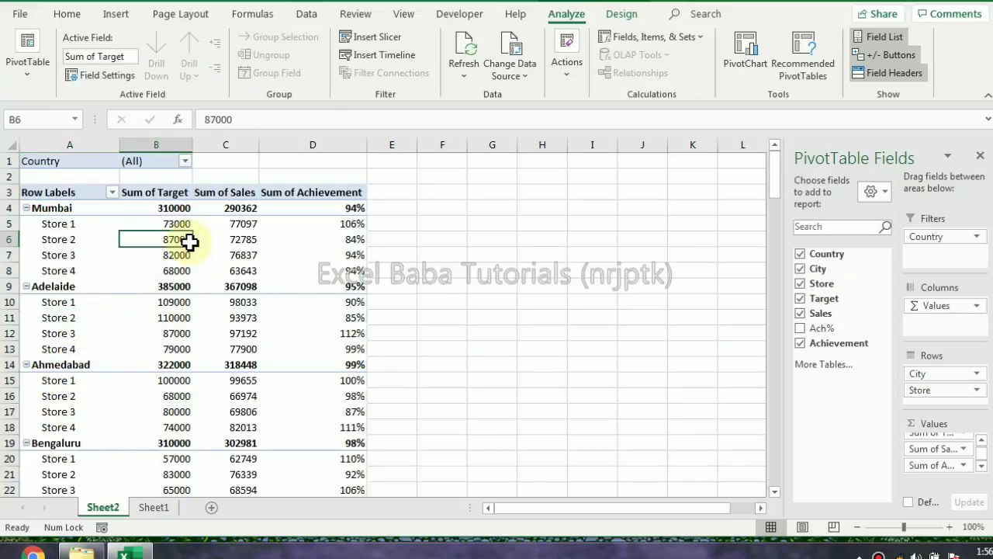
pyautogui.click(625, 39)
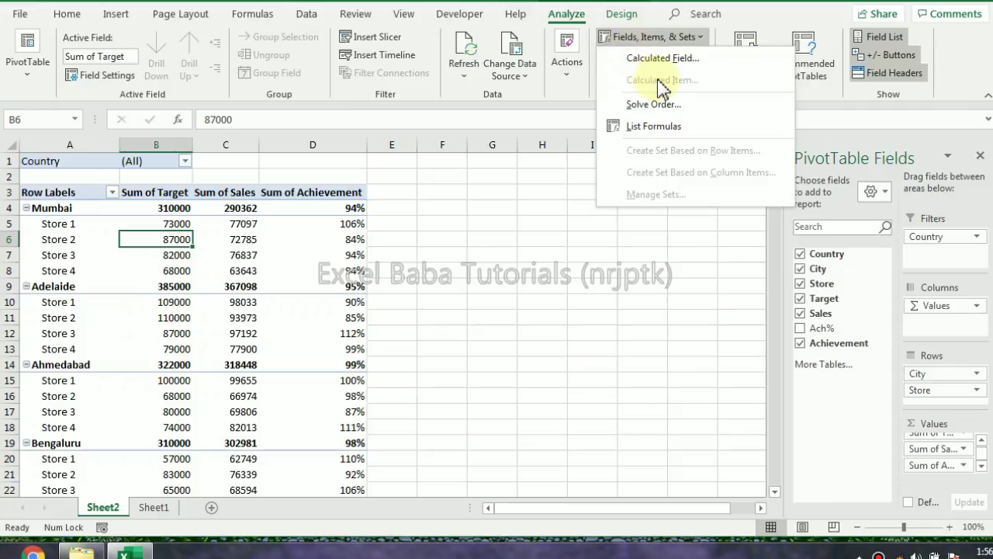
pyautogui.click(75, 247)
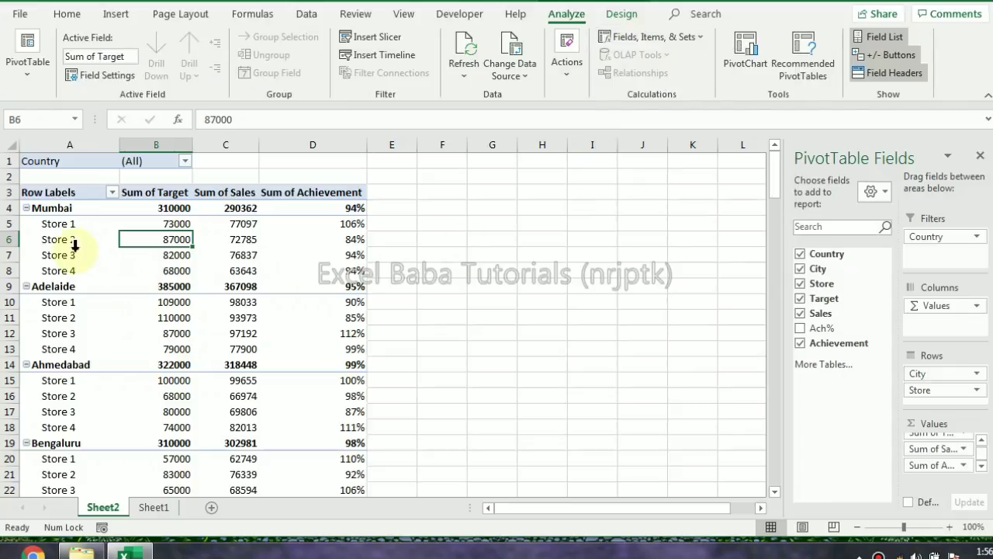
pyautogui.click(75, 245)
pyautogui.click(76, 195)
pyautogui.click(76, 208)
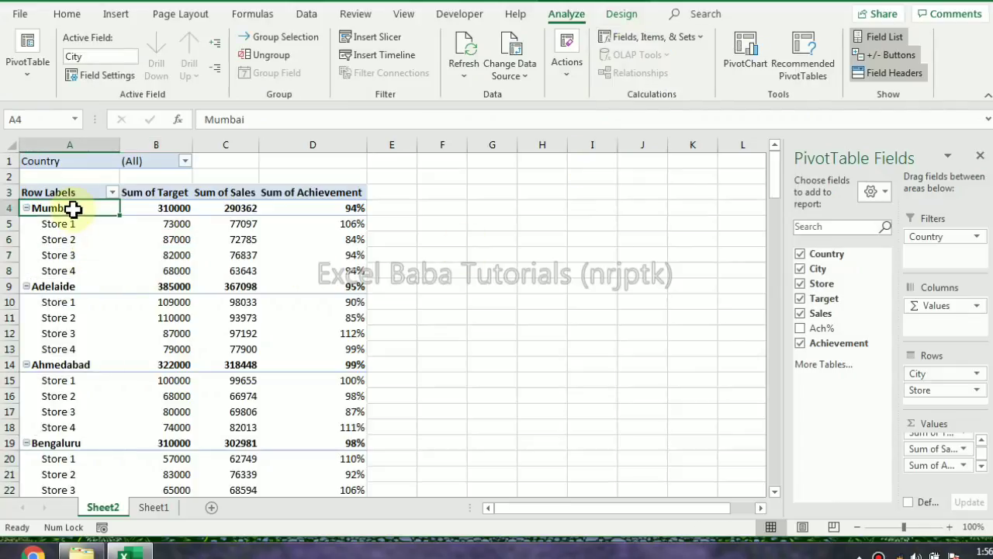
pyautogui.click(656, 39)
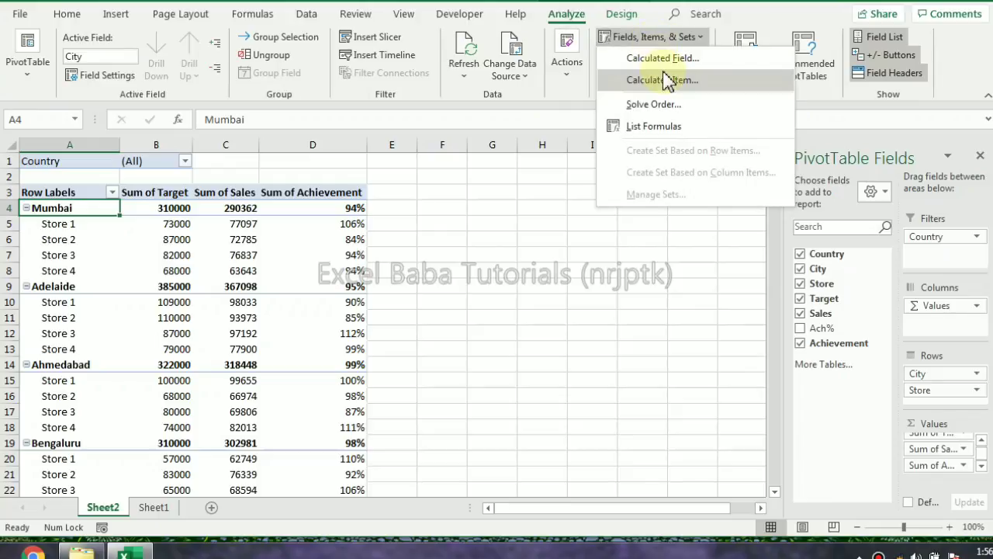
pyautogui.click(43, 256)
pyautogui.click(57, 255)
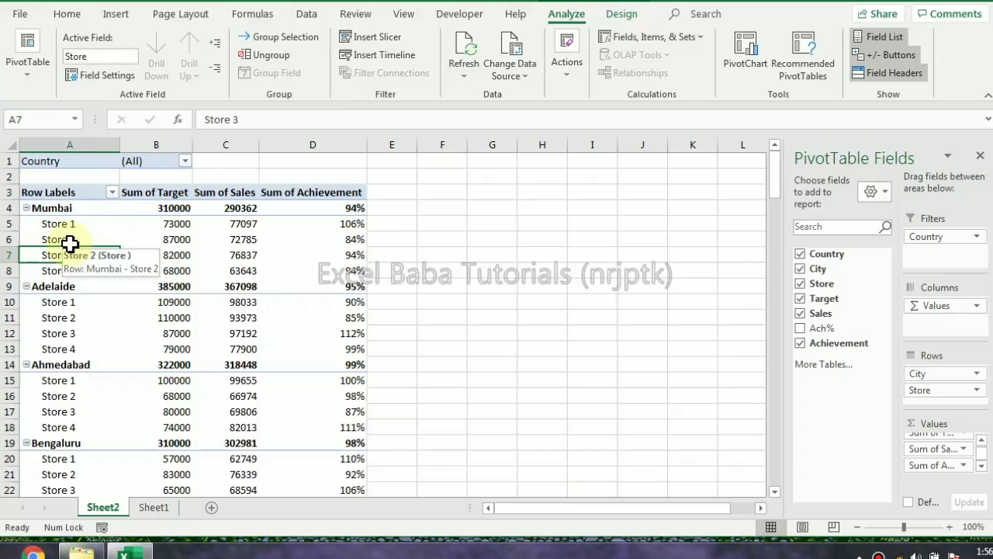
pyautogui.click(71, 208)
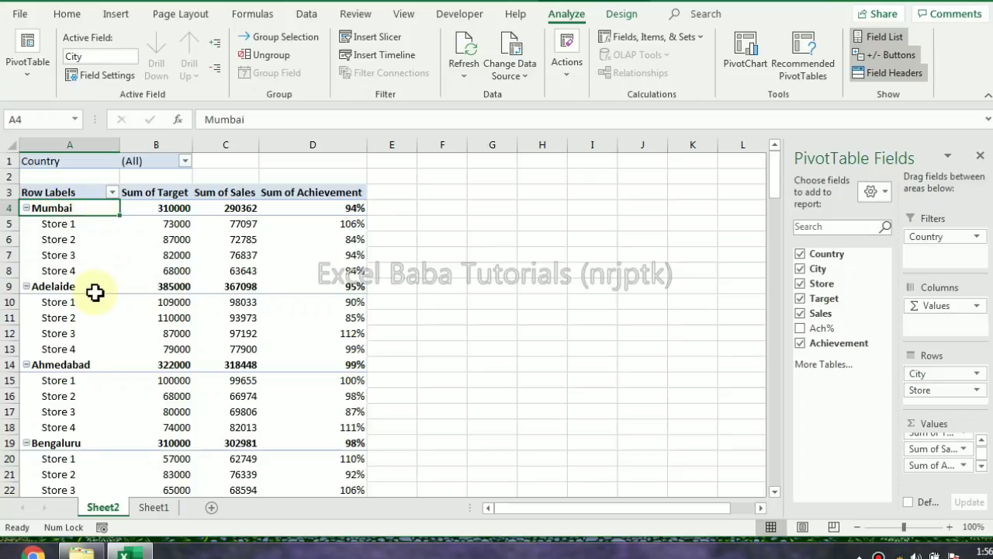
pyautogui.scroll(-3, 119, 366)
pyautogui.scroll(3, 120, 365)
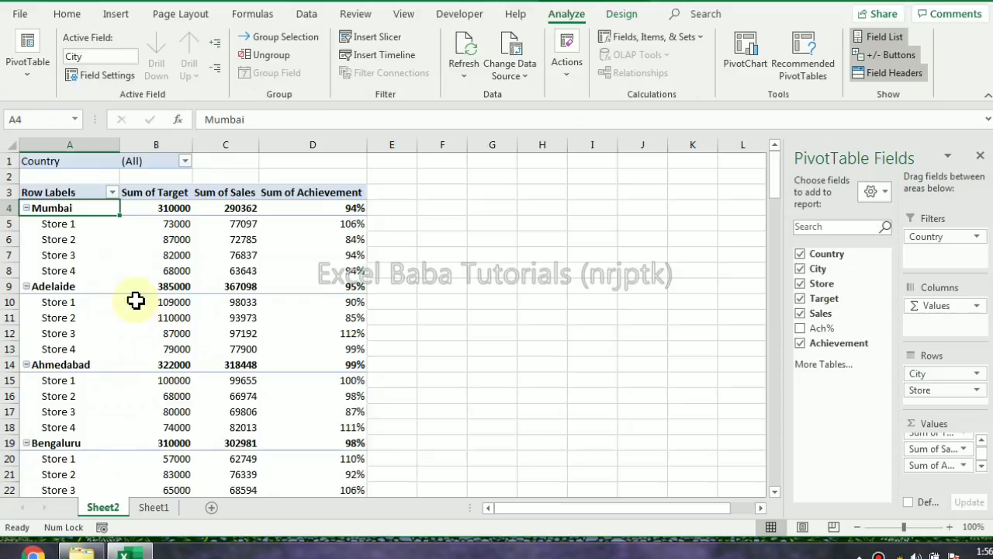
# - Insert a calculated item named Store(12) in the Store field with the formula = 'Store 1' + 'Store 2'
pyautogui.click(63, 253)
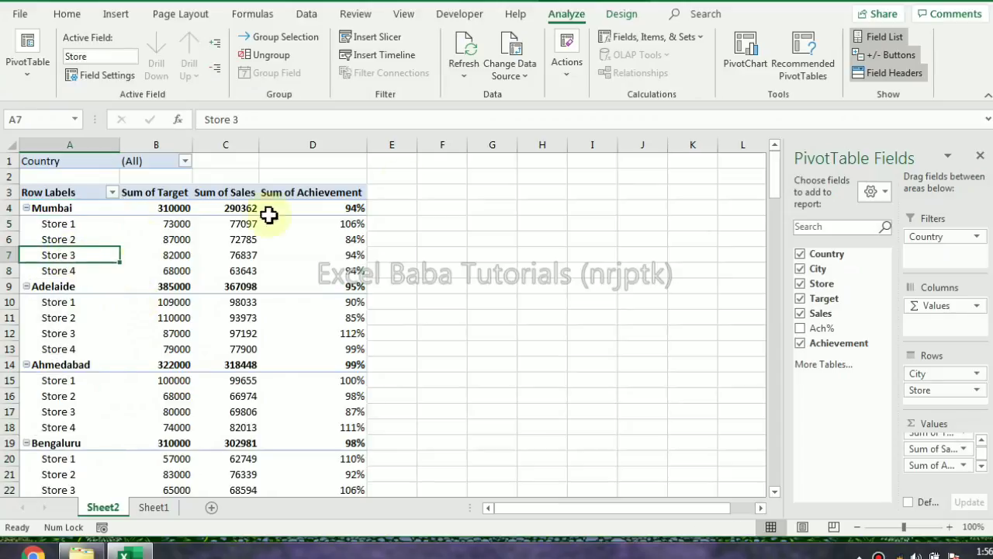
pyautogui.click(625, 38)
pyautogui.click(664, 80)
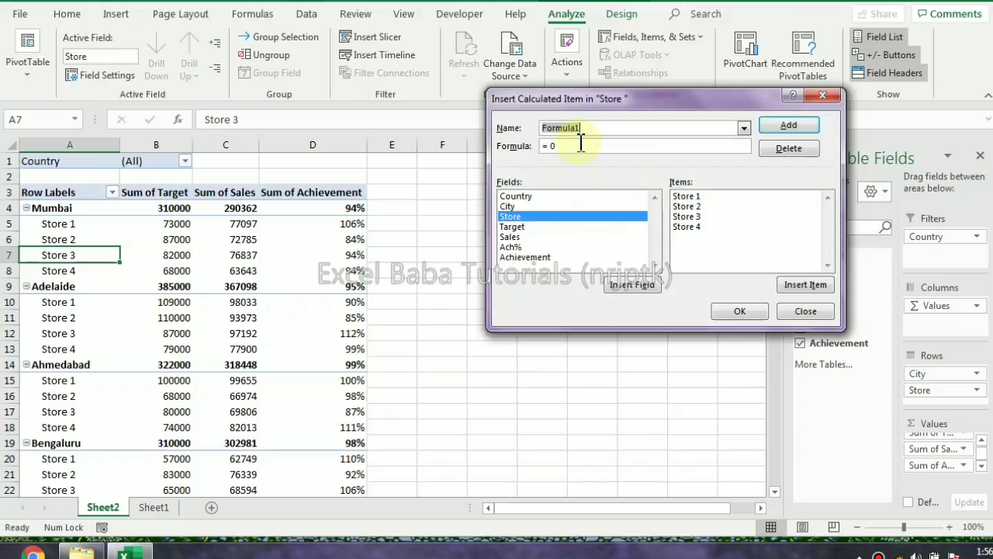
pyautogui.write('Store(12')
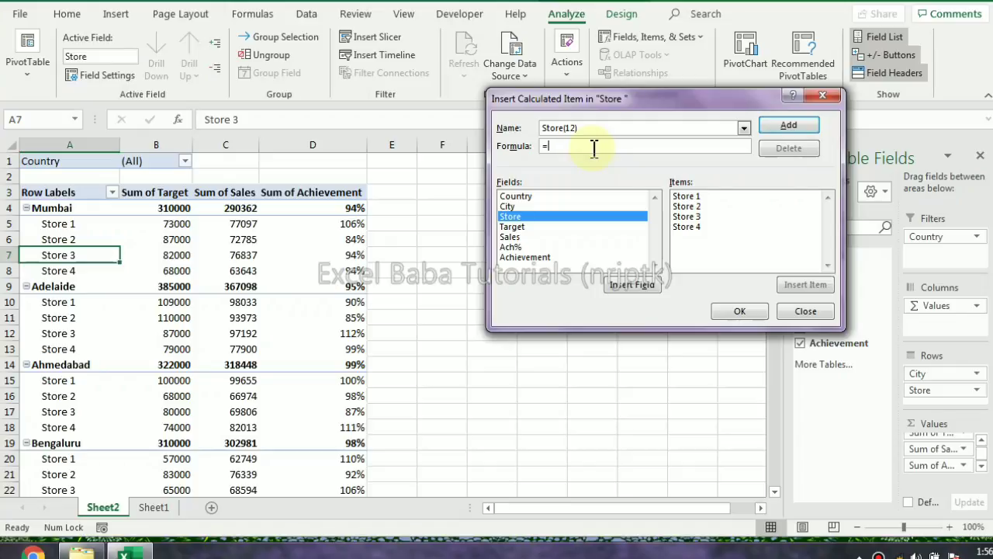
pyautogui.doubleClick(693, 197)
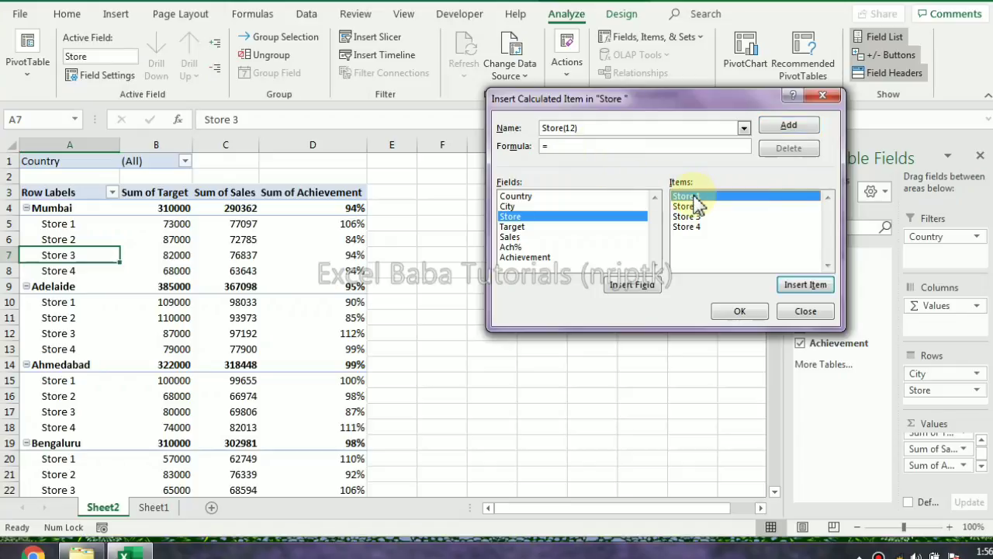
pyautogui.click(618, 149)
pyautogui.write('+')
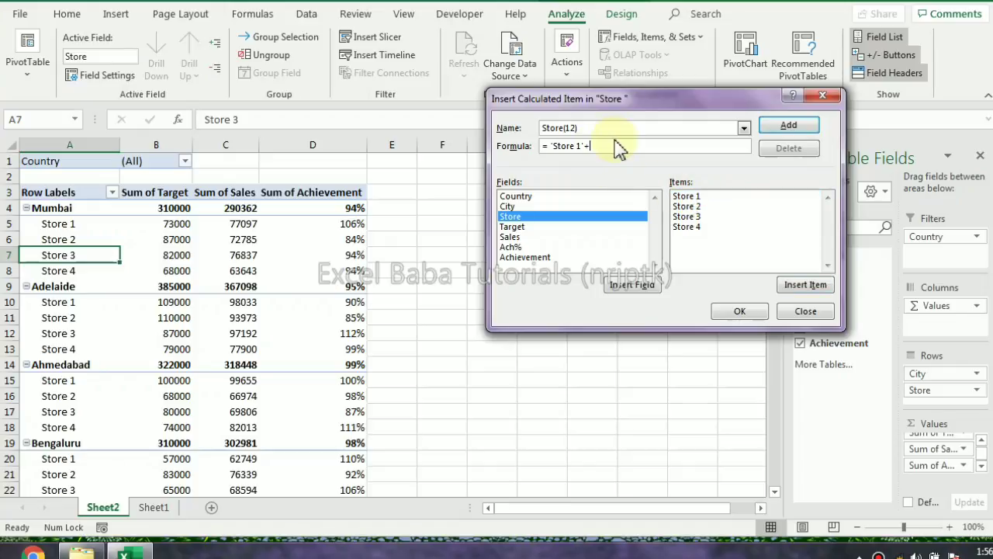
pyautogui.doubleClick(688, 207)
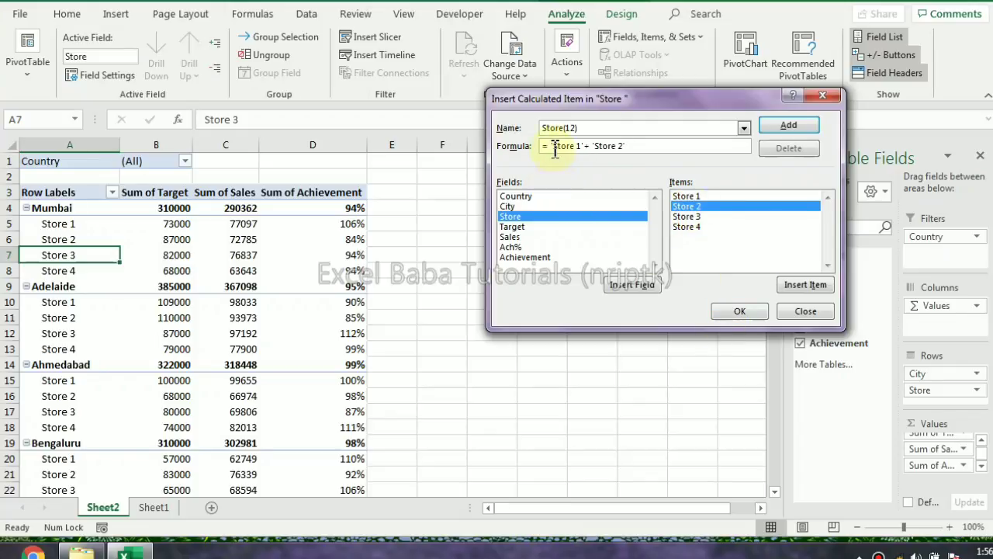
pyautogui.click(740, 310)
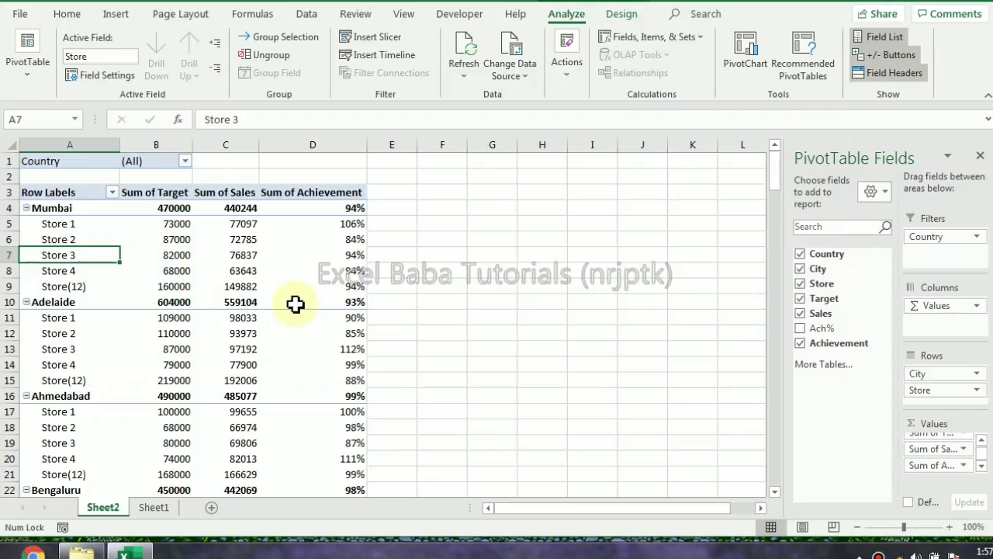
# - Check Mumbai's Store(12) row against the combined targets of Store 1 and Store 2 and of all its store rows
pyautogui.click(75, 287)
pyautogui.click(146, 286)
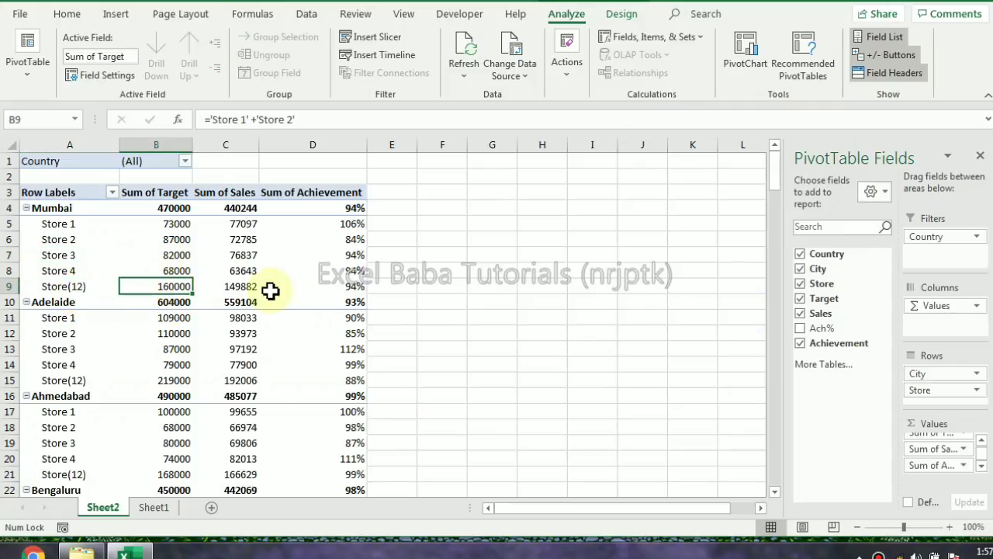
pyautogui.moveTo(178, 224)
pyautogui.mouseDown()
pyautogui.moveTo(156, 236)
pyautogui.moveTo(166, 239)
pyautogui.mouseUp()
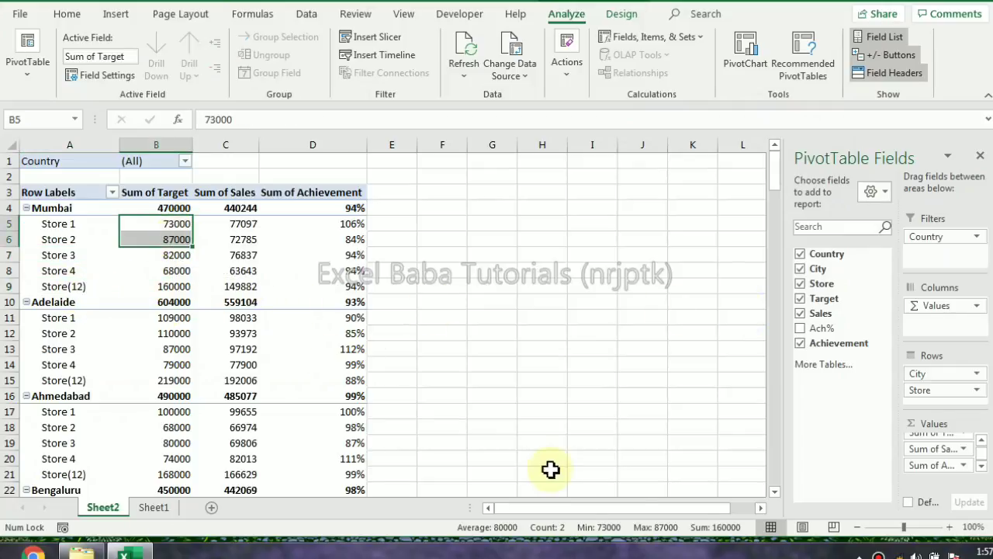
pyautogui.click(170, 288)
pyautogui.moveTo(178, 226); pyautogui.dragTo(176, 287)
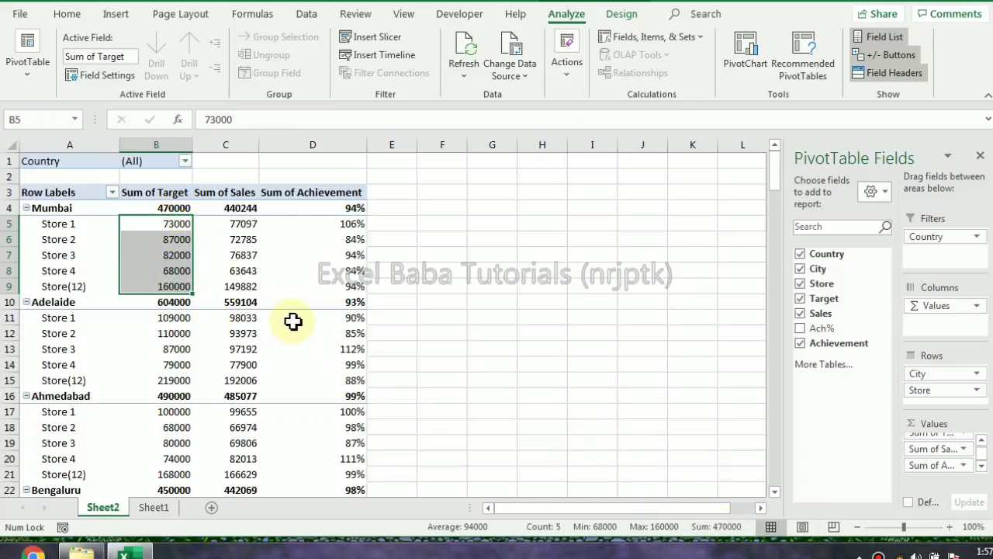
pyautogui.click(181, 271)
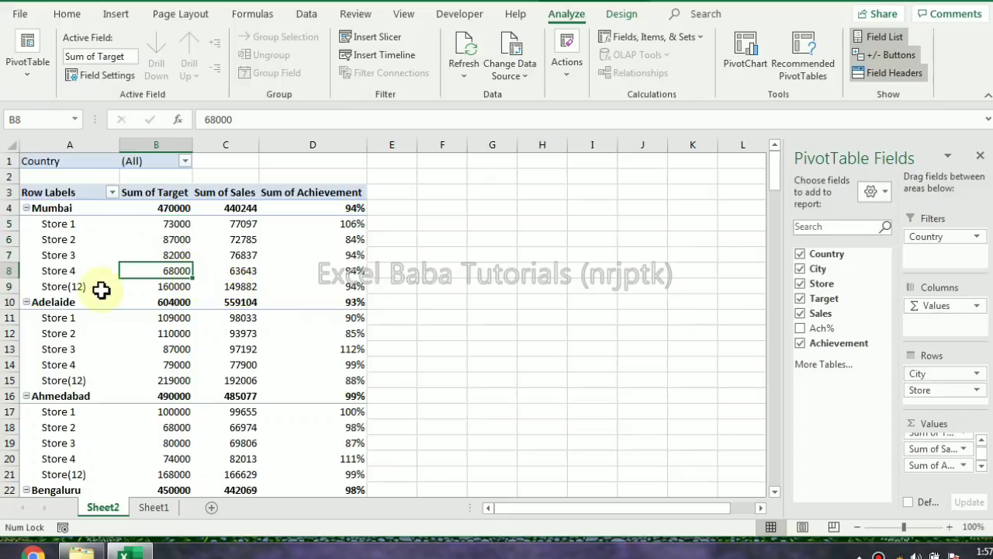
pyautogui.moveTo(55, 288); pyautogui.dragTo(353, 306)
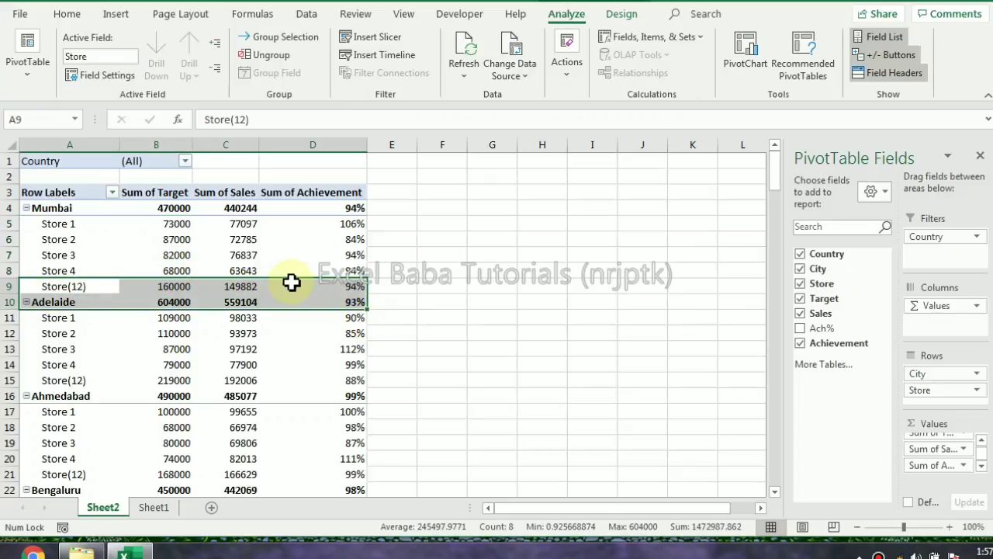
# - Insert a calculated item named MumbaiNAhmedabad in the City field with the formula = Mumbai + Ahmedabad
pyautogui.click(83, 213)
pyautogui.click(653, 42)
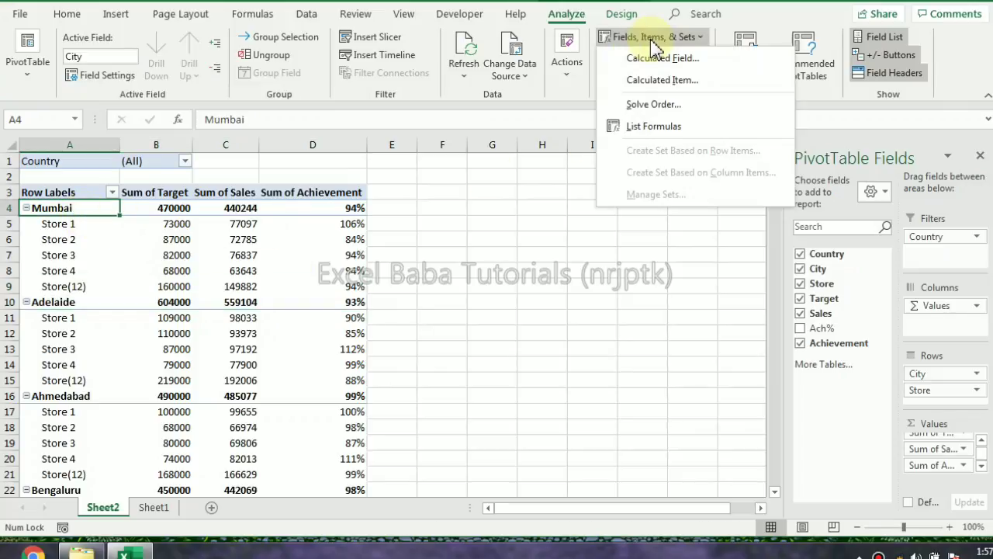
pyautogui.click(657, 80)
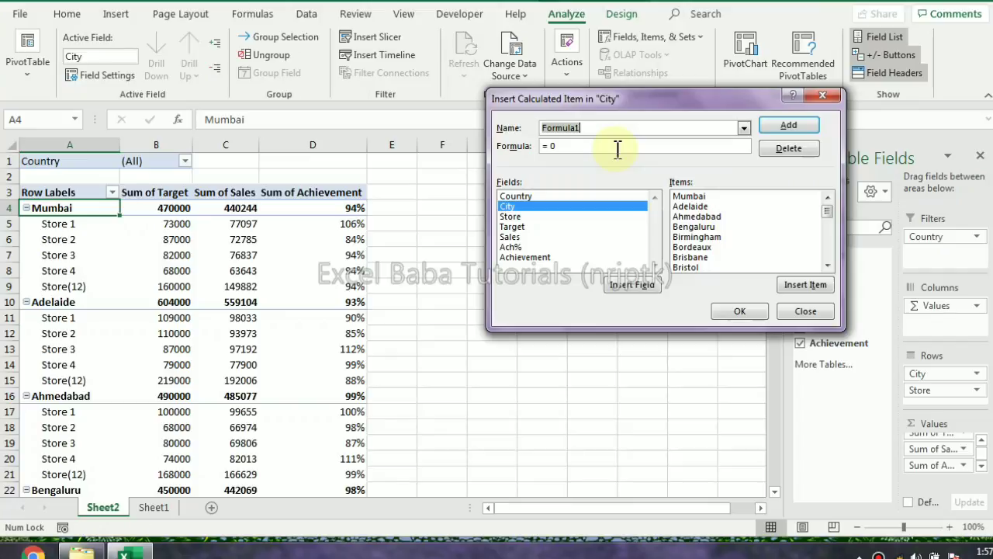
pyautogui.write('MumbaiNAhmedabad')
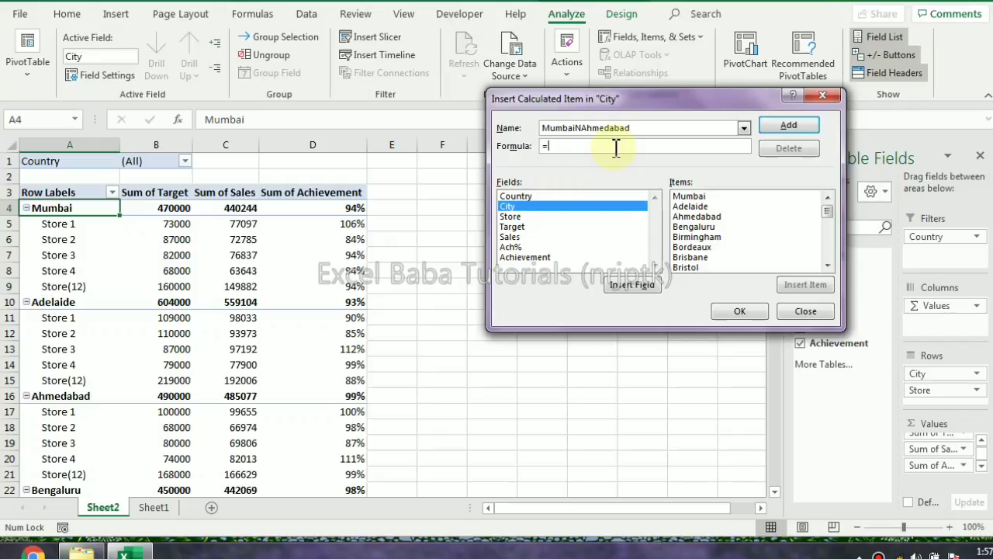
pyautogui.doubleClick(693, 196)
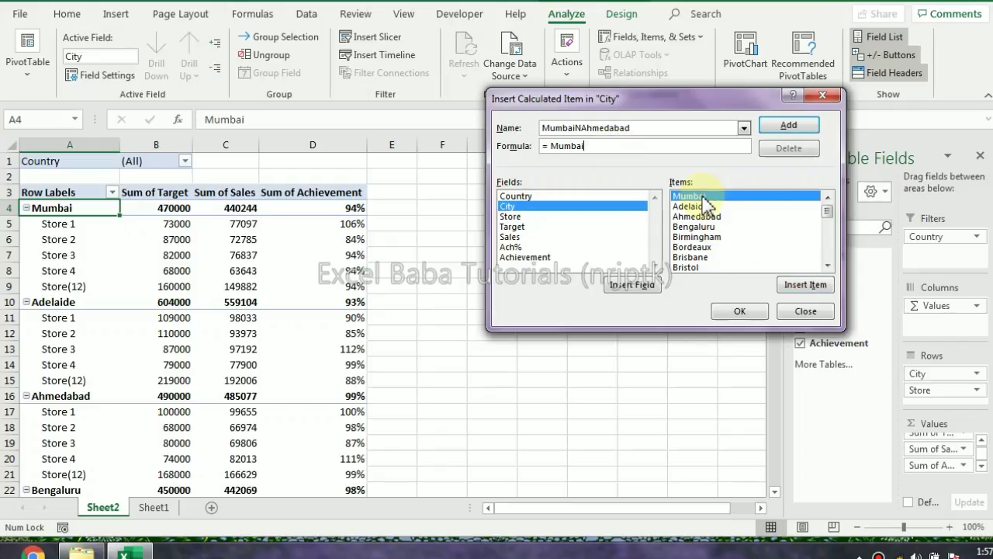
pyautogui.write('+')
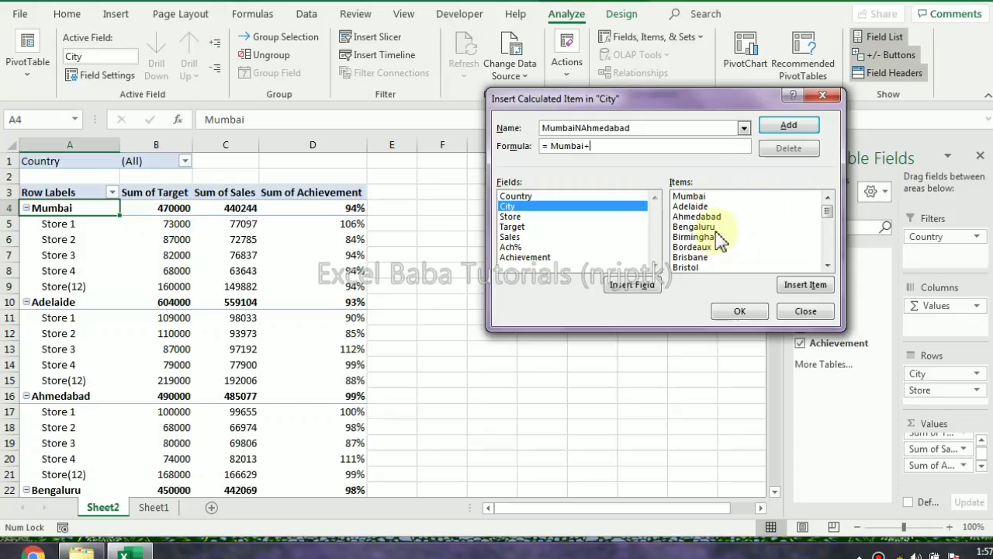
pyautogui.doubleClick(697, 217)
pyautogui.click(737, 310)
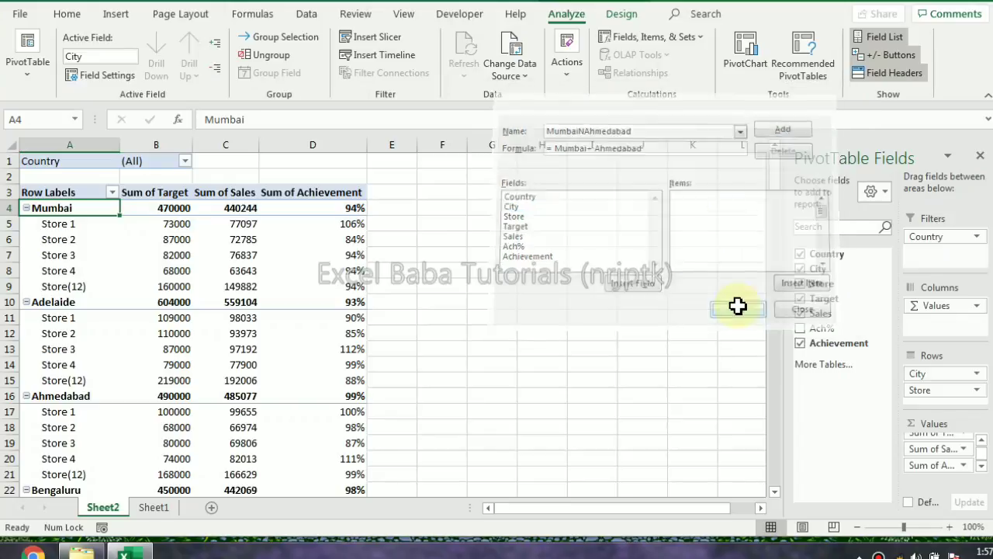
# - Look for the MumbaiNAhmedabad item among the last city rows of the pivot table
pyautogui.scroll(-1, 89, 255)
pyautogui.scroll(1, 92, 323)
pyautogui.scroll(-20, 91, 323)
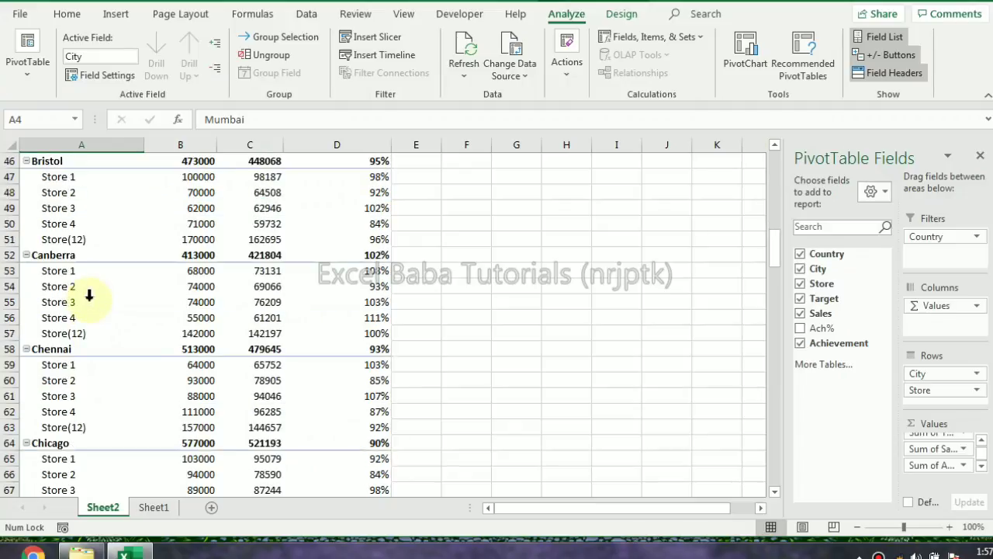
pyautogui.scroll(-20, 88, 295)
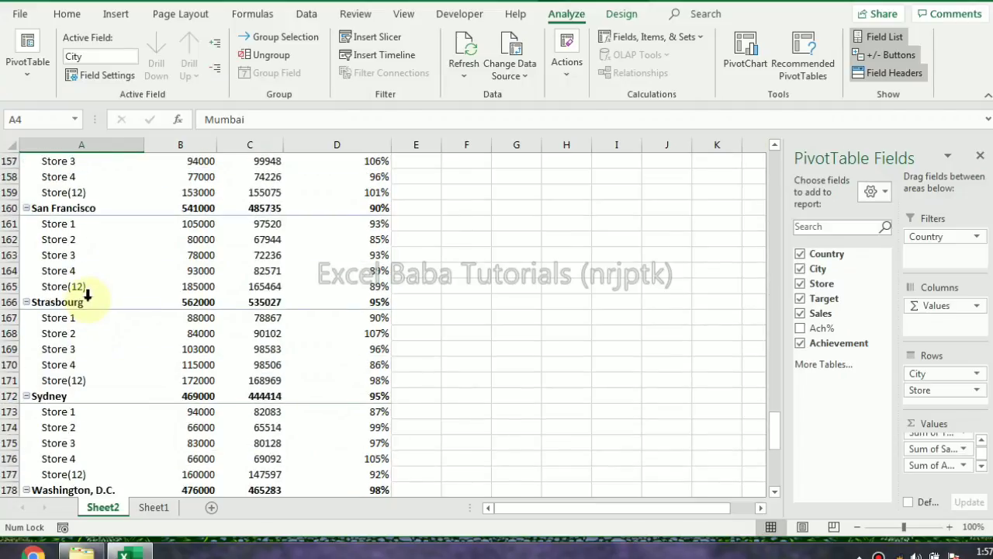
pyautogui.click(48, 255)
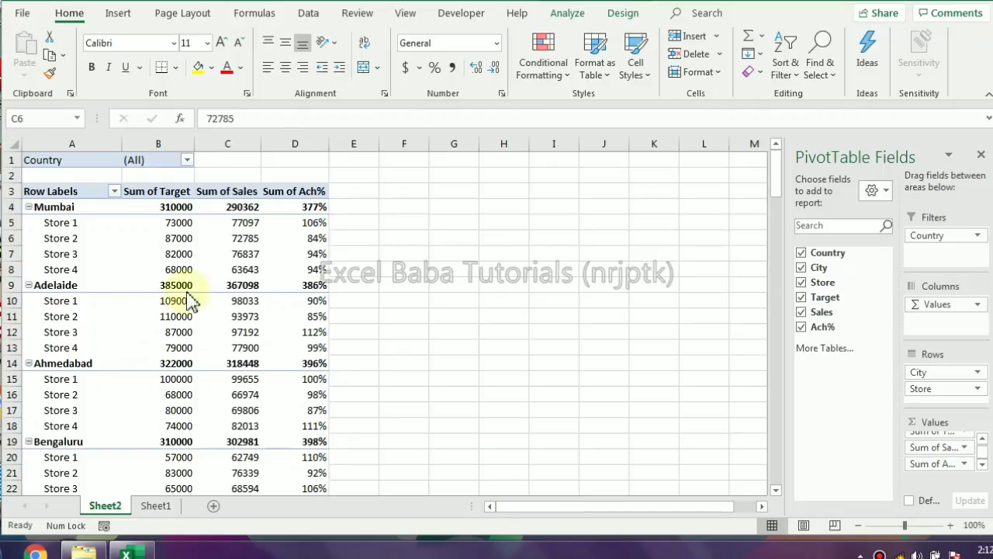
# - Add a Greater Than 75000 rule with Green Fill with Dark Green Text to the Sum of Sales cell of Mumbai's Store 2
pyautogui.click(200, 238)
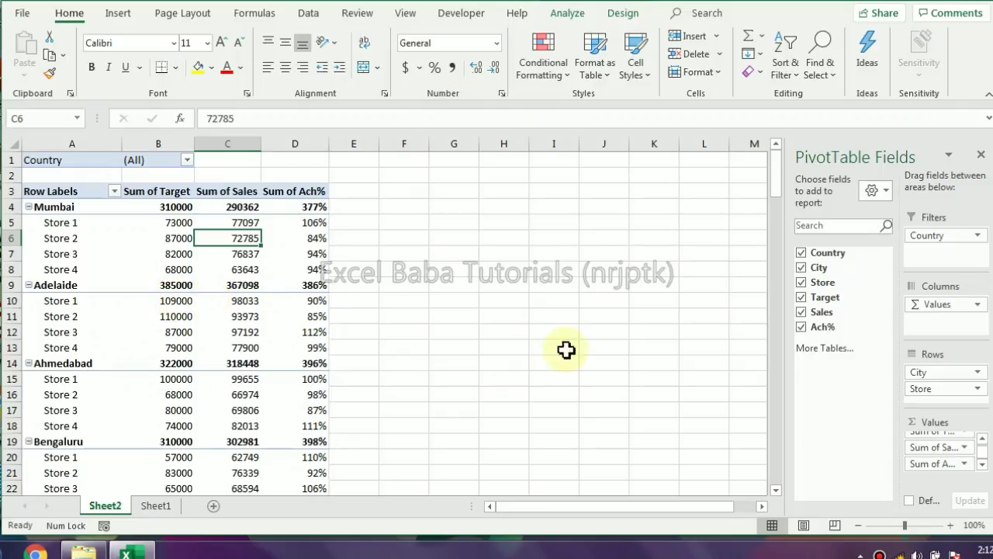
pyautogui.click(556, 76)
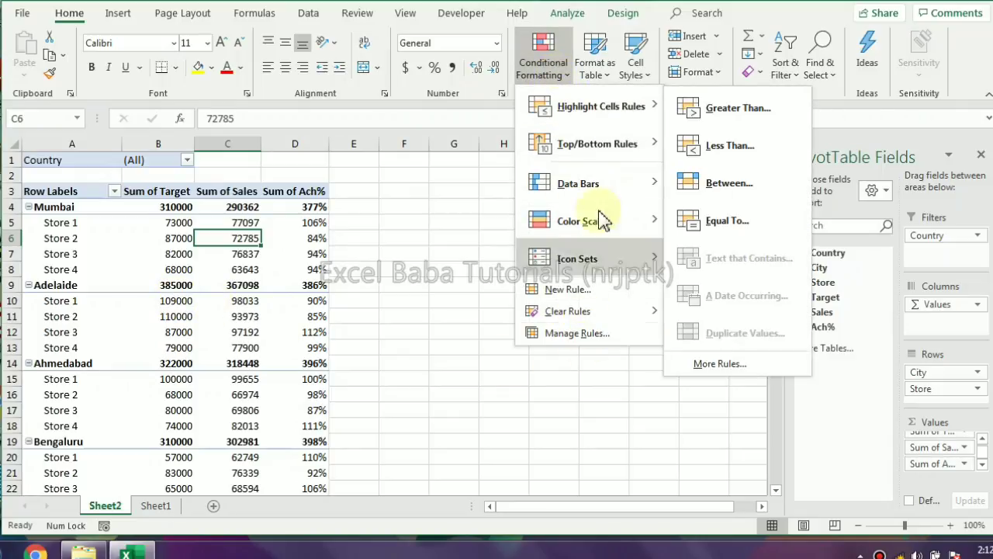
pyautogui.click(721, 108)
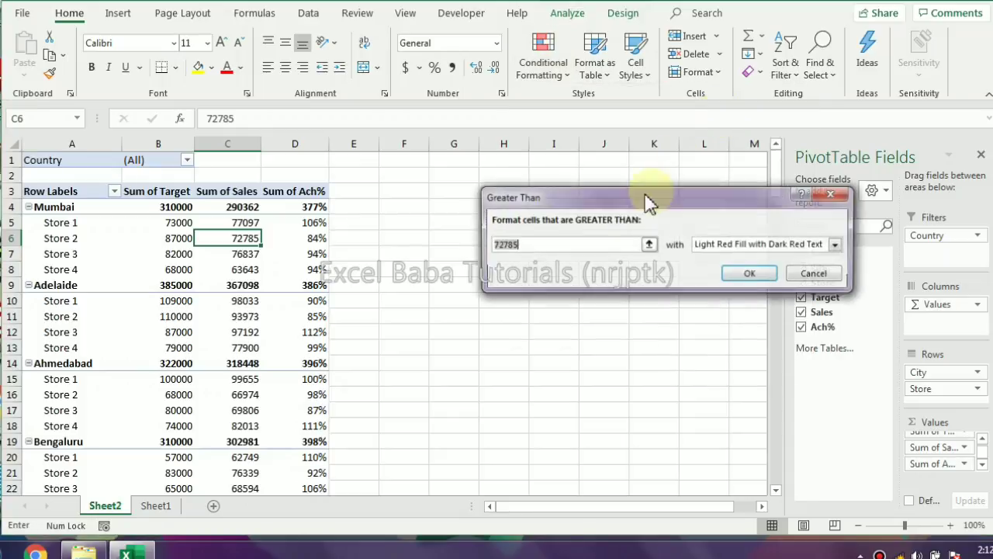
pyautogui.write('75000')
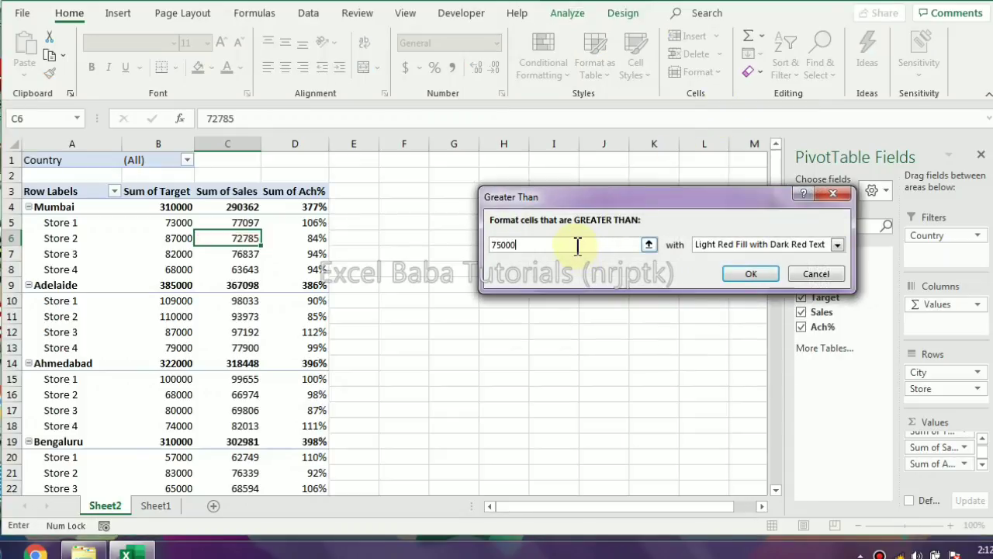
pyautogui.click(739, 247)
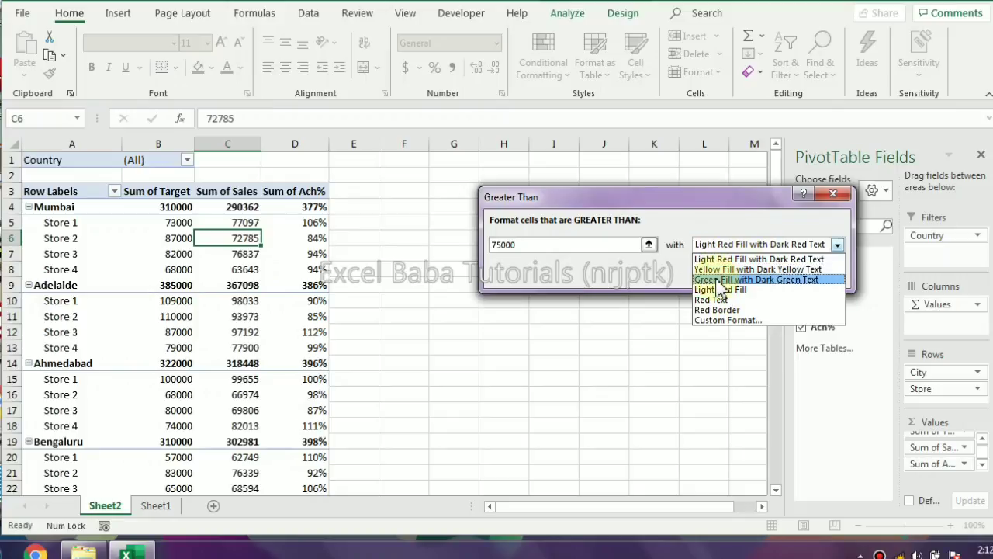
pyautogui.click(719, 278)
pyautogui.click(747, 273)
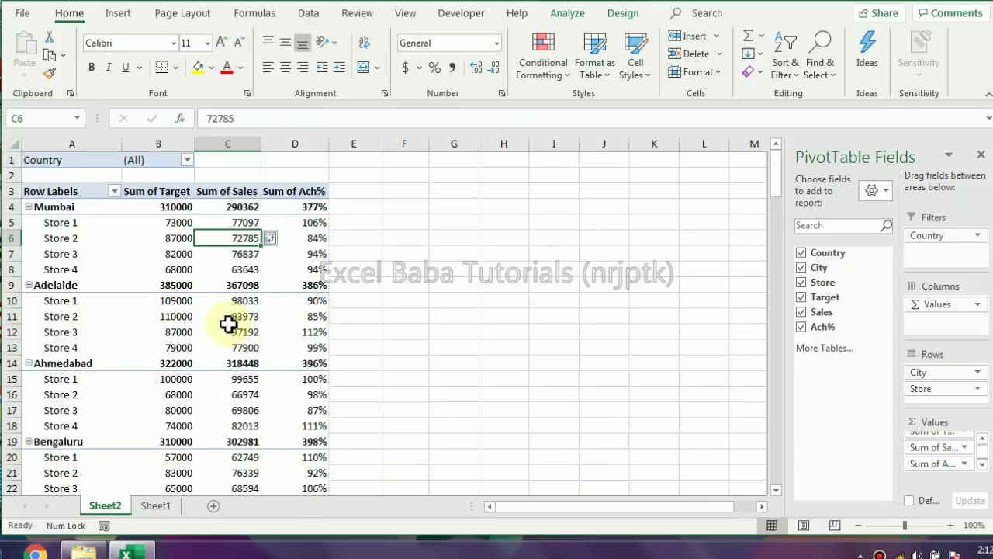
# - Extend the greater-than rule to all cells showing "Sum of Sales" values and check Adelaide's store and city cells
pyautogui.click(284, 239)
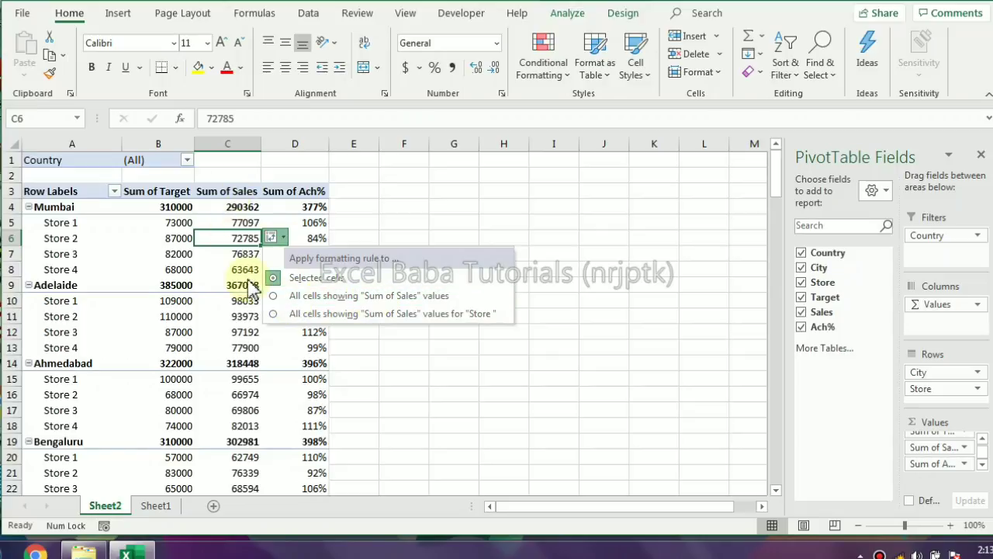
pyautogui.click(324, 295)
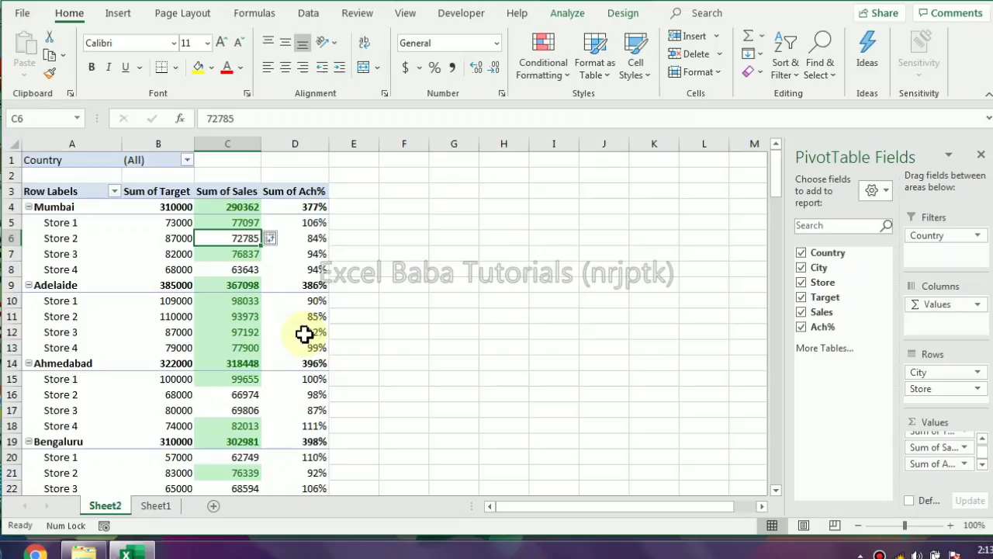
pyautogui.click(235, 333)
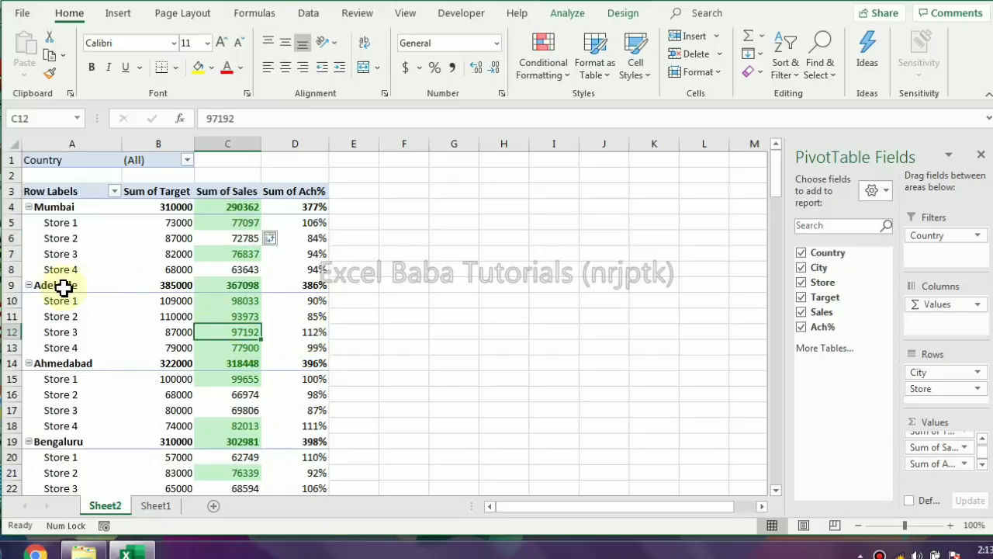
pyautogui.click(231, 286)
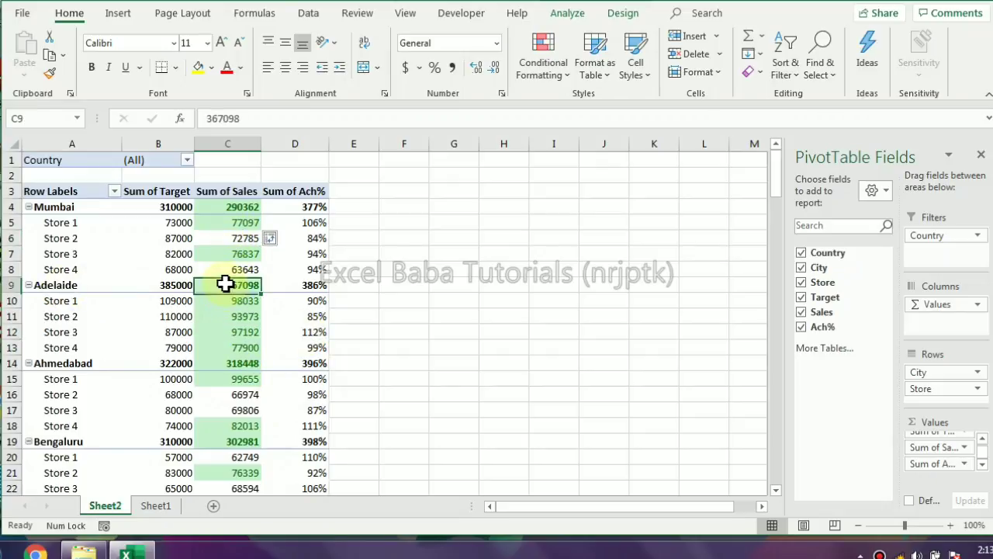
# - Apply the greater-than rule to all cells showing "Sum of Sales" values for "Store" and check the highlighting across the cities
pyautogui.click(240, 239)
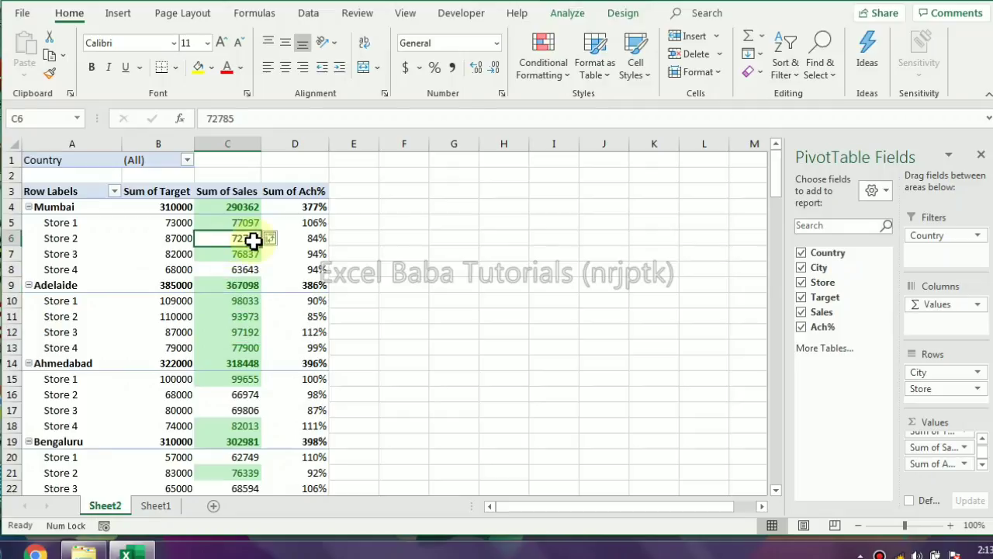
pyautogui.click(282, 239)
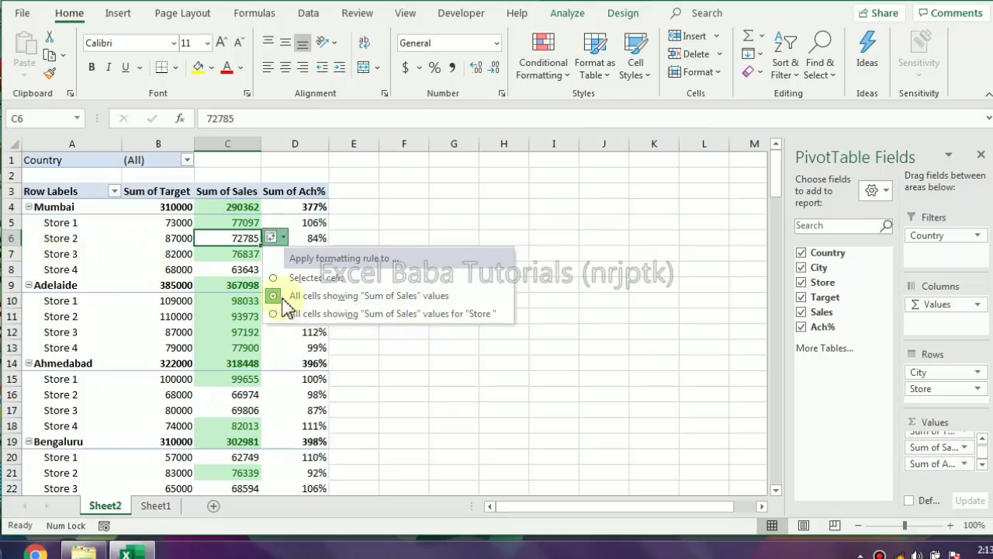
pyautogui.click(316, 313)
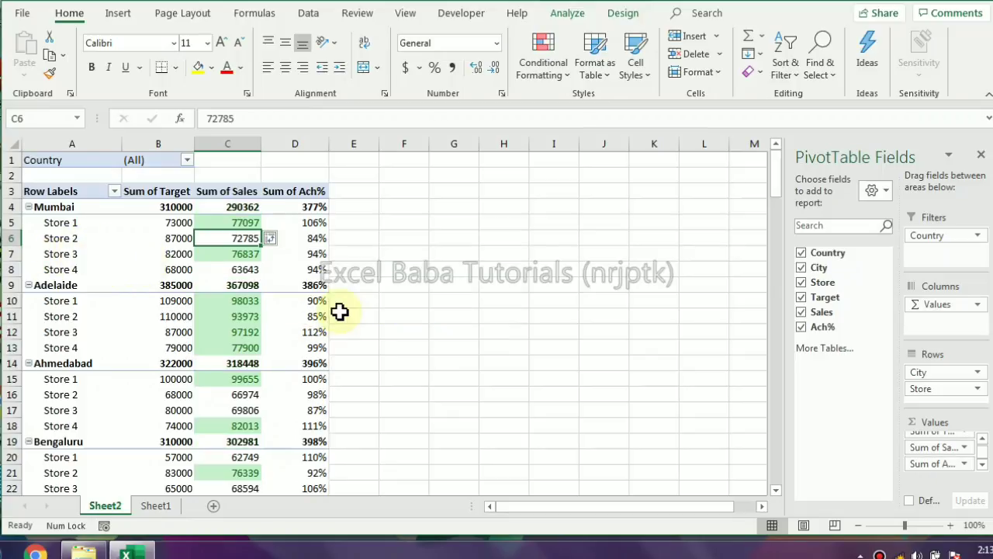
pyautogui.click(231, 286)
pyautogui.scroll(-2, 252, 317)
pyautogui.scroll(2, 252, 317)
pyautogui.scroll(-6, 252, 317)
pyautogui.scroll(-20, 253, 317)
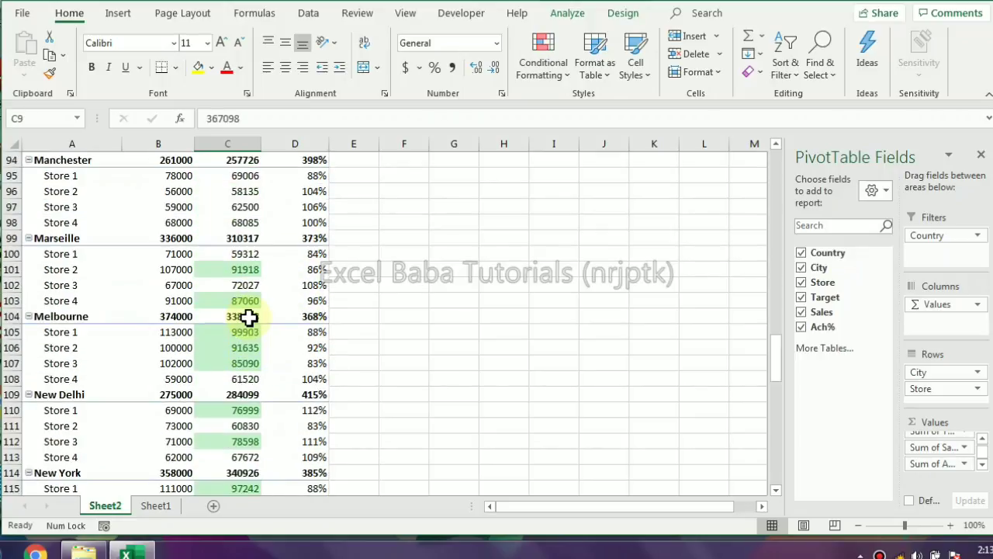
pyautogui.scroll(20, 238, 399)
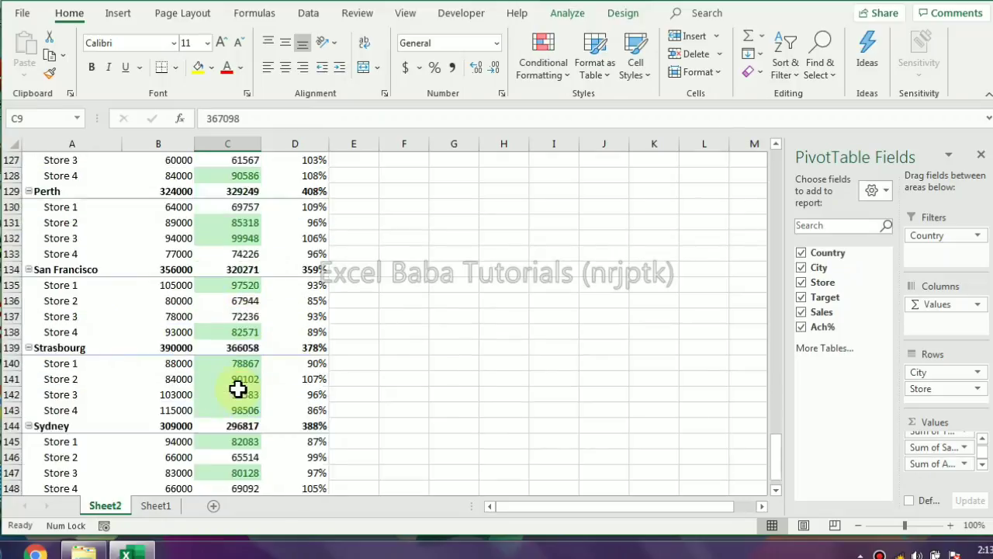
pyautogui.scroll(14, 237, 390)
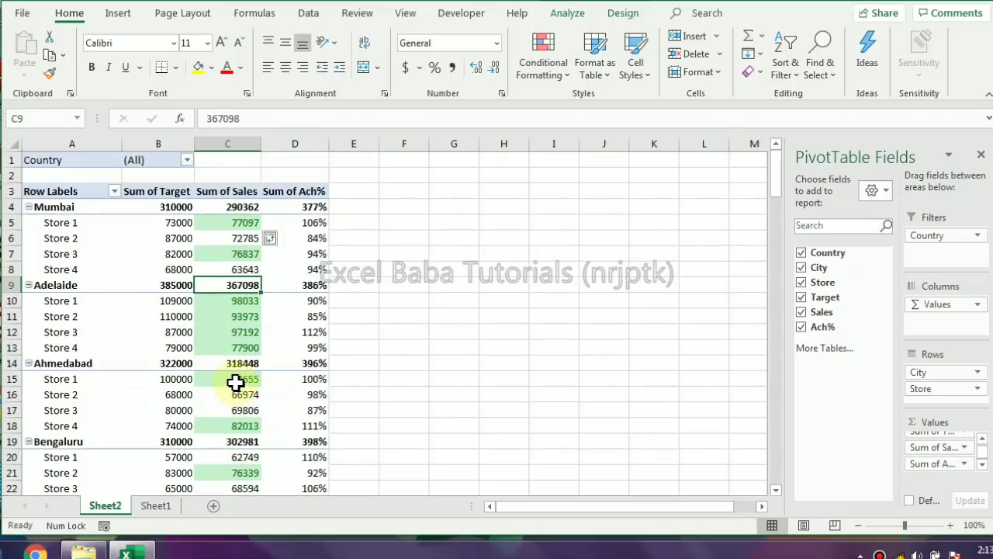
# - Add green gradient data bars to all cells showing "Sum of Ach%" values for "Store", starting from Mumbai's Store 2
pyautogui.click(310, 235)
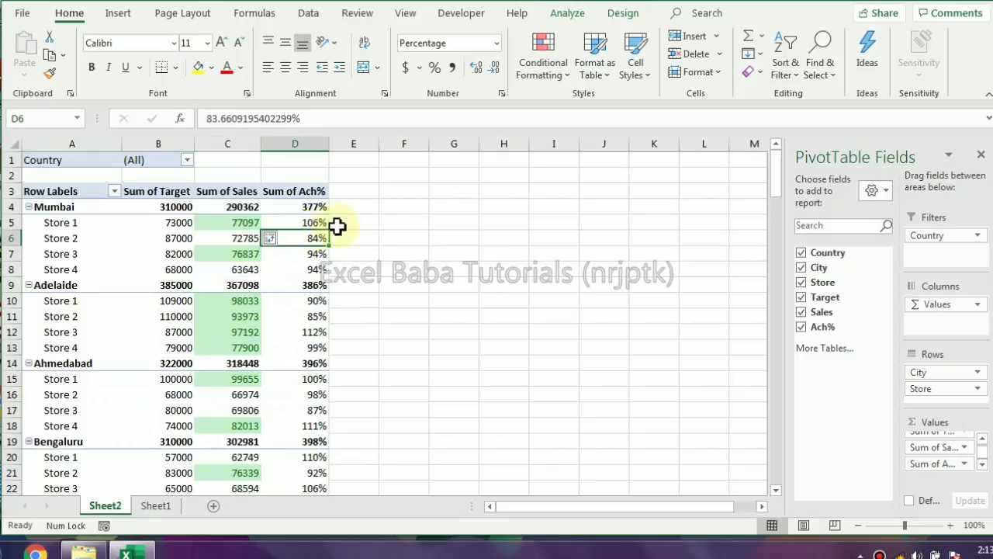
pyautogui.click(557, 77)
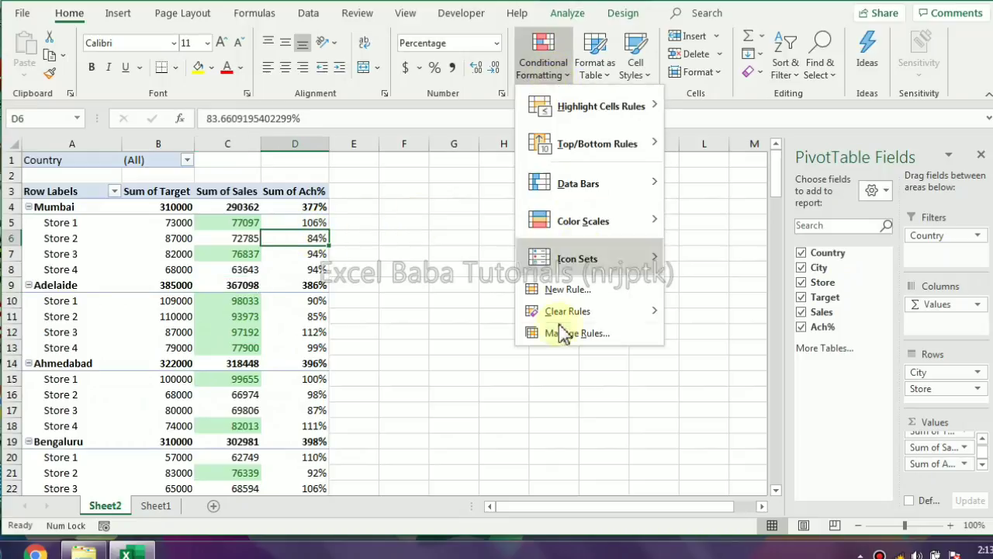
pyautogui.moveTo(619, 186)
pyautogui.click(711, 203)
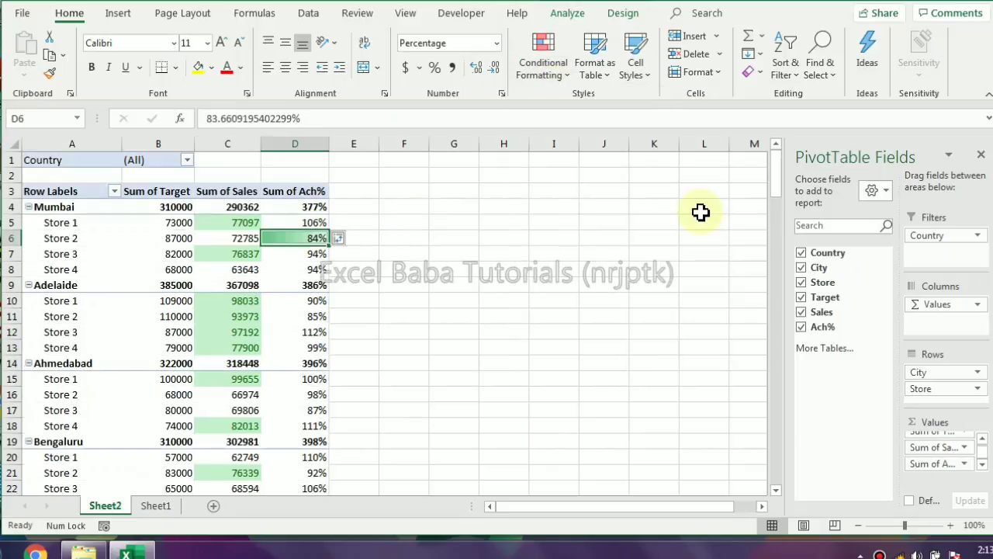
pyautogui.click(347, 238)
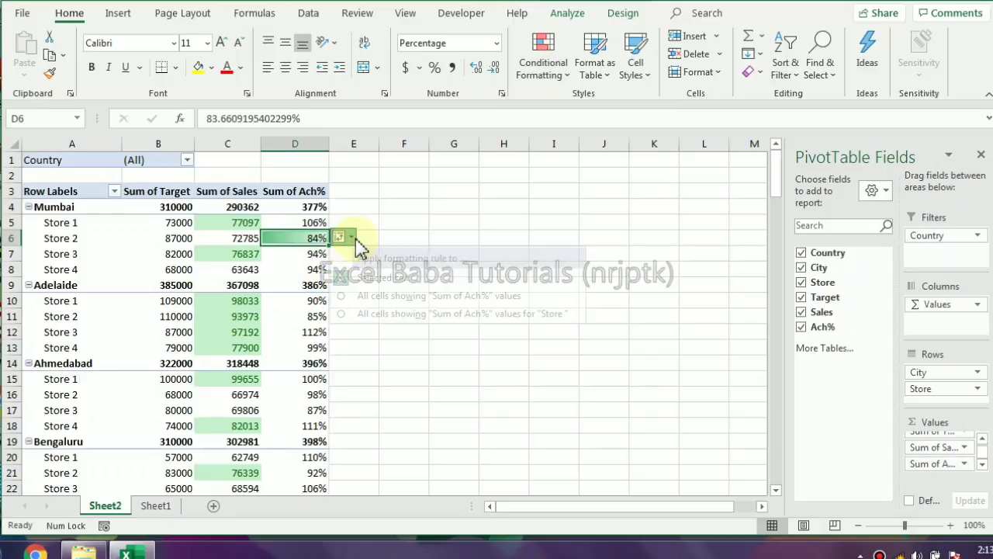
pyautogui.click(382, 315)
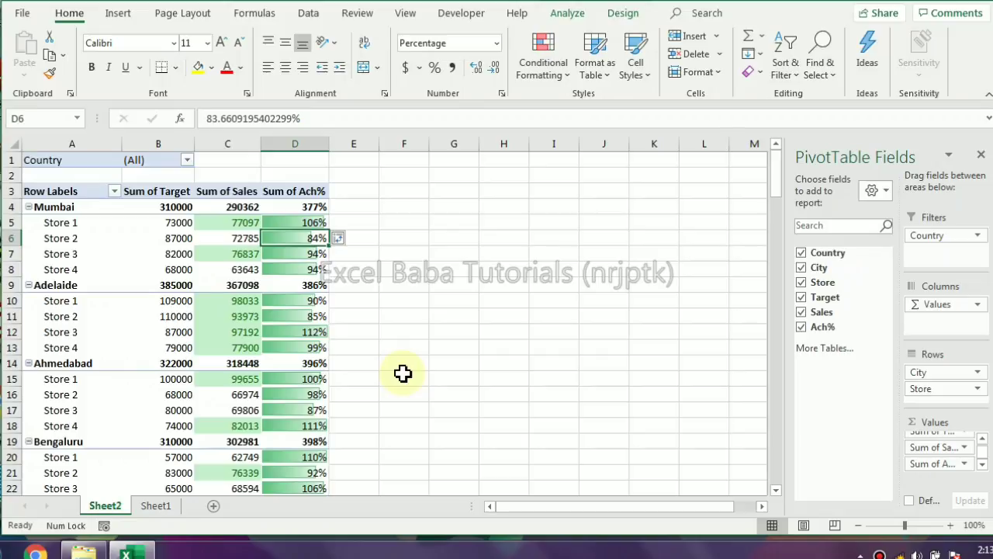
# - Insert a PivotChart on a new worksheet from the sales data in Sheet1!$A$1:$F$121
pyautogui.click(569, 557)
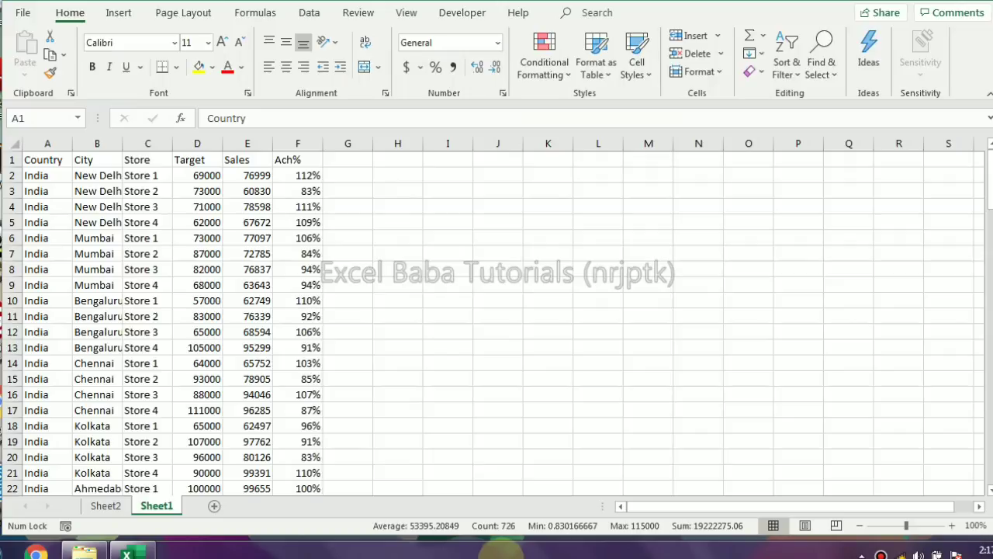
pyautogui.click(208, 210)
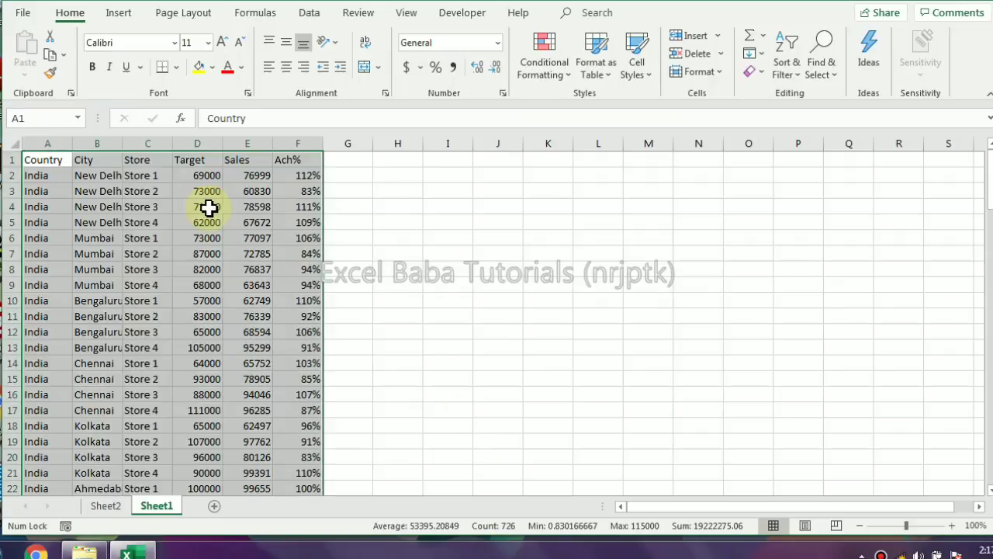
pyautogui.click(121, 15)
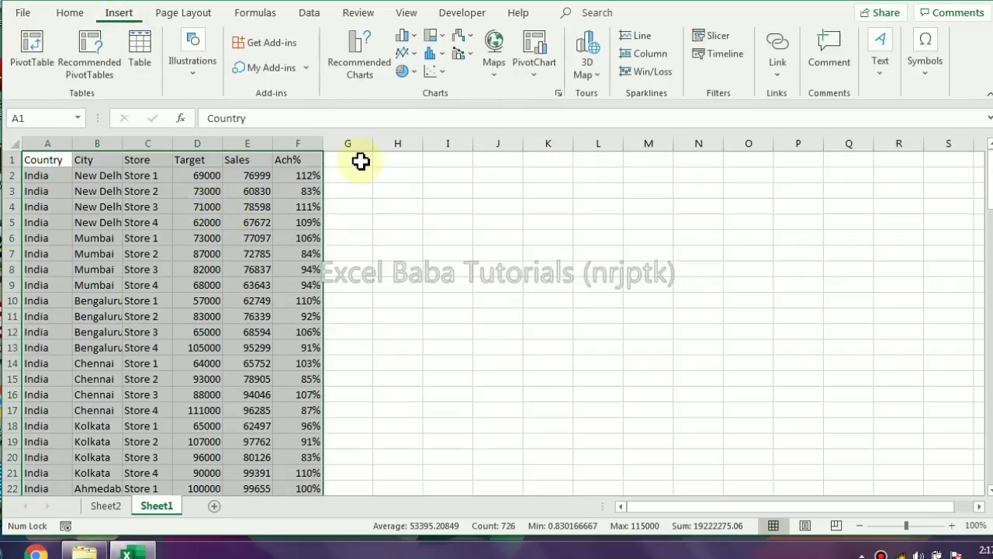
pyautogui.click(541, 52)
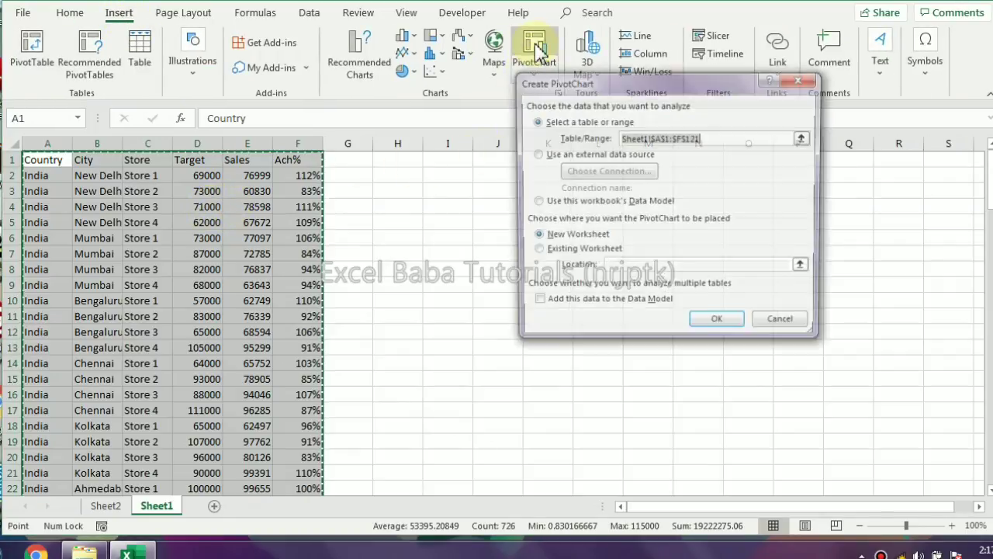
pyautogui.click(712, 326)
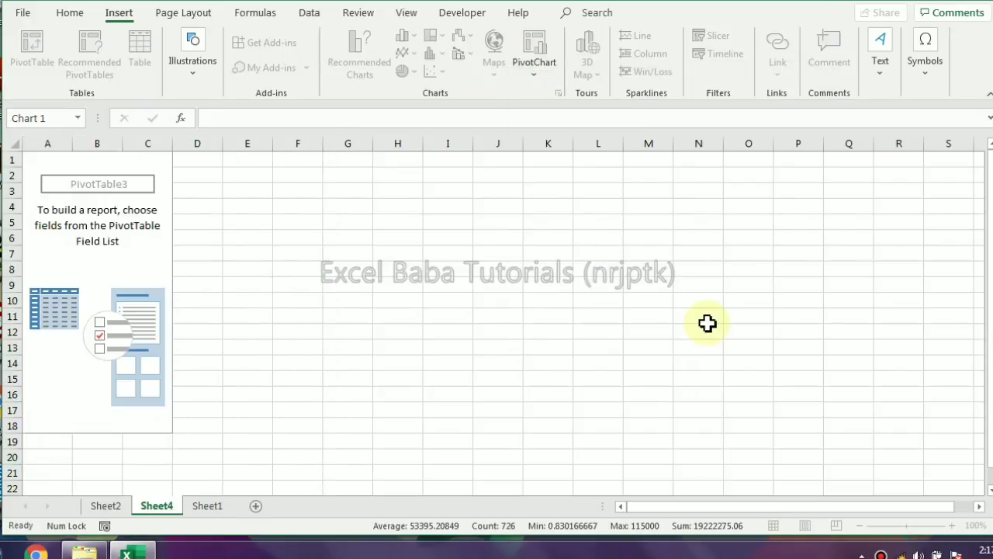
# - Compare the field list areas of the empty pivot table with those of the empty pivot chart
pyautogui.click(103, 241)
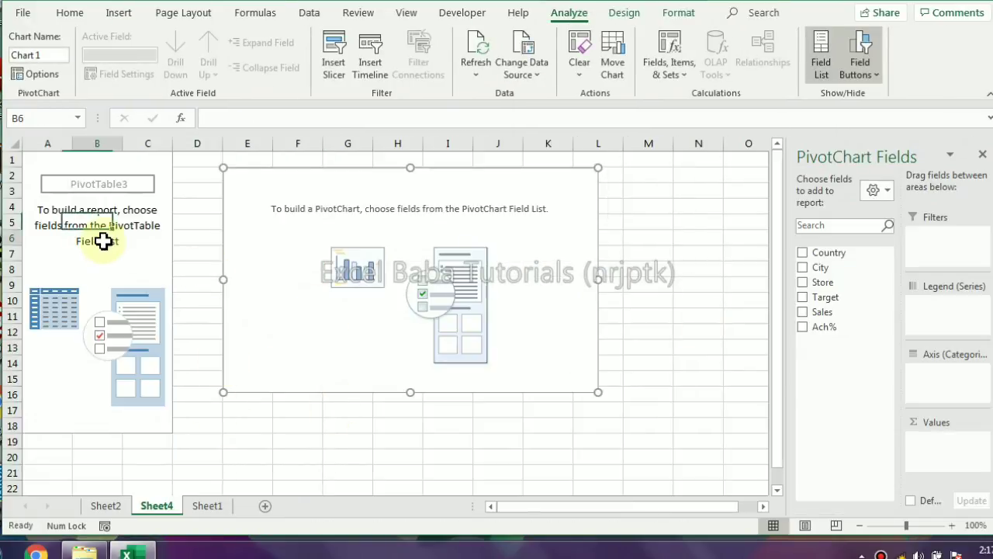
pyautogui.click(378, 276)
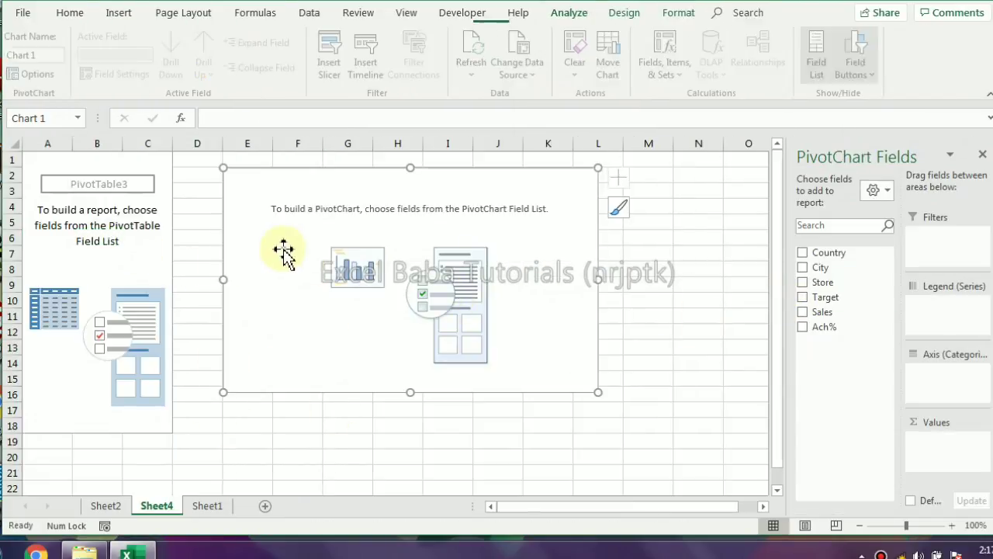
pyautogui.click(98, 271)
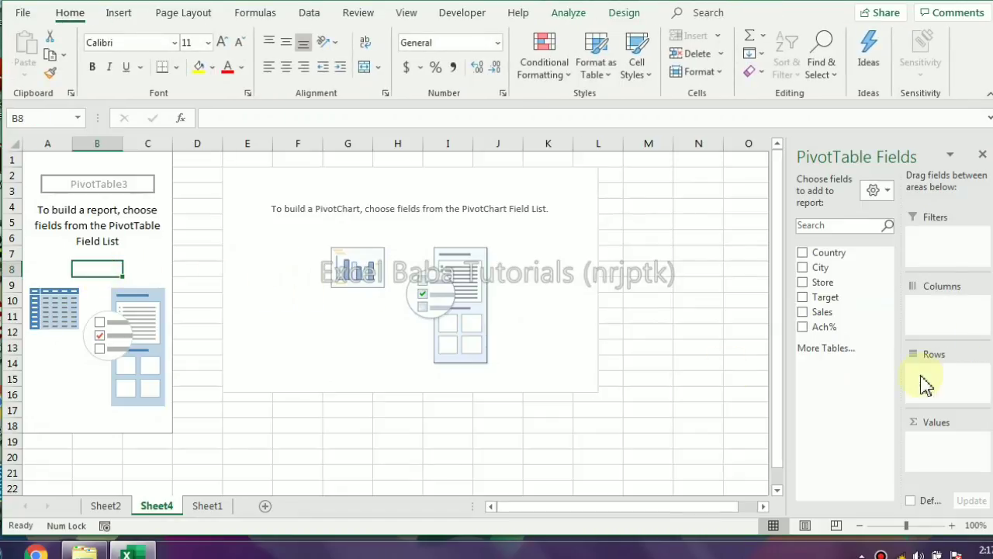
pyautogui.click(275, 257)
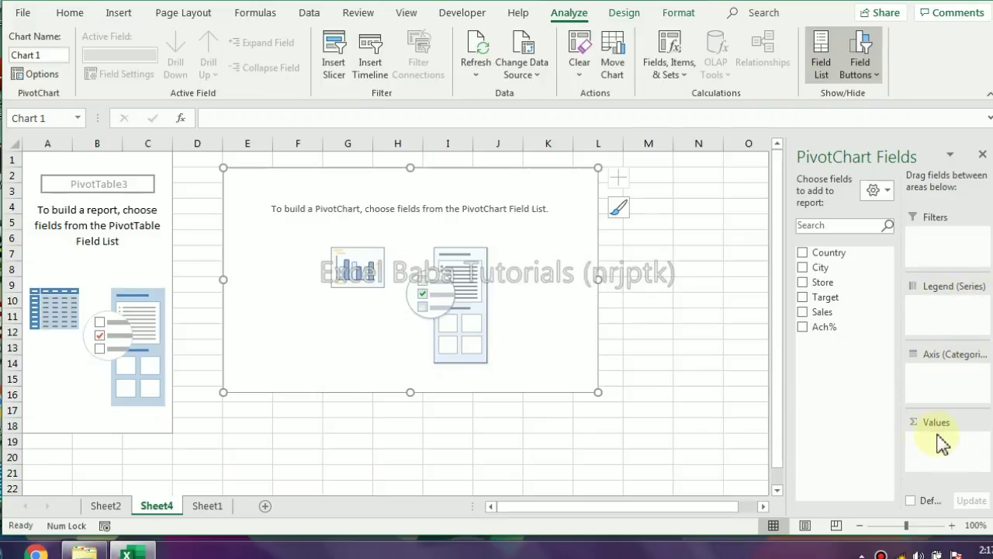
pyautogui.click(118, 285)
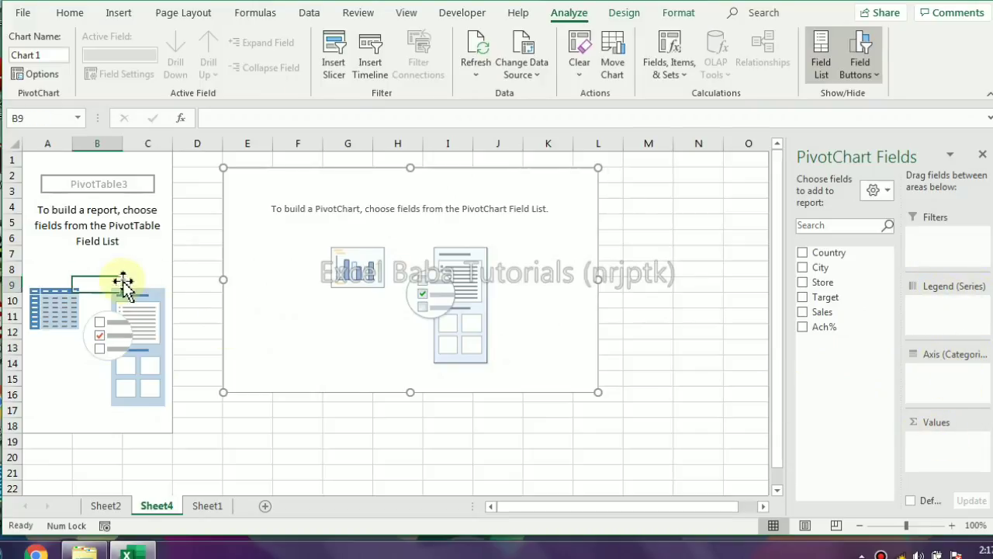
# - Build the pivot chart with Country as the legend, Sales as the values and Store on the axis
pyautogui.click(285, 216)
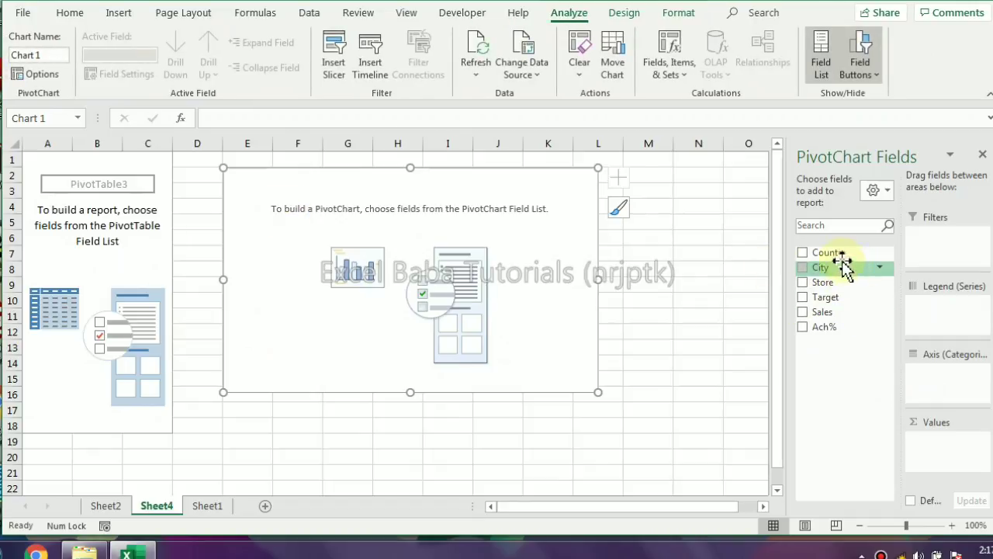
pyautogui.moveTo(845, 257); pyautogui.dragTo(964, 322)
pyautogui.moveTo(829, 311); pyautogui.dragTo(963, 461)
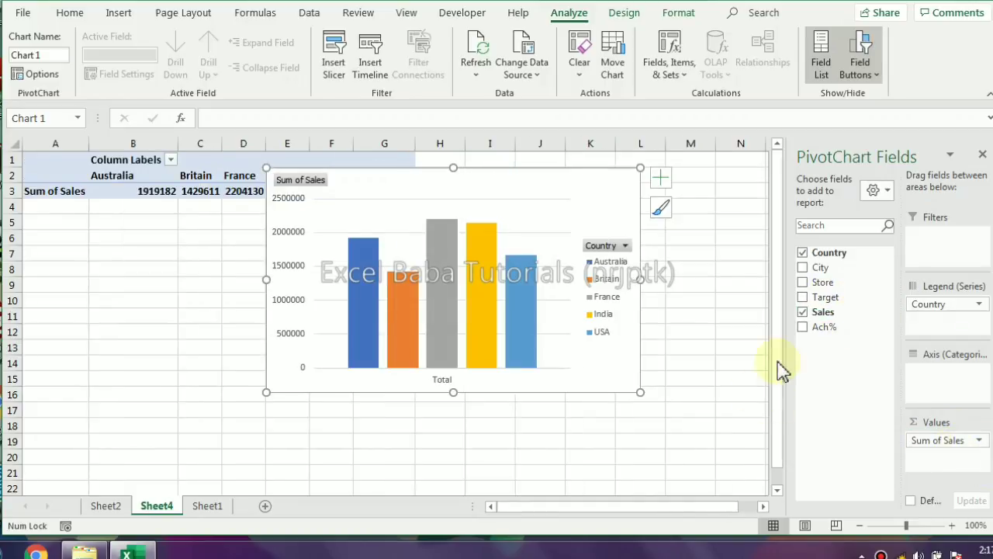
pyautogui.moveTo(824, 288); pyautogui.dragTo(934, 383)
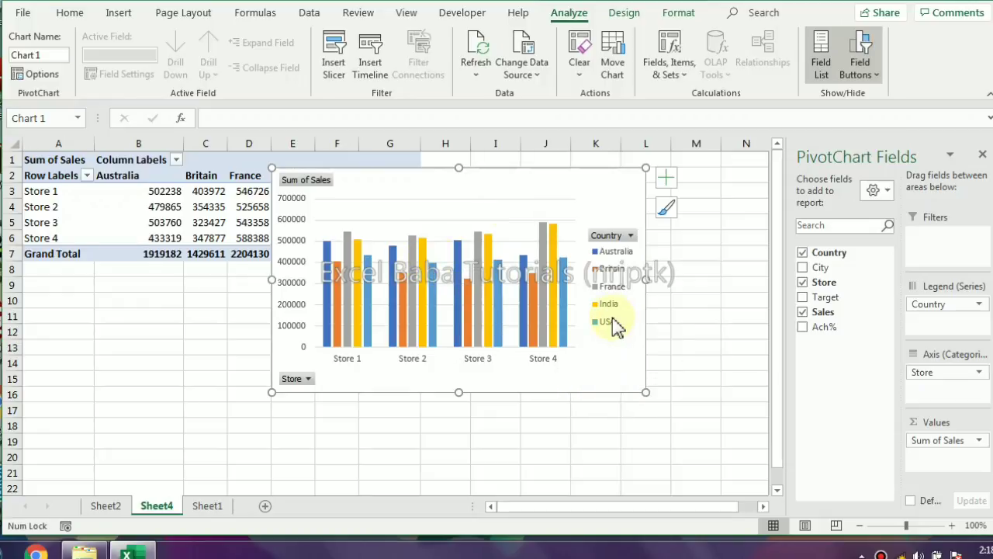
# - Move the pivot chart from Sheet4 to a new chart sheet named Chart1
pyautogui.click(613, 65)
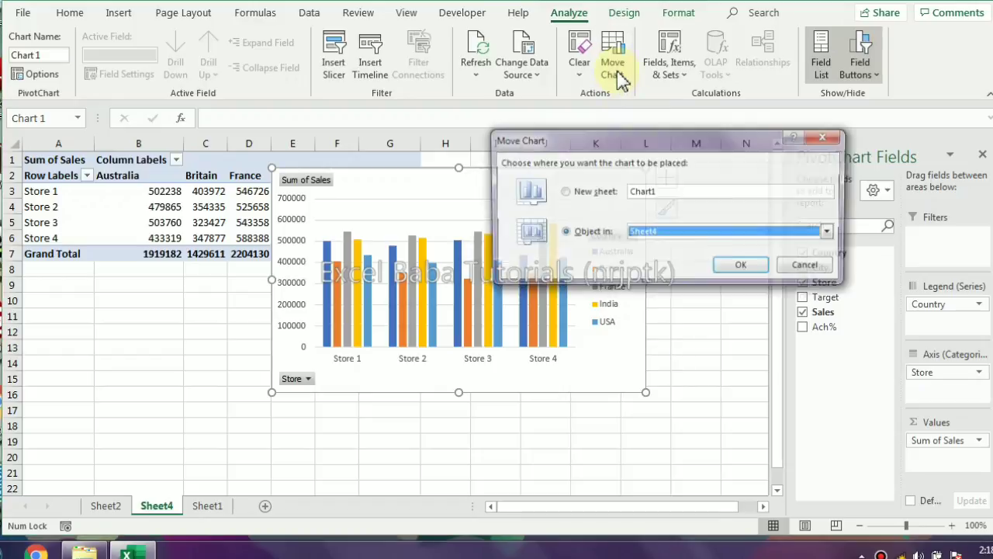
pyautogui.click(577, 196)
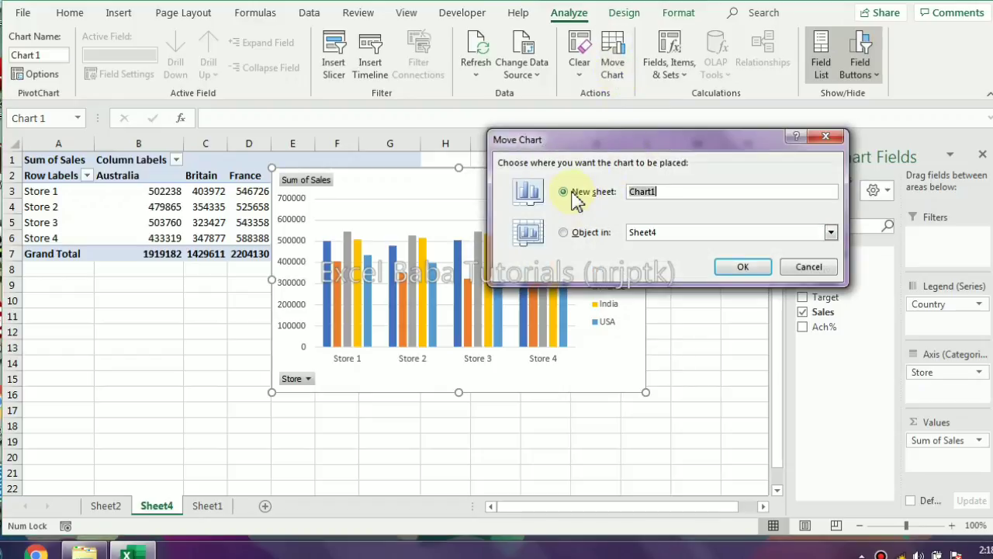
pyautogui.click(739, 267)
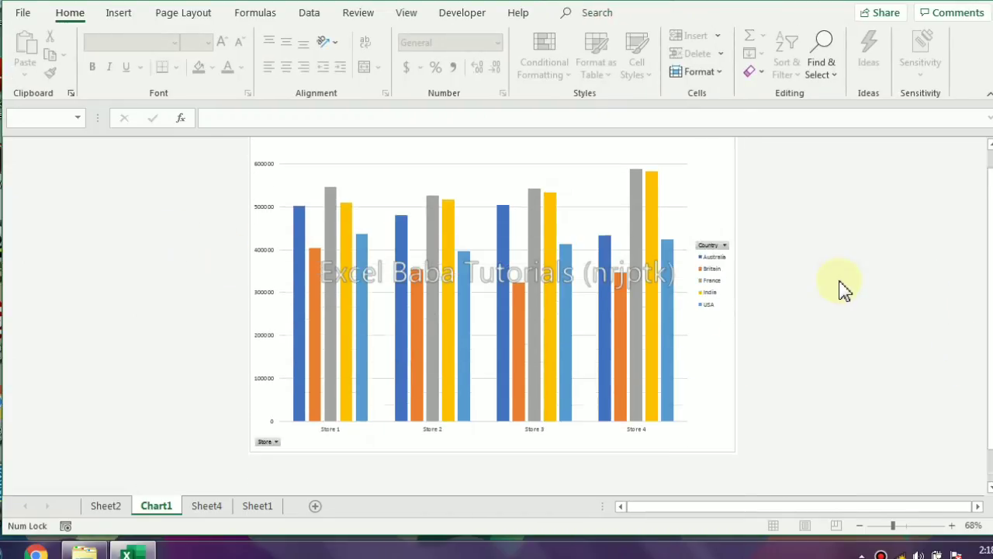
# - Check when the field list is available on the chart sheet and preview how the chart will print
pyautogui.click(507, 243)
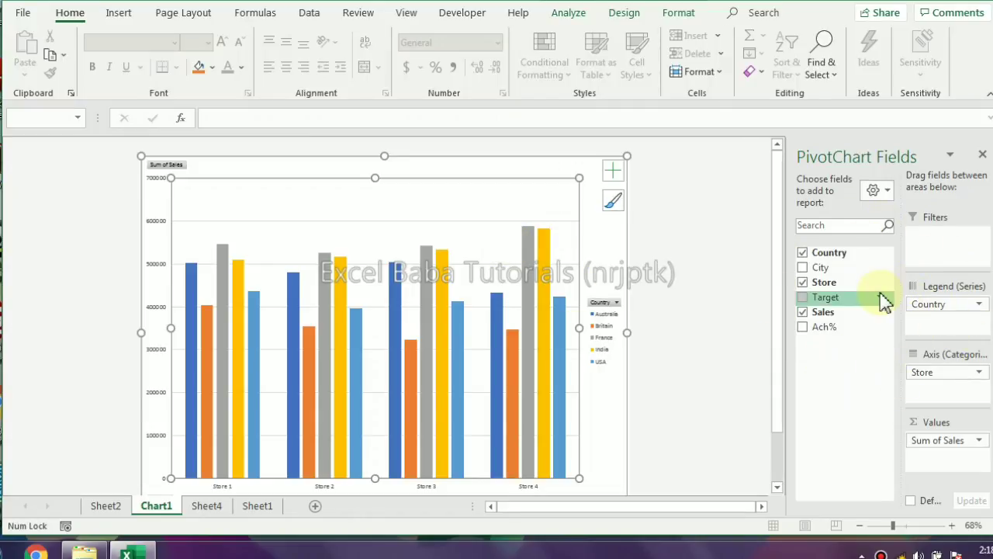
pyautogui.click(722, 247)
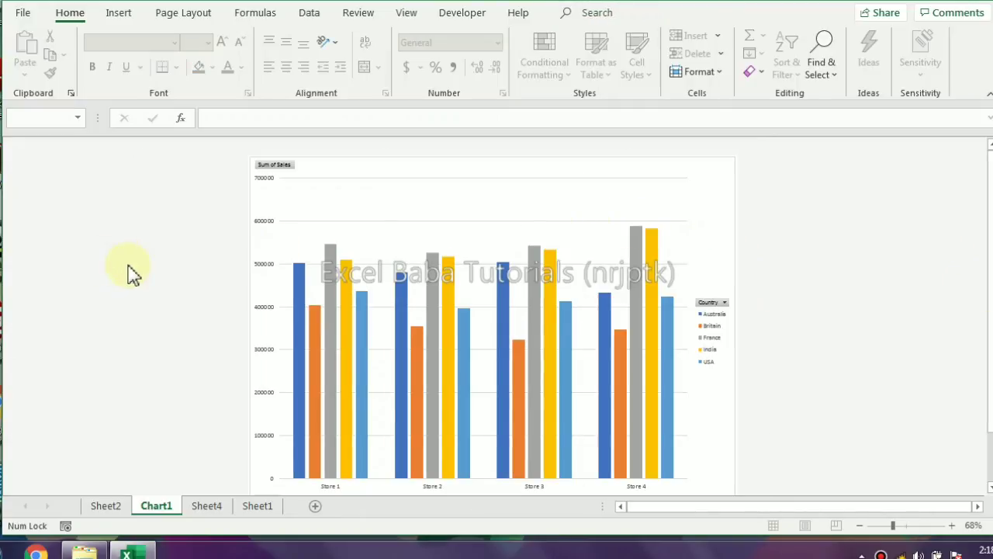
pyautogui.scroll(1, 194, 381)
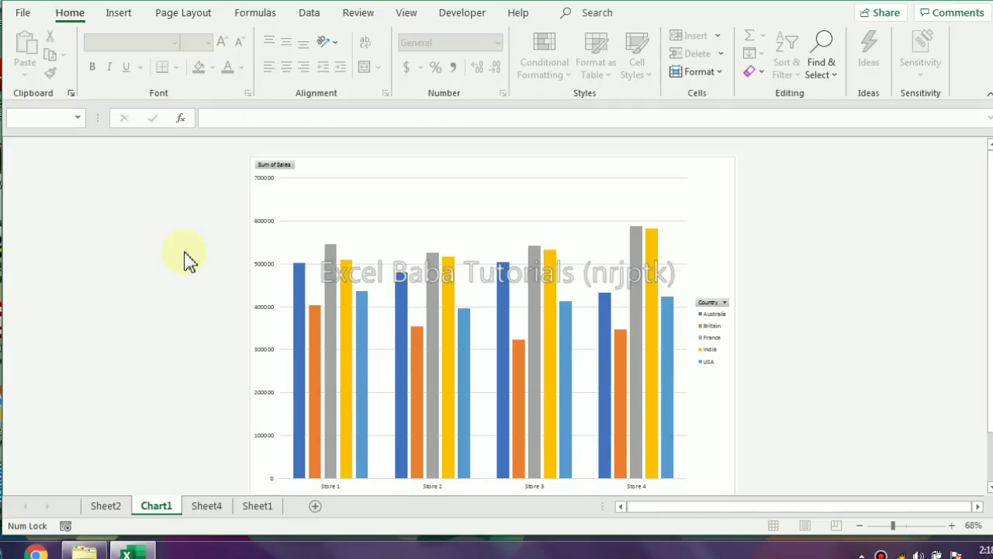
pyautogui.hotkey('ctrl', 'p')
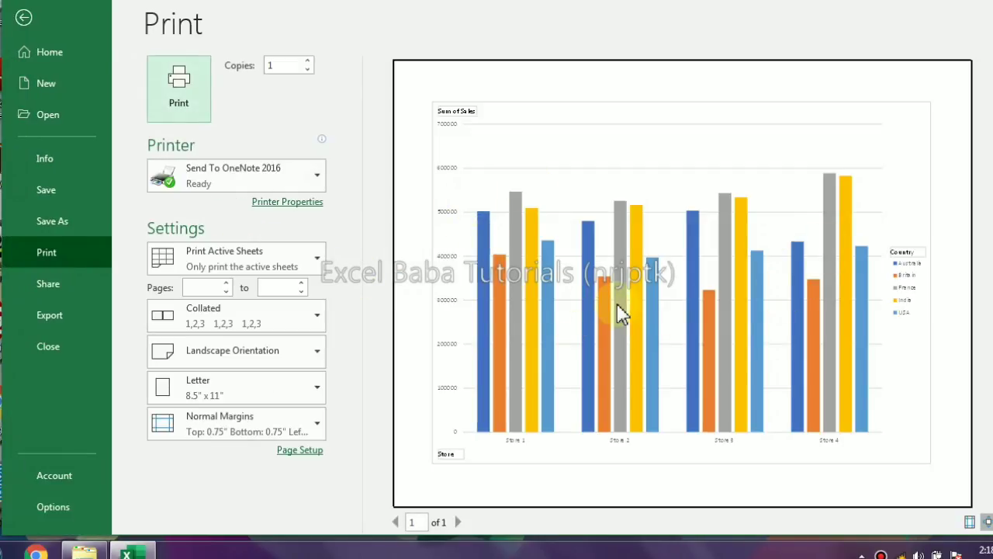
pyautogui.press('Escape')
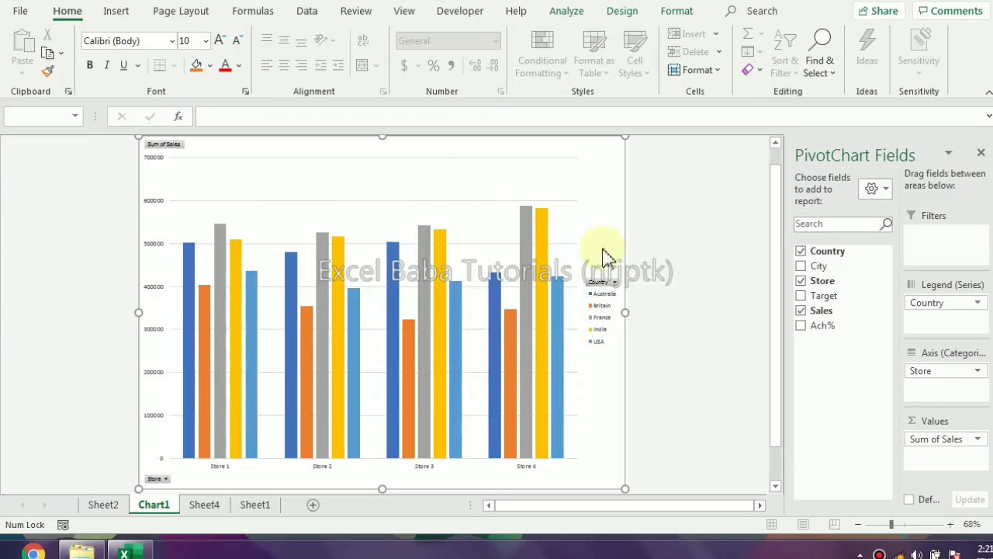
# - Add a trendline based on the India series to the pivot chart and select the trendline
pyautogui.moveTo(597, 216)
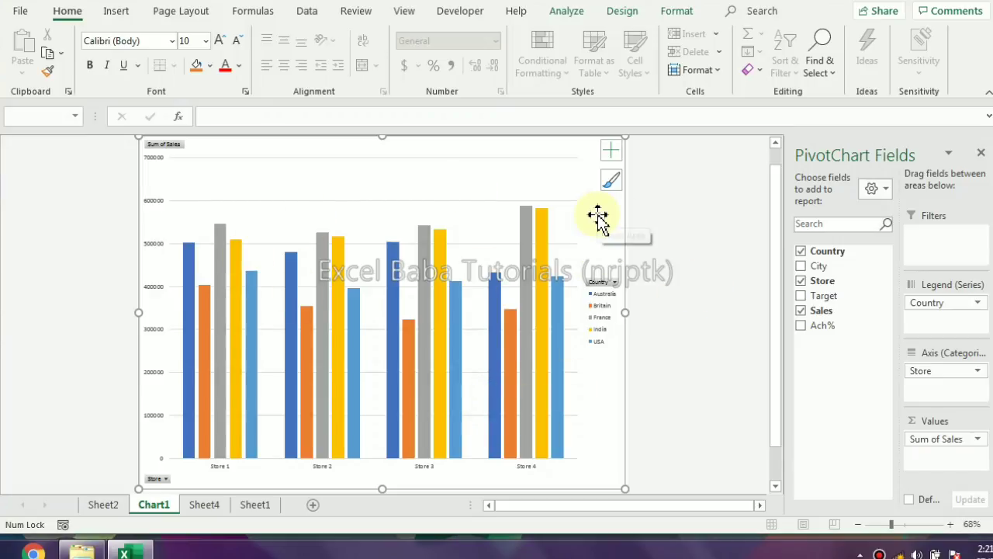
pyautogui.click(610, 155)
pyautogui.click(649, 298)
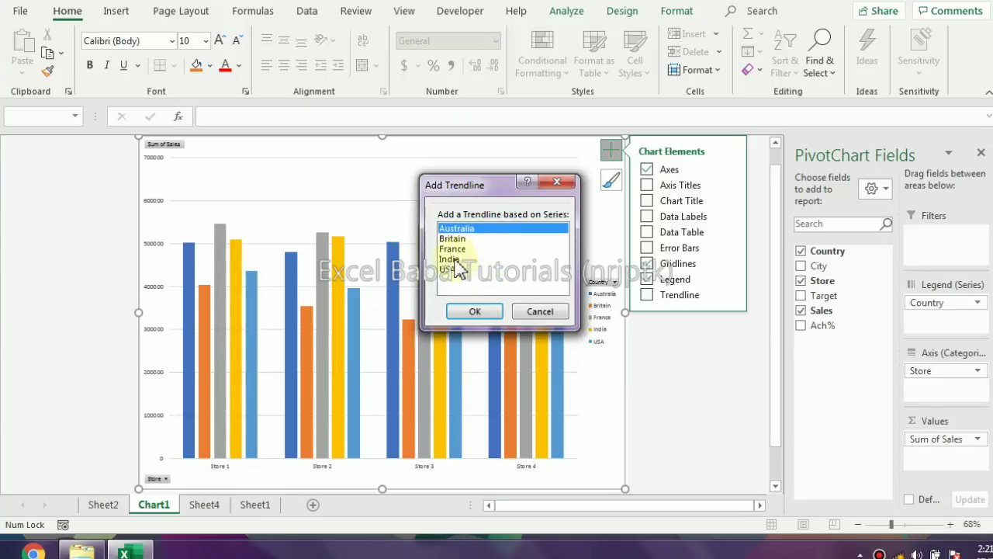
pyautogui.click(448, 259)
pyautogui.click(474, 312)
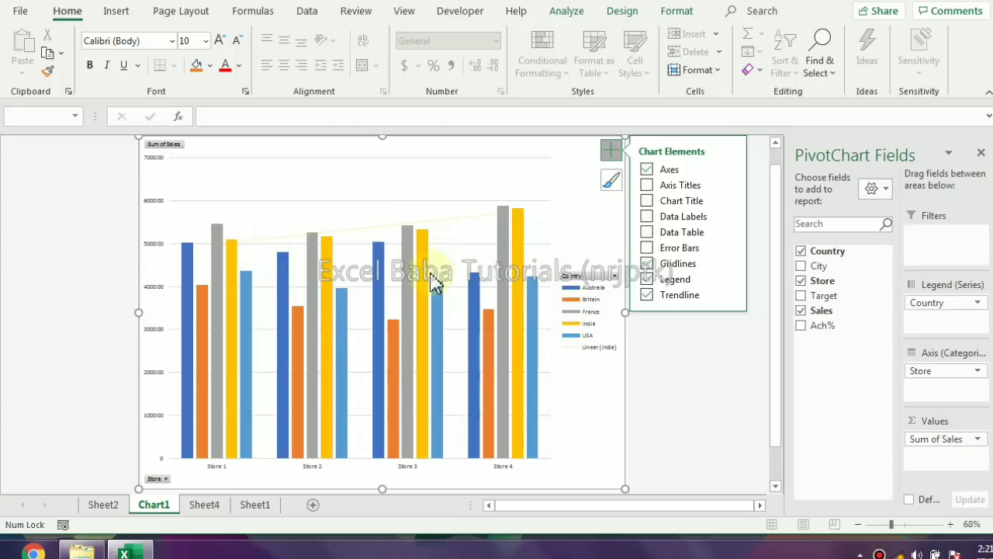
pyautogui.scroll(3, 435, 283)
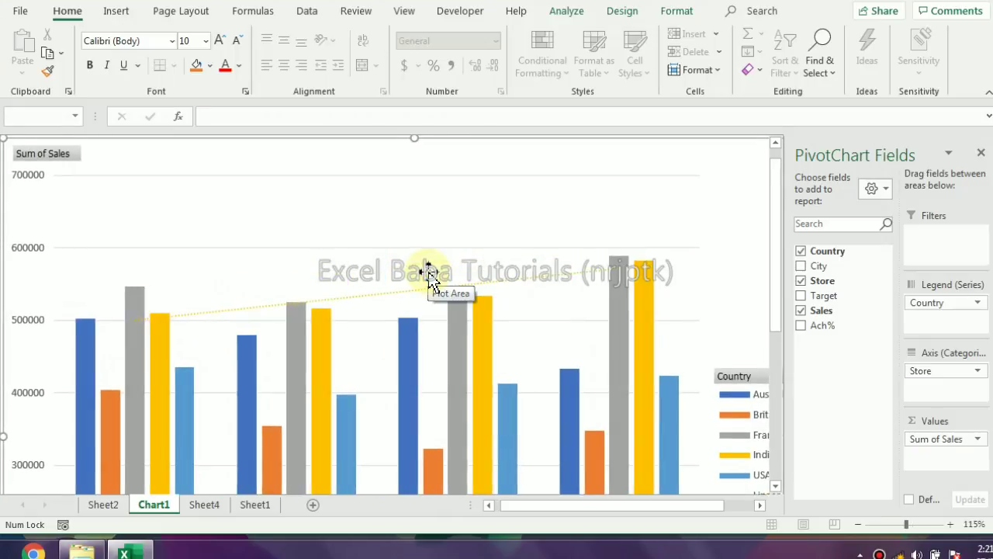
pyautogui.scroll(3, 429, 273)
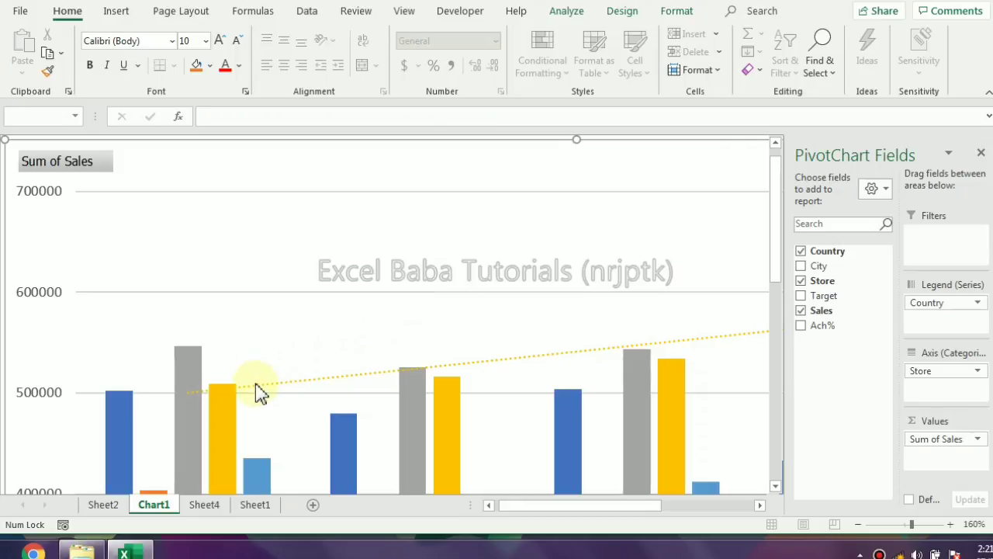
pyautogui.click(257, 385)
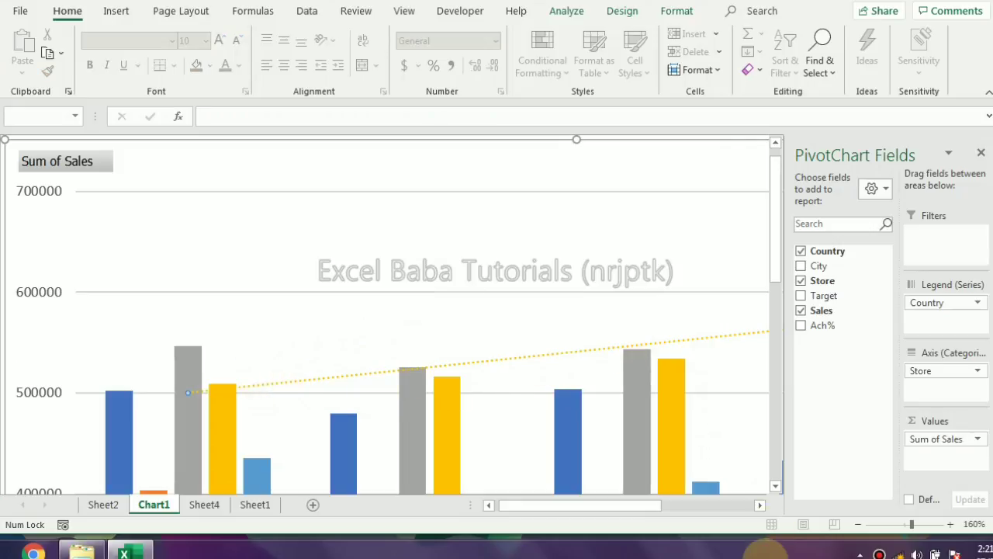
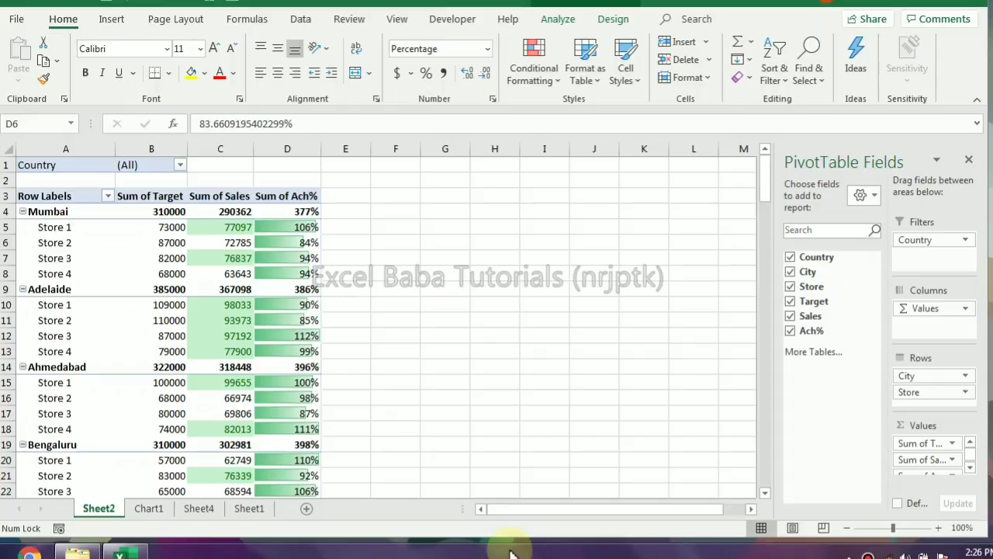
# - Hide the field list of the pivot table on Sheet2
pyautogui.click(362, 291)
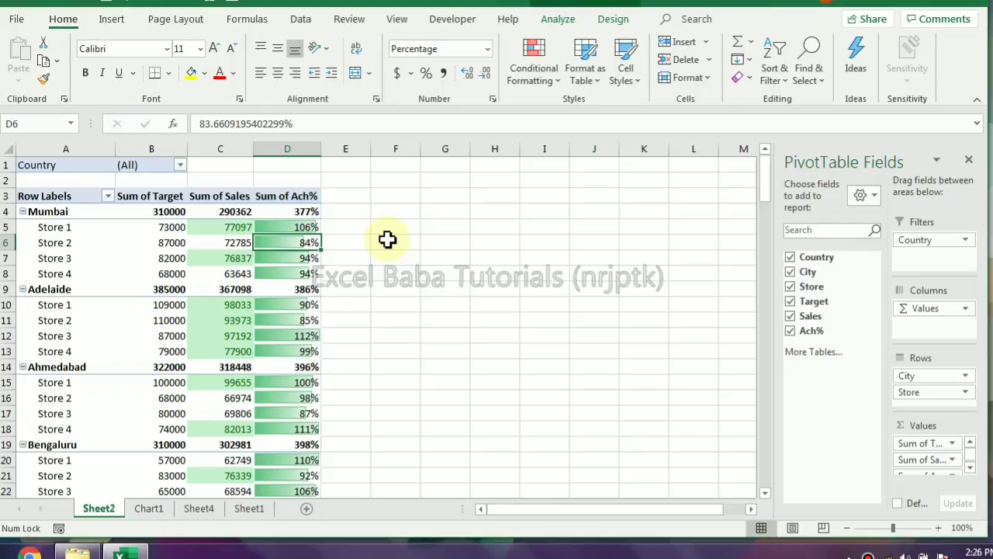
pyautogui.press('alt')
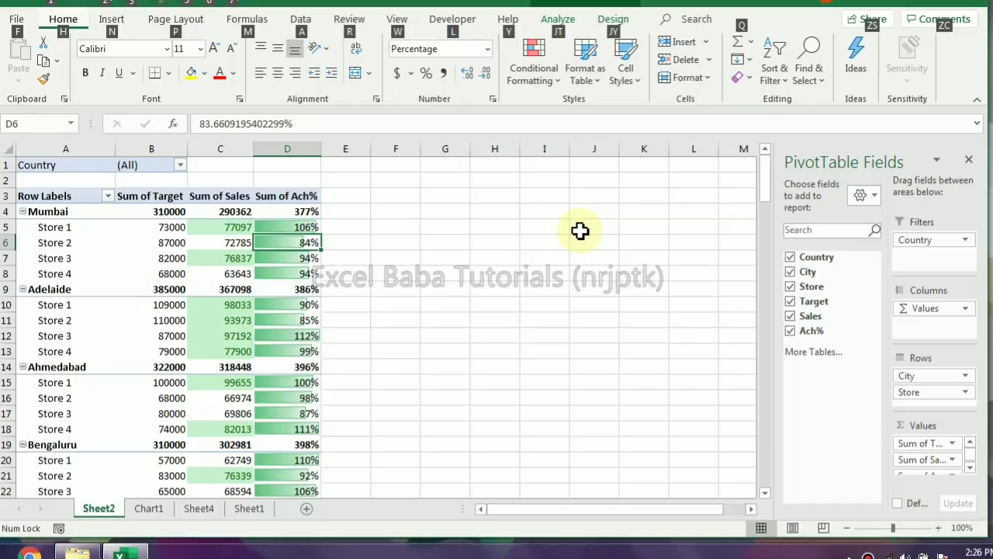
pyautogui.press('j')
pyautogui.press('t')
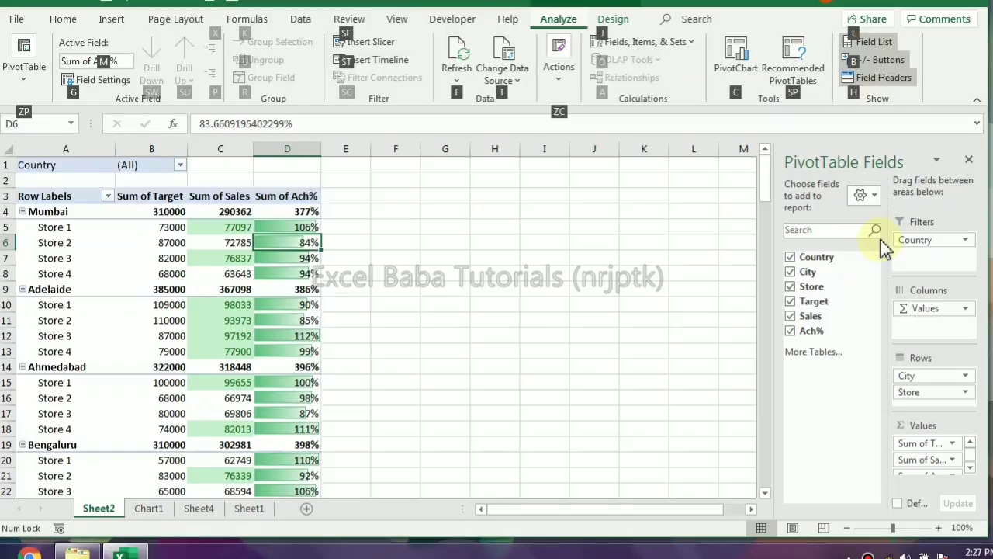
pyautogui.press('l')
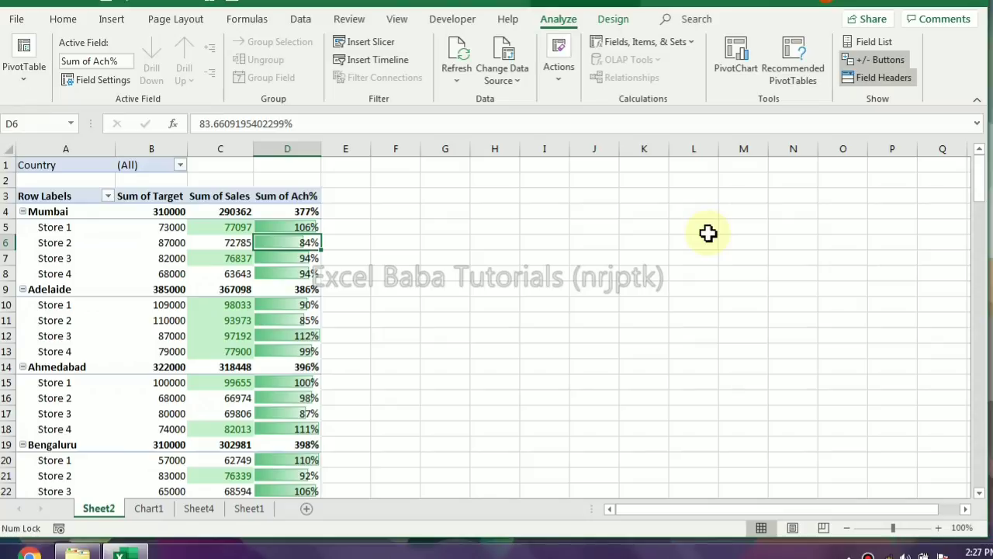
# - Show the field list of the pivot table on Sheet2 again
pyautogui.press('alt')
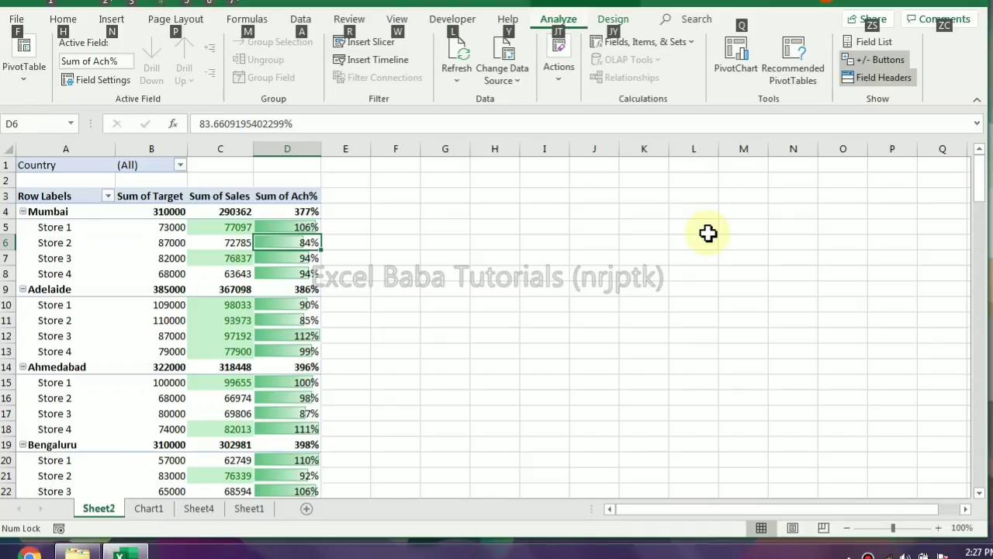
pyautogui.press('j')
pyautogui.press('t')
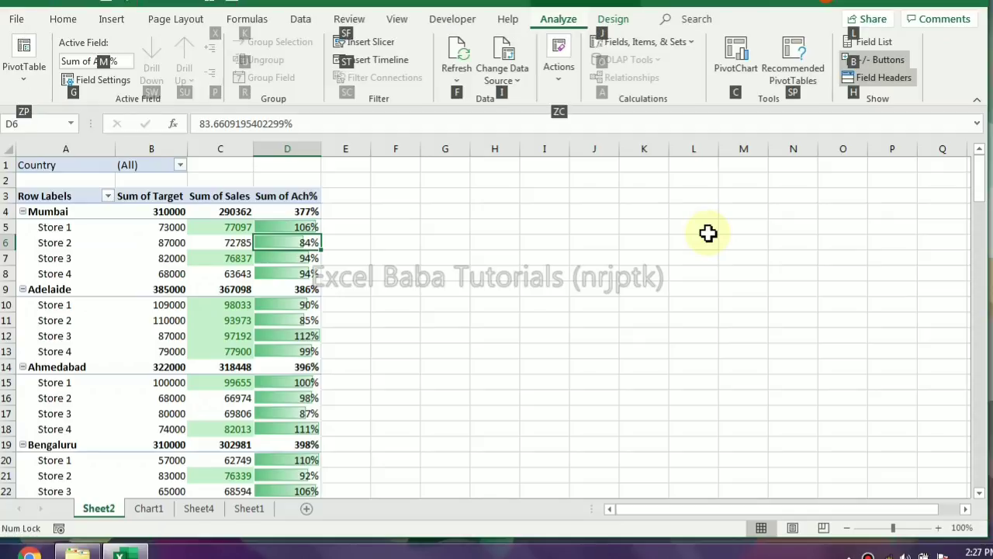
pyautogui.press('l')
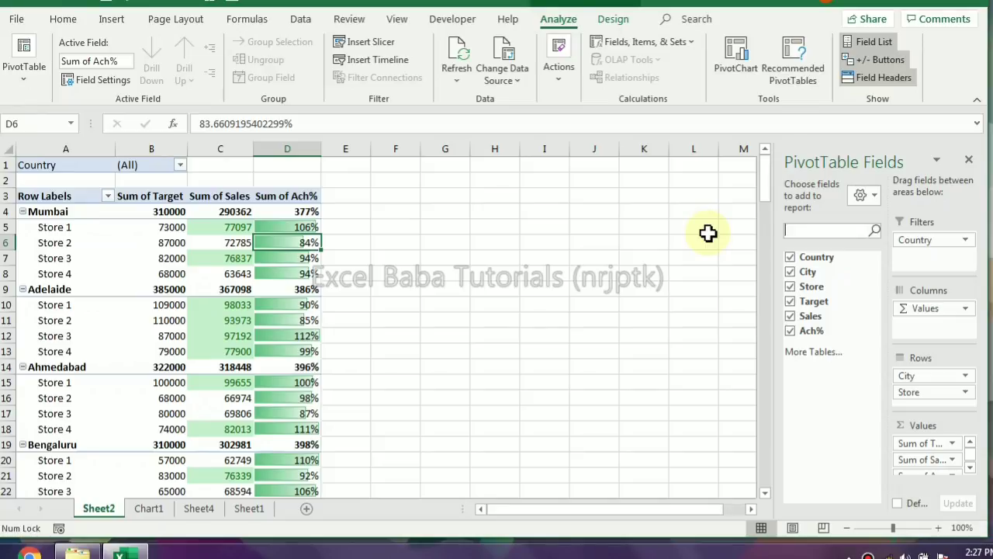
# - Hide the pivot table's field list once more and bring it back
pyautogui.press('alt')
pyautogui.press('j')
pyautogui.press('t')
pyautogui.press('l')
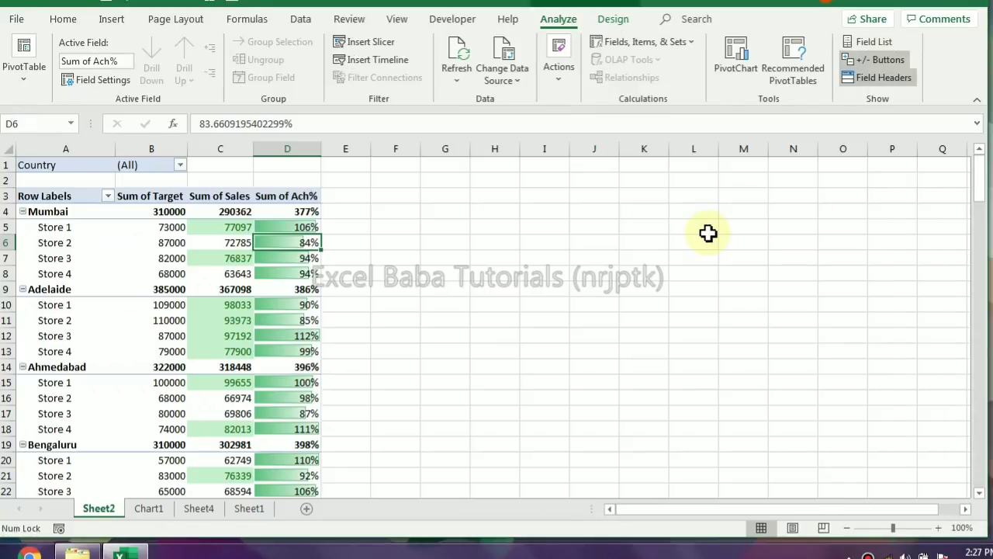
pyautogui.press('alt')
pyautogui.press('j')
pyautogui.press('t')
pyautogui.press('l')
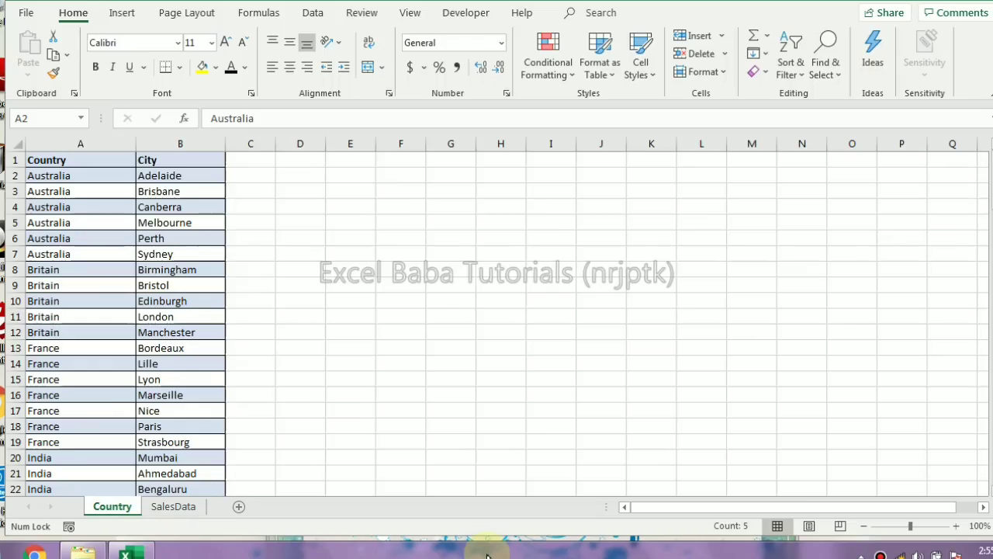
# - Examine the City, Store, Target and Sales columns of the SalesData sheet and the Country and City columns of the Country sheet
pyautogui.click(178, 206)
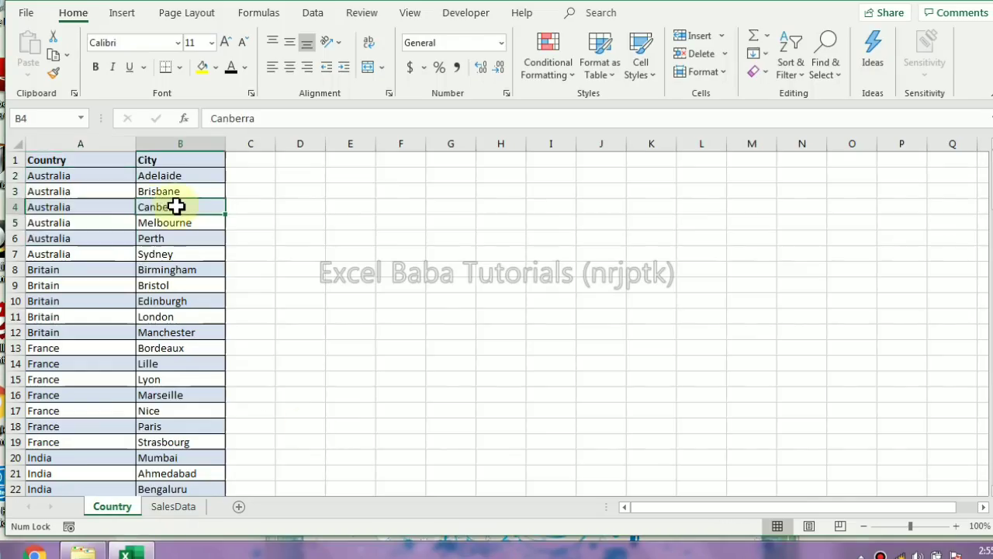
pyautogui.click(174, 506)
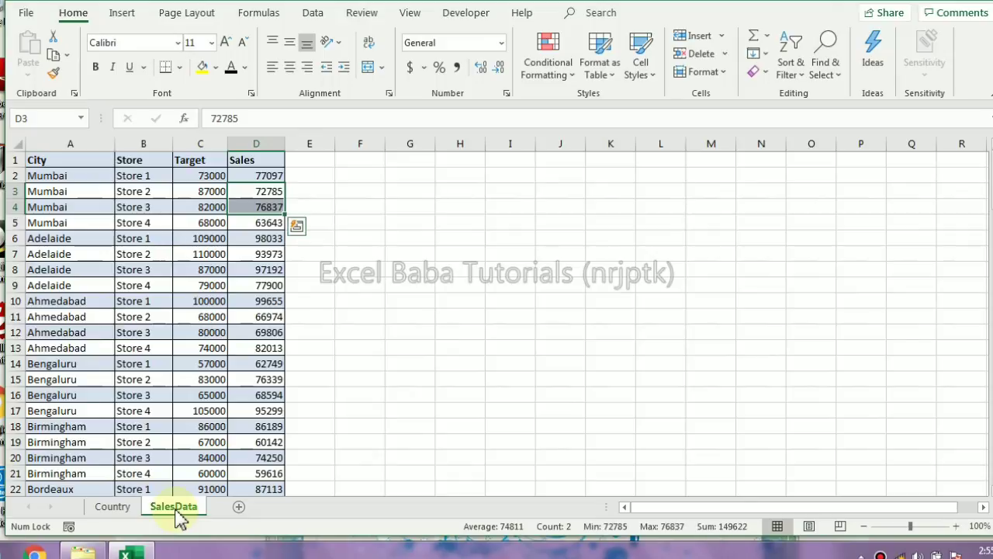
pyautogui.click(73, 178)
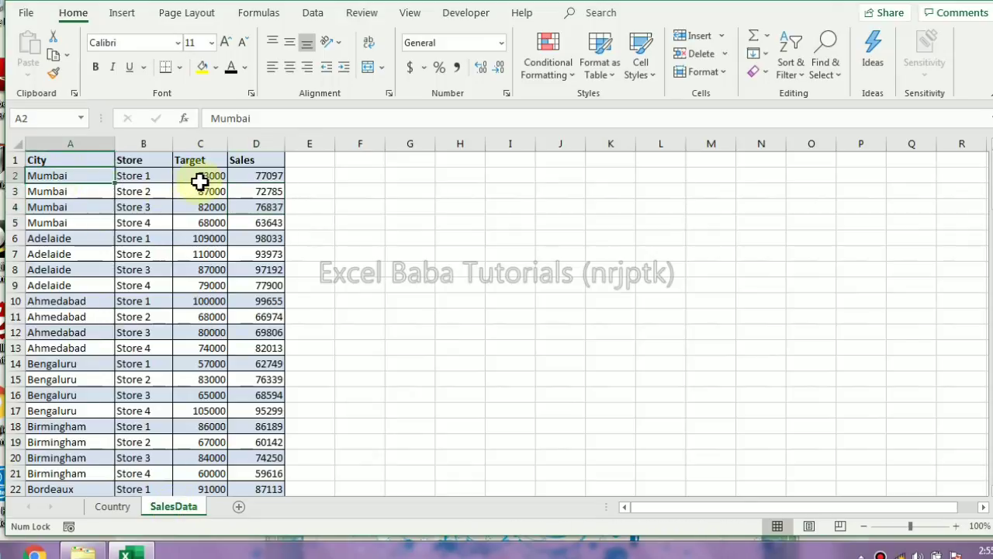
pyautogui.click(161, 191)
pyautogui.click(211, 178)
pyautogui.click(261, 206)
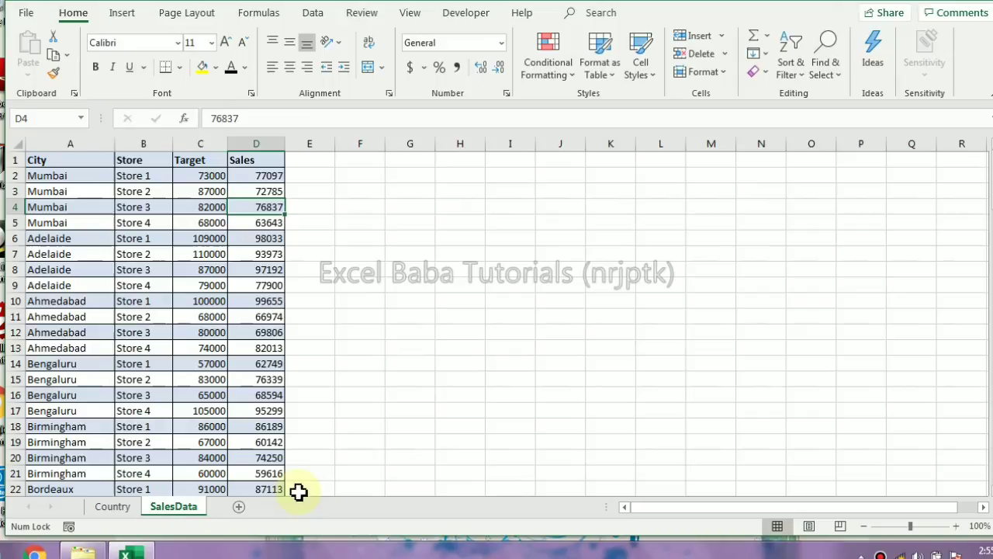
pyautogui.click(133, 507)
pyautogui.click(69, 178)
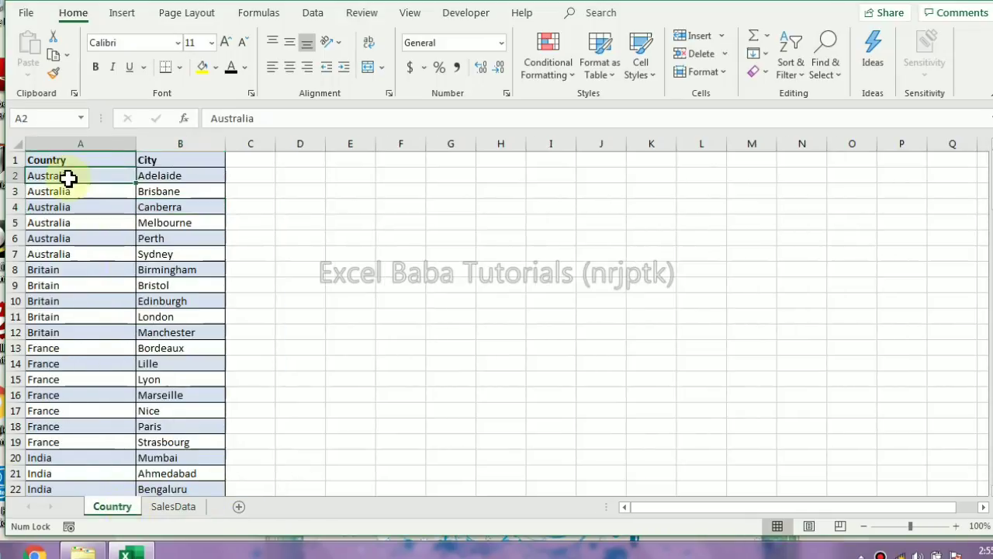
pyautogui.moveTo(174, 184); pyautogui.dragTo(174, 215)
pyautogui.moveTo(71, 176); pyautogui.dragTo(69, 238)
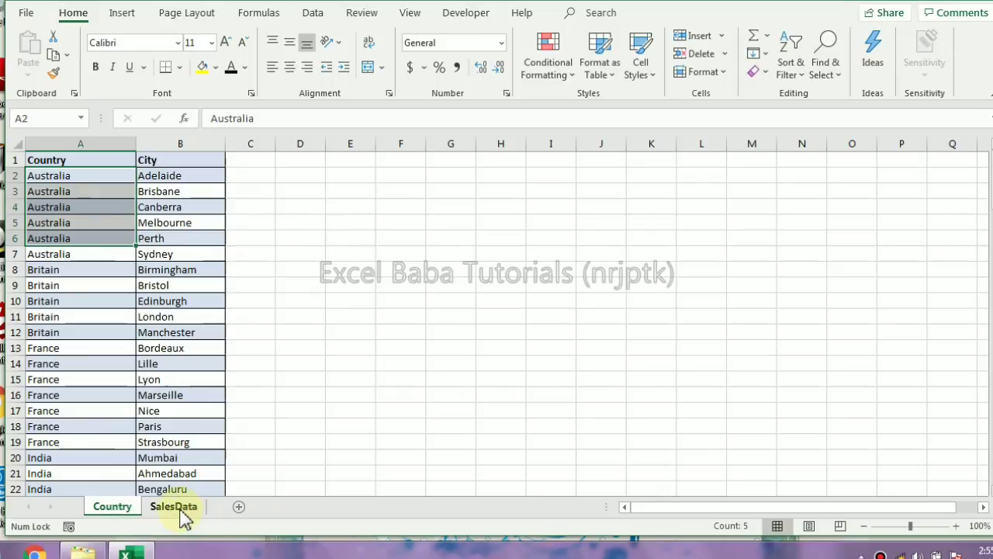
# - Compare the columns of the Country and SalesData sheets, finishing on the City header of SalesData
pyautogui.click(180, 513)
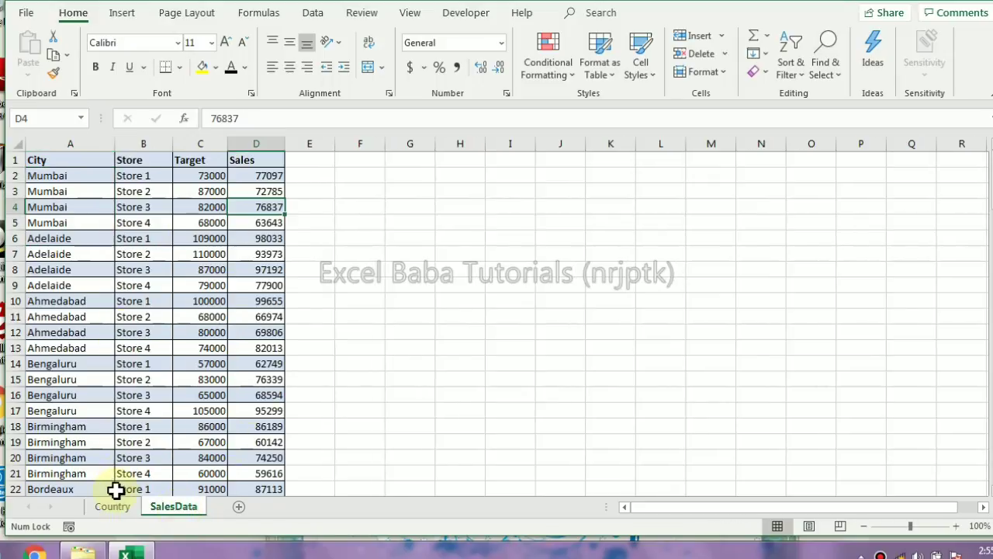
pyautogui.click(113, 509)
pyautogui.click(73, 207)
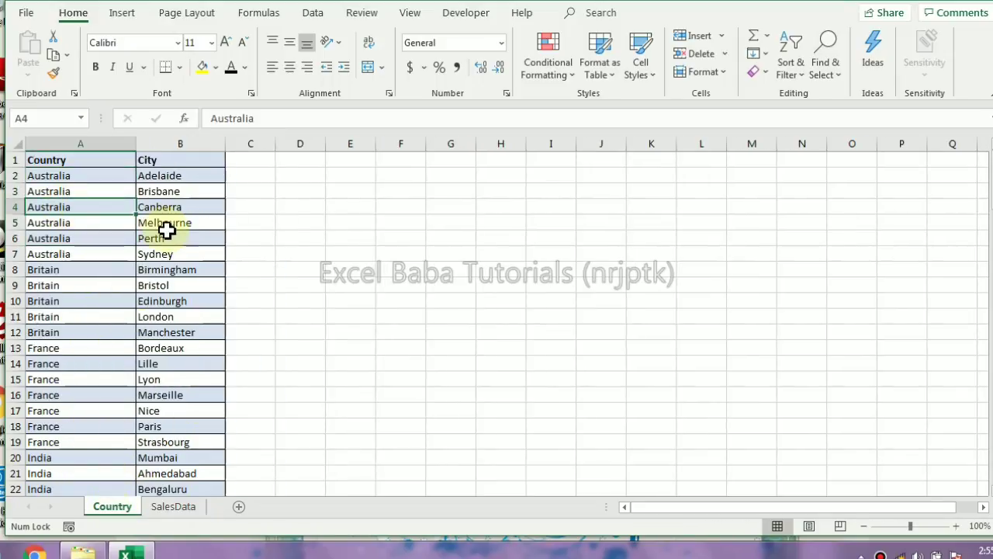
pyautogui.click(175, 510)
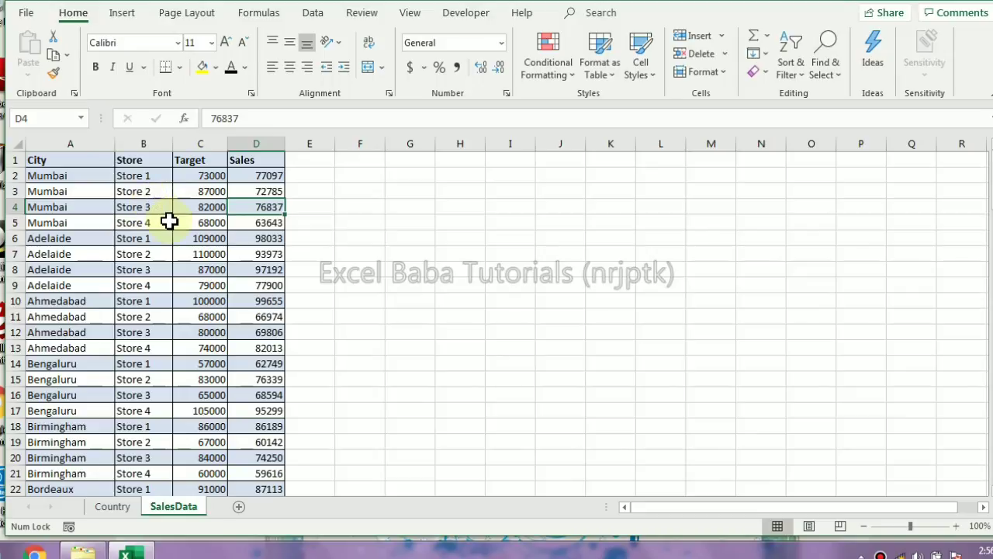
pyautogui.click(112, 507)
pyautogui.click(164, 506)
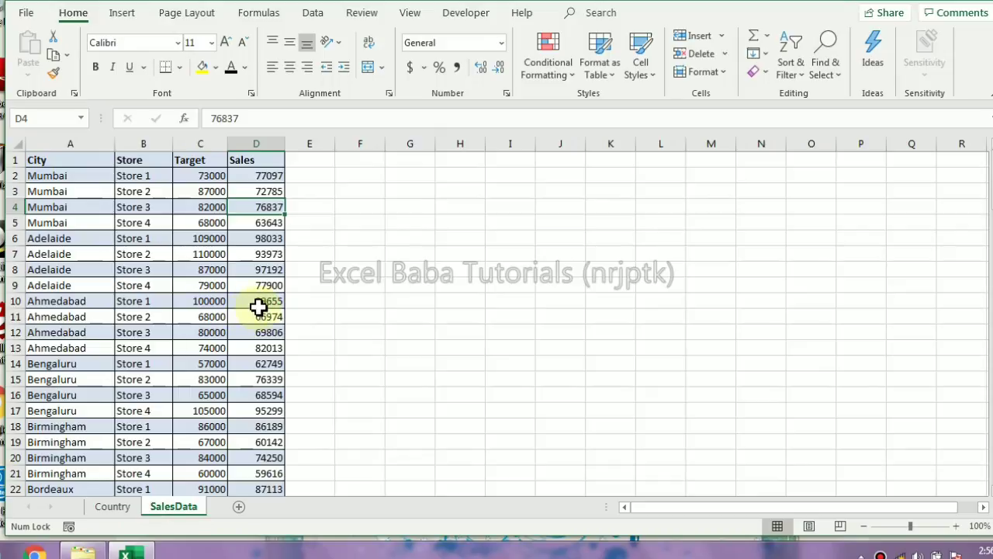
pyautogui.click(68, 159)
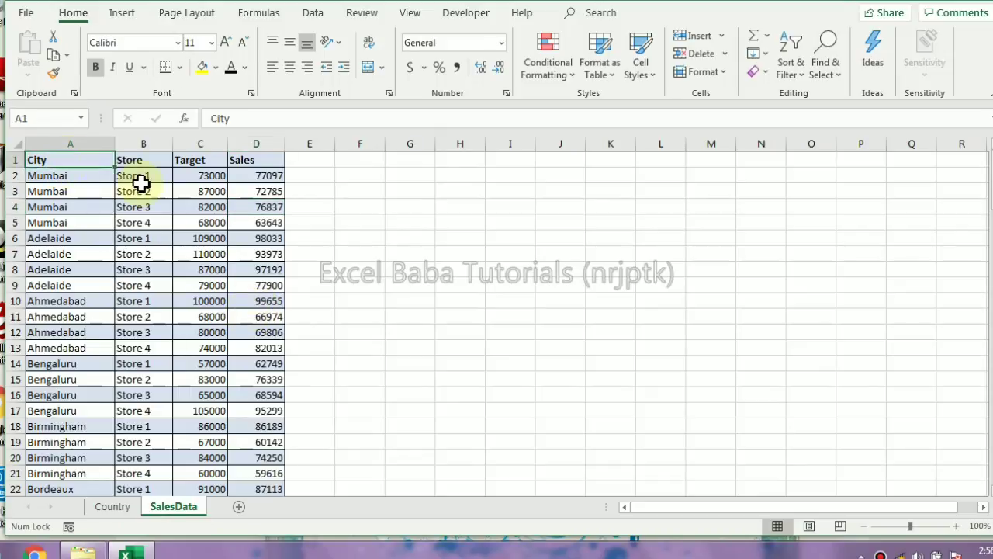
# - Convert the SalesData range A1:D121 into a table with headers
pyautogui.hotkey('ctrl', 'shift', 'End')
pyautogui.click(126, 13)
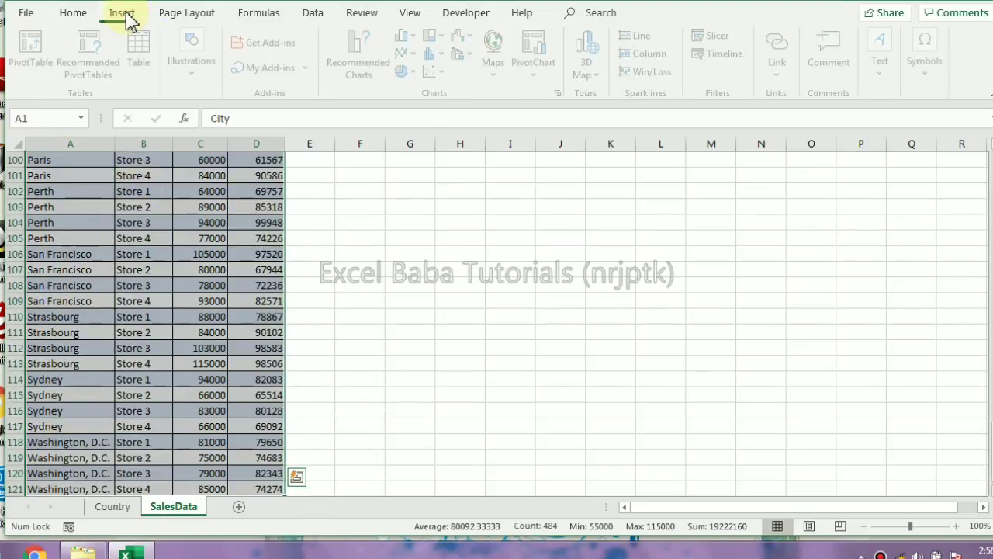
pyautogui.click(140, 69)
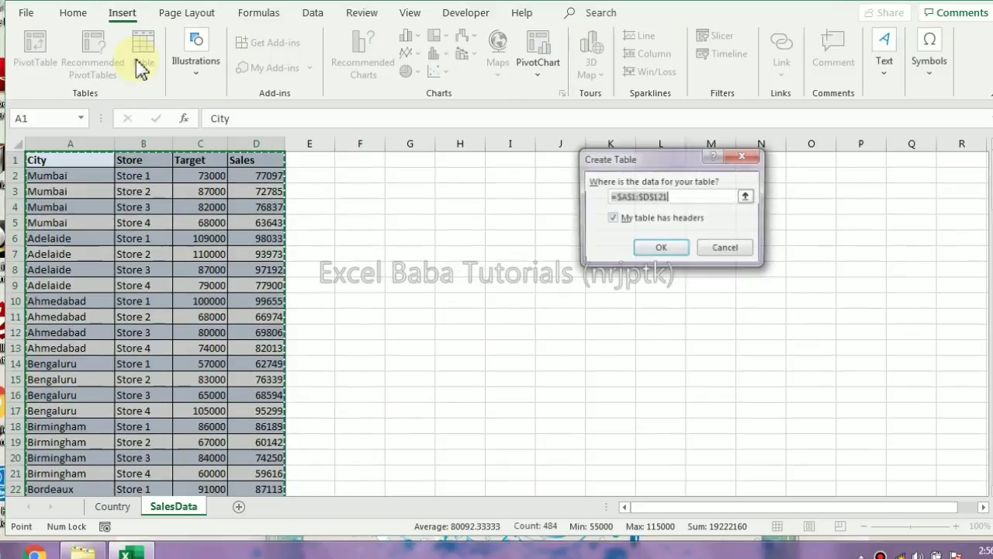
pyautogui.click(659, 249)
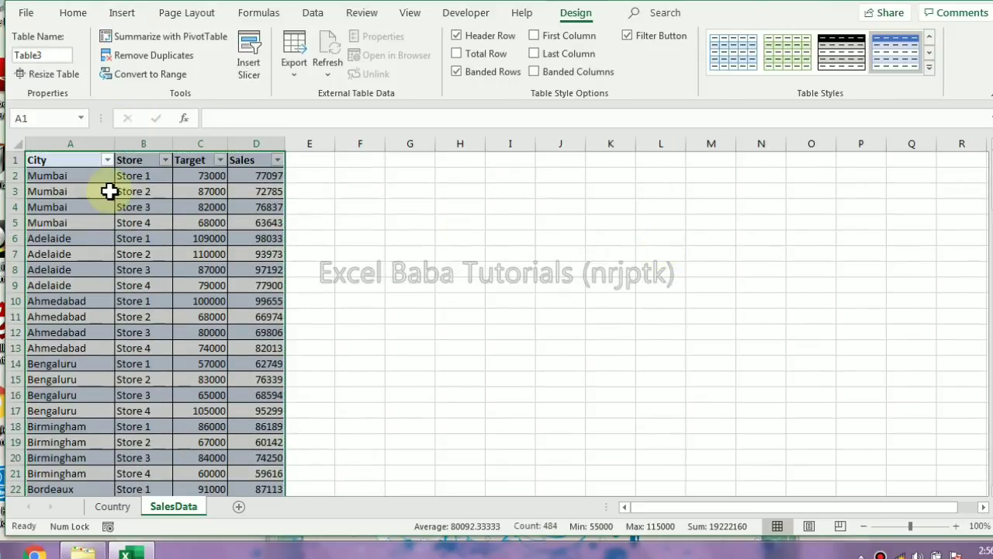
# - Convert the Country sheet's range A1:B31 into a table with headers
pyautogui.click(114, 508)
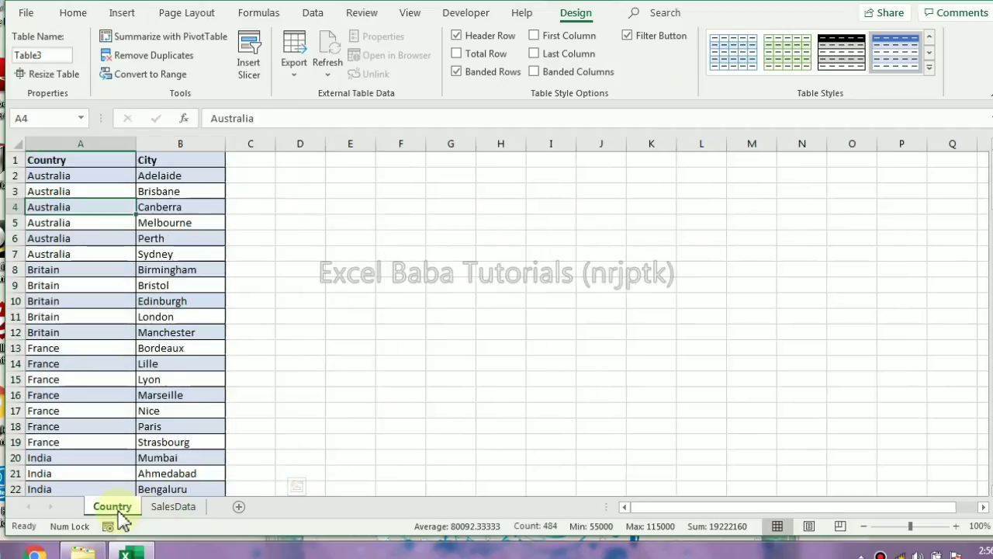
pyautogui.click(114, 167)
pyautogui.hotkey('ctrl', 'shift', 'End')
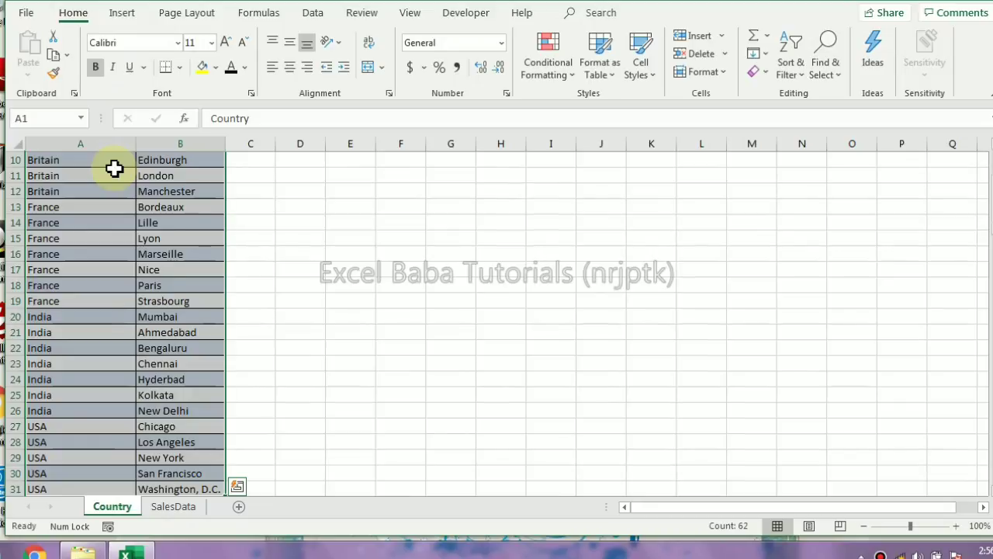
pyautogui.hotkey('ctrl', 't')
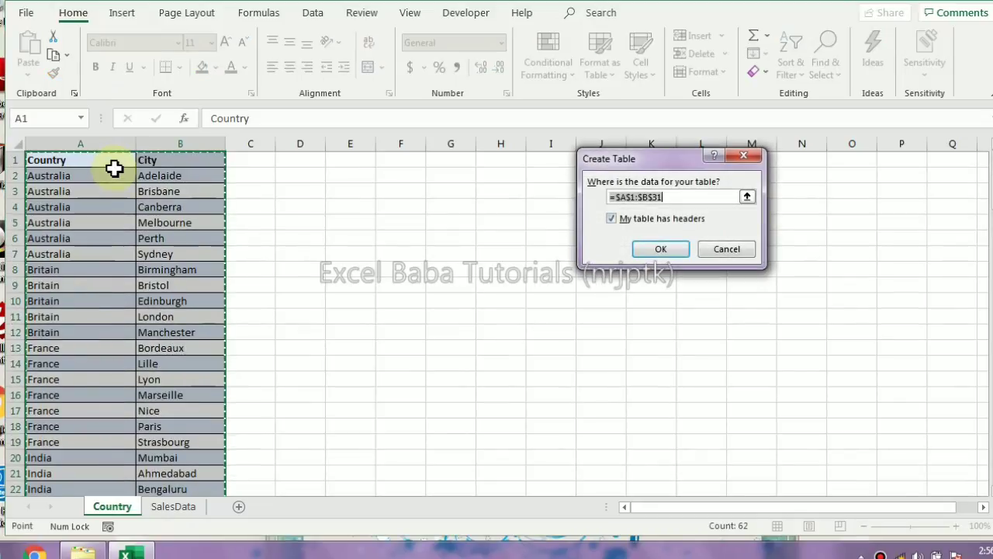
pyautogui.click(644, 251)
pyautogui.click(84, 222)
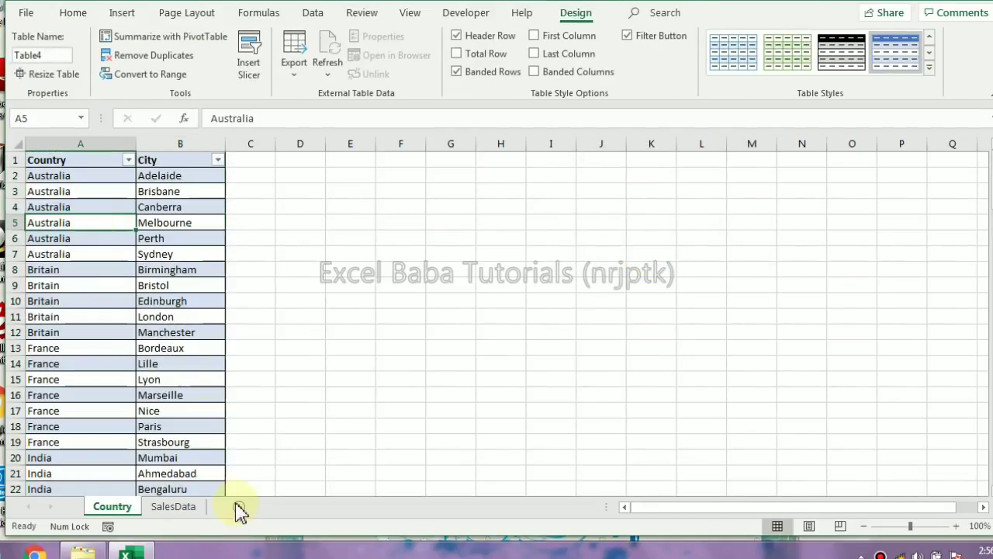
pyautogui.click(313, 16)
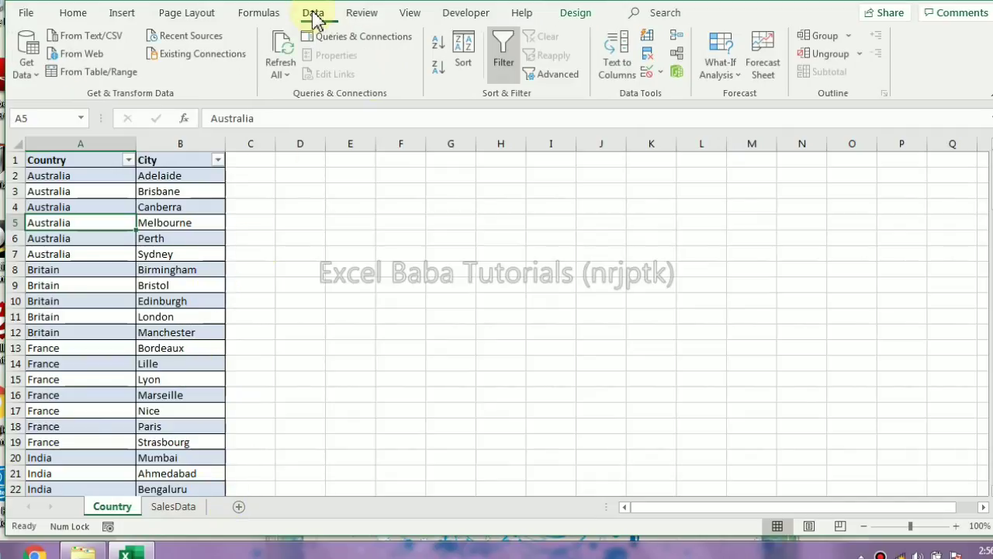
pyautogui.click(679, 56)
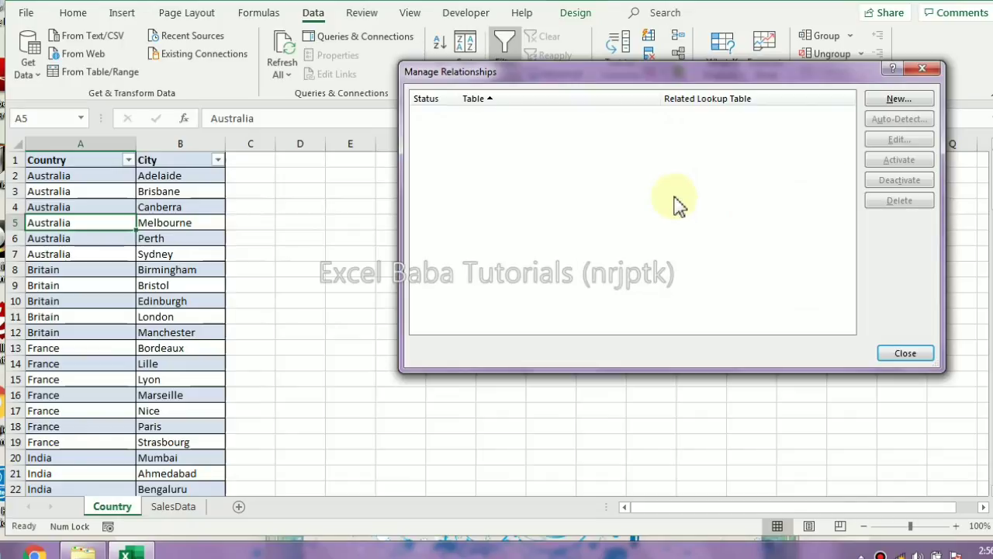
pyautogui.click(898, 99)
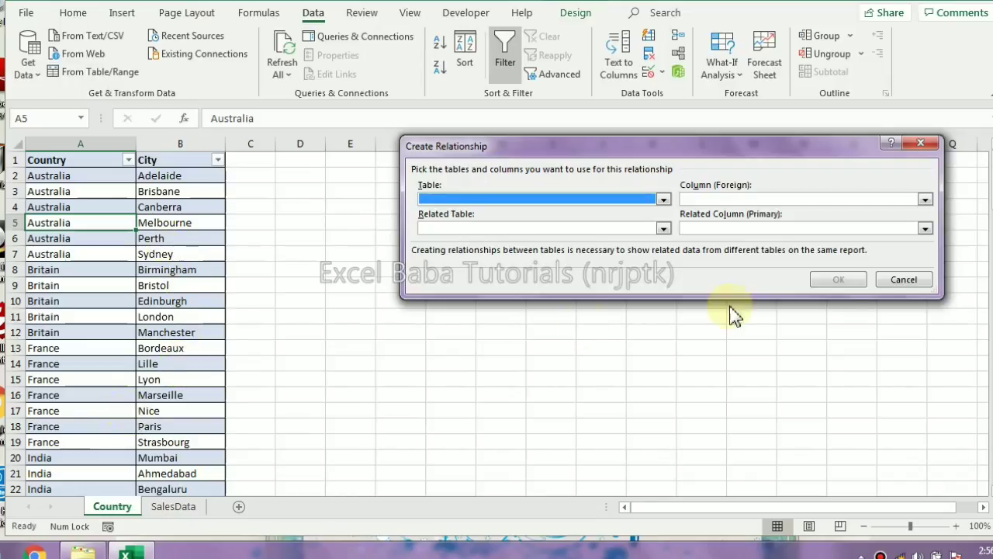
pyautogui.click(903, 280)
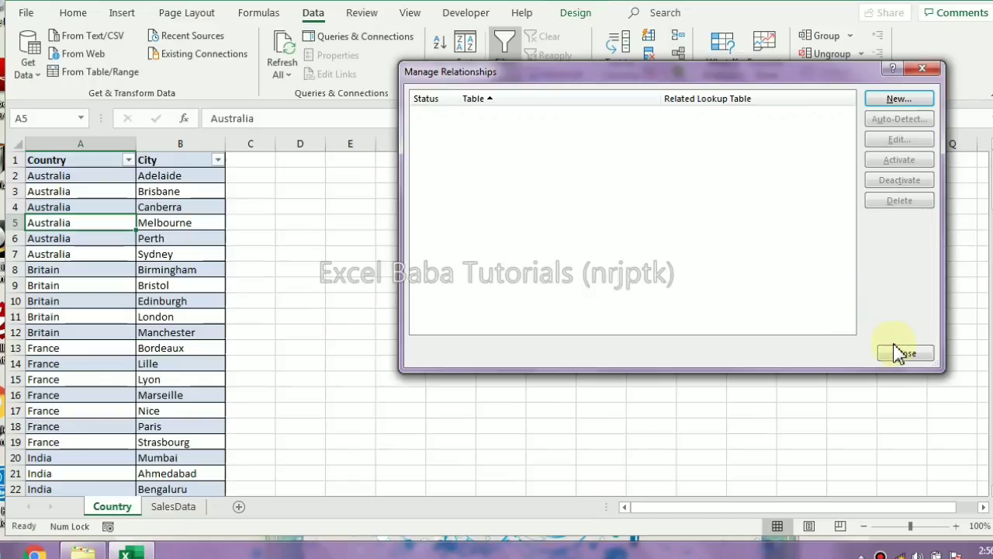
pyautogui.click(901, 353)
pyautogui.click(174, 506)
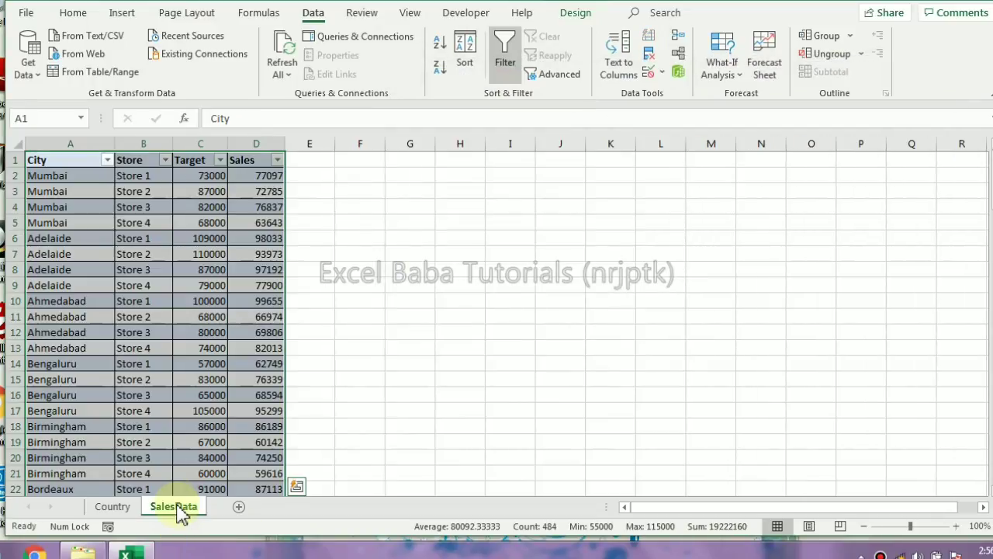
pyautogui.click(63, 191)
pyautogui.click(112, 506)
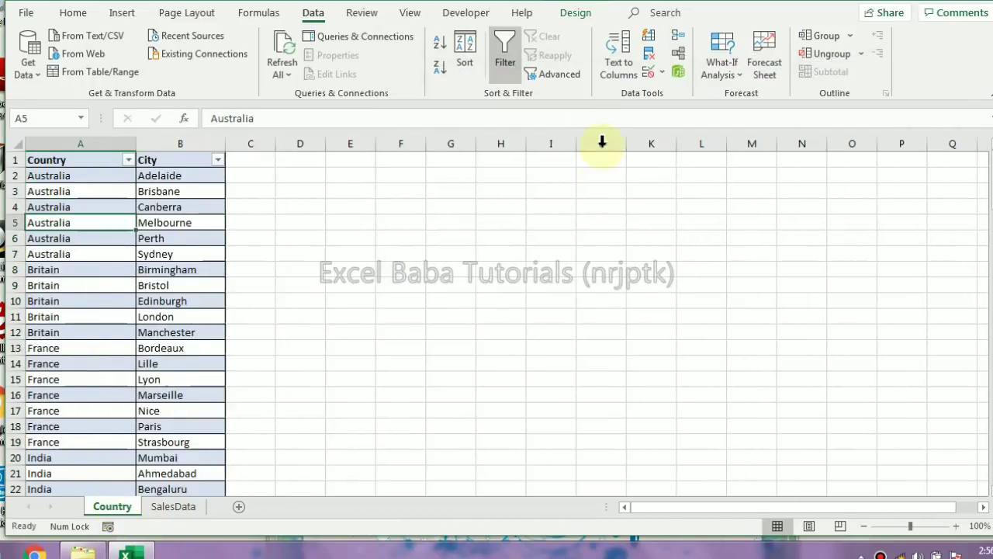
pyautogui.click(677, 53)
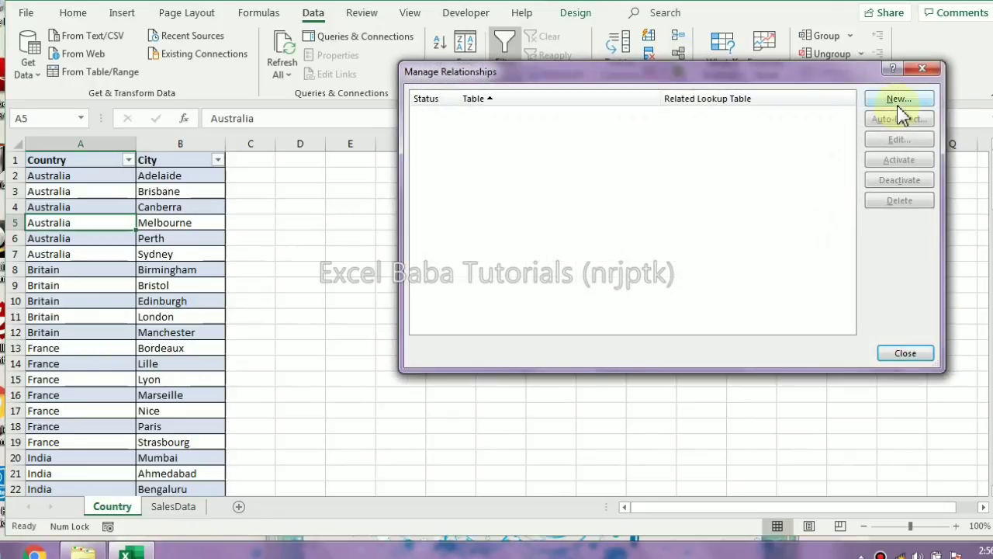
pyautogui.click(899, 99)
pyautogui.click(489, 200)
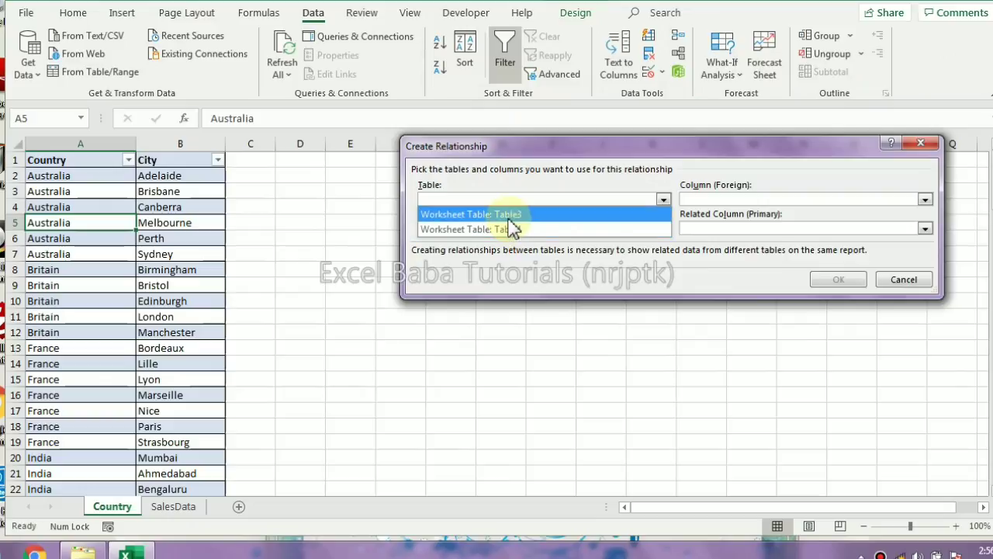
pyautogui.click(902, 281)
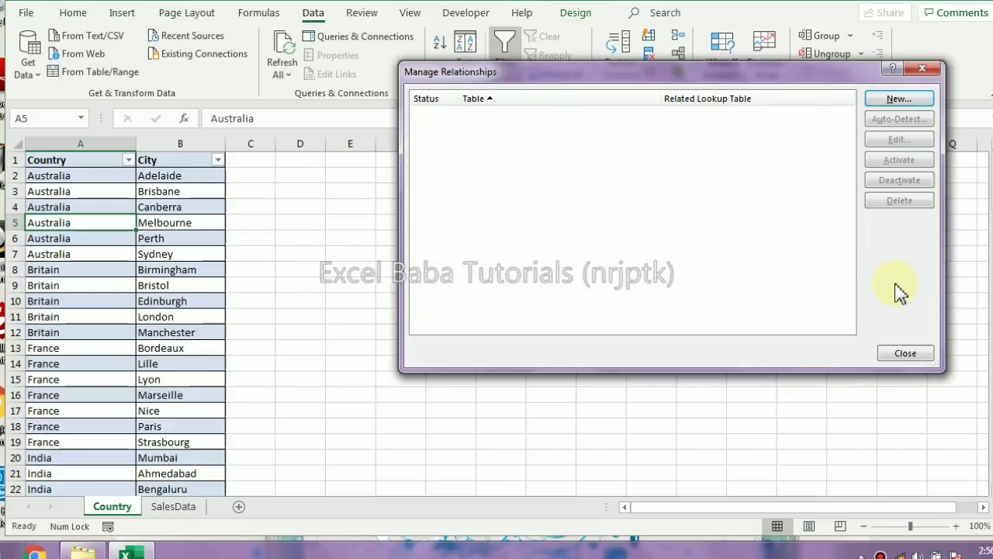
pyautogui.click(904, 353)
# - Name the table on the Country sheet Country and the table on the SalesData sheet Sales
pyautogui.click(111, 242)
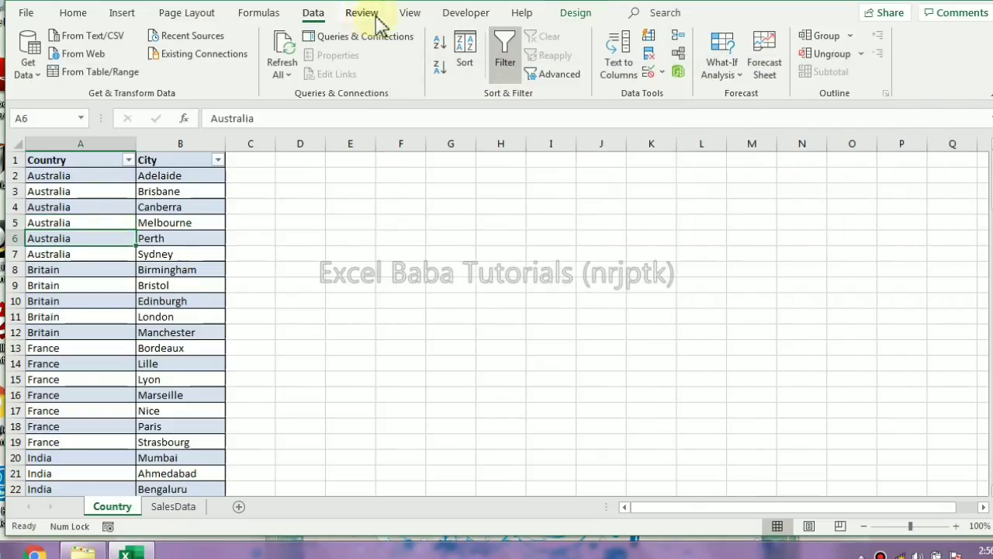
pyautogui.click(576, 14)
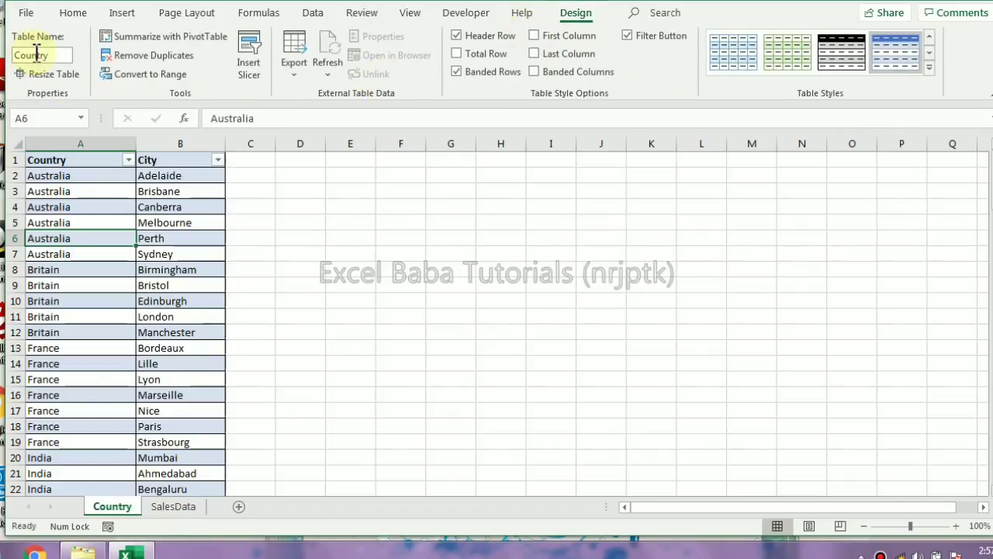
pyautogui.click(179, 508)
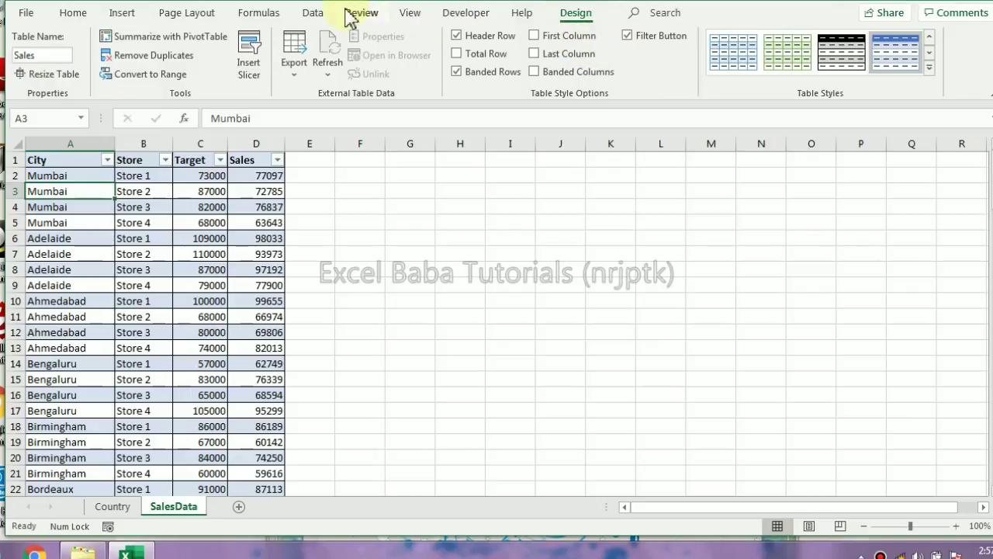
# - Start a new table relationship with the Sales worksheet table and its City column as the foreign column
pyautogui.click(322, 16)
pyautogui.click(677, 59)
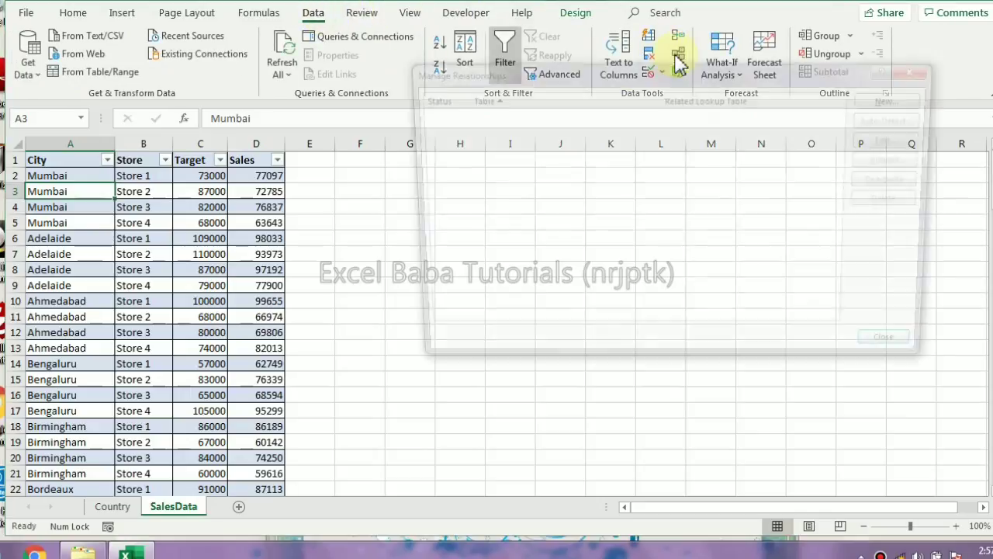
pyautogui.click(893, 100)
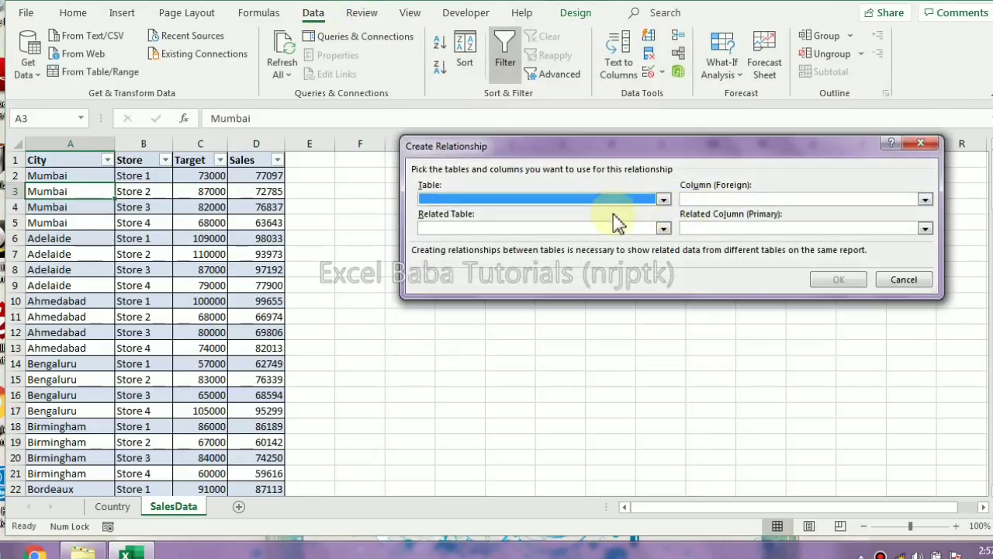
pyautogui.click(554, 199)
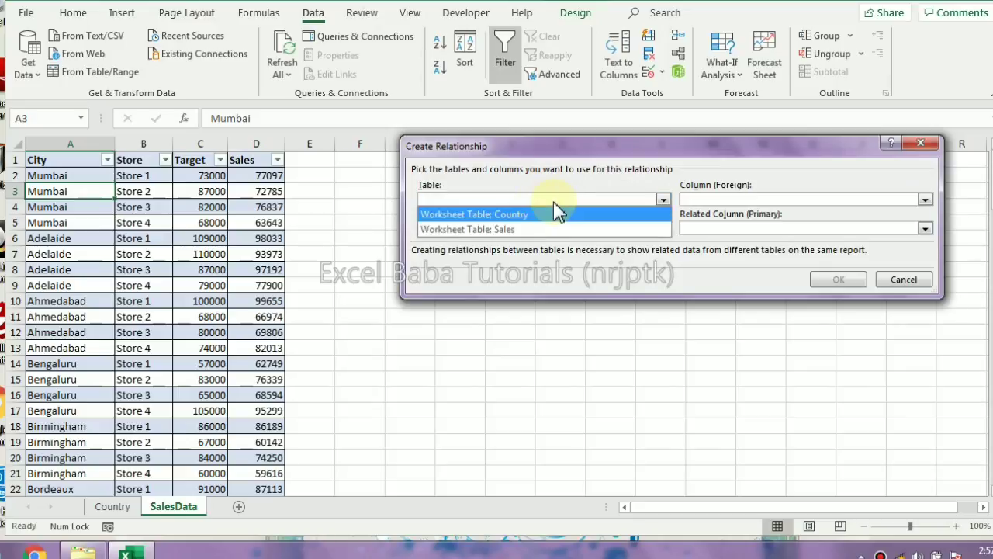
pyautogui.click(520, 230)
pyautogui.click(762, 198)
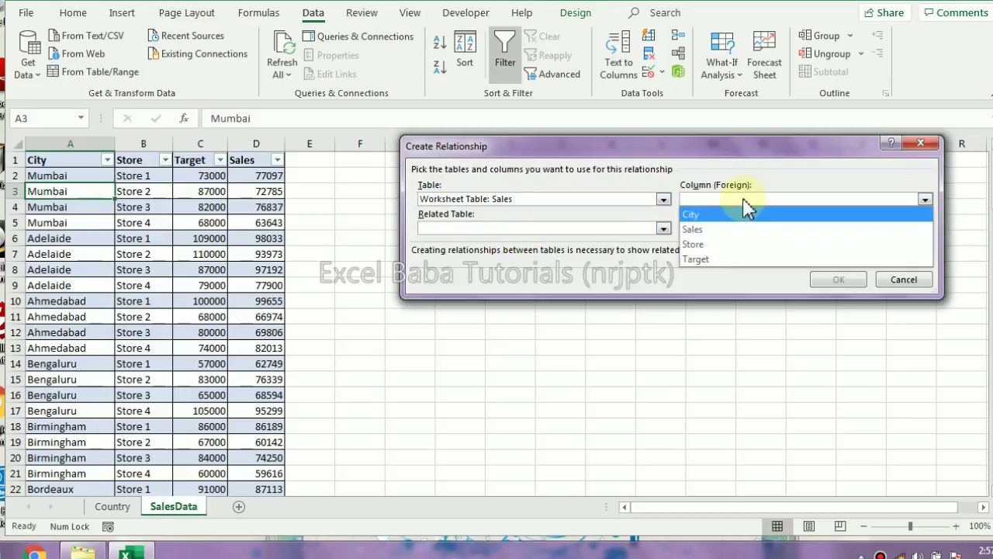
pyautogui.click(718, 216)
# - Complete the relationship with Country as the related table and City as its primary column
pyautogui.click(482, 229)
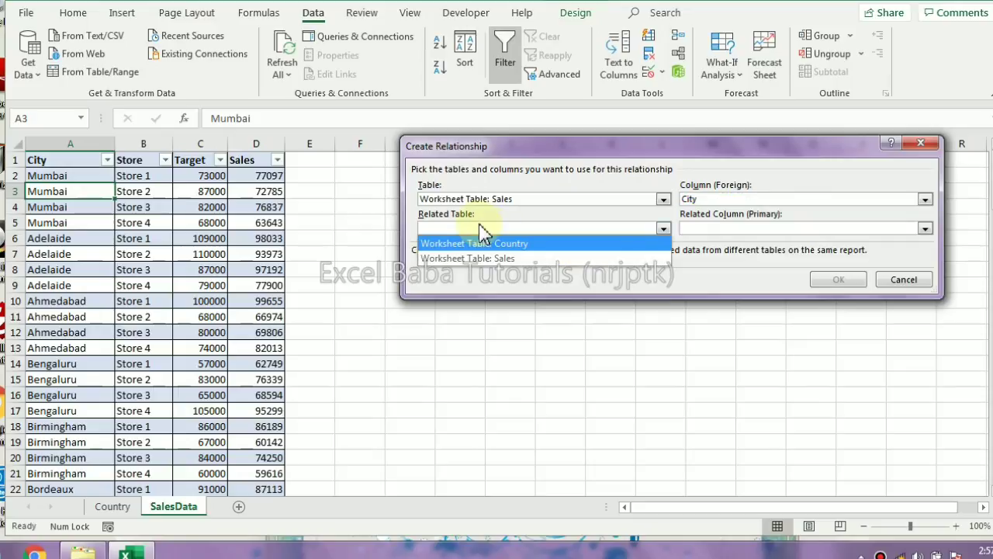
pyautogui.click(516, 243)
pyautogui.click(767, 230)
pyautogui.click(725, 244)
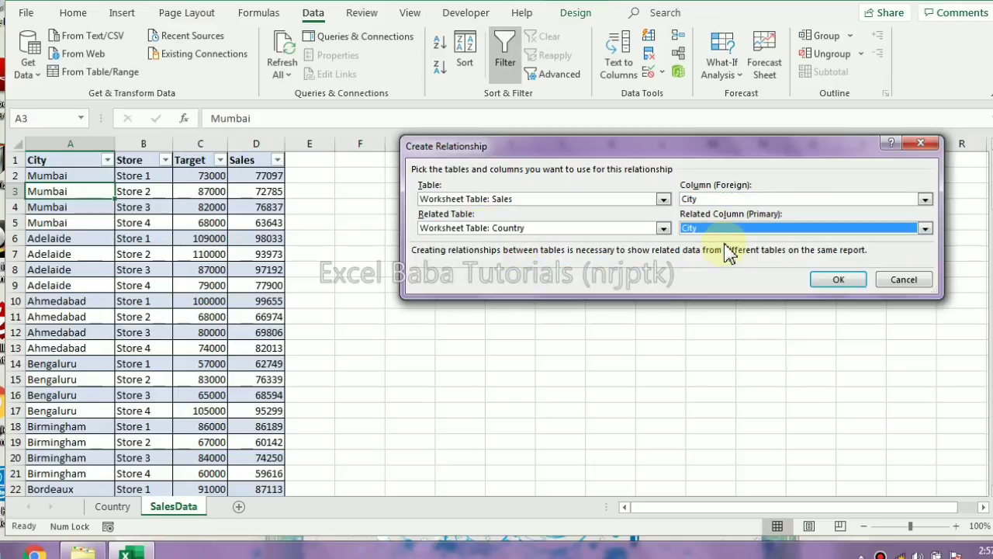
pyautogui.click(834, 281)
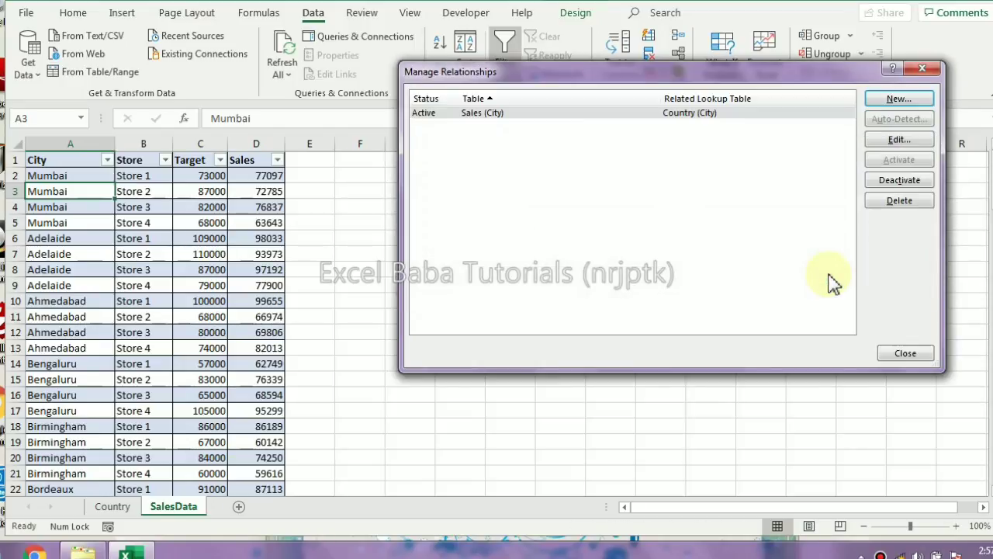
pyautogui.click(888, 354)
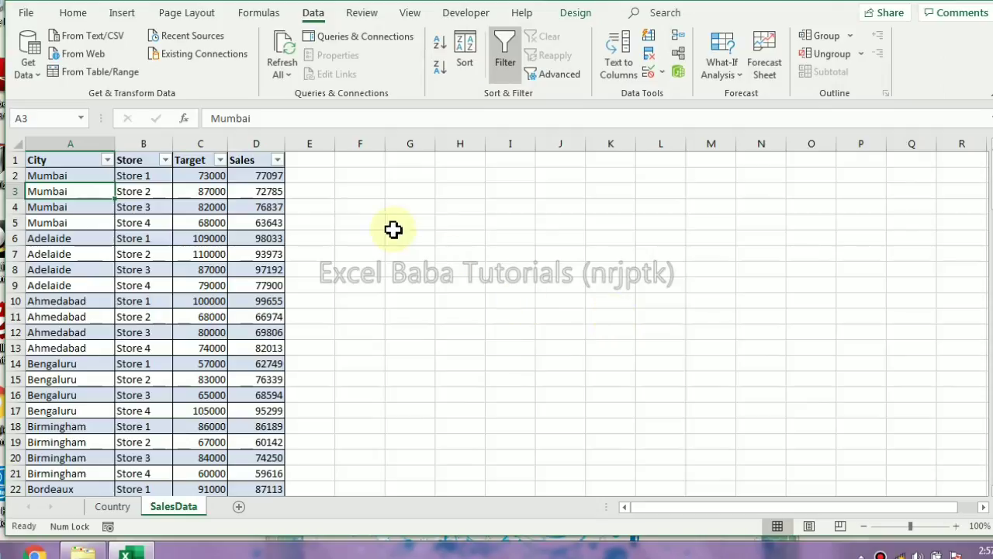
# - Create a pivot table from this workbook's Data Model on a new worksheet
pyautogui.click(411, 225)
pyautogui.click(120, 12)
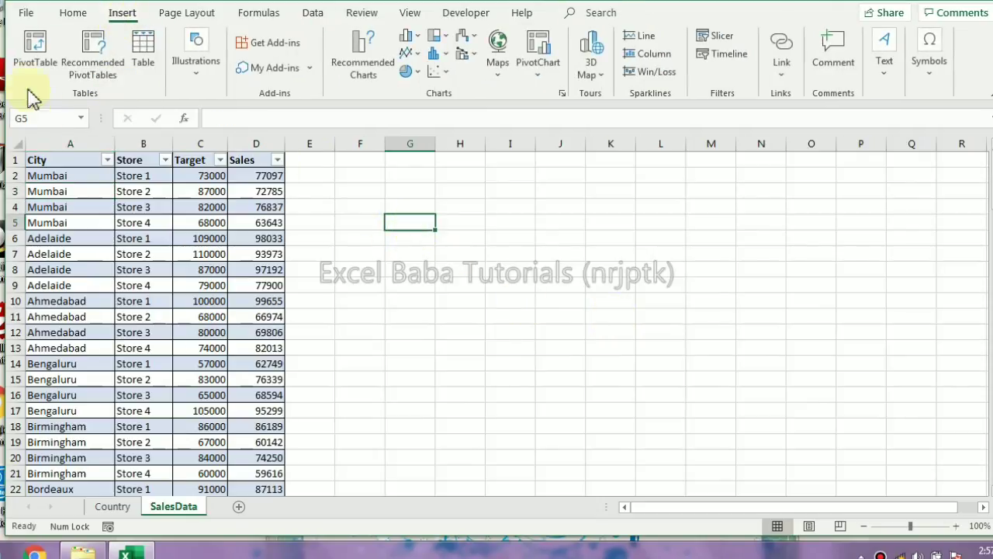
pyautogui.click(35, 49)
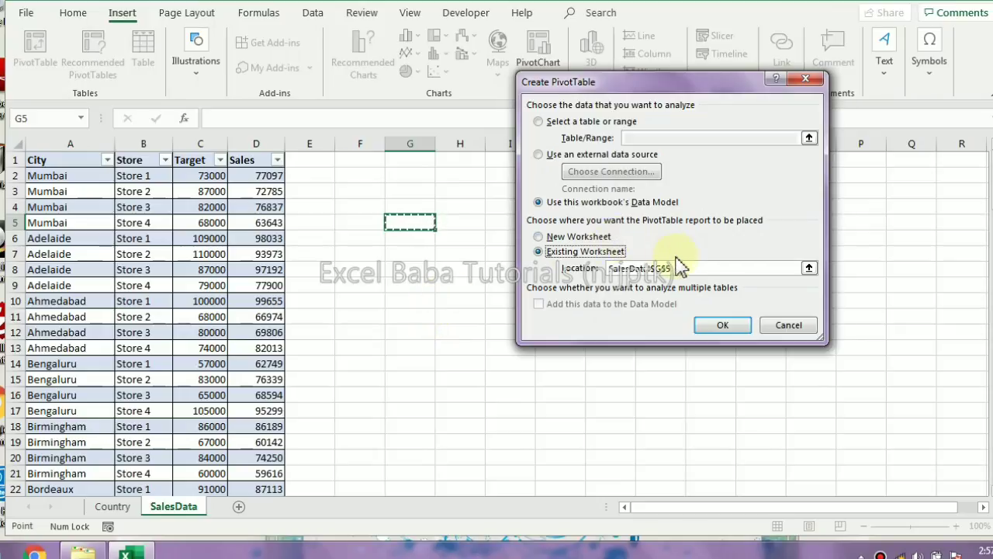
pyautogui.click(573, 237)
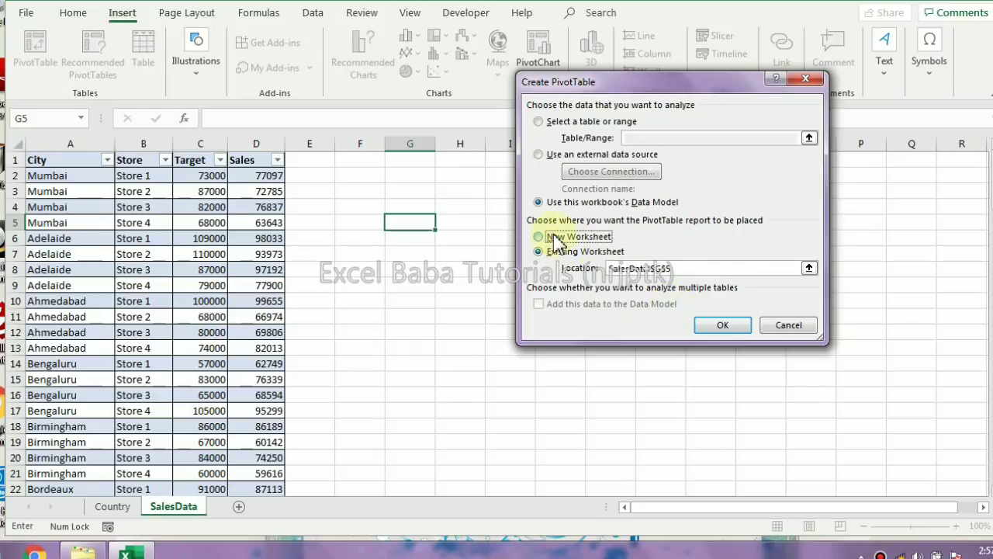
pyautogui.click(714, 326)
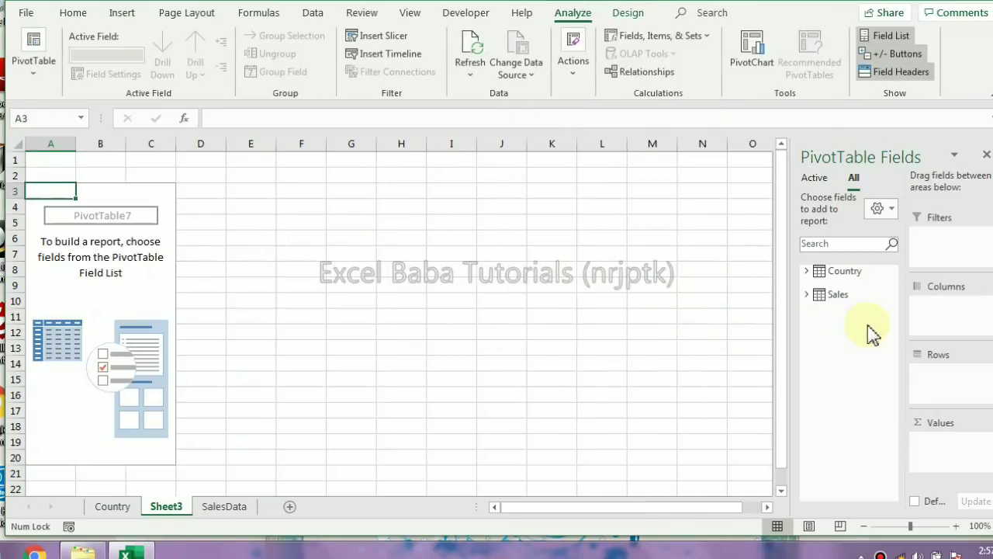
# - Add the Country table's Country field to the pivot rows, and the Sales table's Target and Sales fields to the values, Target first
pyautogui.click(807, 272)
pyautogui.moveTo(852, 289); pyautogui.dragTo(935, 381)
pyautogui.click(807, 327)
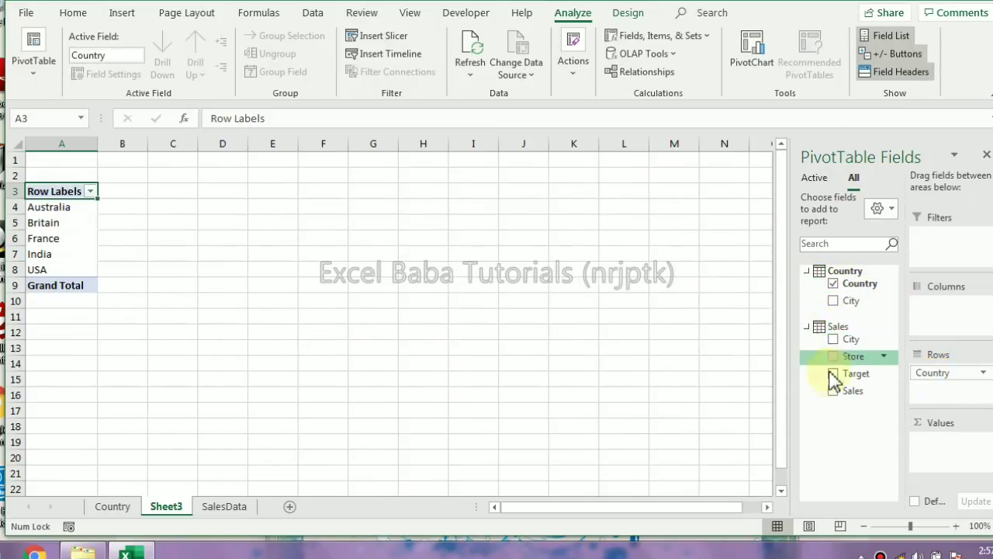
pyautogui.moveTo(853, 391); pyautogui.dragTo(912, 434)
pyautogui.moveTo(857, 373); pyautogui.dragTo(958, 439)
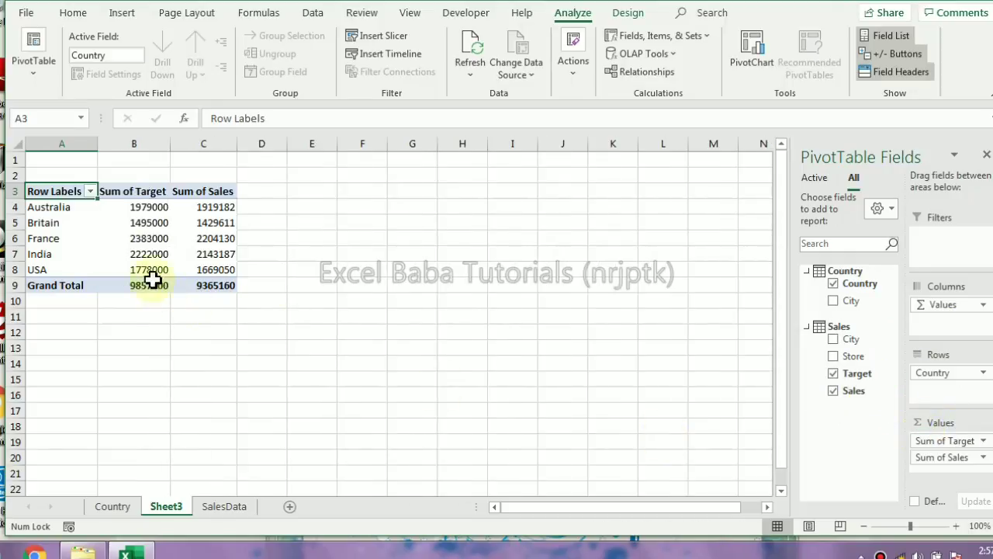
# - Add the Sales field a second time to the values of the pivot table on Sheet3
pyautogui.moveTo(218, 204)
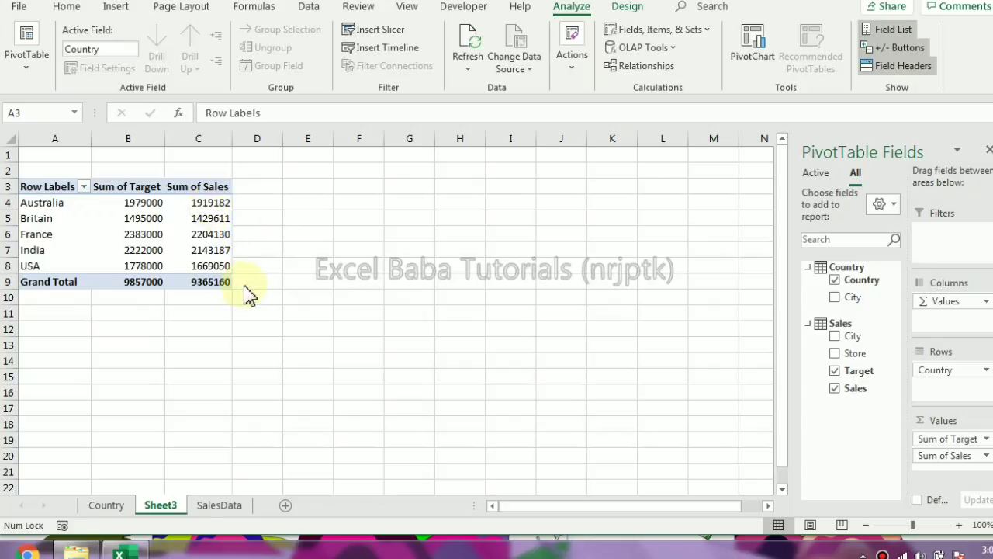
pyautogui.moveTo(859, 394); pyautogui.dragTo(953, 464)
pyautogui.moveTo(856, 388); pyautogui.dragTo(954, 474)
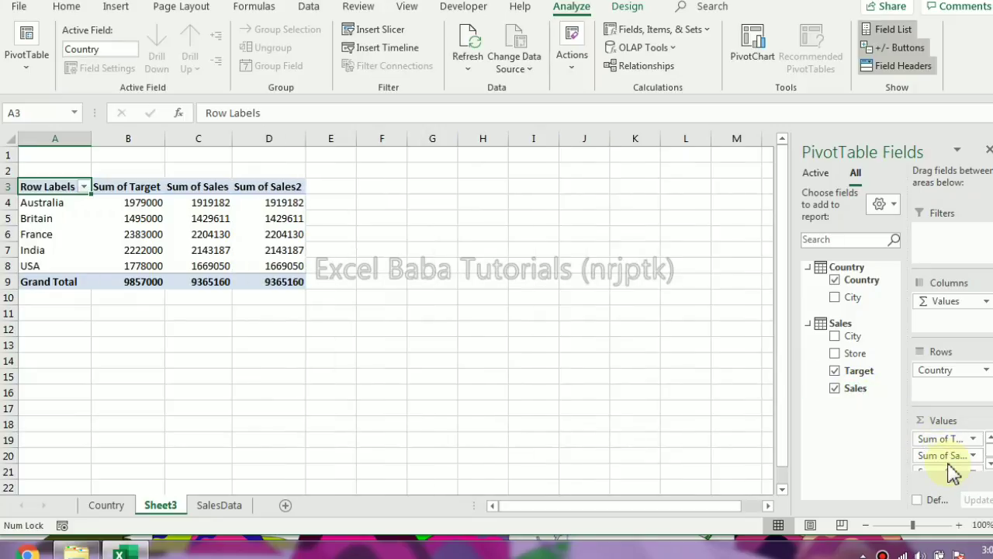
# - Show the second Sales value column of the pivot table as % of Grand Total
pyautogui.click(273, 203)
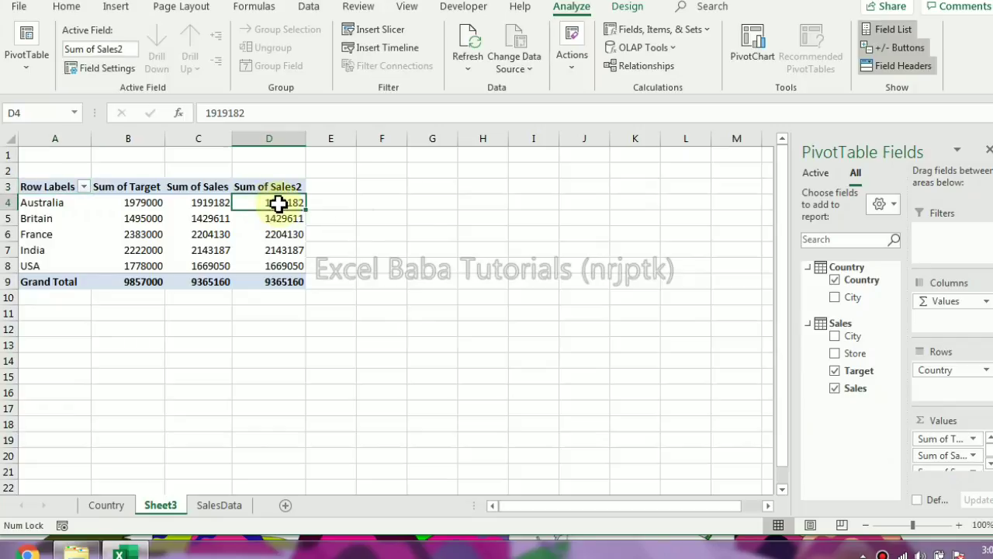
pyautogui.rightClick(279, 207)
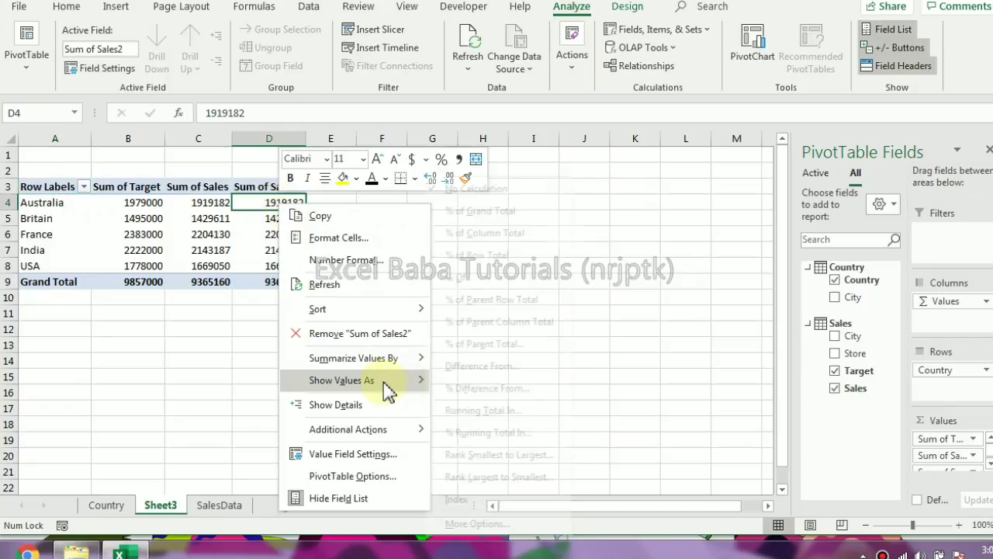
pyautogui.moveTo(386, 391)
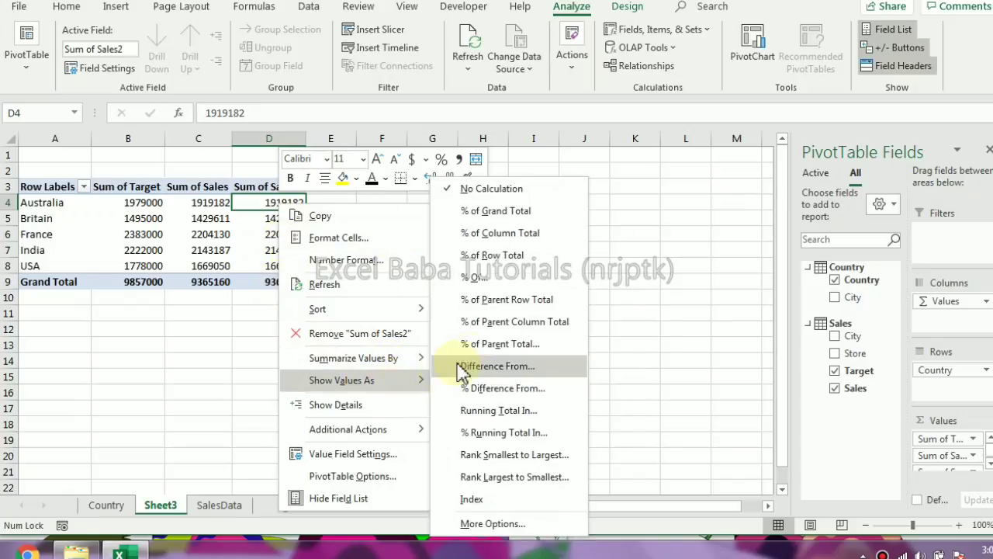
pyautogui.click(489, 219)
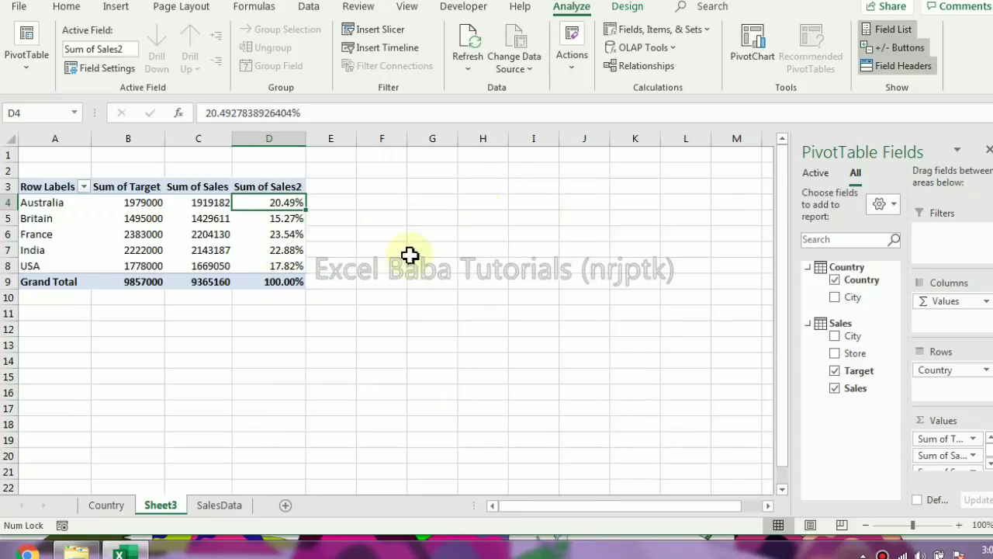
pyautogui.moveTo(278, 202); pyautogui.dragTo(278, 269)
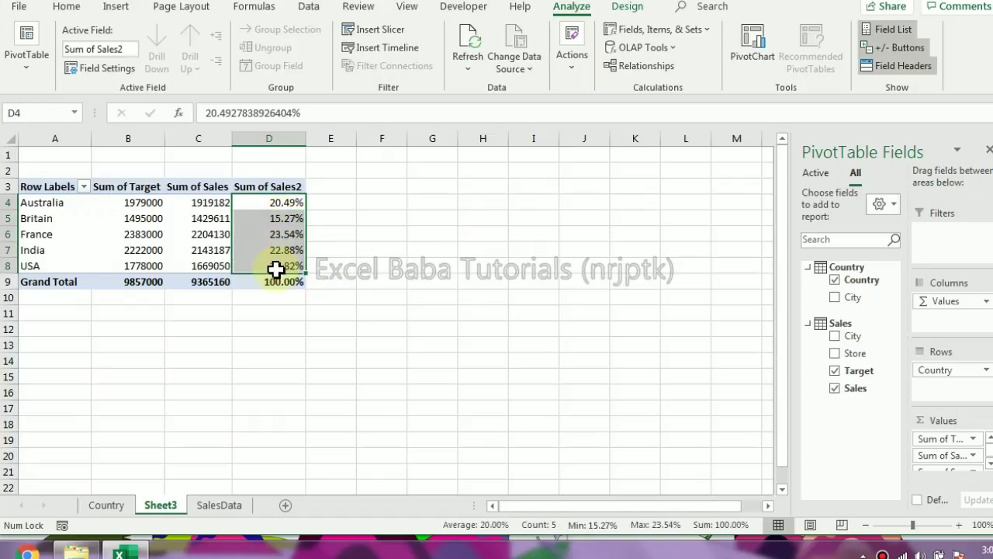
pyautogui.click(284, 282)
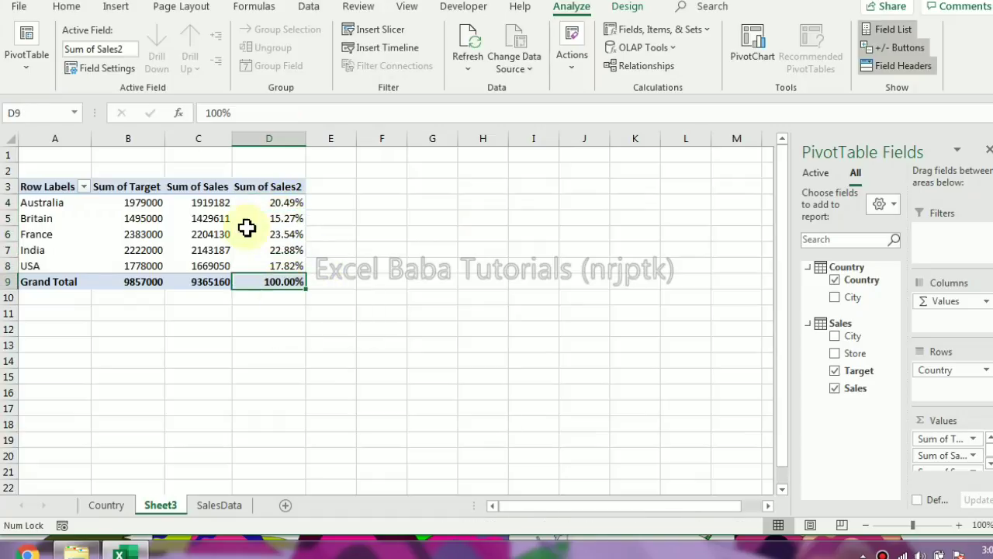
pyautogui.click(213, 205)
pyautogui.click(292, 267)
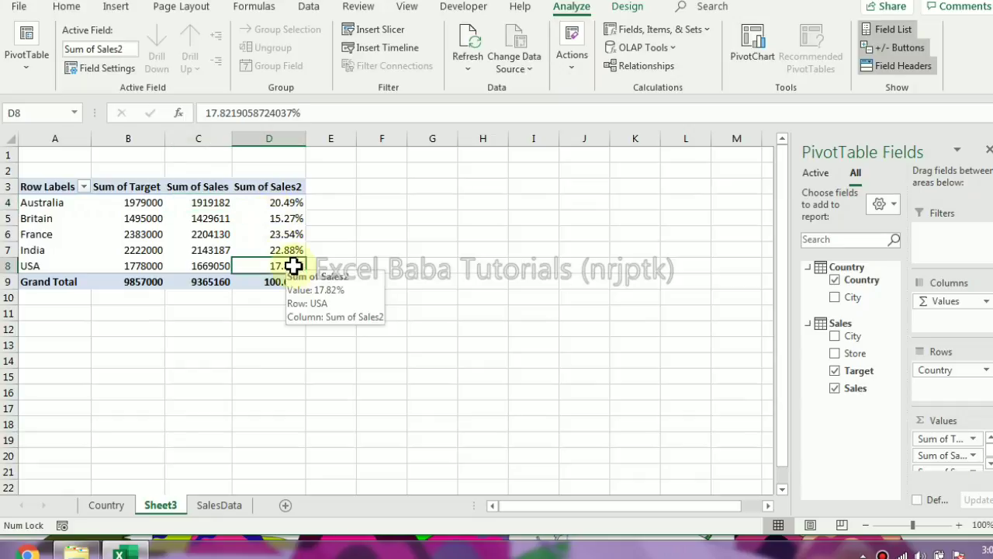
# - Add the Country table's City field below Country in the pivot rows and show all subtotals at the top of each group
pyautogui.moveTo(853, 297); pyautogui.dragTo(936, 386)
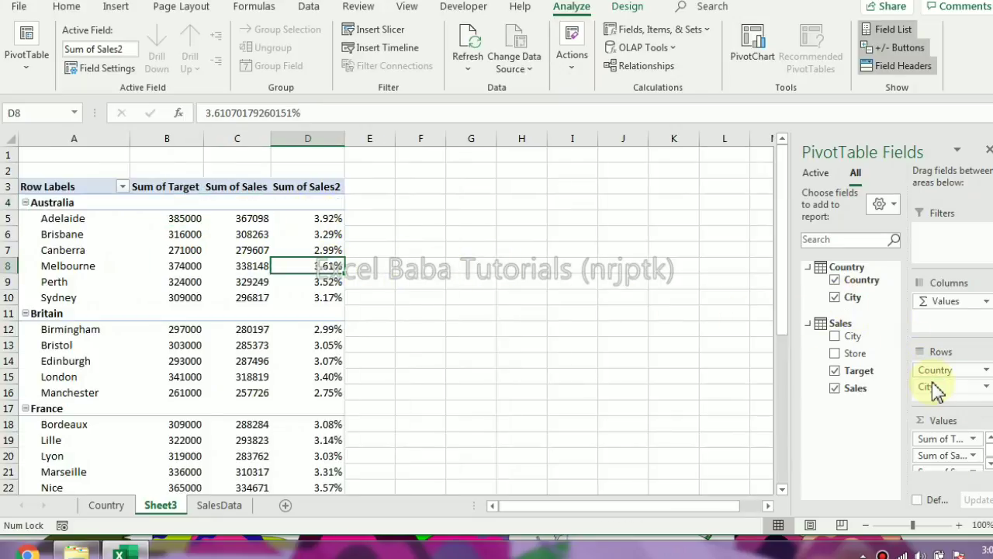
pyautogui.click(330, 220)
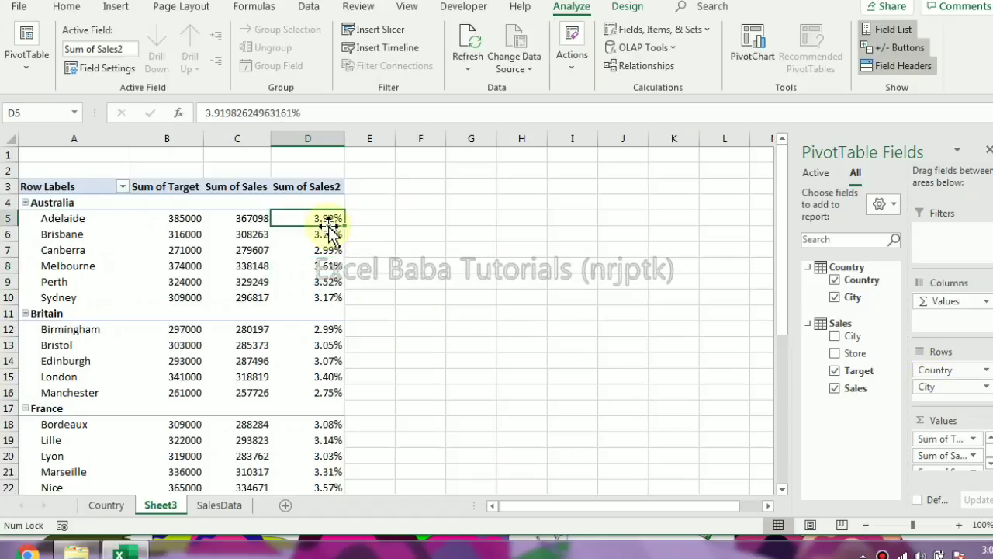
pyautogui.click(72, 203)
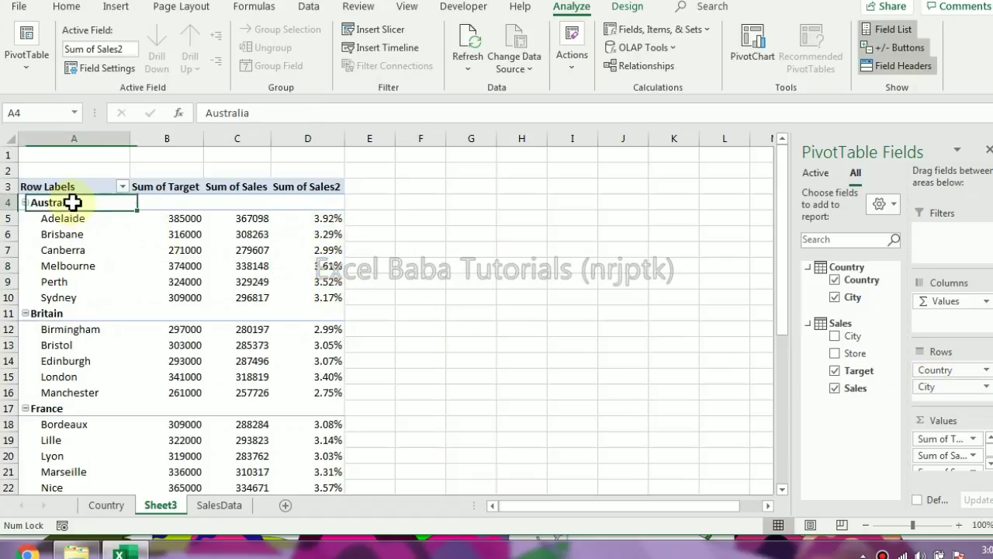
pyautogui.click(629, 8)
pyautogui.click(25, 58)
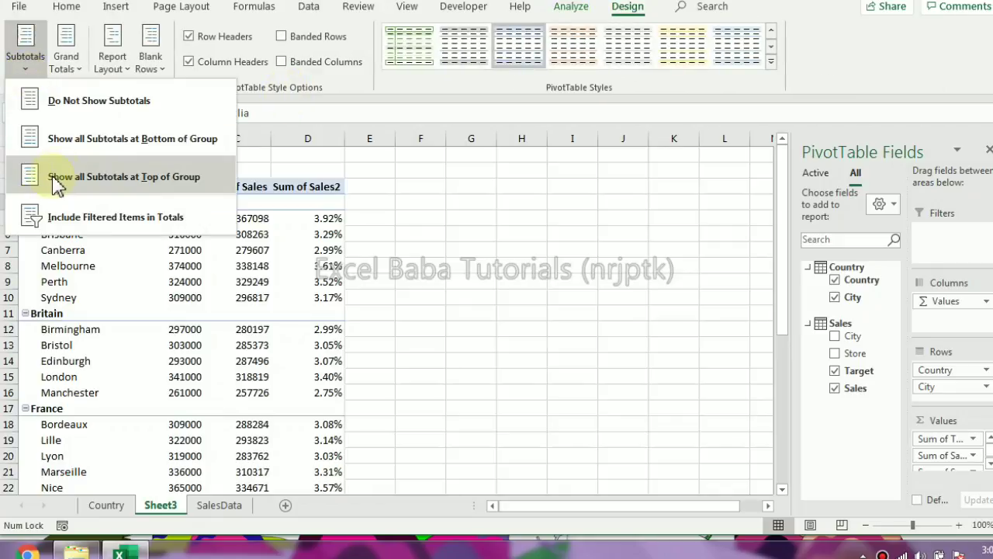
pyautogui.click(78, 175)
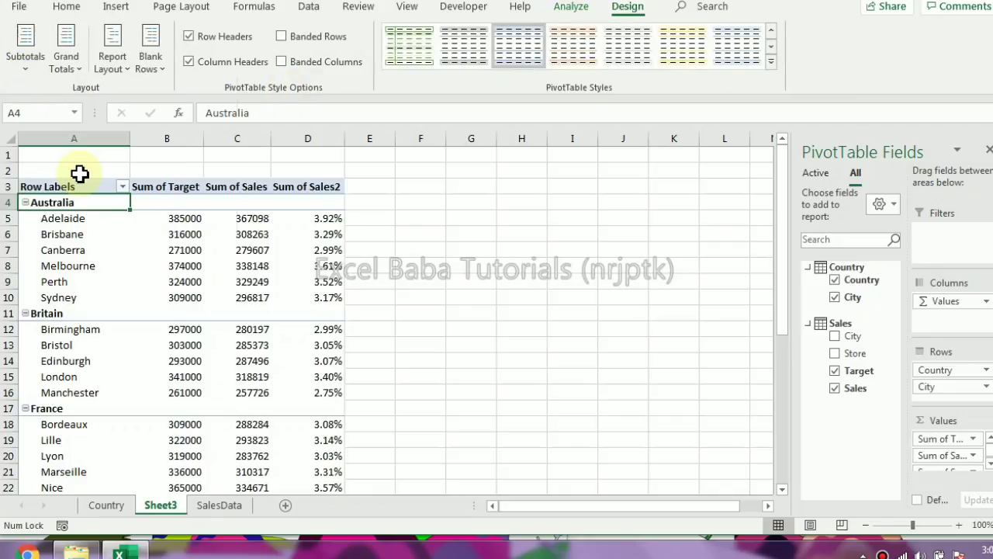
# - Examine the cities' grand-total percentages against their country subtotals, starting with the Australian cities
pyautogui.click(281, 204)
pyautogui.scroll(-1, 333, 239)
pyautogui.scroll(1, 354, 262)
pyautogui.moveTo(324, 221); pyautogui.dragTo(324, 292)
pyautogui.scroll(-12, 399, 329)
pyautogui.scroll(5, 328, 281)
pyautogui.scroll(7, 346, 301)
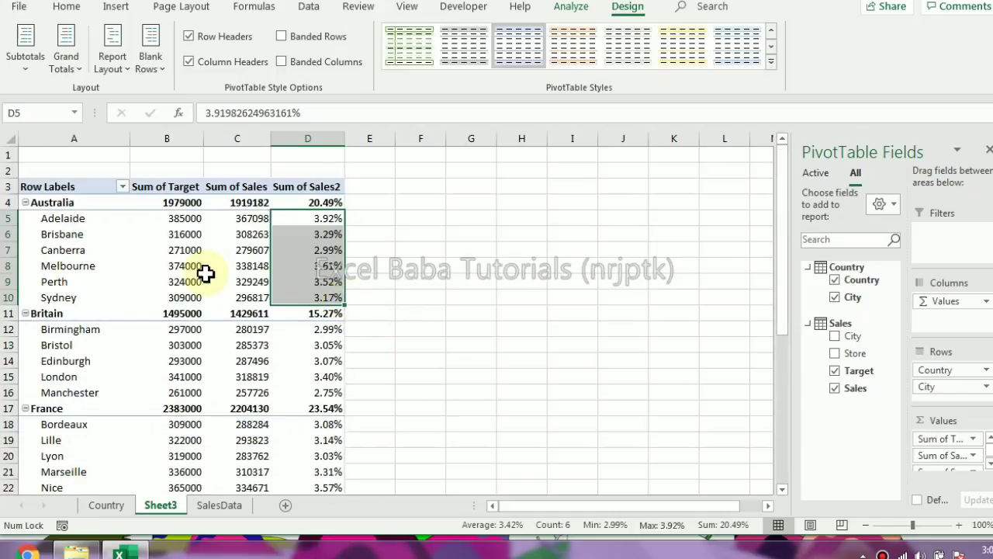
pyautogui.click(311, 221)
pyautogui.moveTo(311, 221); pyautogui.dragTo(318, 292)
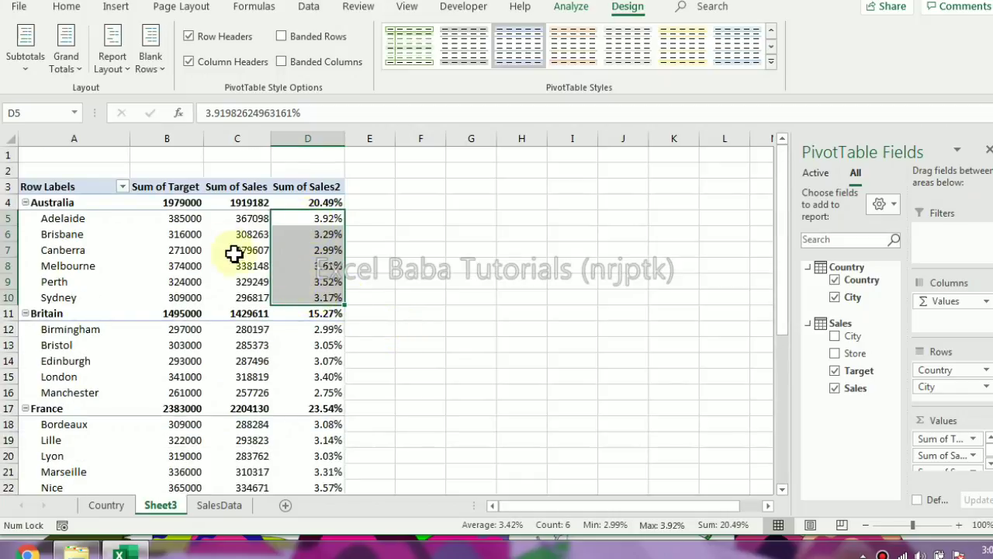
pyautogui.click(291, 203)
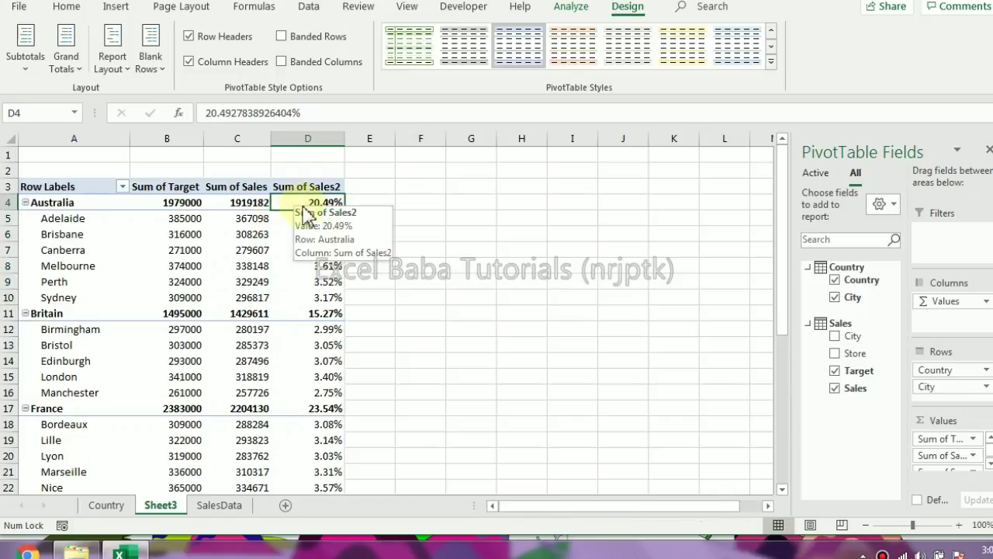
# - Show the second Sales value column as % of Parent Row Total
pyautogui.click(329, 264)
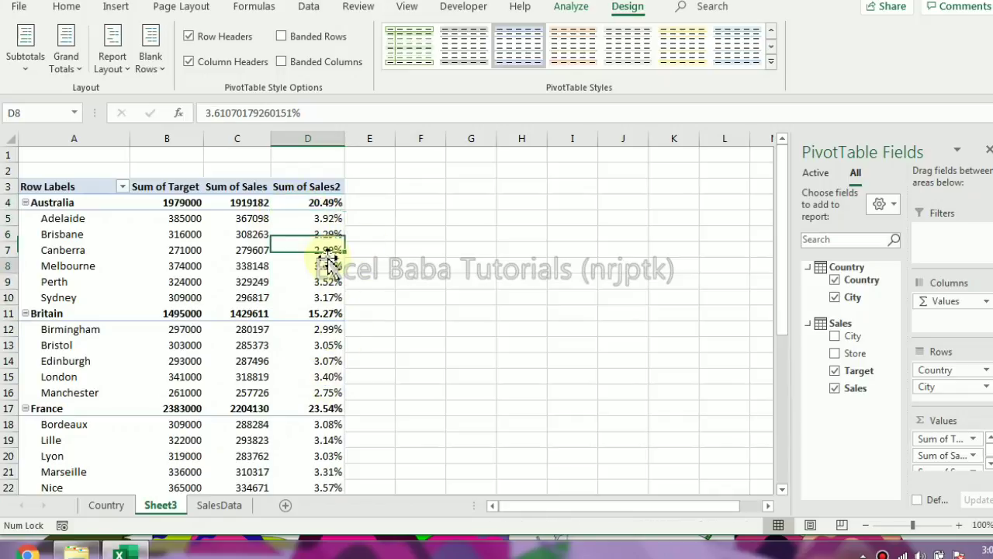
pyautogui.rightClick(321, 251)
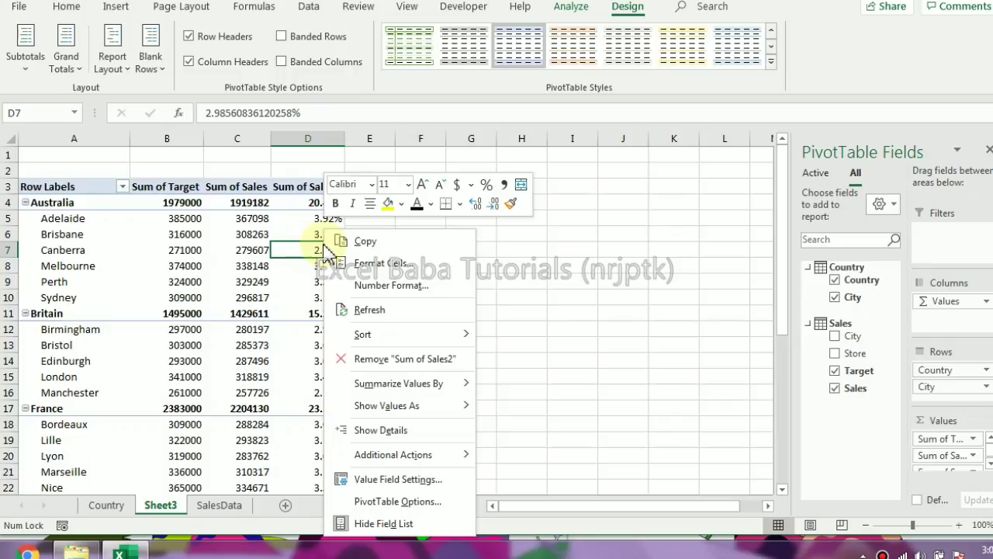
pyautogui.moveTo(449, 415)
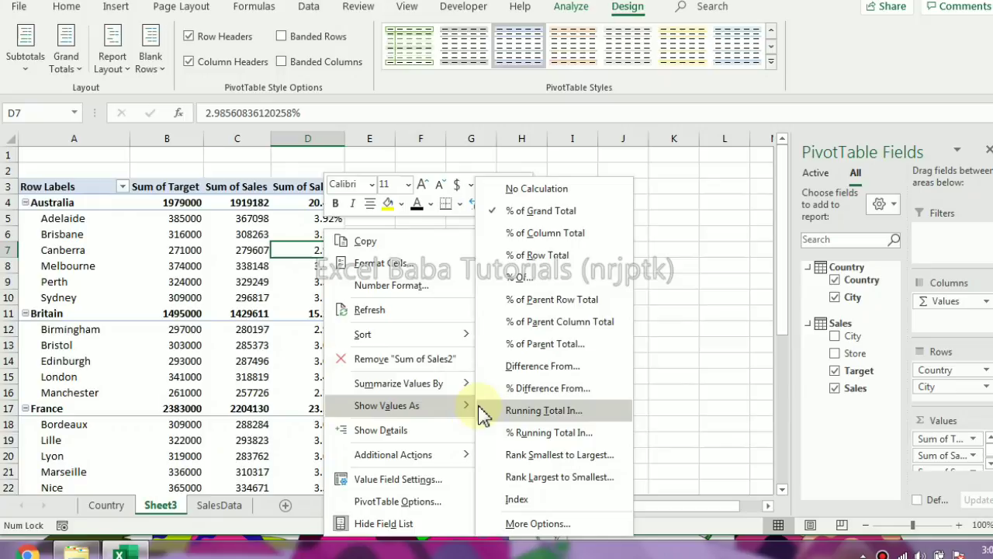
pyautogui.click(532, 303)
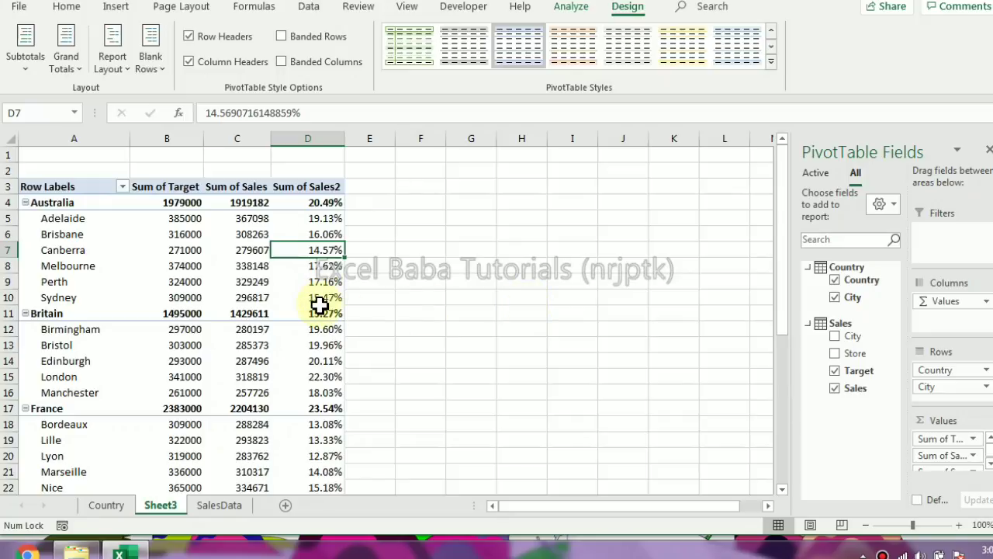
# - Check the Australian cities' parent-row percentages against Australia's subtotal and review the remaining countries down to the Grand Total
pyautogui.click(316, 229)
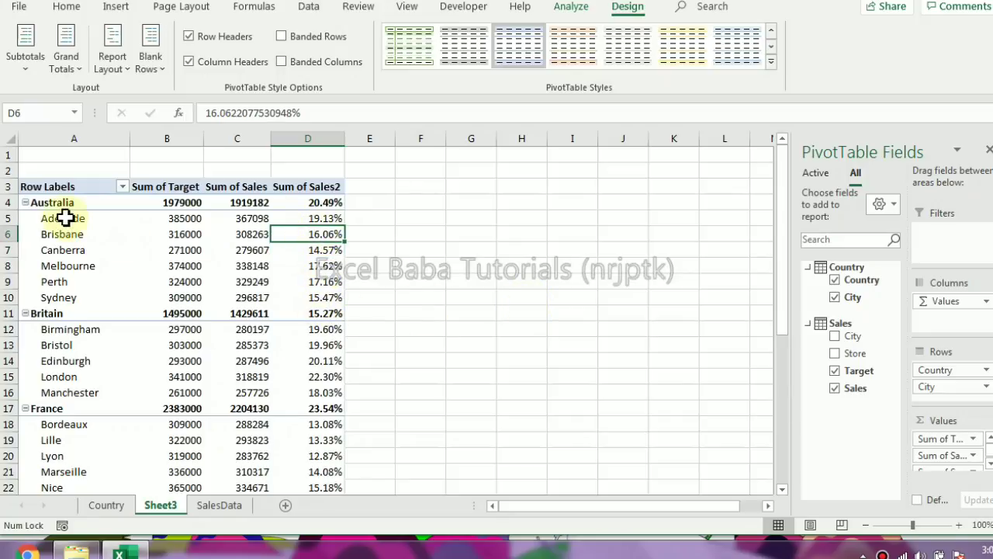
pyautogui.moveTo(68, 214); pyautogui.dragTo(70, 251)
pyautogui.moveTo(312, 219); pyautogui.dragTo(321, 301)
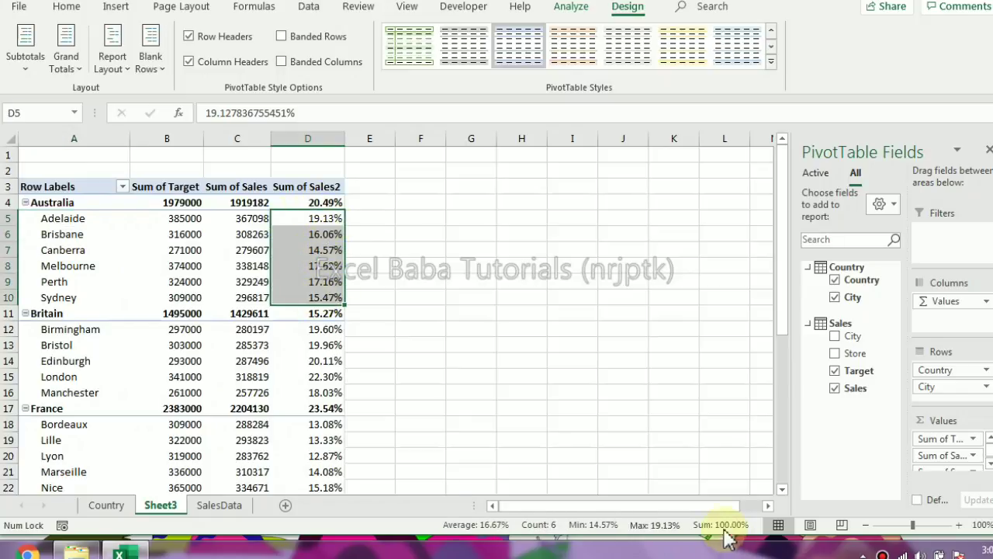
pyautogui.click(318, 202)
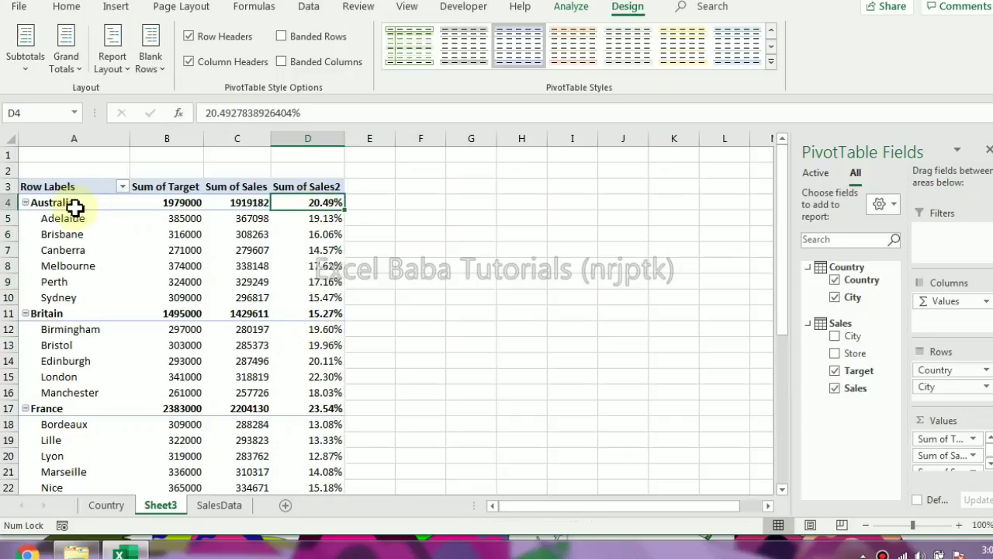
pyautogui.scroll(-13, 322, 361)
pyautogui.scroll(6, 322, 362)
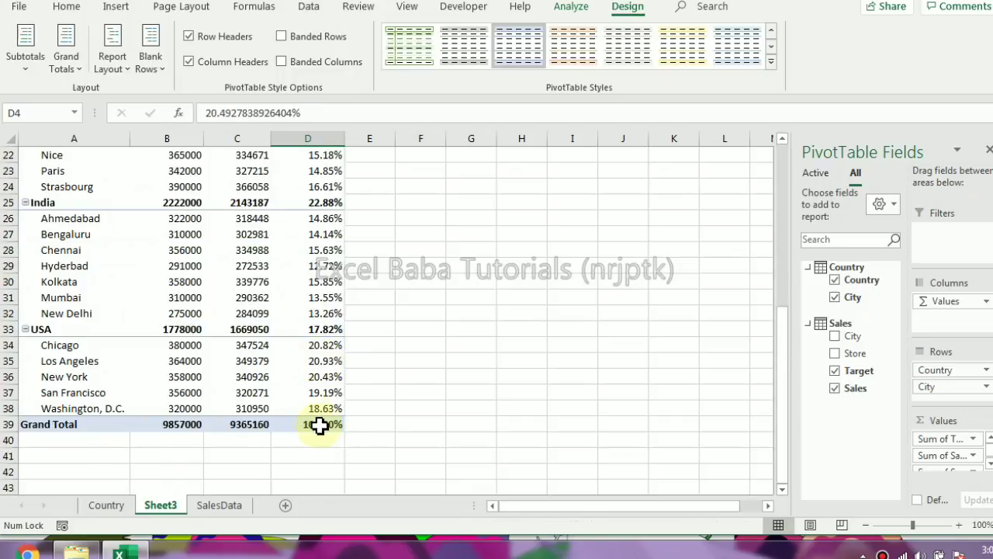
pyautogui.scroll(7, 320, 424)
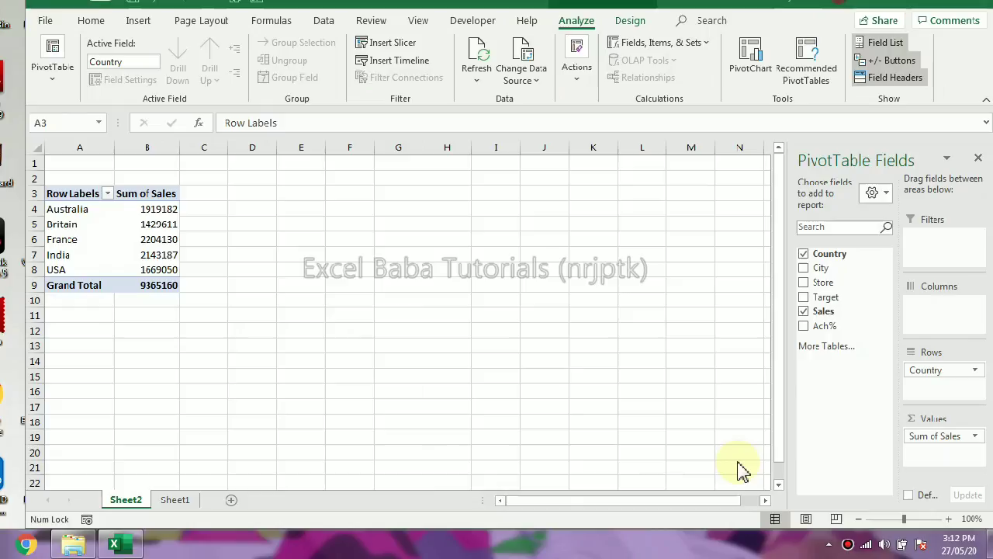
# - Record a City macro in this workbook that clears the Sheet2 pivot table and places City in rows and Sales in values
pyautogui.click(87, 520)
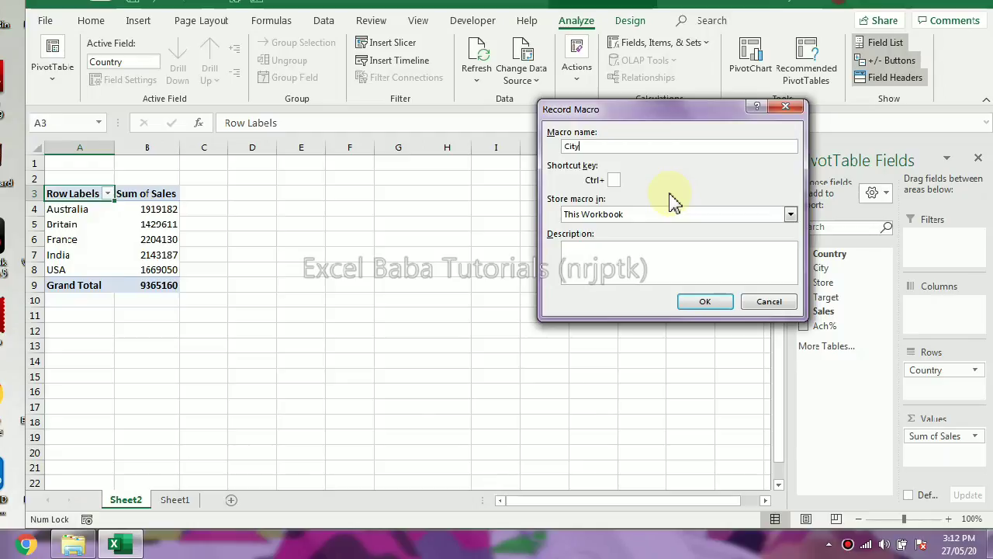
pyautogui.click(704, 302)
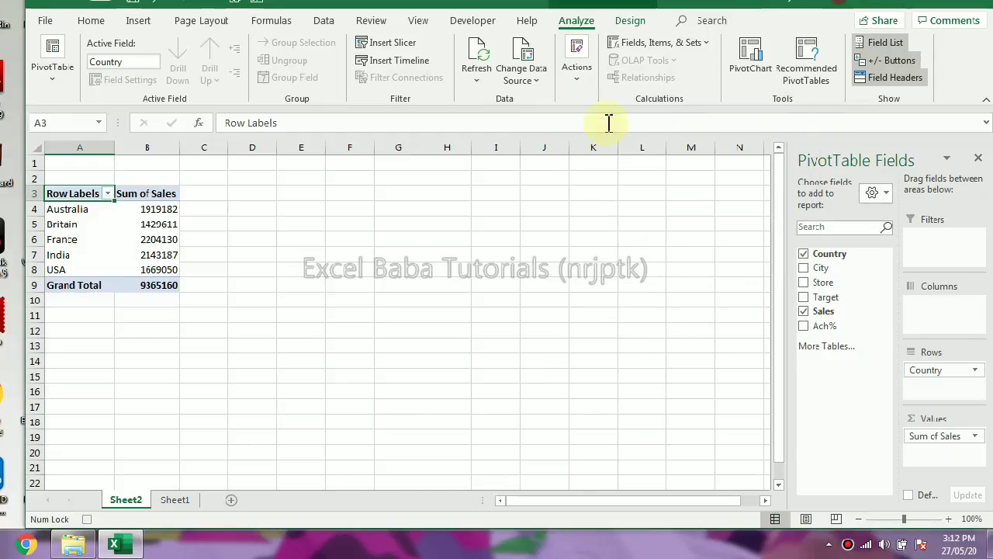
pyautogui.click(578, 76)
pyautogui.click(580, 153)
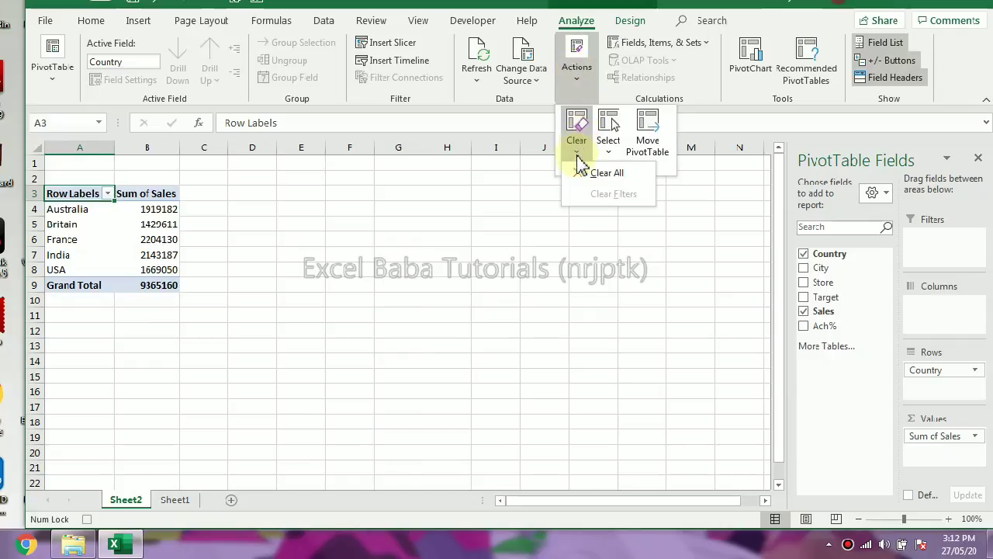
pyautogui.moveTo(823, 268); pyautogui.dragTo(925, 380)
pyautogui.moveTo(822, 311); pyautogui.dragTo(942, 462)
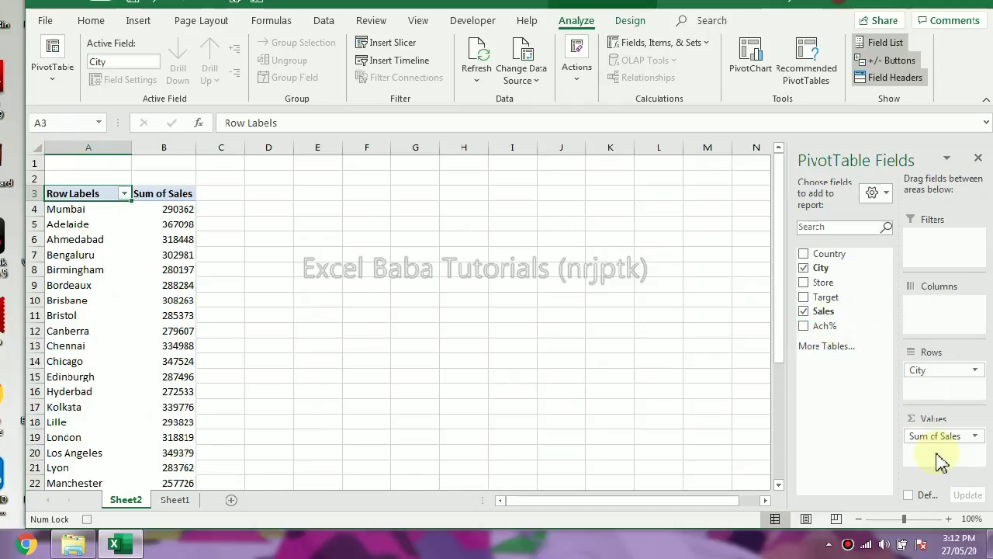
# - Record a macro named CountryView that clears the pivot table and places Country in rows and Sales in values
pyautogui.click(92, 521)
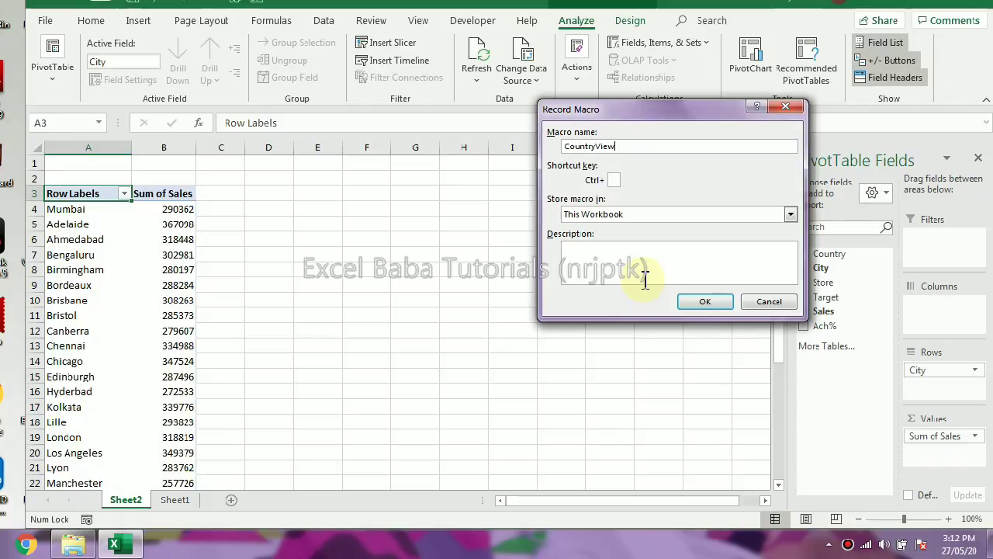
pyautogui.click(701, 303)
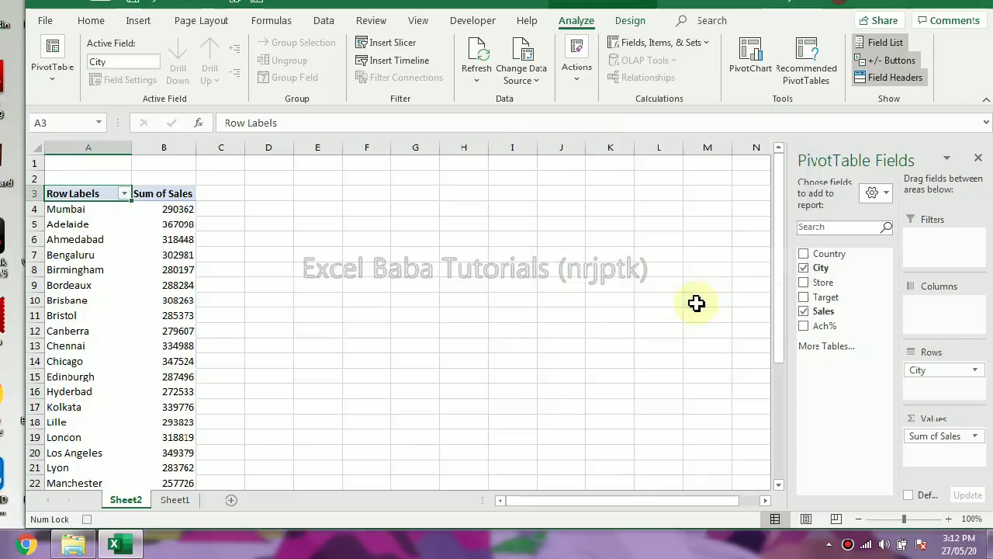
pyautogui.click(576, 73)
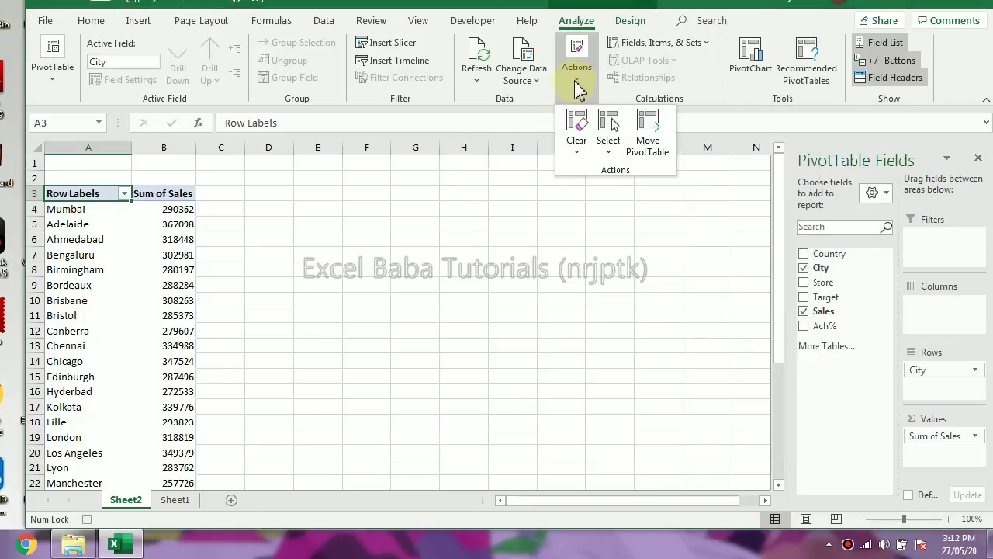
pyautogui.click(582, 149)
pyautogui.click(584, 173)
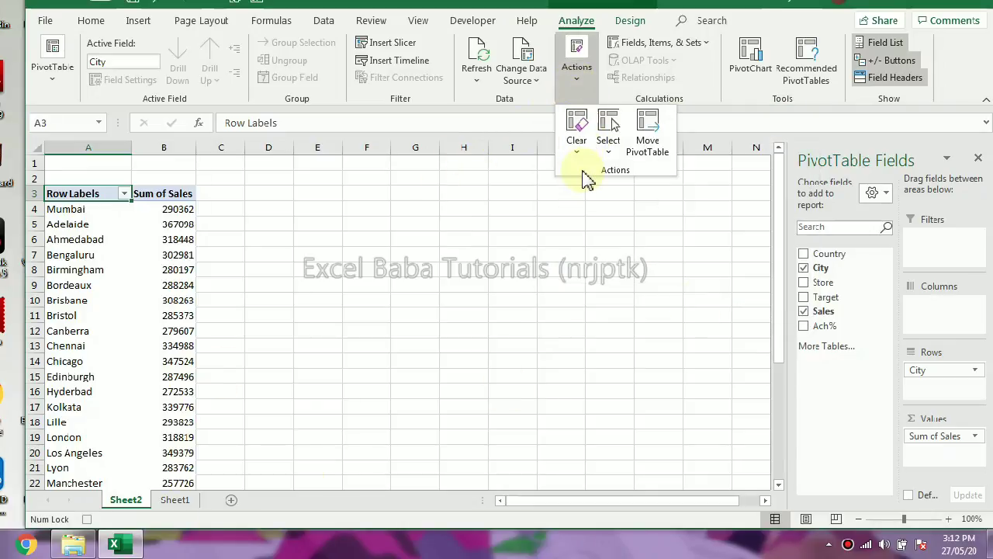
pyautogui.click(830, 260)
pyautogui.moveTo(831, 256); pyautogui.dragTo(939, 376)
pyautogui.moveTo(831, 312); pyautogui.dragTo(939, 442)
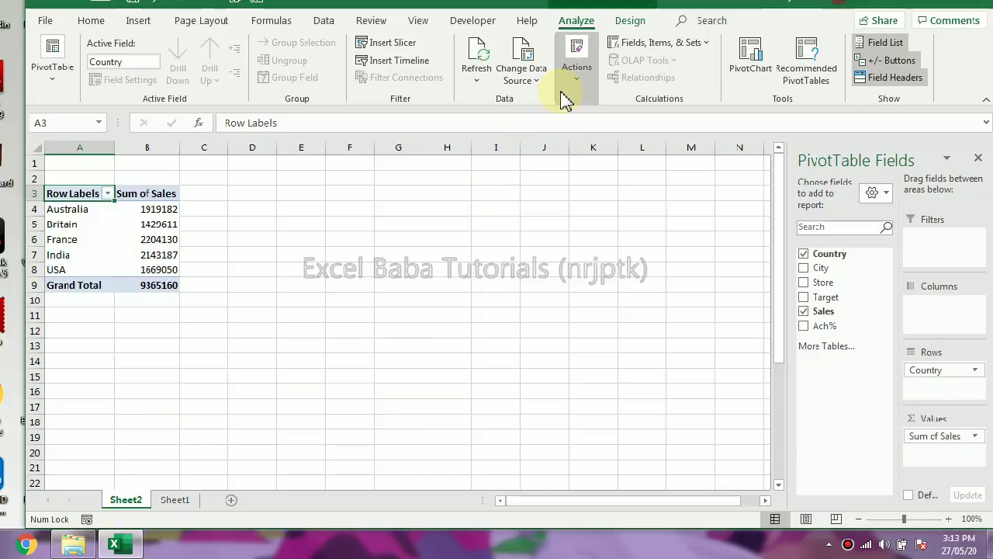
# - Record a macro named CountryCity in this workbook that clears the pivot table and places Country and City in rows and Sales in values
pyautogui.click(86, 518)
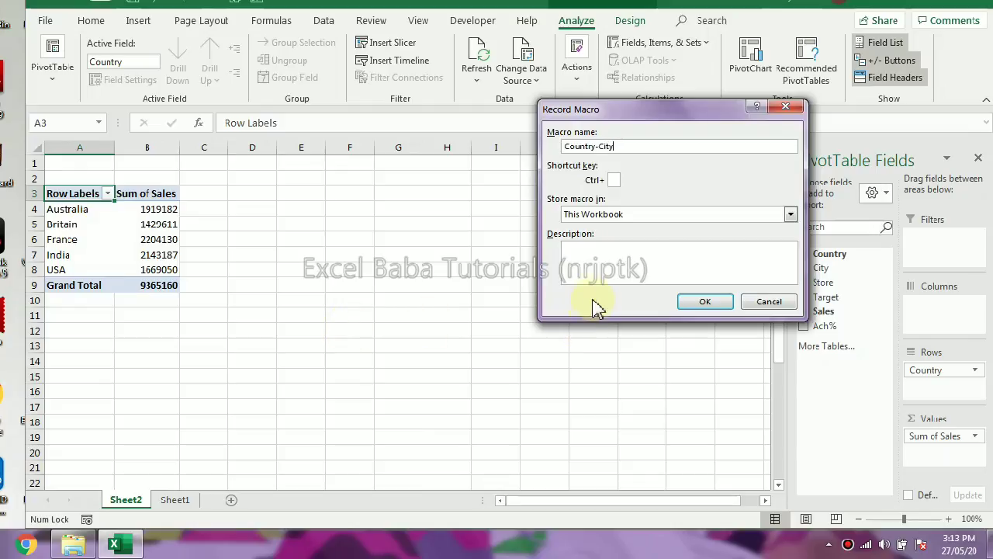
pyautogui.click(701, 303)
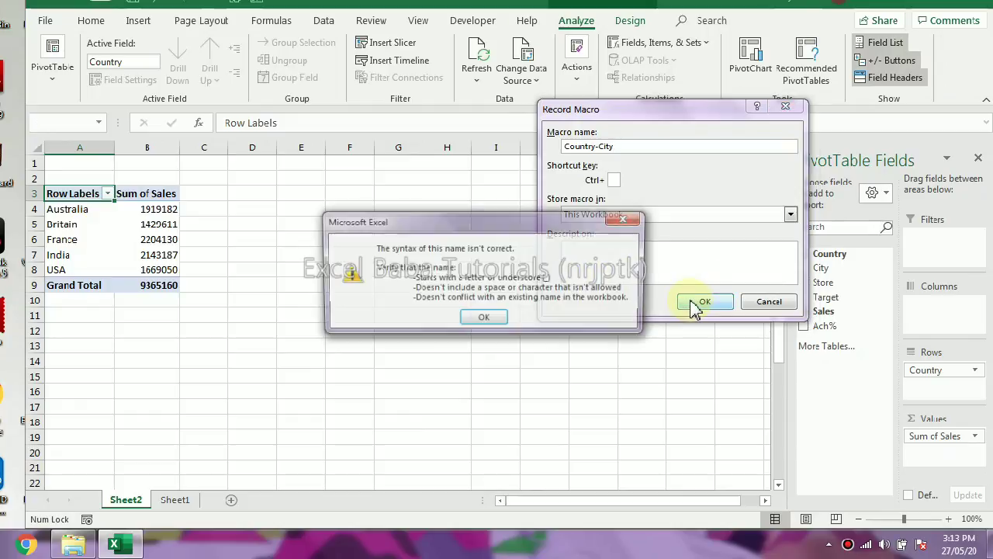
pyautogui.click(486, 319)
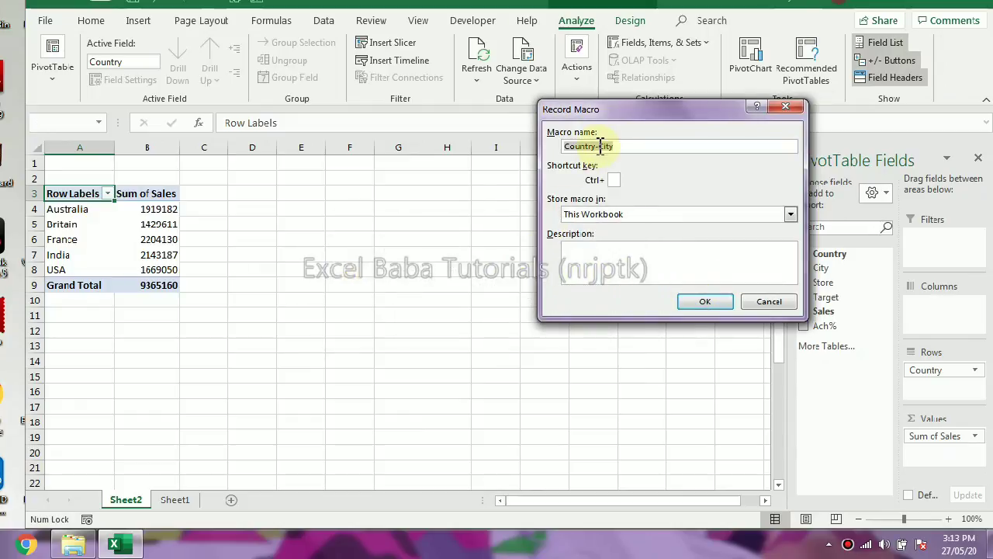
pyautogui.click(694, 302)
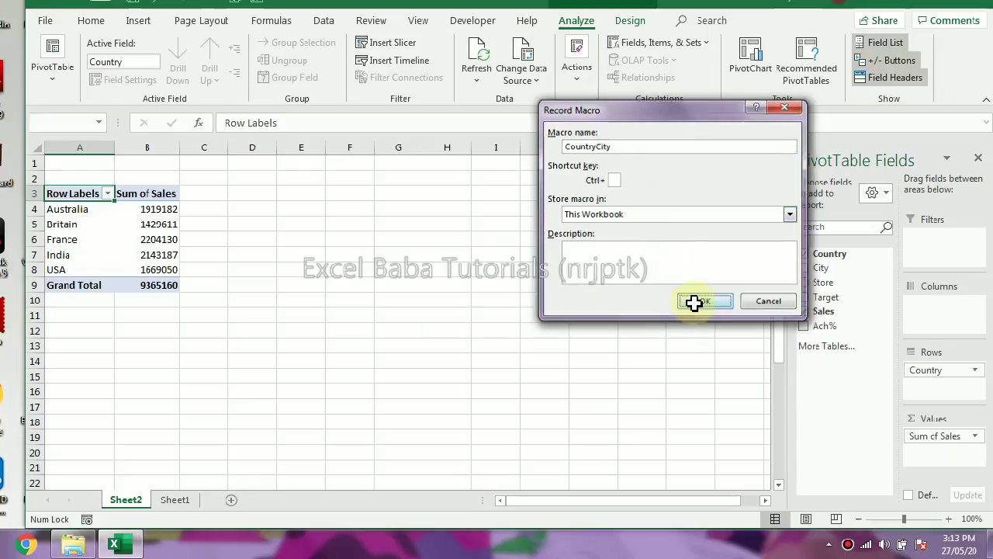
pyautogui.click(577, 74)
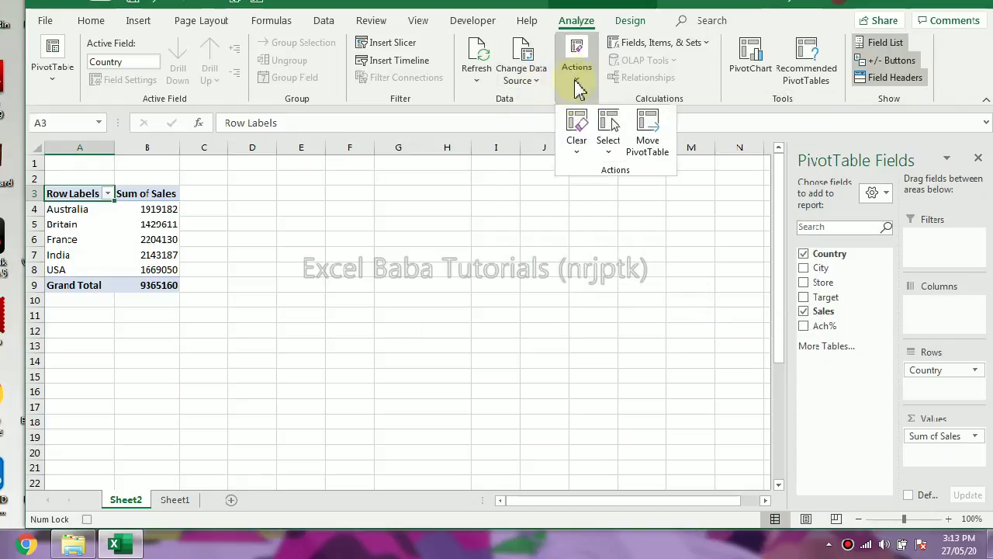
pyautogui.click(578, 149)
pyautogui.click(598, 174)
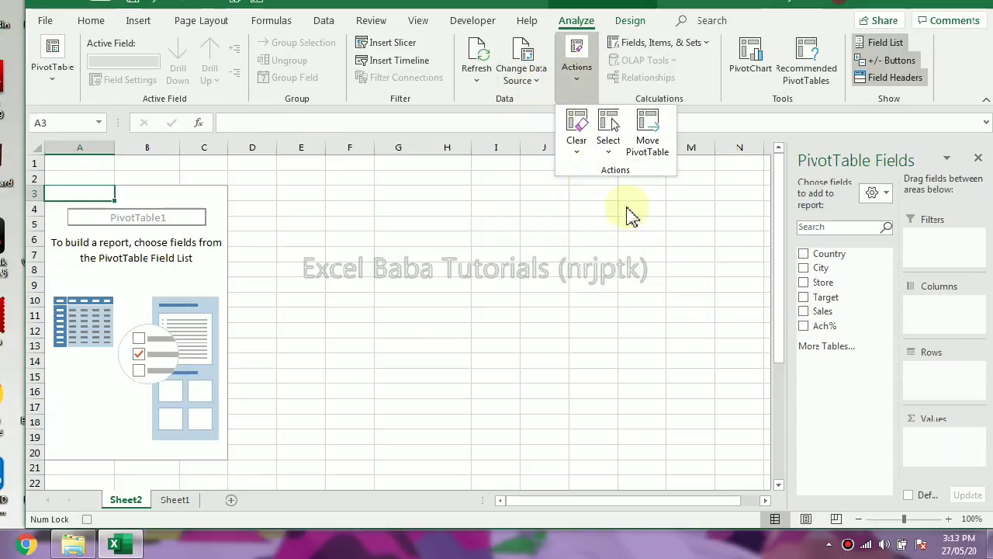
pyautogui.moveTo(836, 260); pyautogui.dragTo(938, 378)
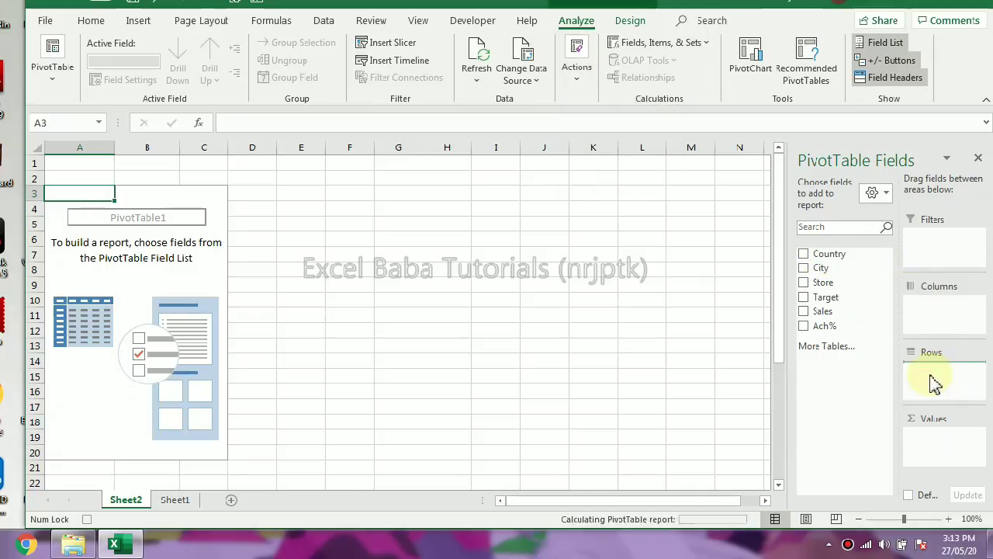
pyautogui.moveTo(826, 275); pyautogui.dragTo(943, 388)
pyautogui.moveTo(822, 310); pyautogui.dragTo(937, 458)
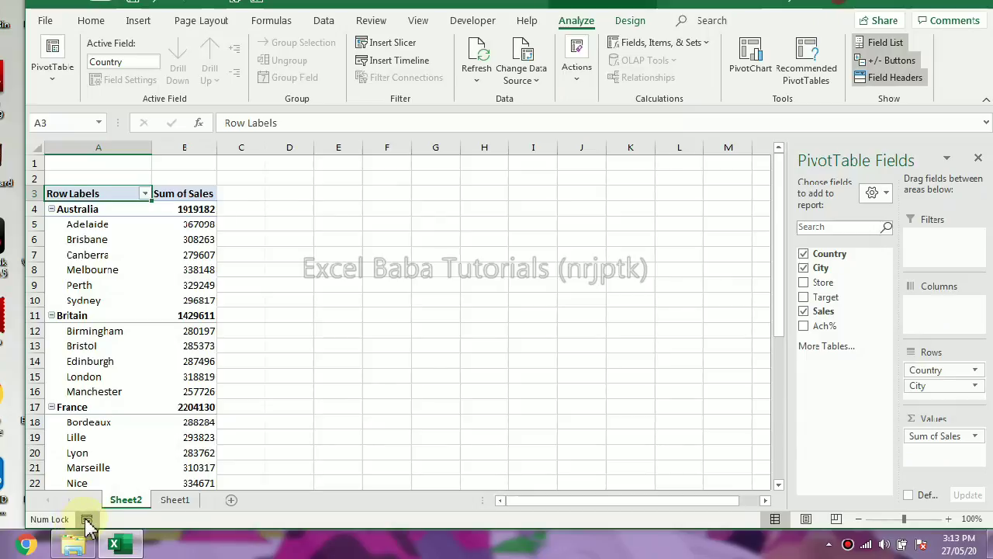
# - Draw three rounded rectangles about 1.15" wide and 0.43" high in a row beside the pivot table, across columns D to I
pyautogui.click(243, 164)
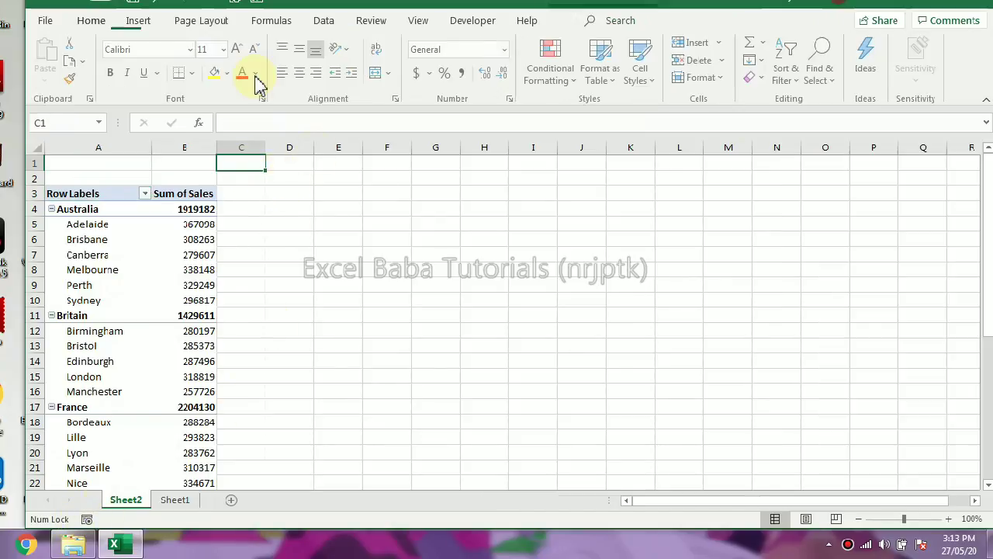
pyautogui.click(139, 23)
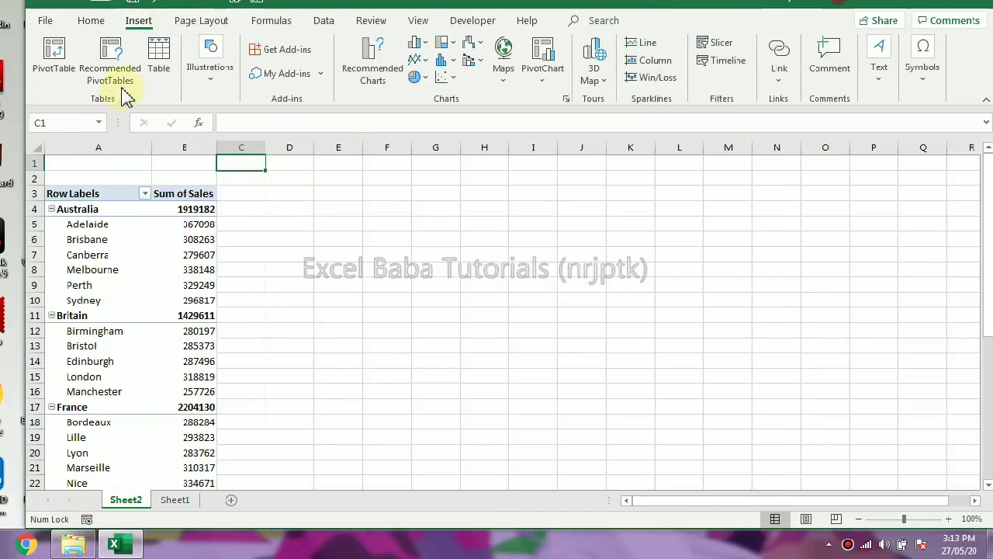
pyautogui.click(210, 82)
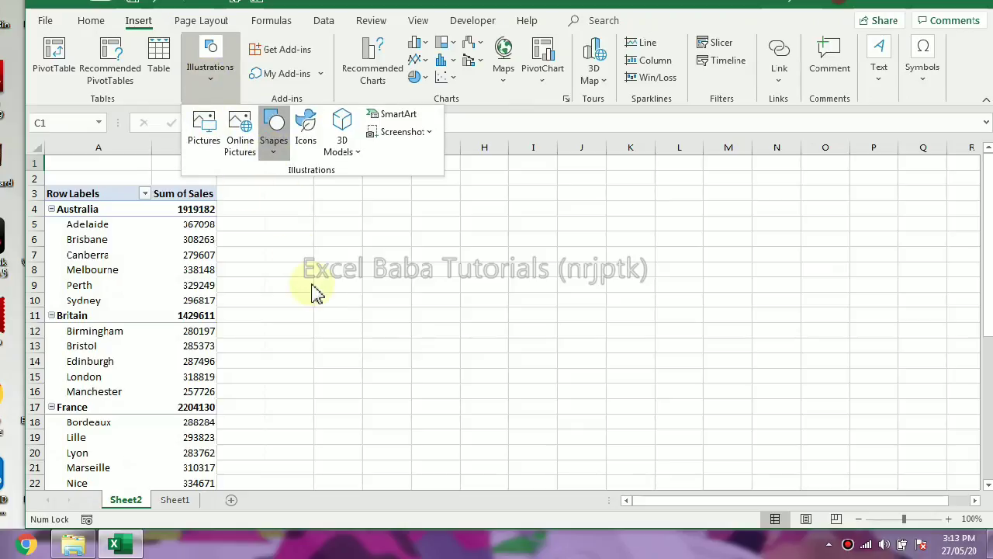
pyautogui.click(347, 195)
pyautogui.moveTo(270, 167)
pyautogui.mouseDown()
pyautogui.moveTo(353, 198)
pyautogui.moveTo(426, 170)
pyautogui.moveTo(417, 169)
pyautogui.moveTo(533, 174)
pyautogui.mouseUp()
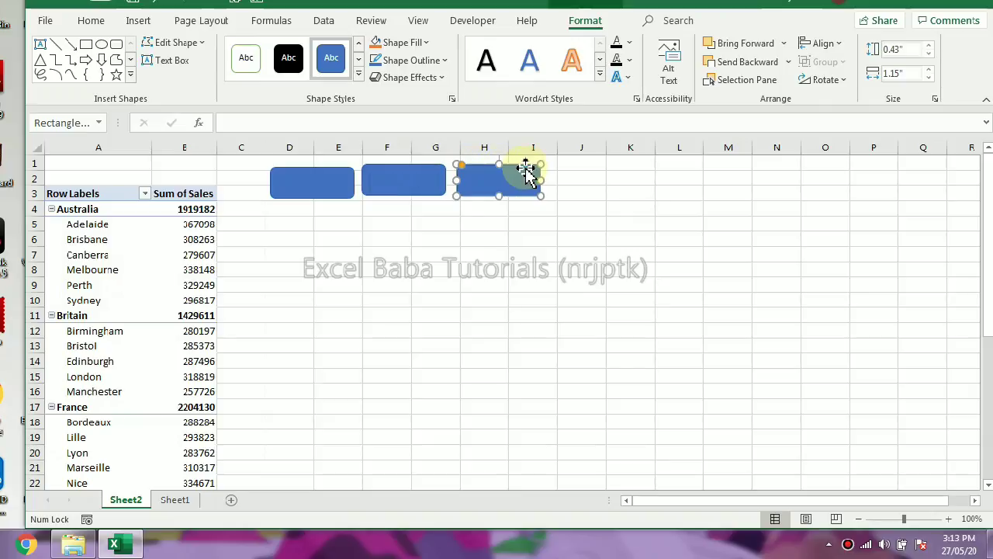
# - Label the three rounded rectangles Country, City and Country+City
pyautogui.click(299, 188)
pyautogui.rightClick(299, 189)
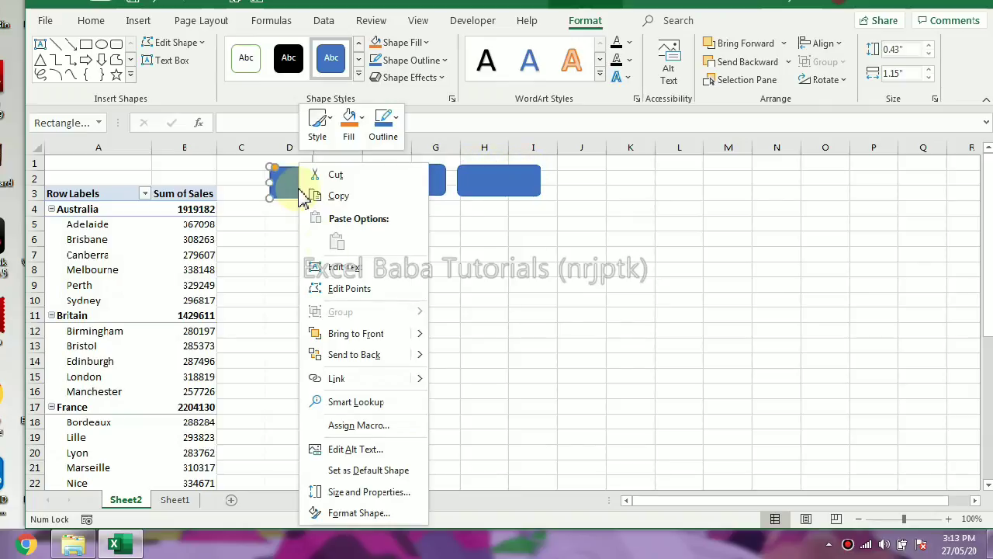
pyautogui.click(342, 264)
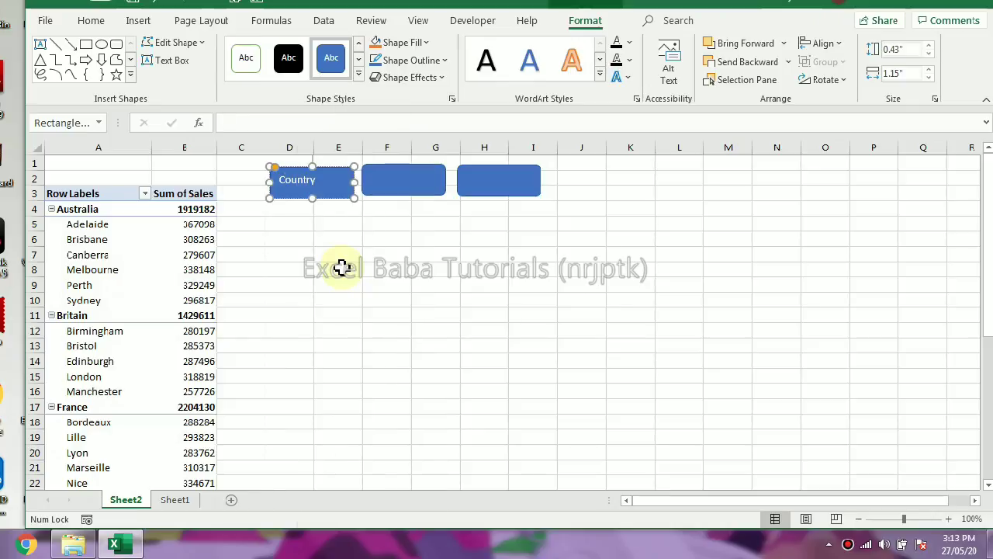
pyautogui.click(400, 184)
pyautogui.rightClick(401, 181)
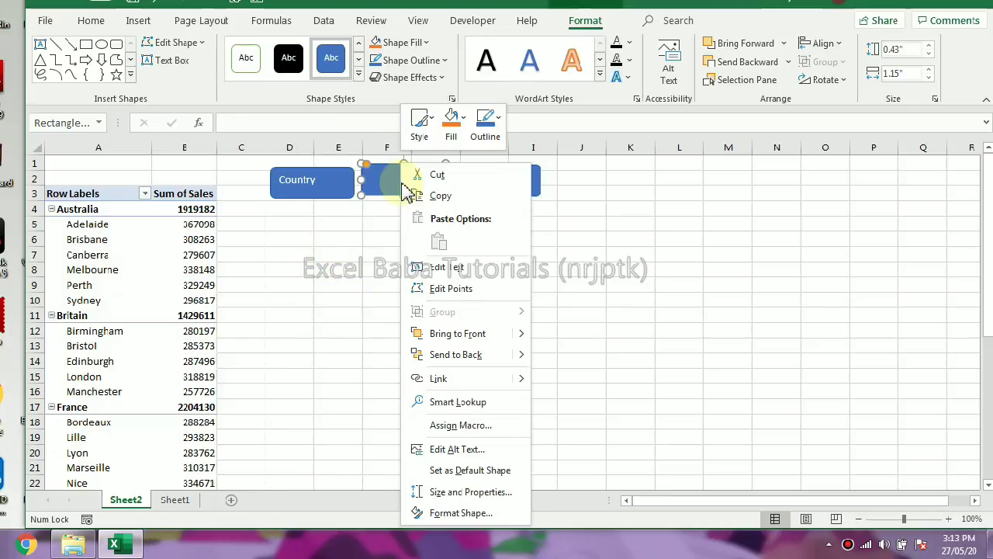
pyautogui.click(447, 270)
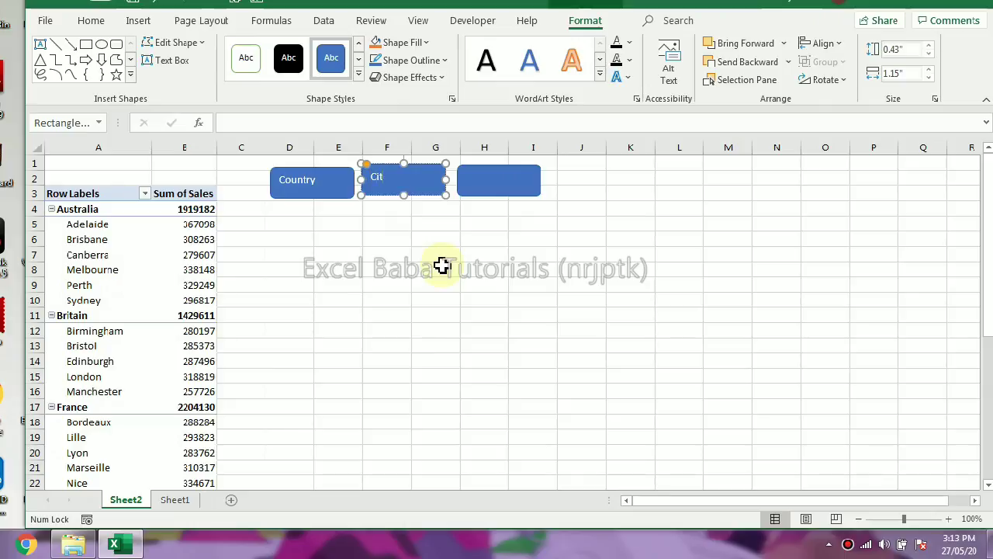
pyautogui.click(498, 183)
pyautogui.rightClick(500, 187)
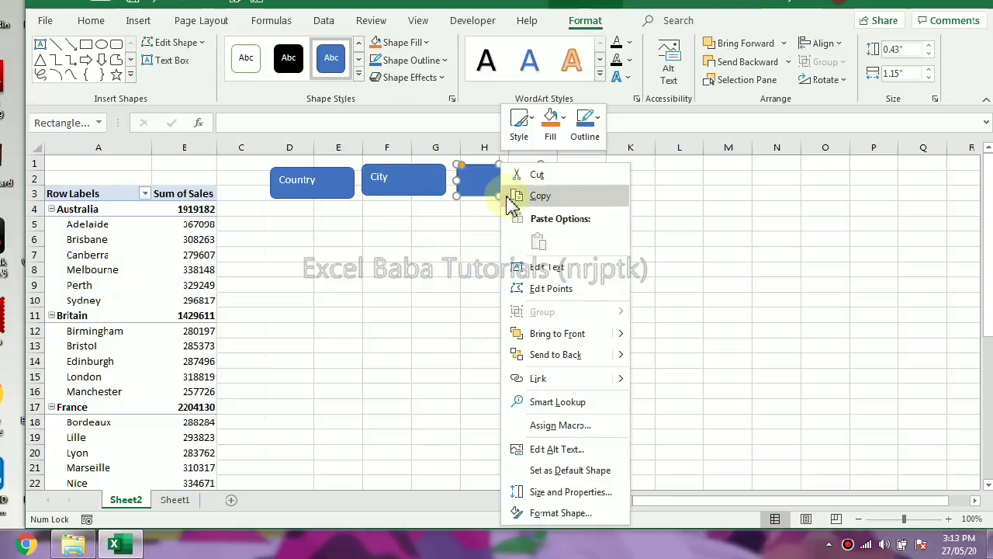
pyautogui.click(558, 268)
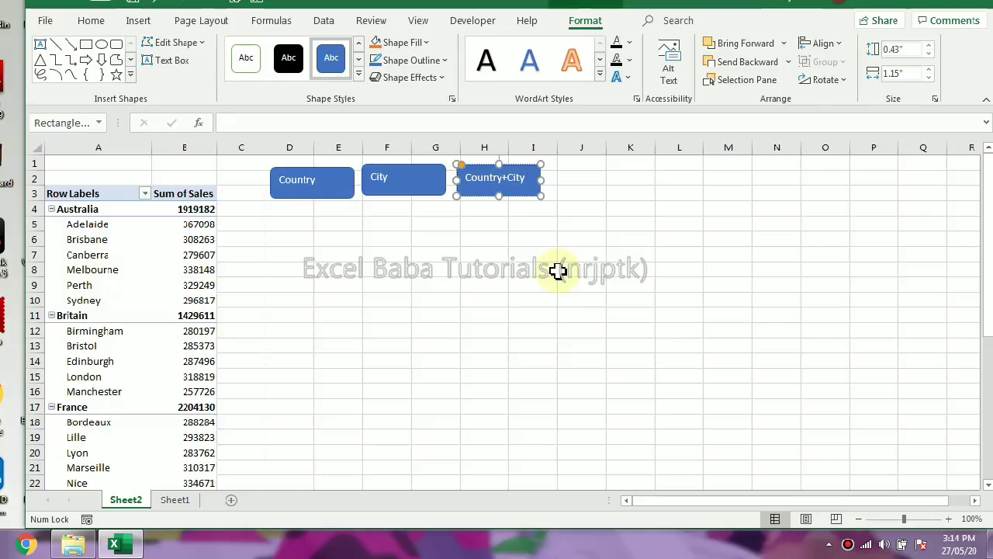
# - Assign the CountryView macro to the Country shape
pyautogui.click(324, 235)
pyautogui.click(323, 178)
pyautogui.rightClick(324, 178)
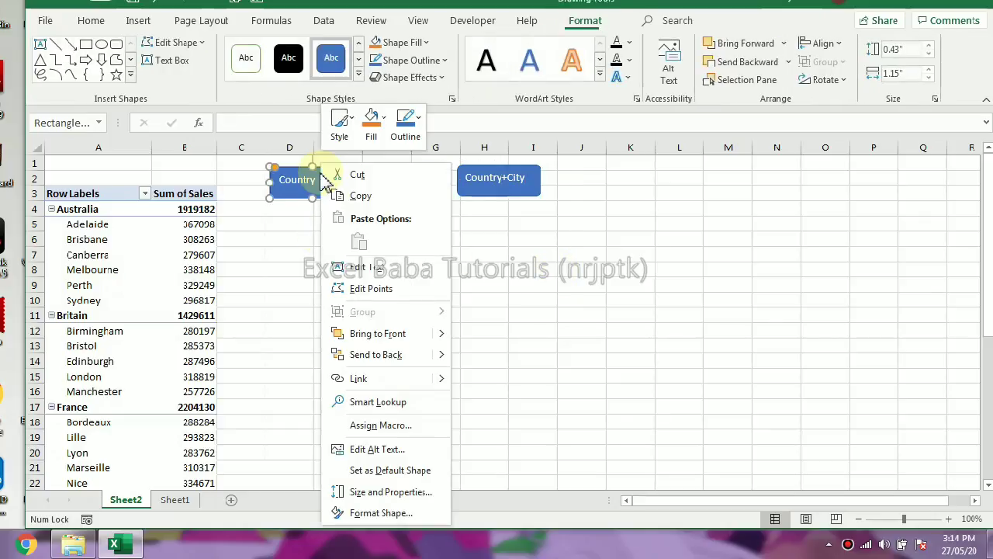
pyautogui.click(380, 426)
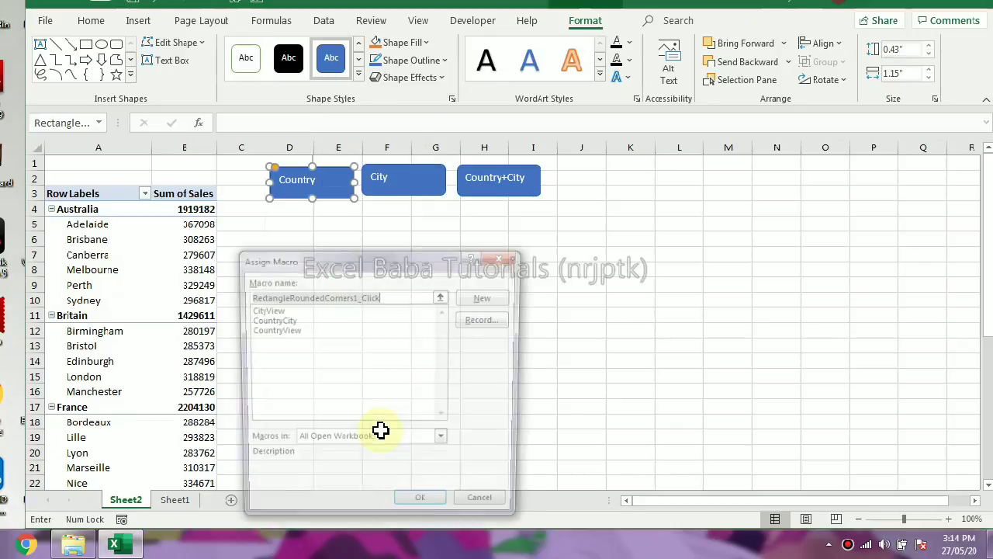
pyautogui.click(270, 322)
pyautogui.click(275, 332)
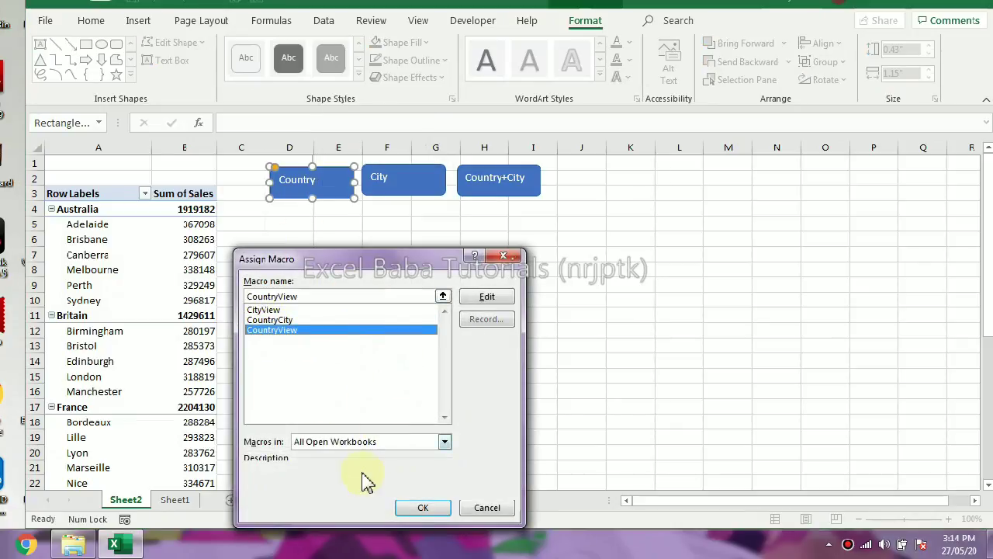
pyautogui.click(419, 508)
# - Assign the CityView macro to the City shape
pyautogui.click(401, 193)
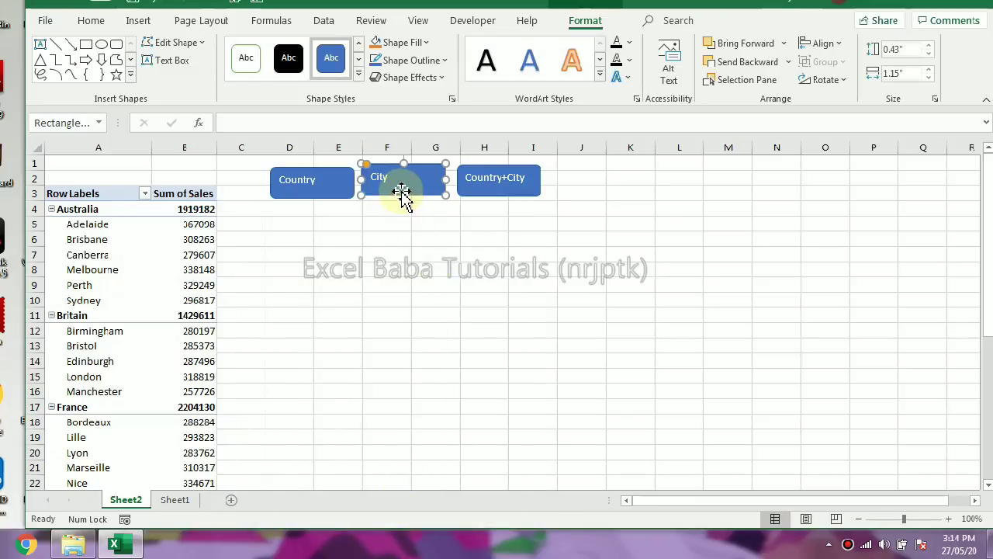
pyautogui.rightClick(406, 200)
pyautogui.click(456, 425)
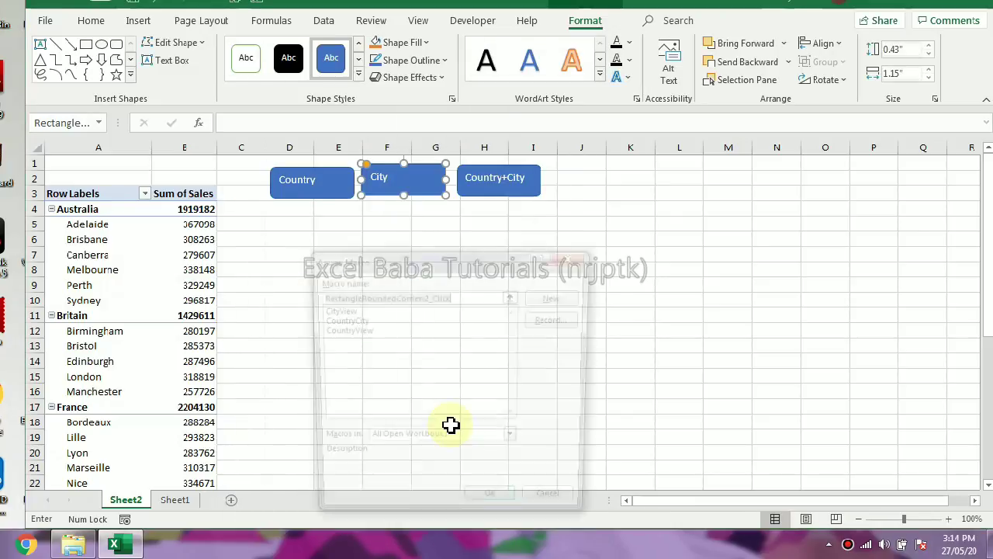
pyautogui.click(334, 310)
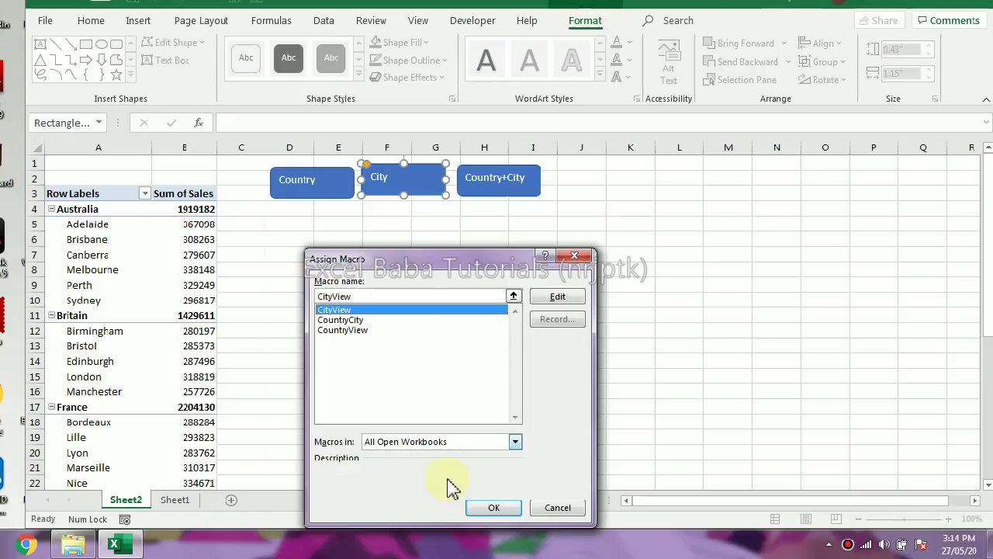
pyautogui.click(494, 507)
# - Assign the CountryCity macro to the Country+City shape and deselect the shape
pyautogui.click(484, 200)
pyautogui.rightClick(484, 194)
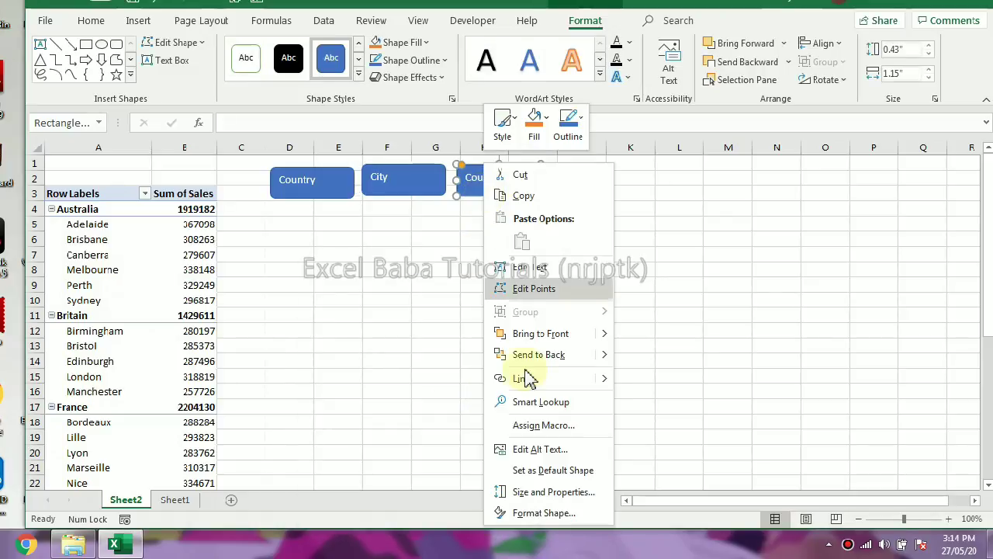
pyautogui.click(539, 423)
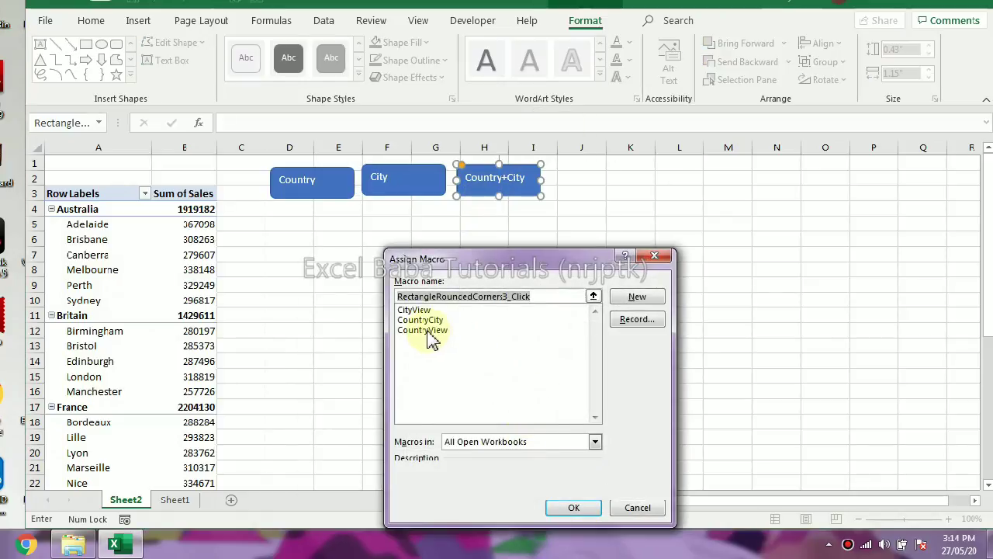
pyautogui.click(426, 320)
pyautogui.click(570, 511)
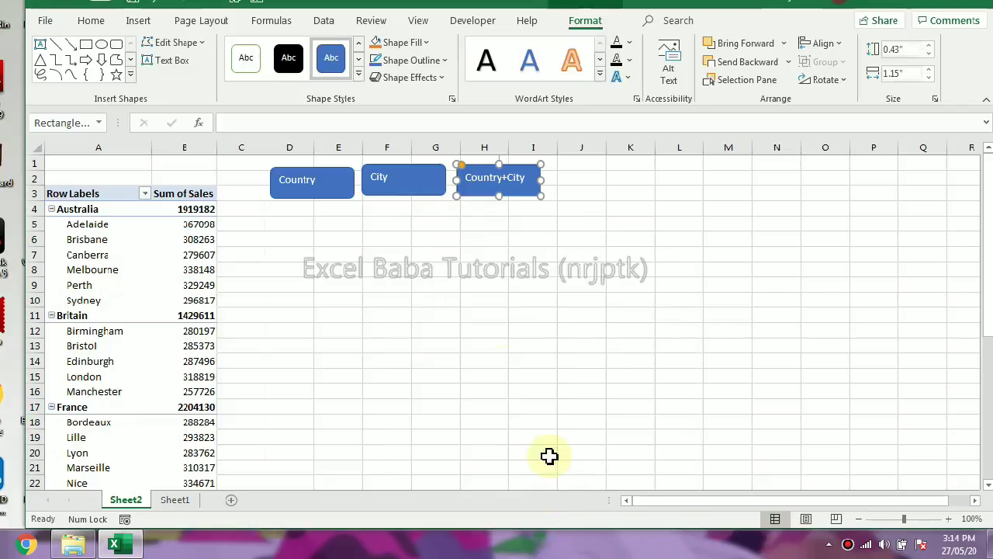
pyautogui.click(419, 267)
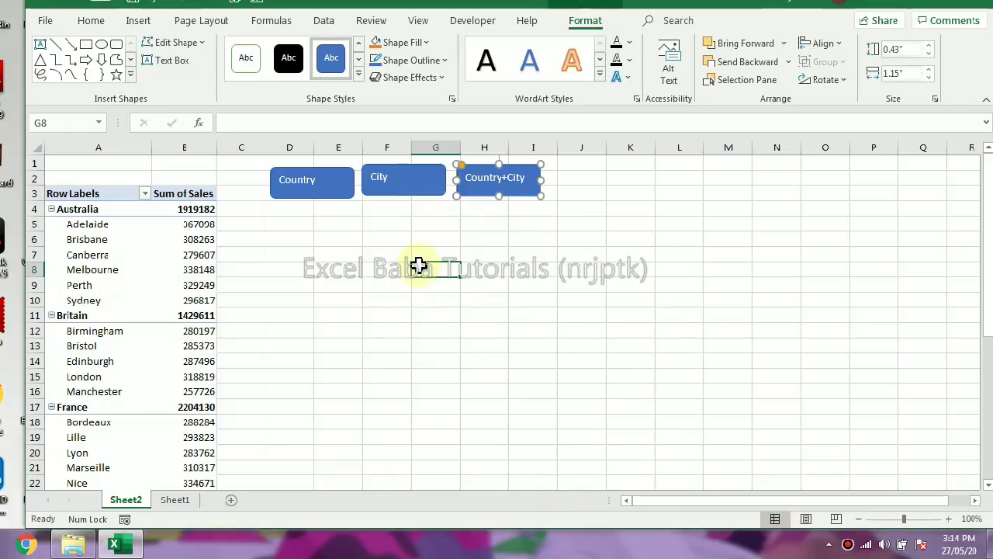
# - Run the Country, City and Country+City macro shapes repeatedly to switch the pivot table between views, finishing on the Country view
pyautogui.click(325, 193)
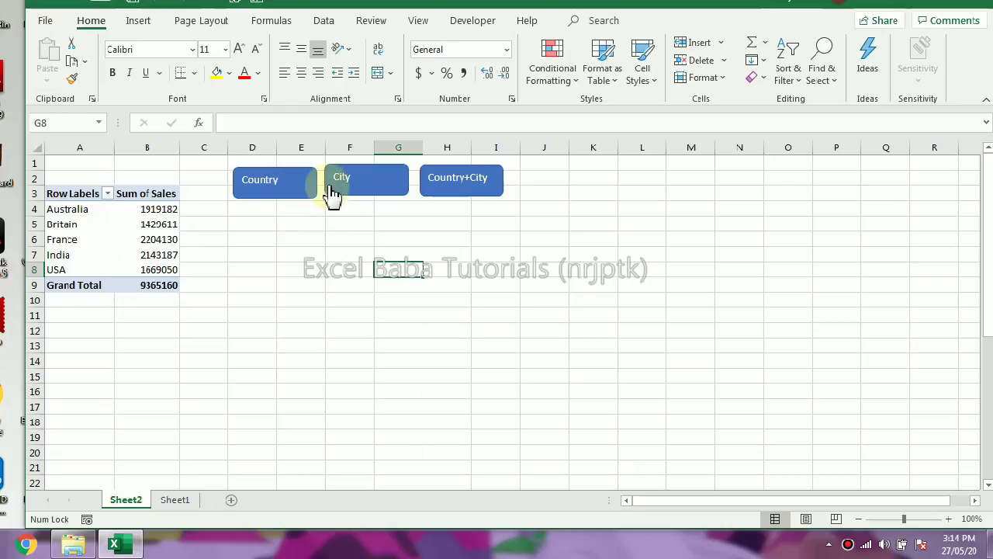
pyautogui.click(341, 186)
pyautogui.click(471, 185)
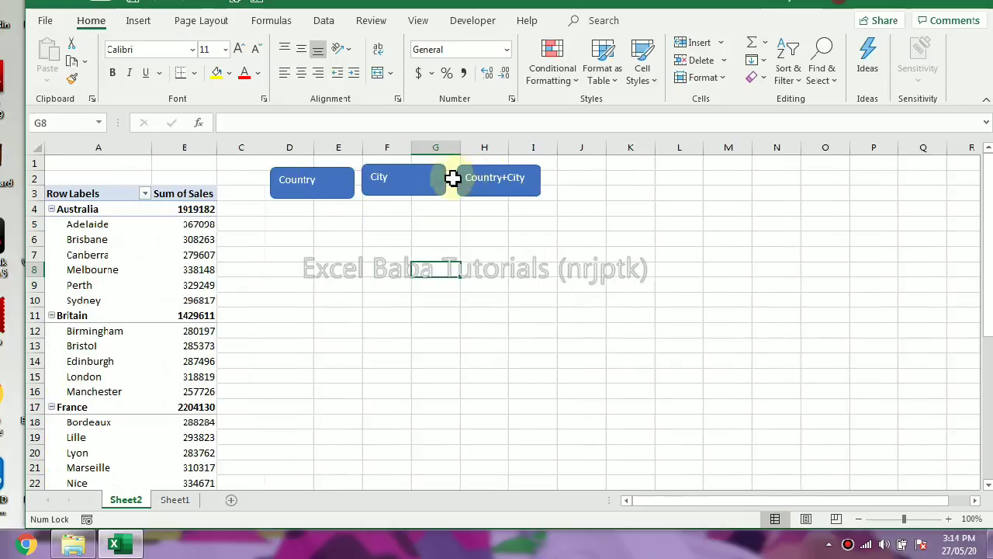
pyautogui.click(392, 186)
pyautogui.click(283, 200)
pyautogui.click(432, 189)
pyautogui.click(358, 188)
pyautogui.click(464, 197)
pyautogui.click(326, 199)
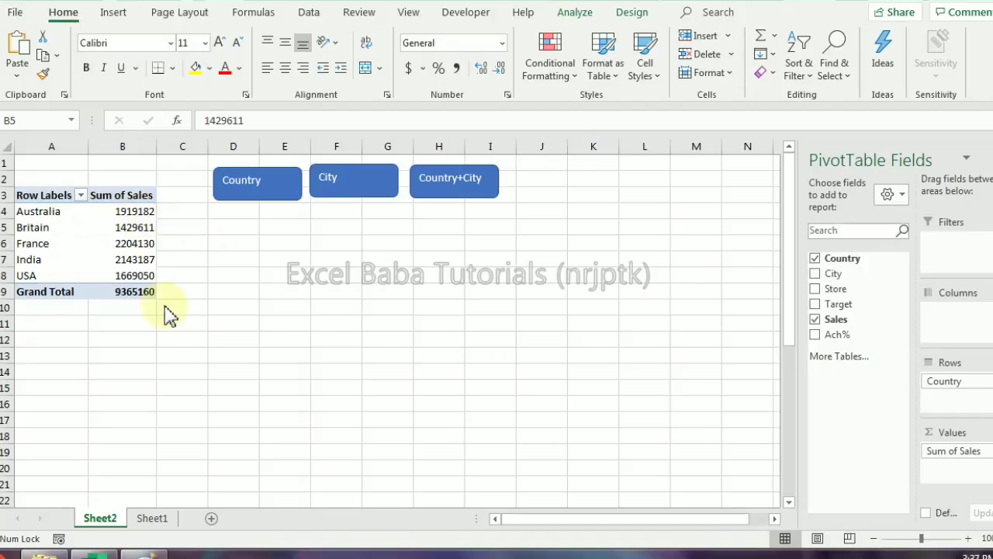
# - Drill down into the Sales totals of Australia and the USA to list each country's source records on its own new sheet
pyautogui.click(119, 211)
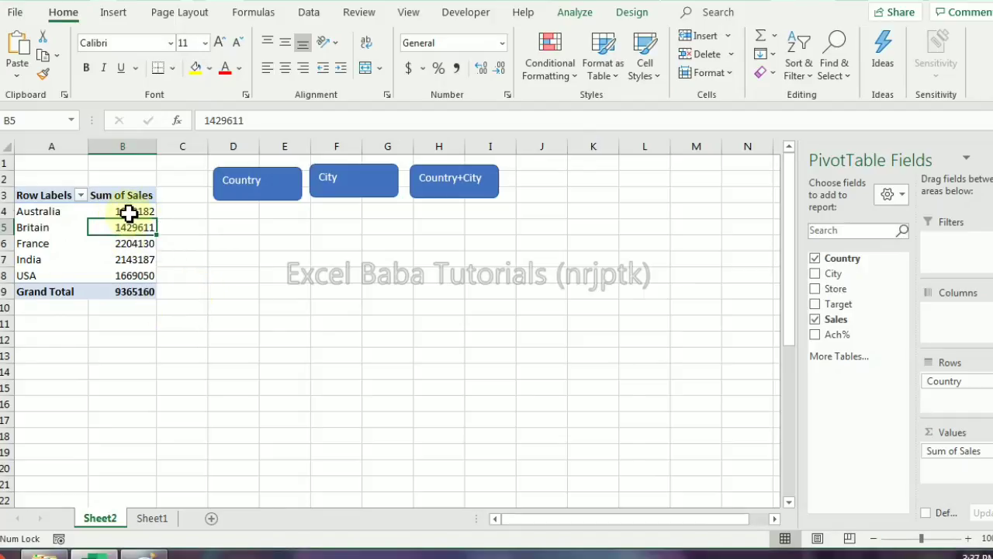
pyautogui.doubleClick(126, 212)
pyautogui.click(39, 181)
pyautogui.scroll(-7, 151, 292)
pyautogui.scroll(7, 151, 293)
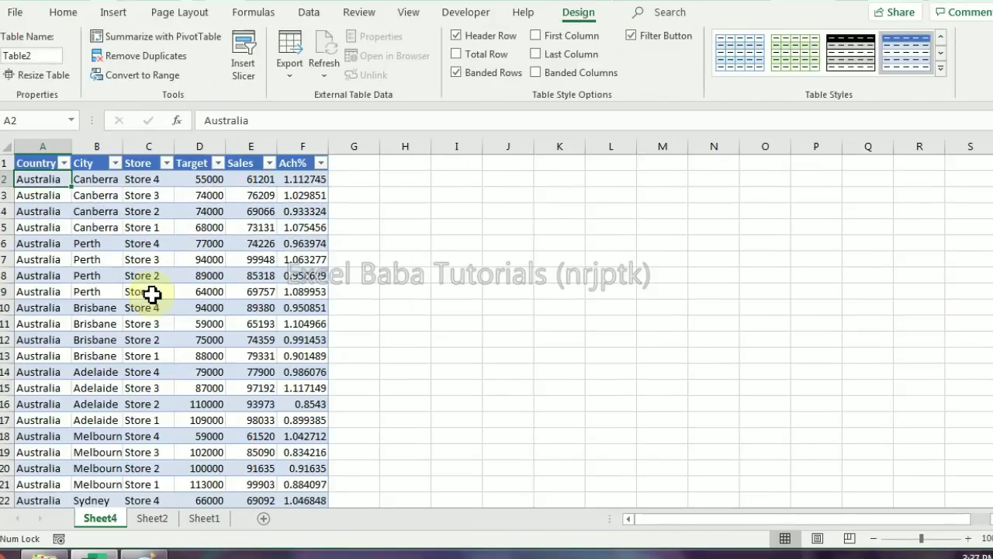
pyautogui.click(152, 519)
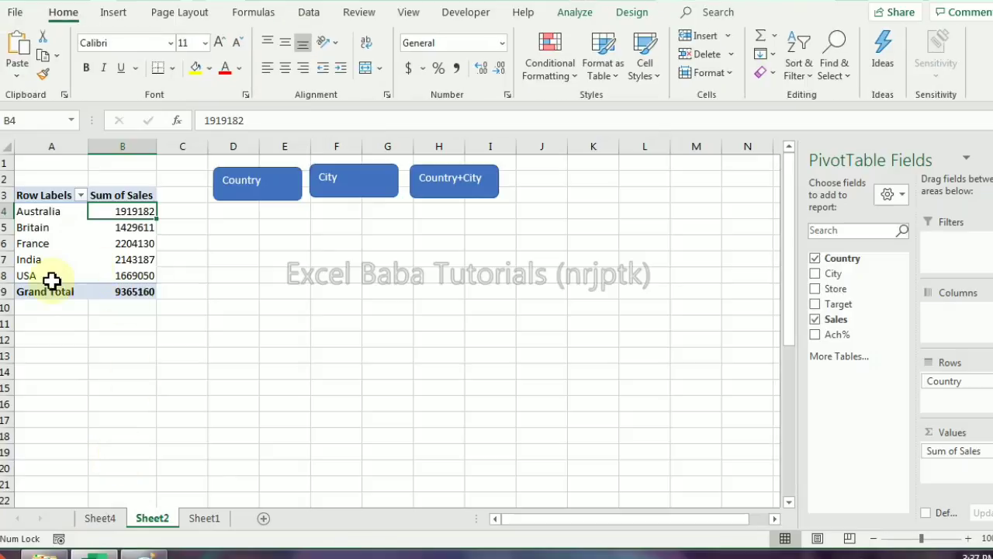
pyautogui.doubleClick(129, 276)
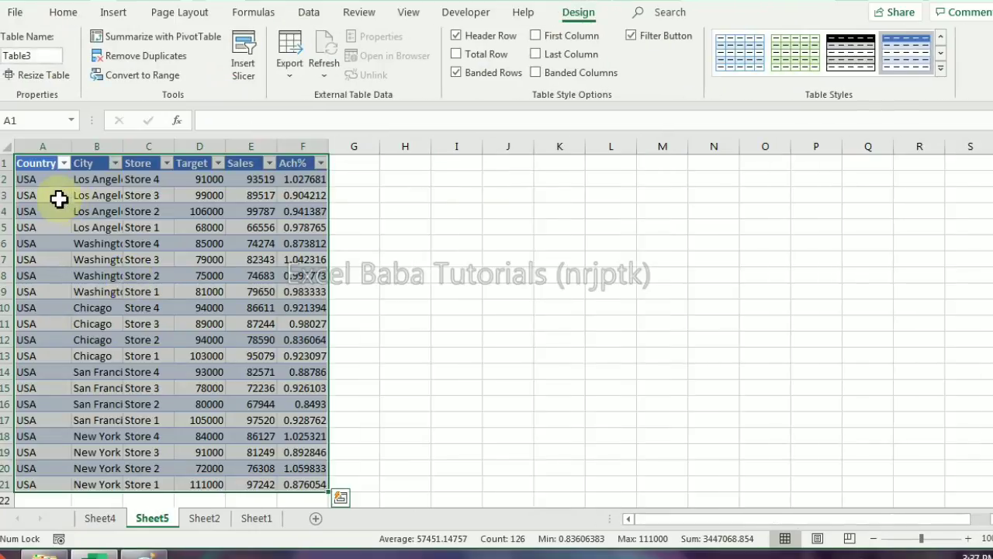